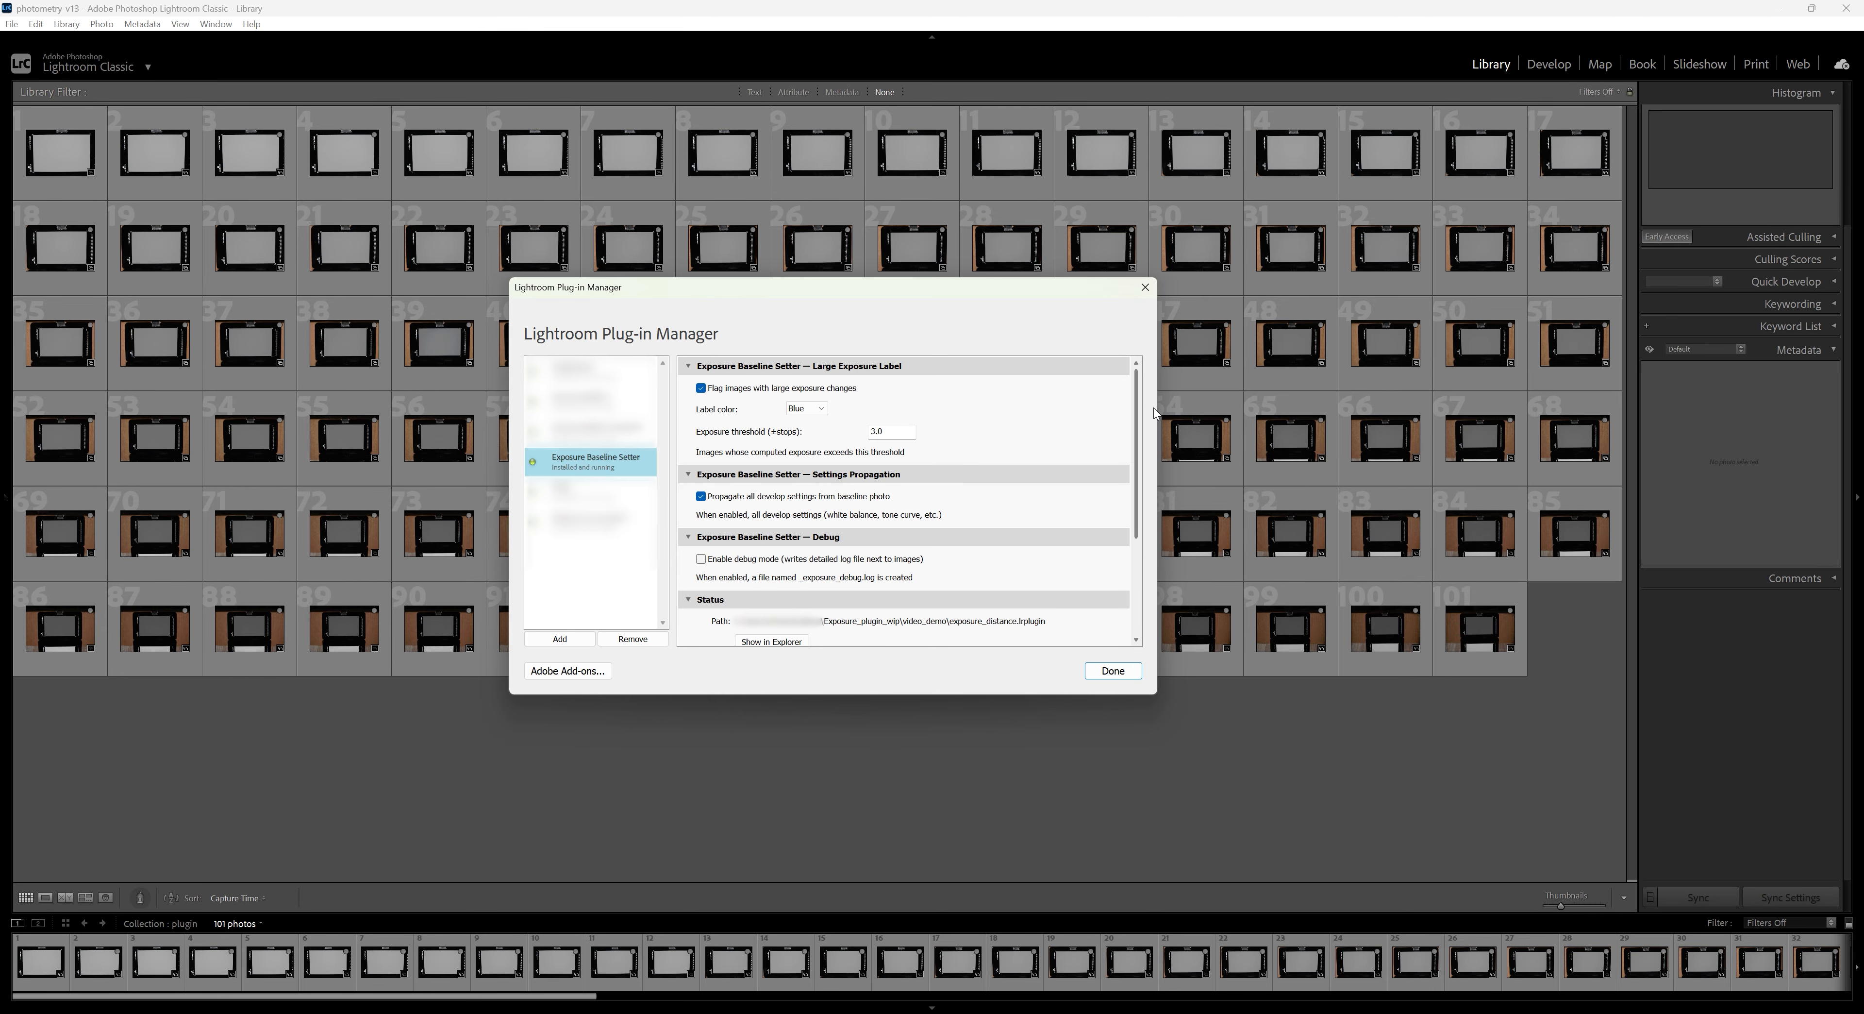
# Close the Plug-in Manager and open the first photo of the collection for developing.
pyautogui.click(1113, 672)
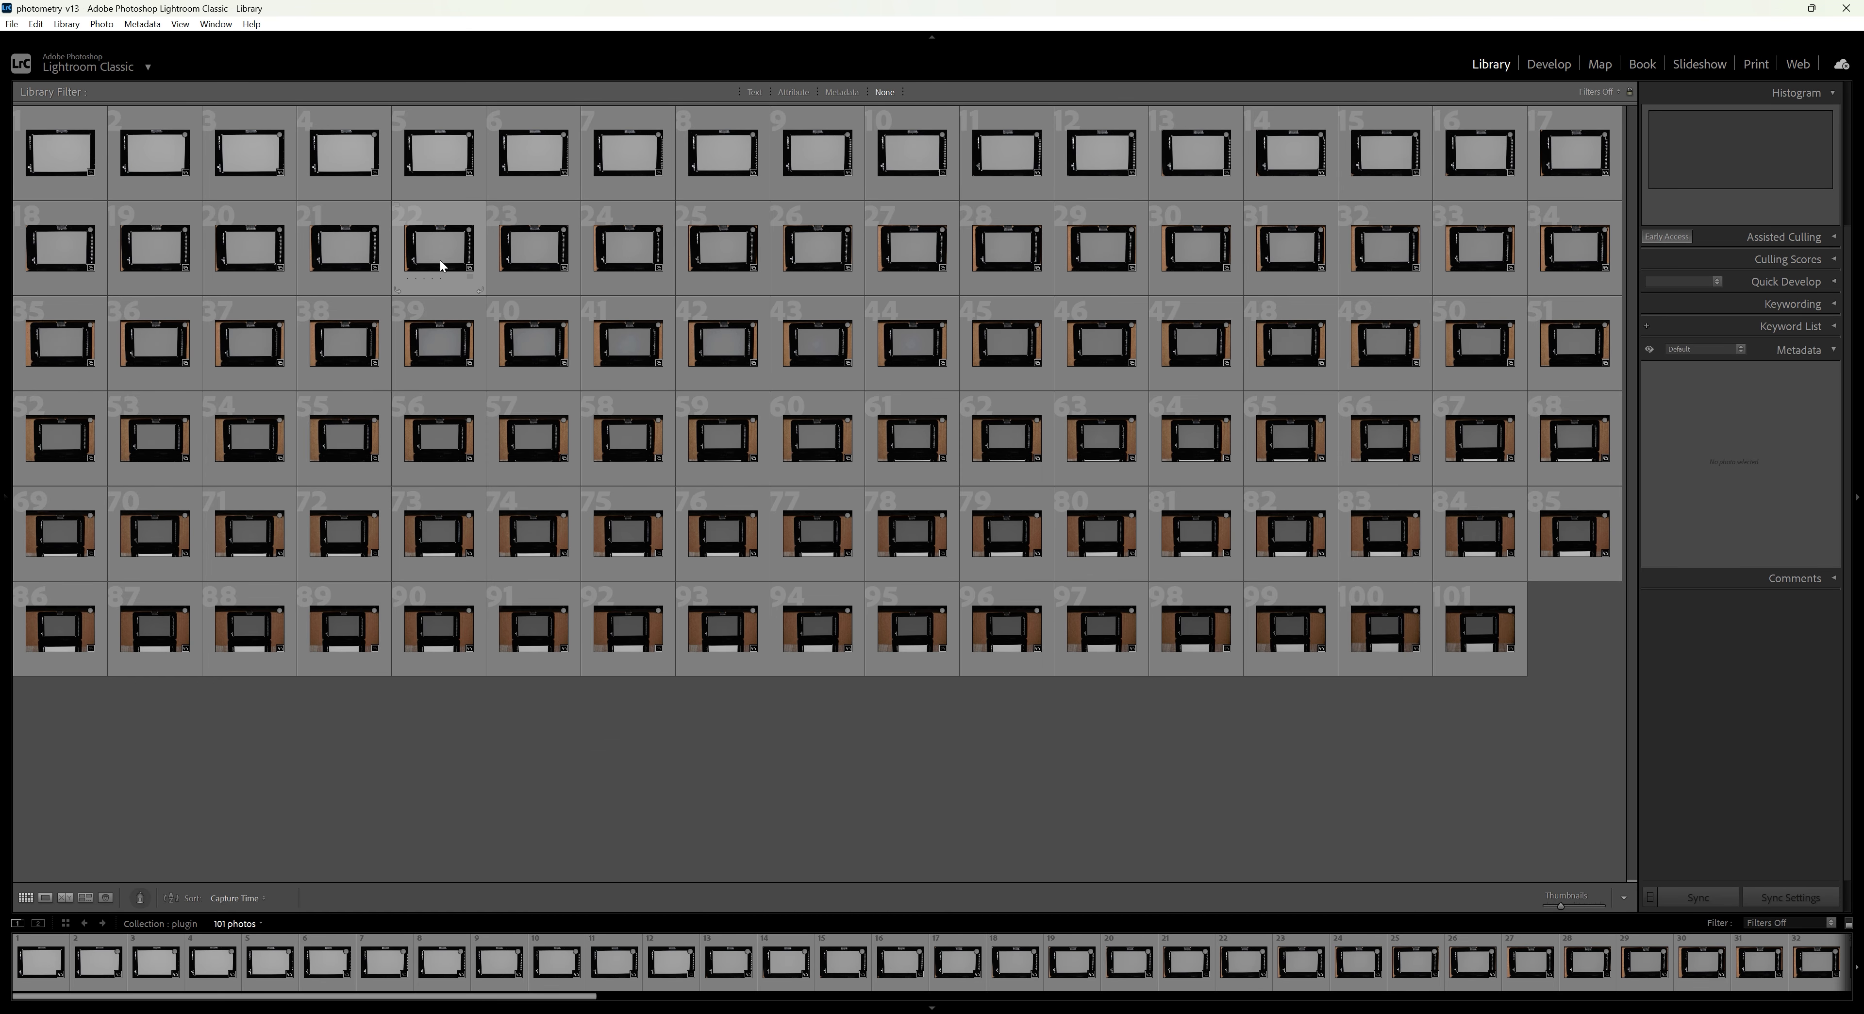
pyautogui.doubleClick(64, 149)
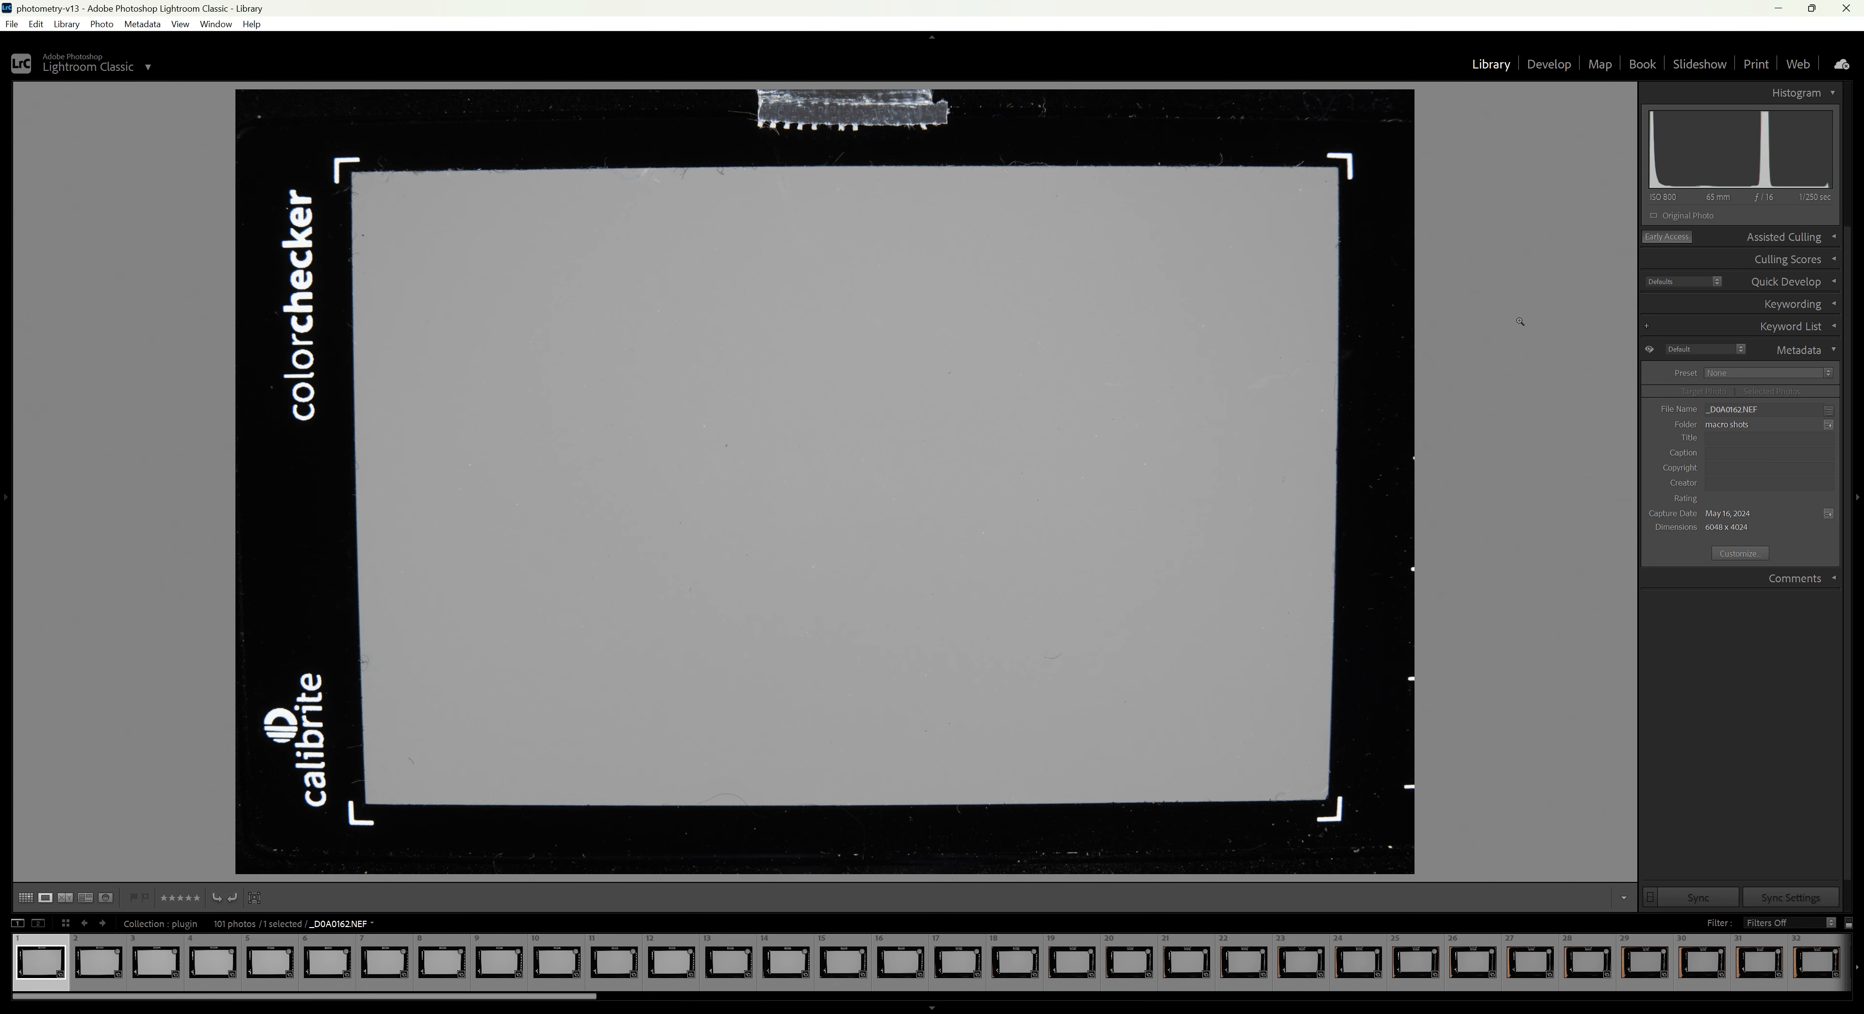
pyautogui.click(1545, 64)
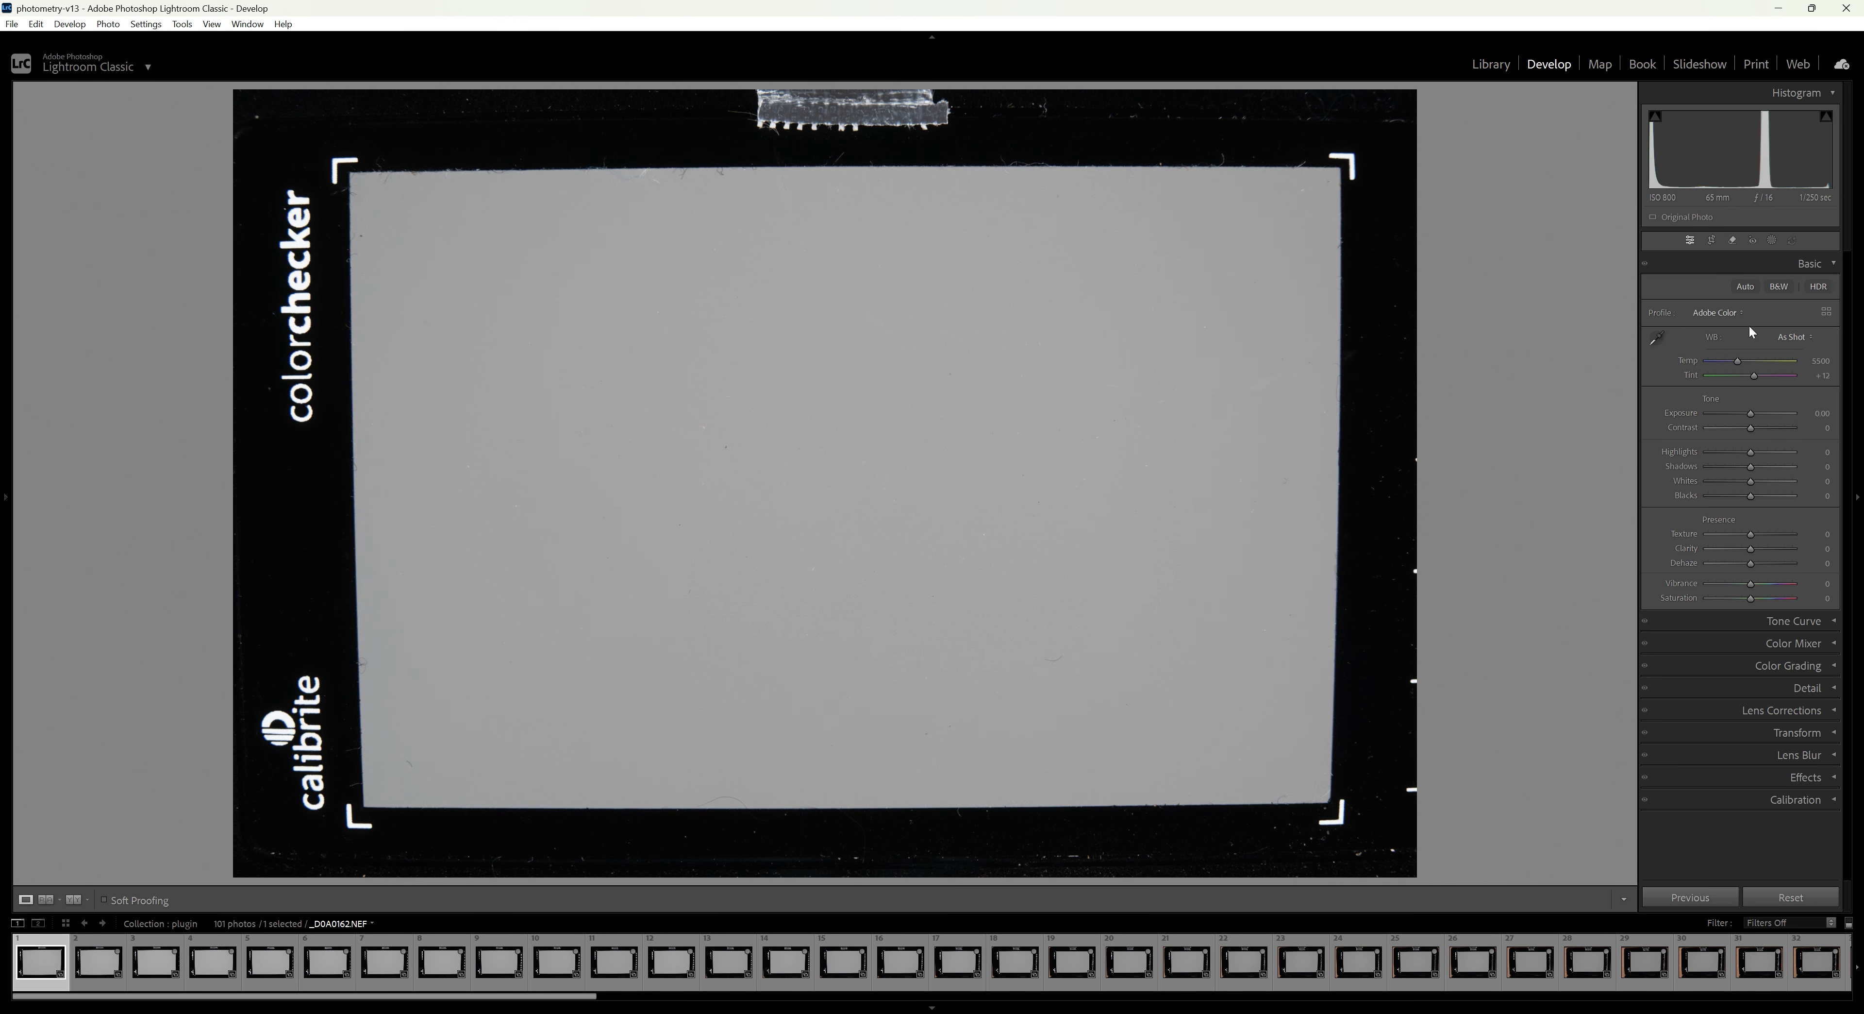
# Apply the AR400_DEI_STUDIO profile, sample the white balance from the gray target, and set saturation to +100.
pyautogui.click(1720, 313)
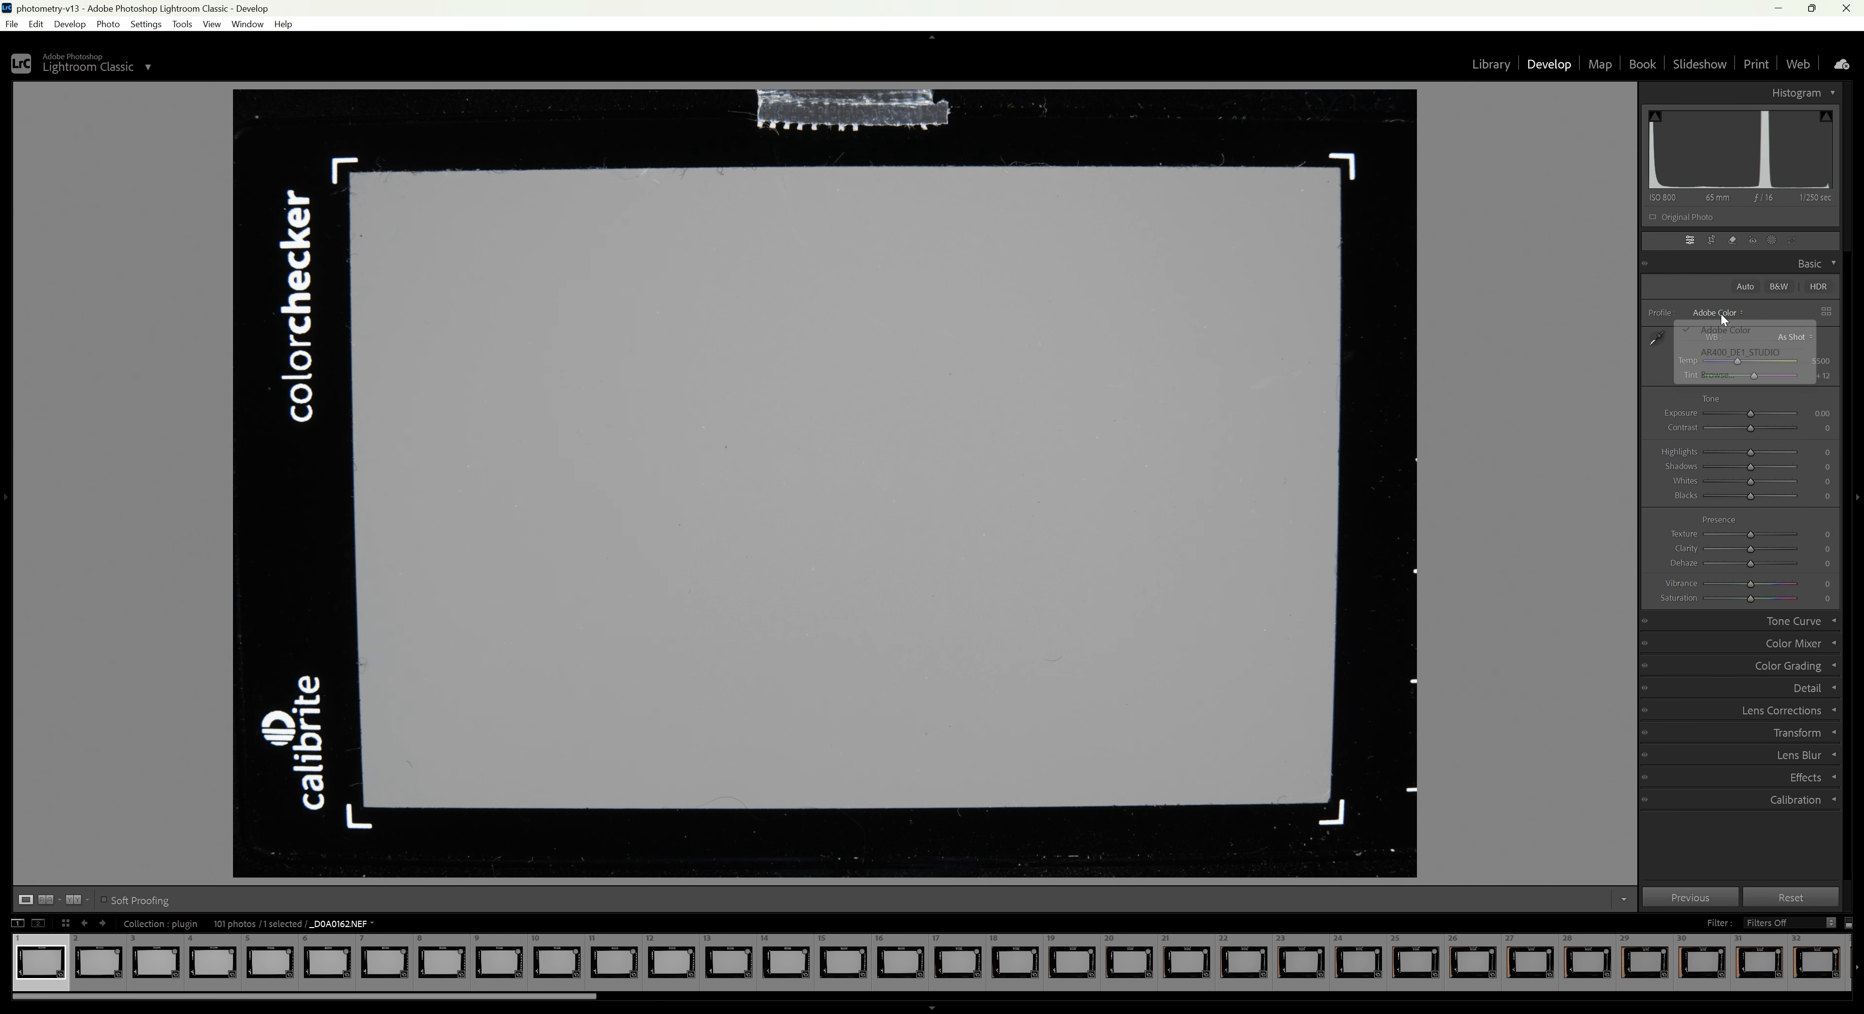
pyautogui.click(1723, 354)
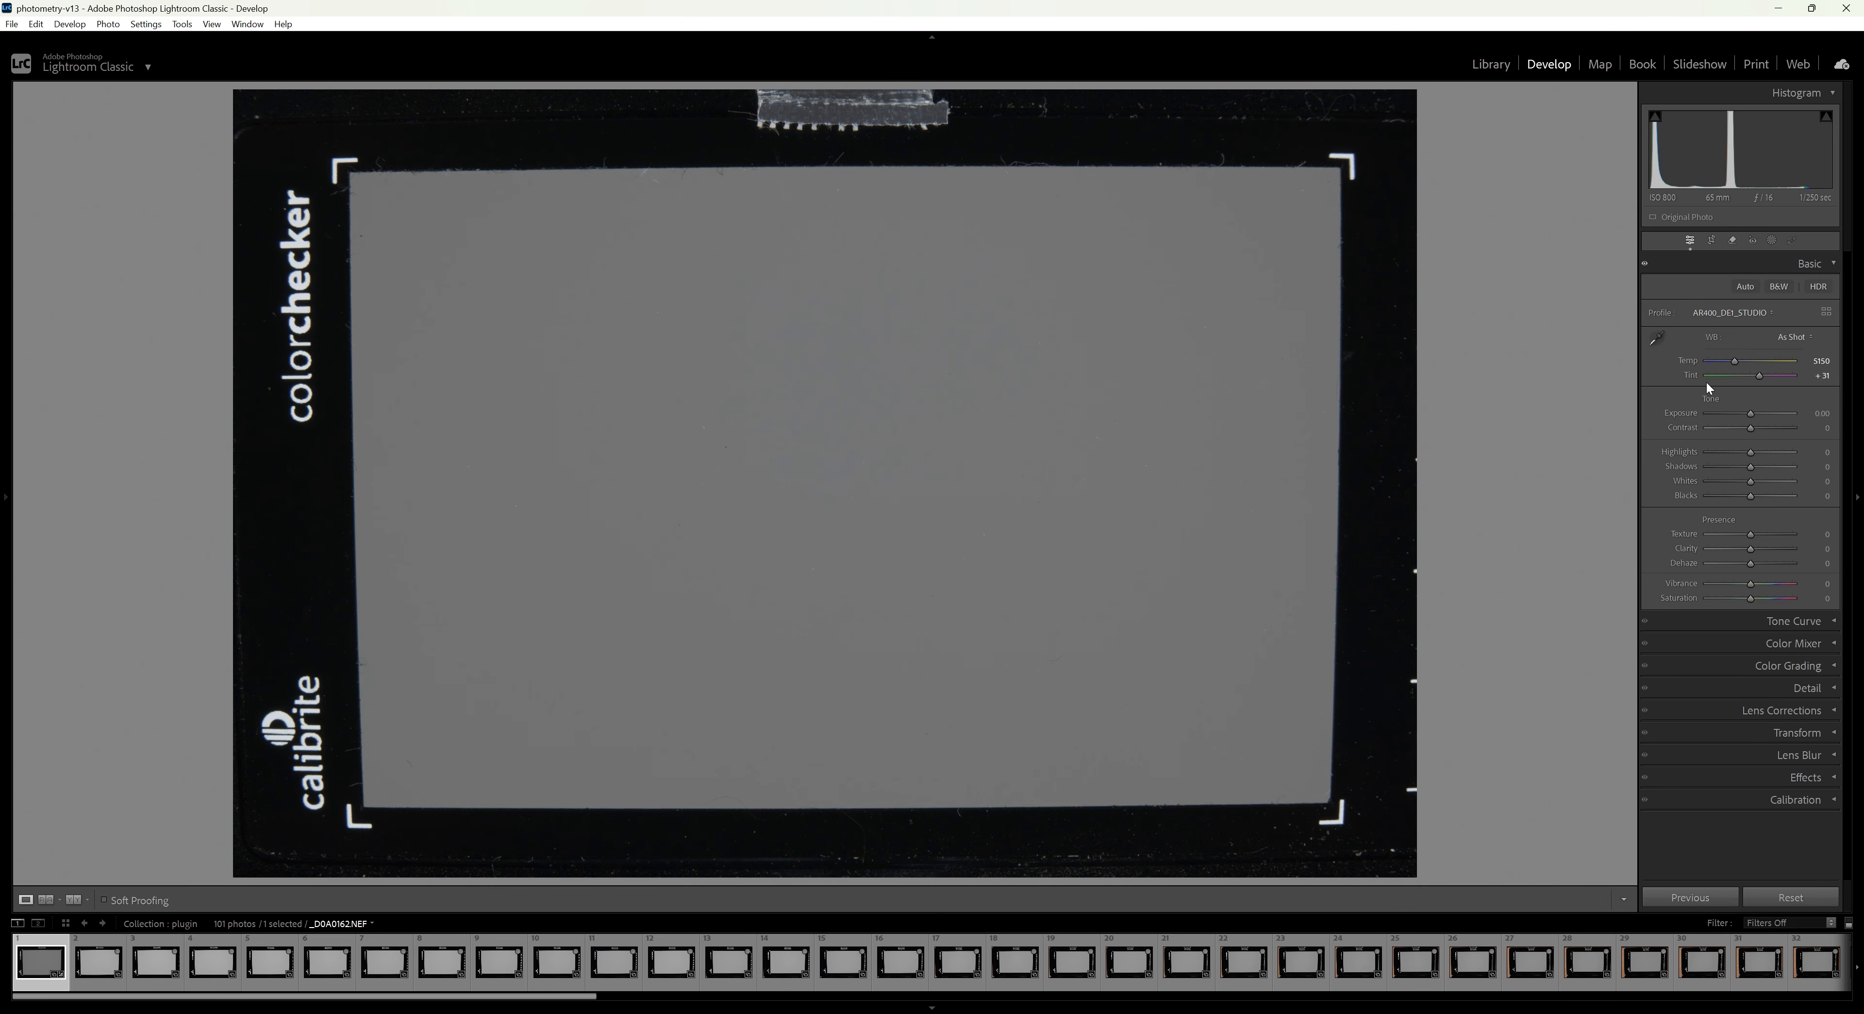
pyautogui.click(1658, 338)
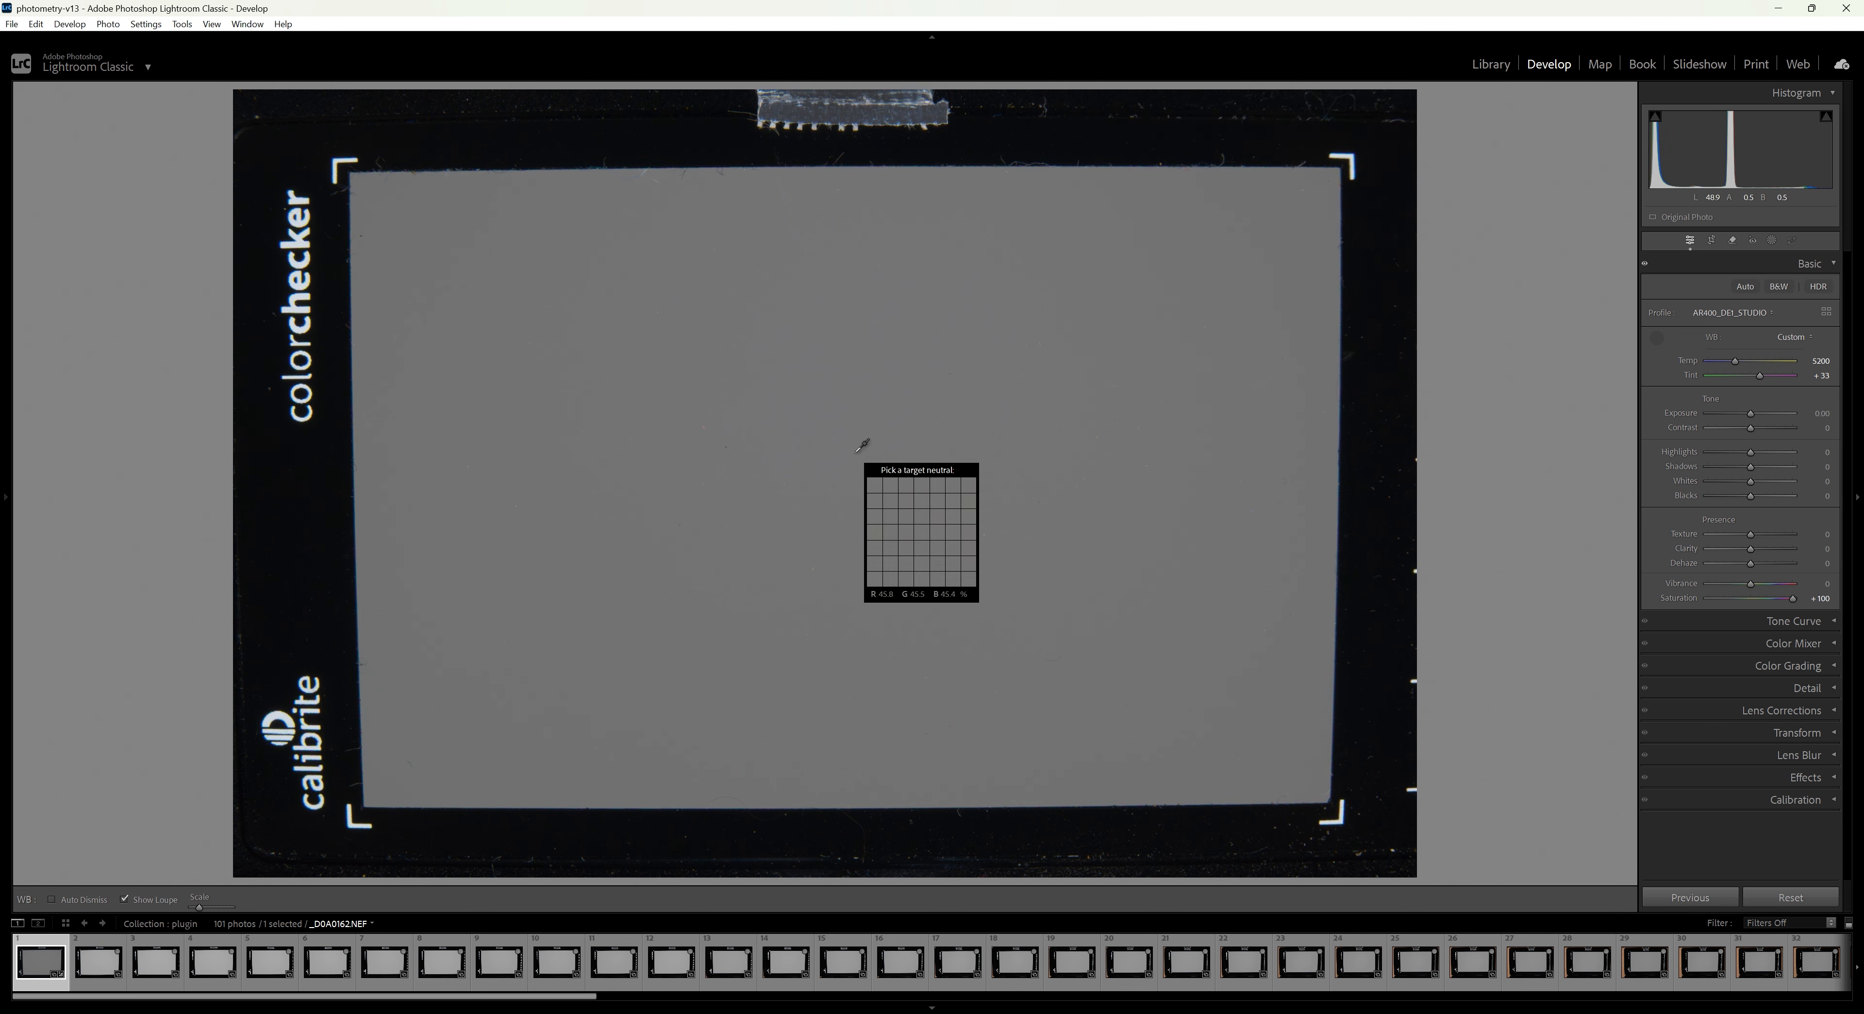
# Run the plug-in command Set Baseline Exposure for 11mm Extension Tube (Nikon) from the first photo and return to the thumbnail grid.
pyautogui.click(12, 26)
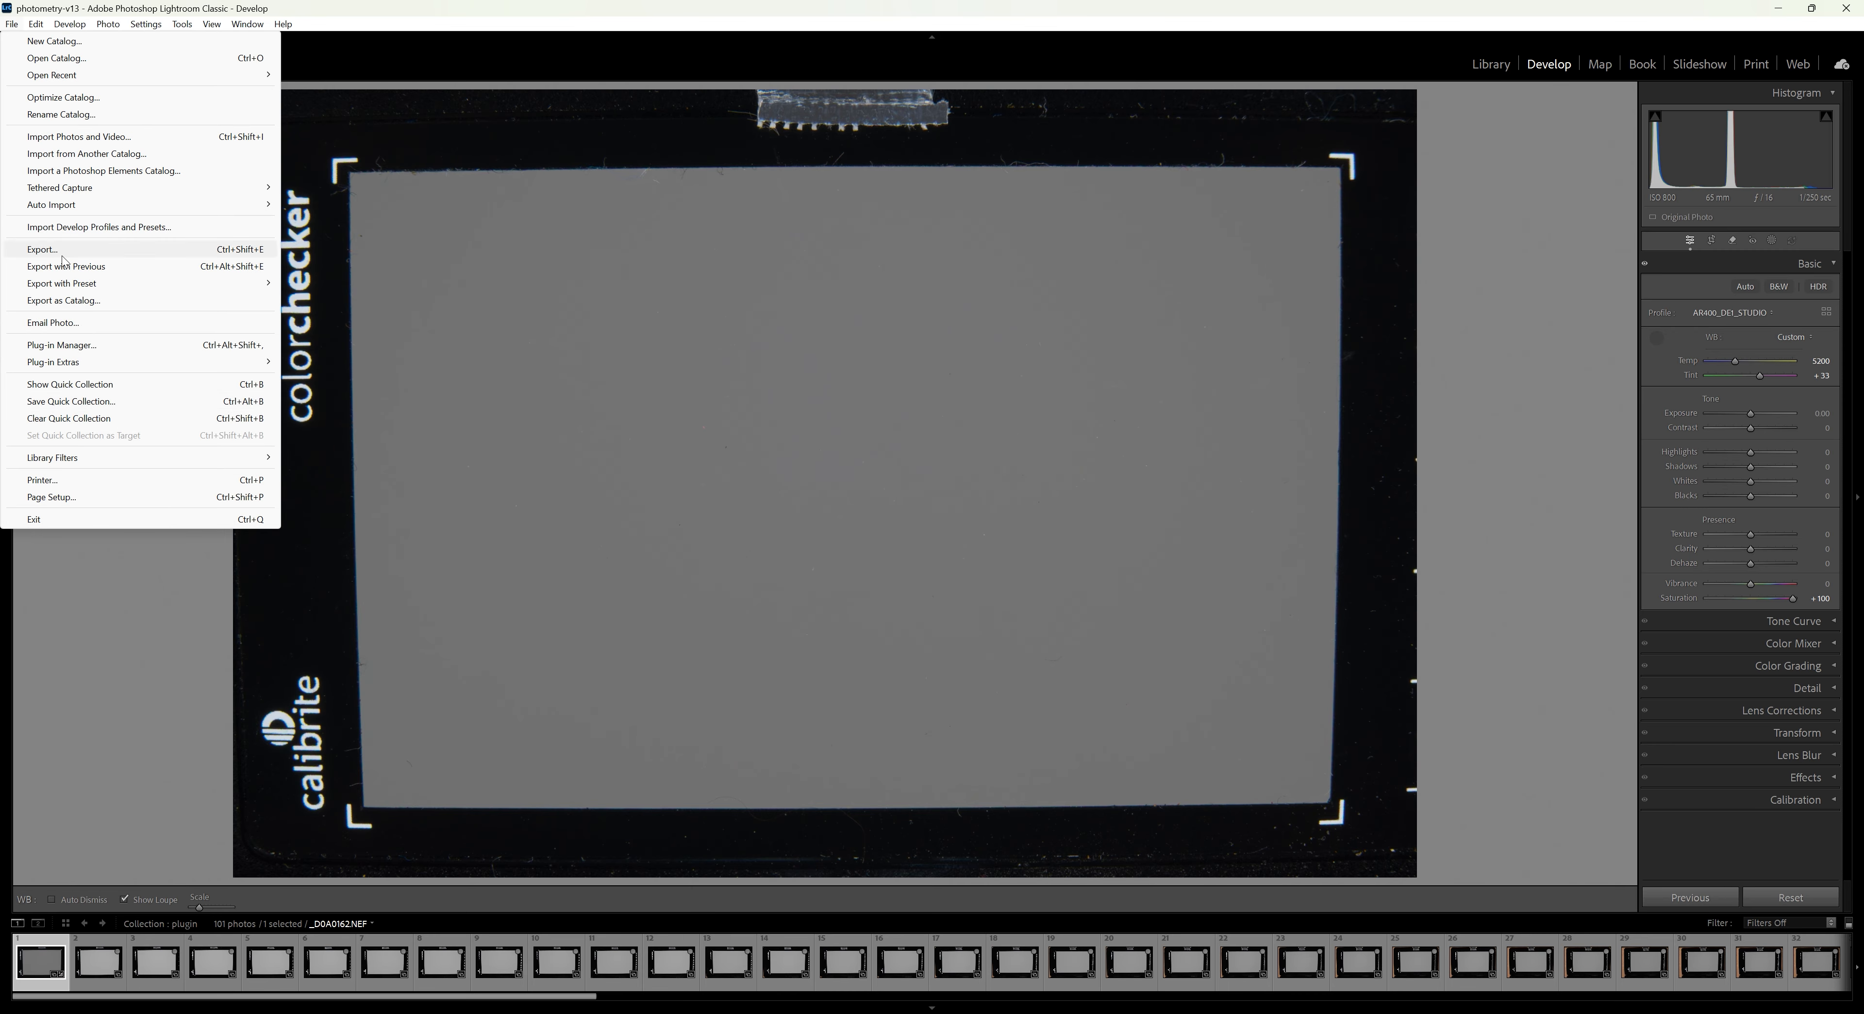
pyautogui.moveTo(211, 370)
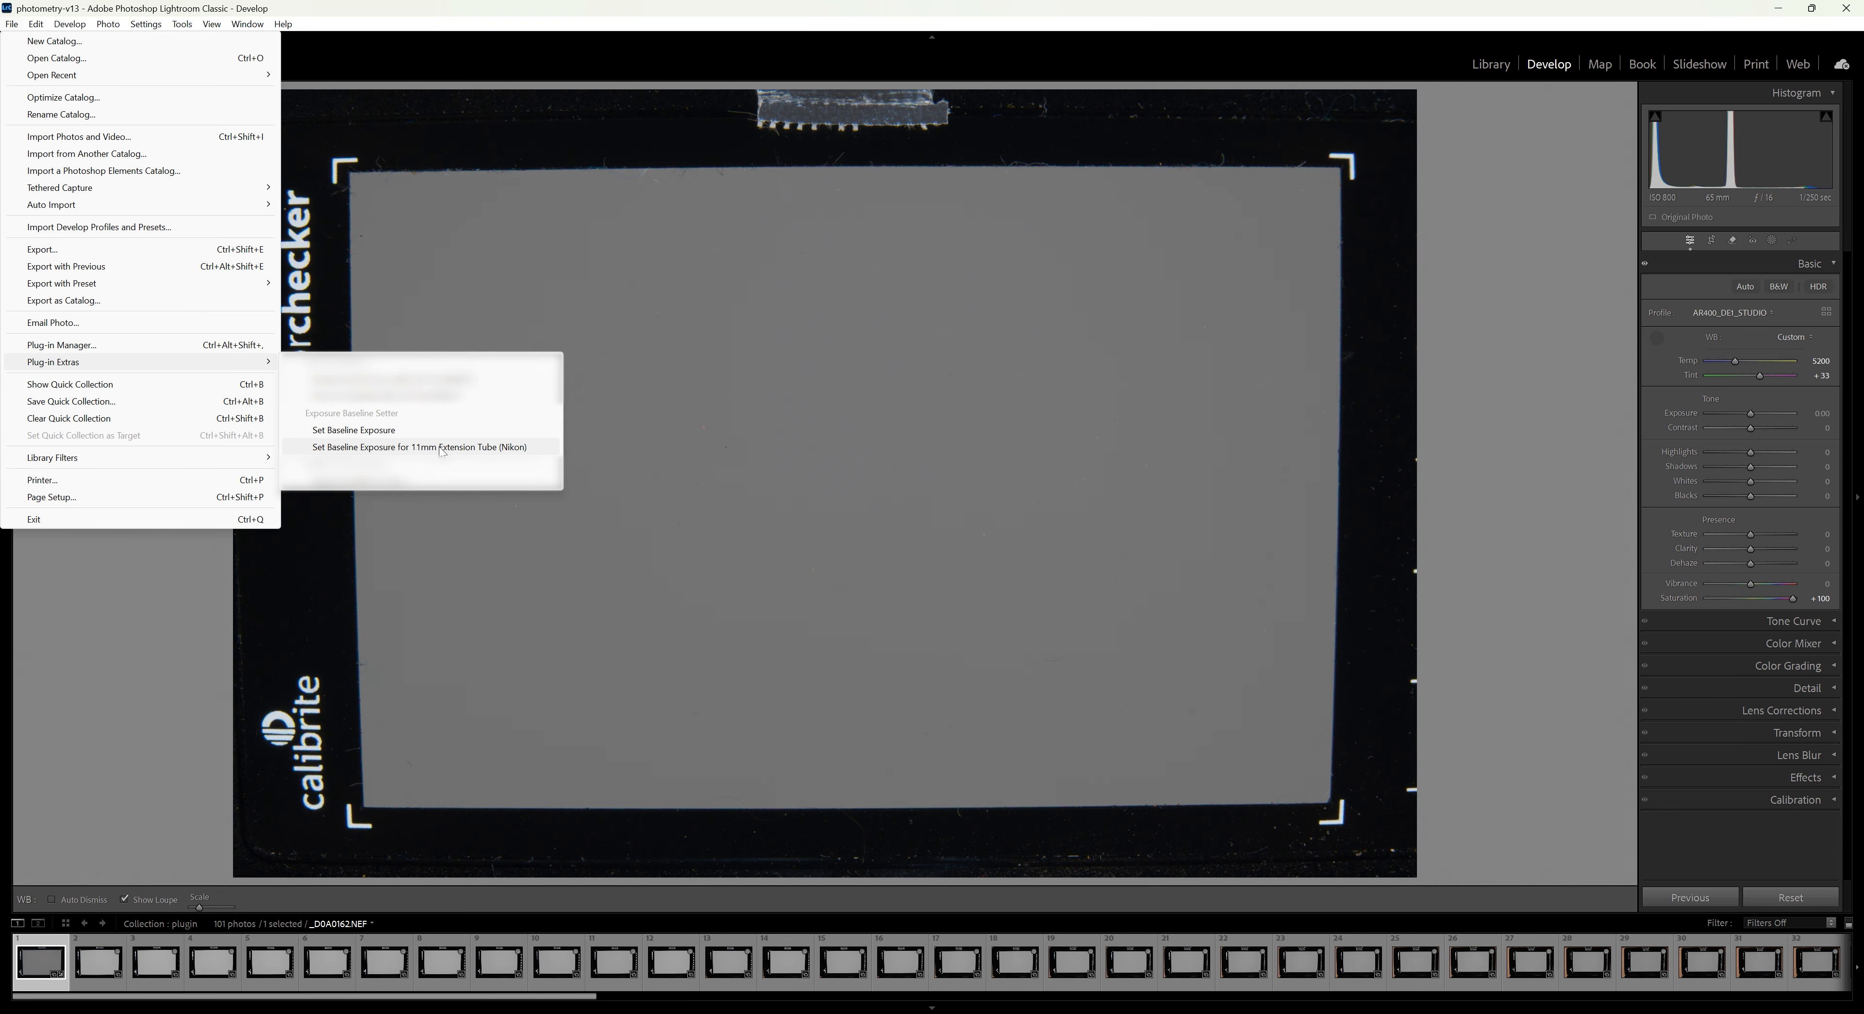
pyautogui.click(443, 447)
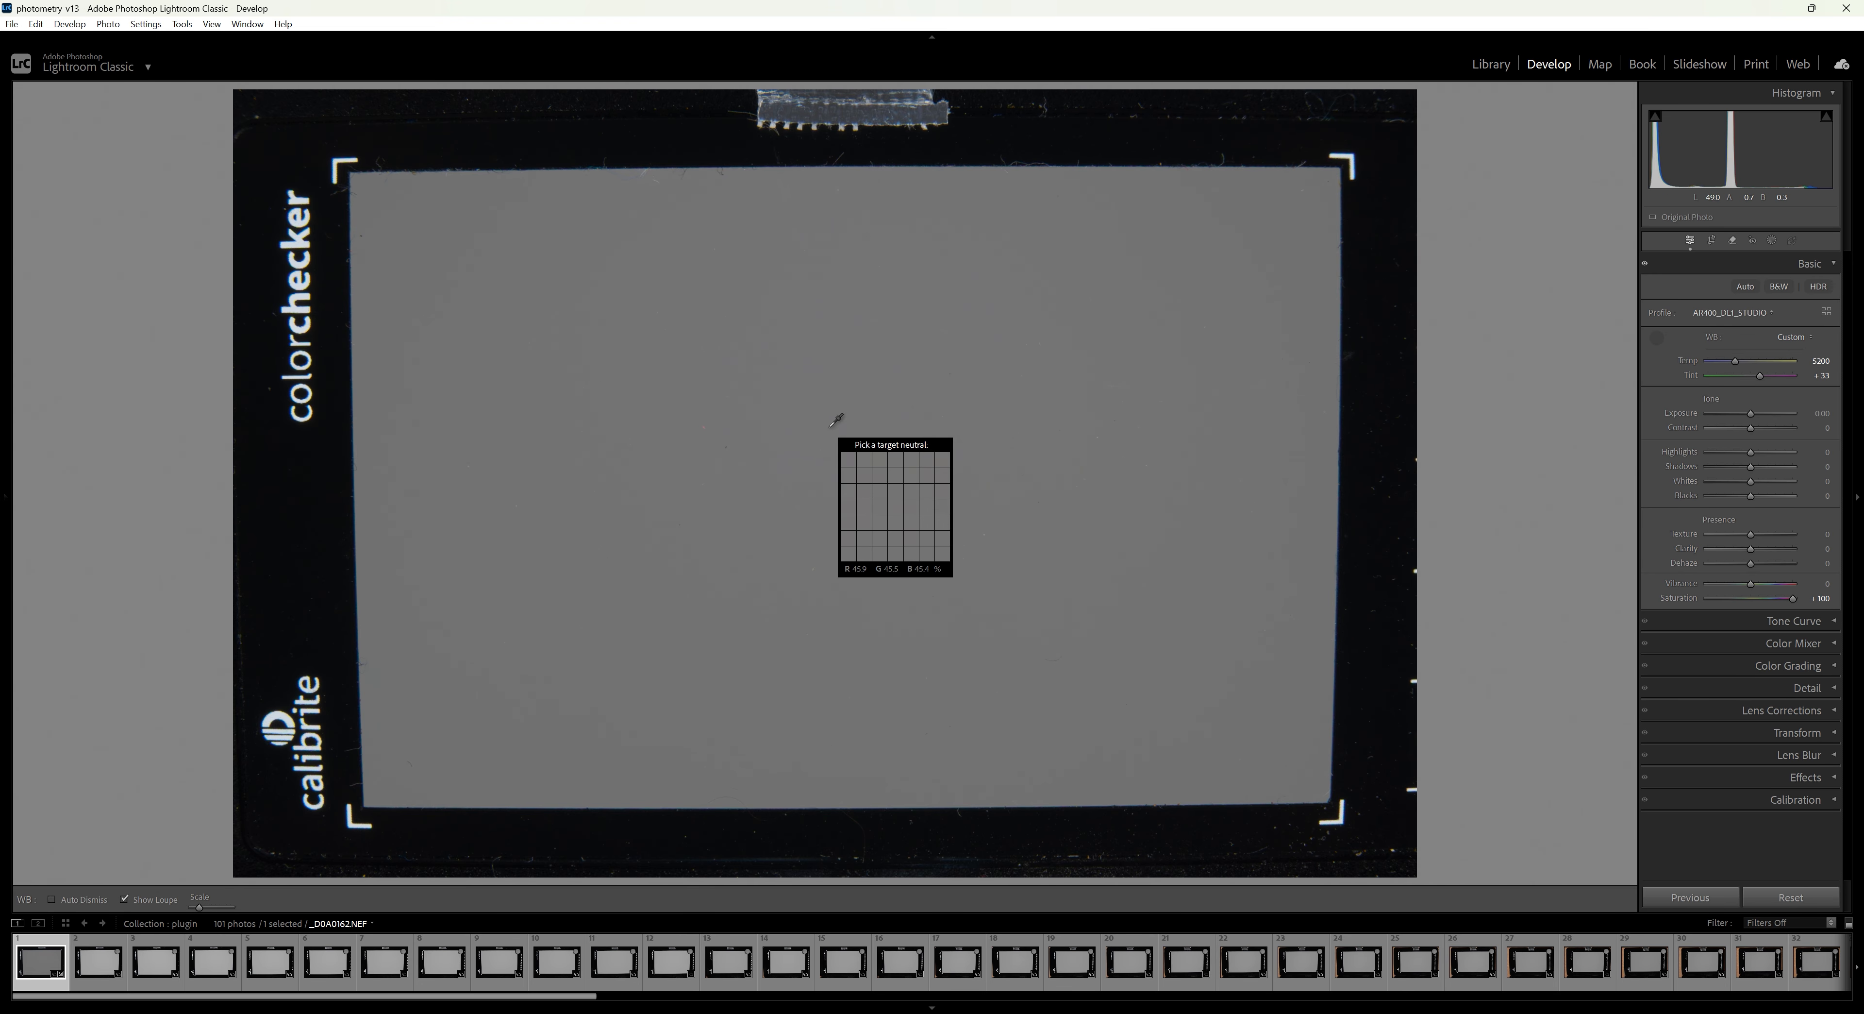
pyautogui.press('g')
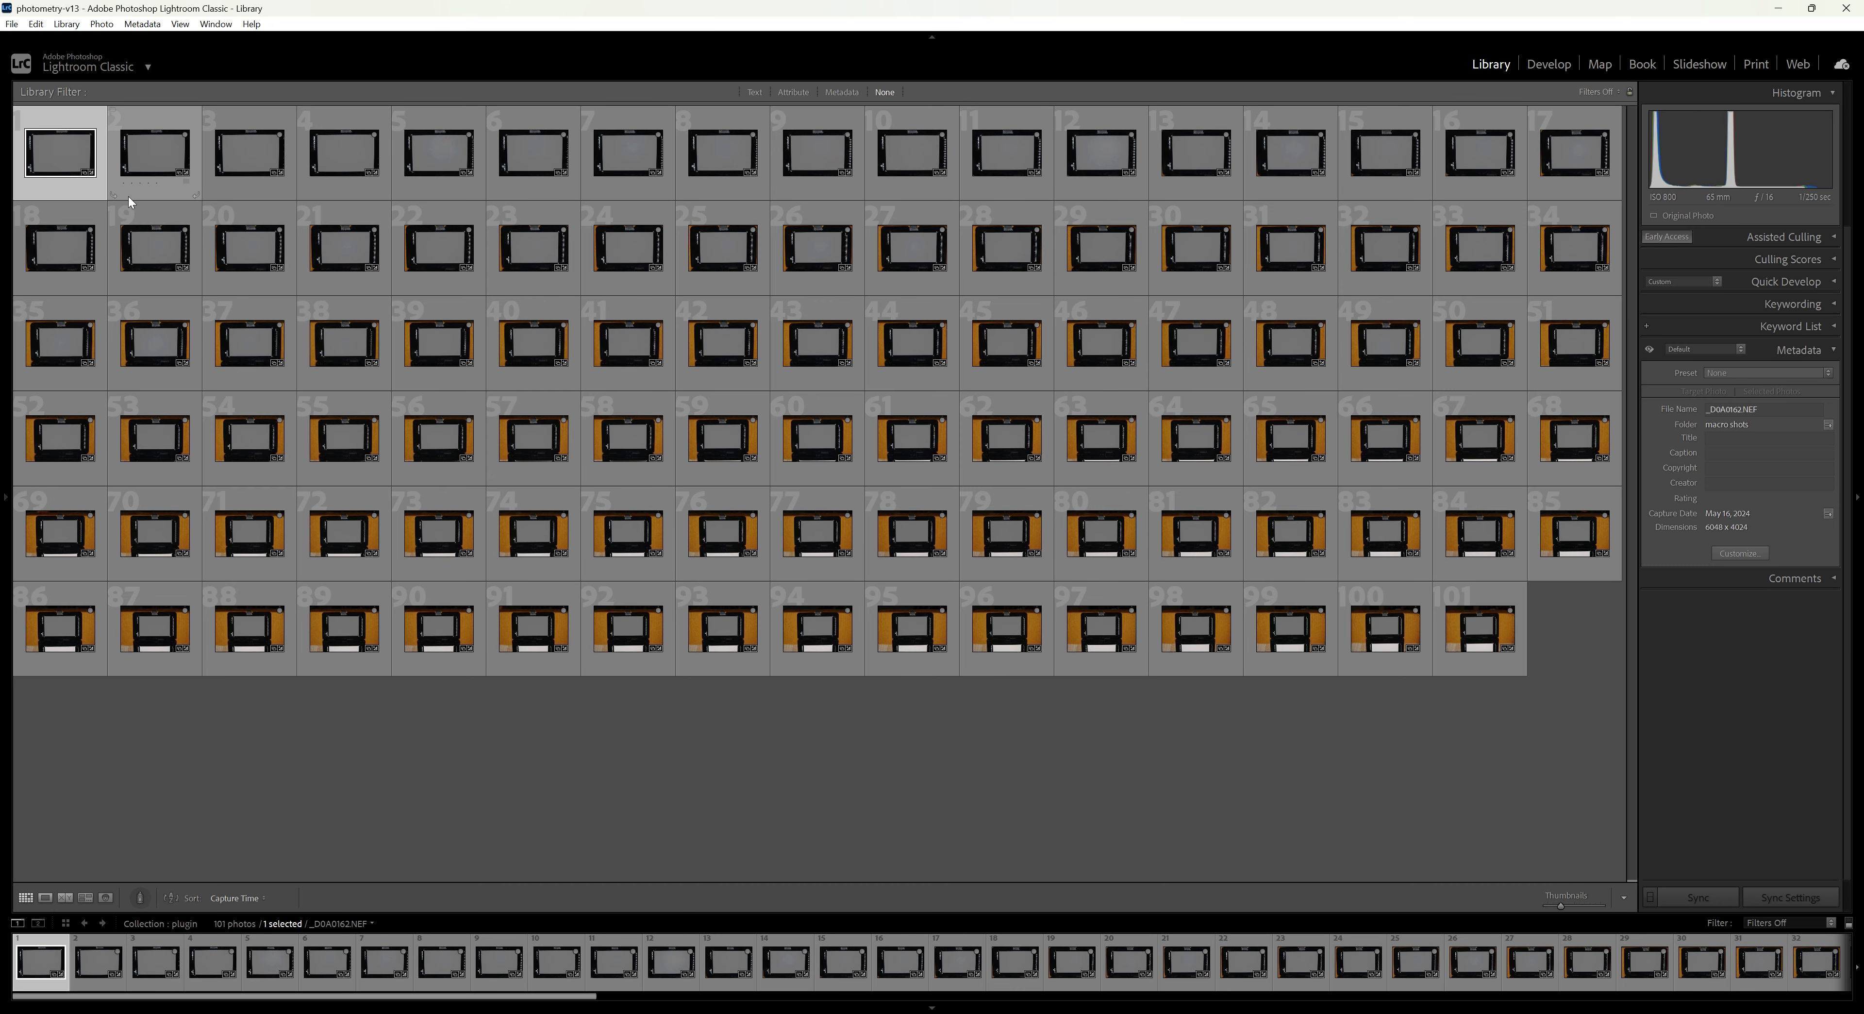
# Examine the develop settings and gray target brightness of the first photo and several others through the end of the series.
pyautogui.keyDown('ctrl'); pyautogui.click(74, 150); pyautogui.keyUp('ctrl')
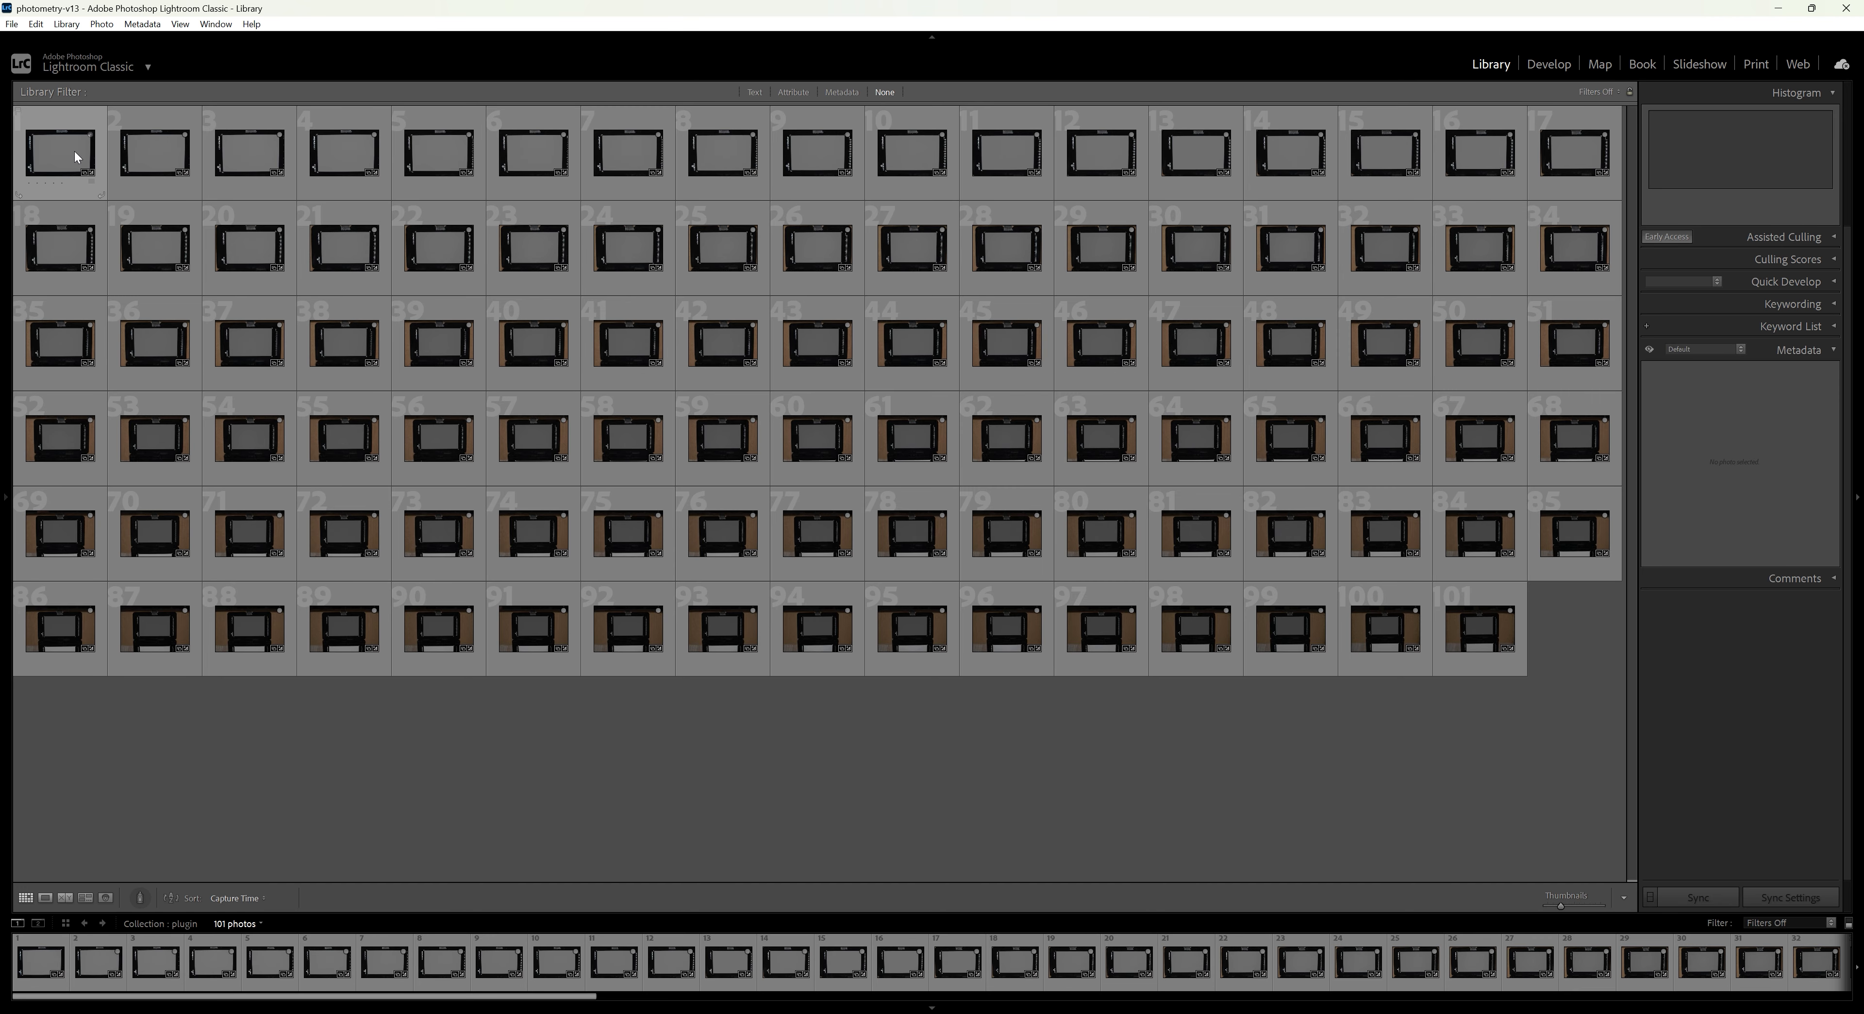
pyautogui.click(75, 150)
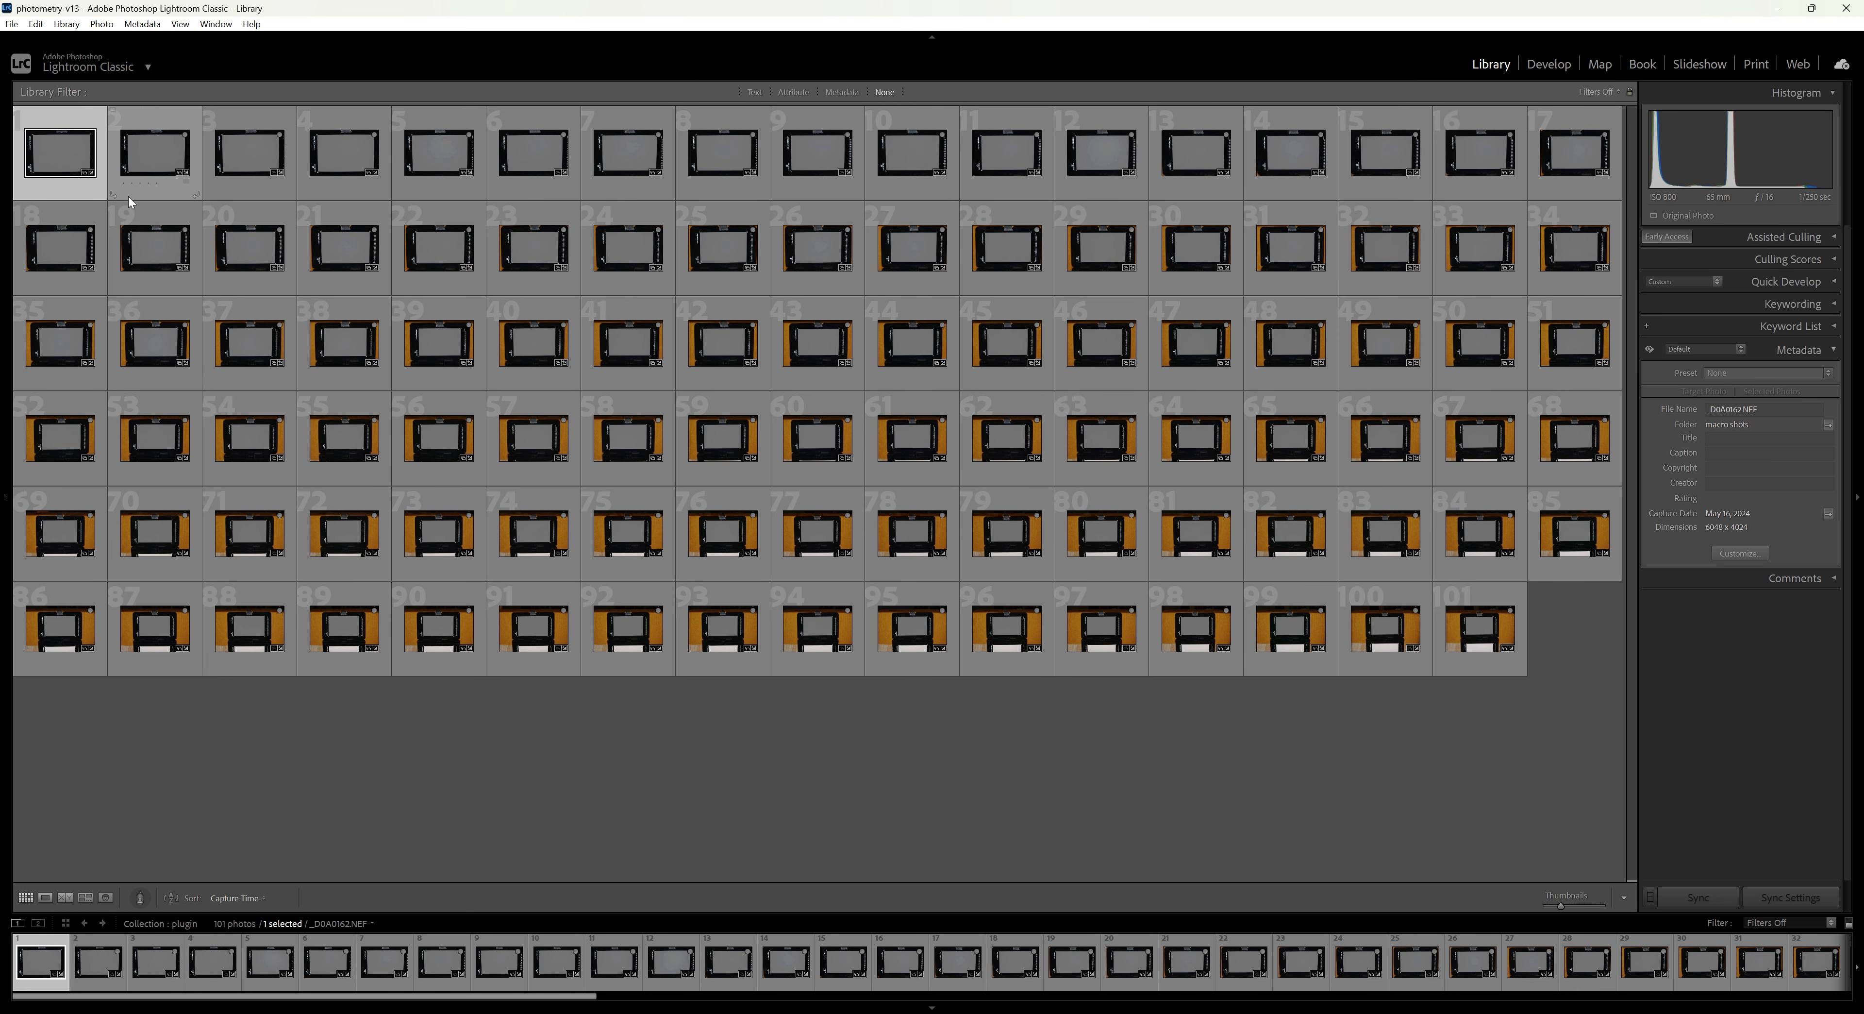
pyautogui.doubleClick(78, 161)
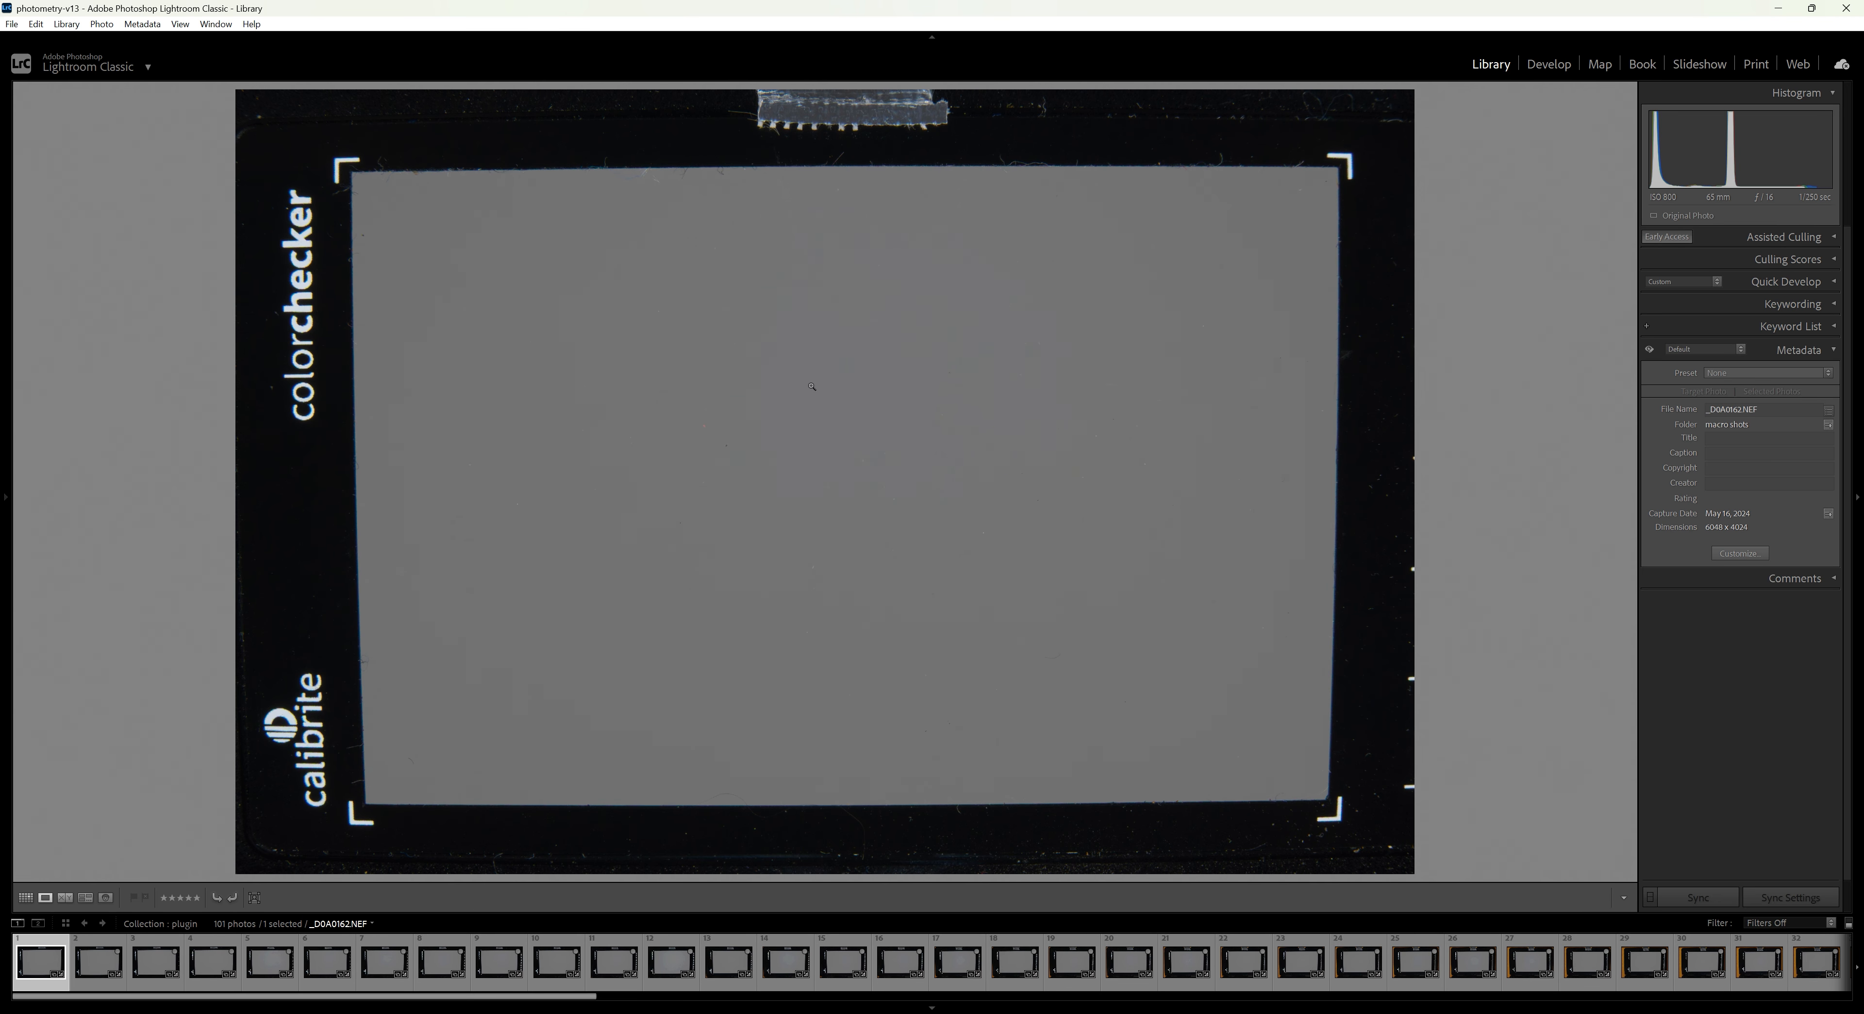
pyautogui.click(1561, 59)
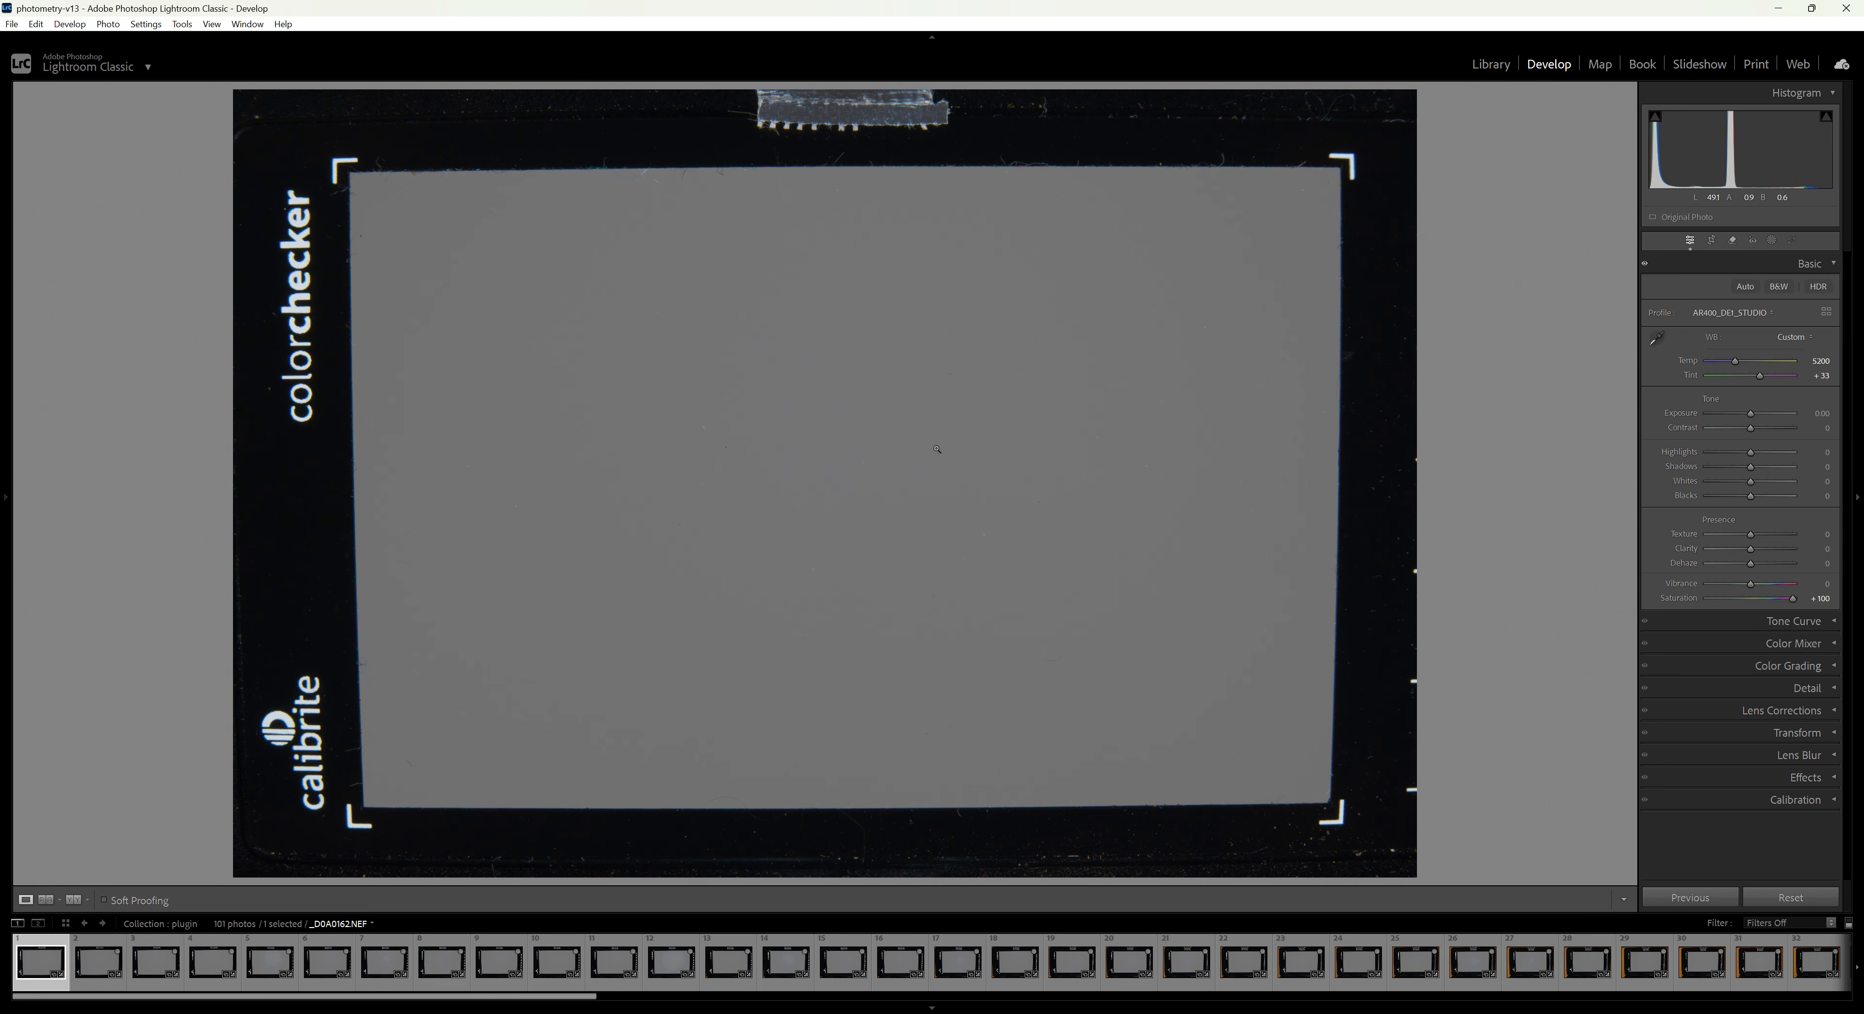
pyautogui.click(904, 970)
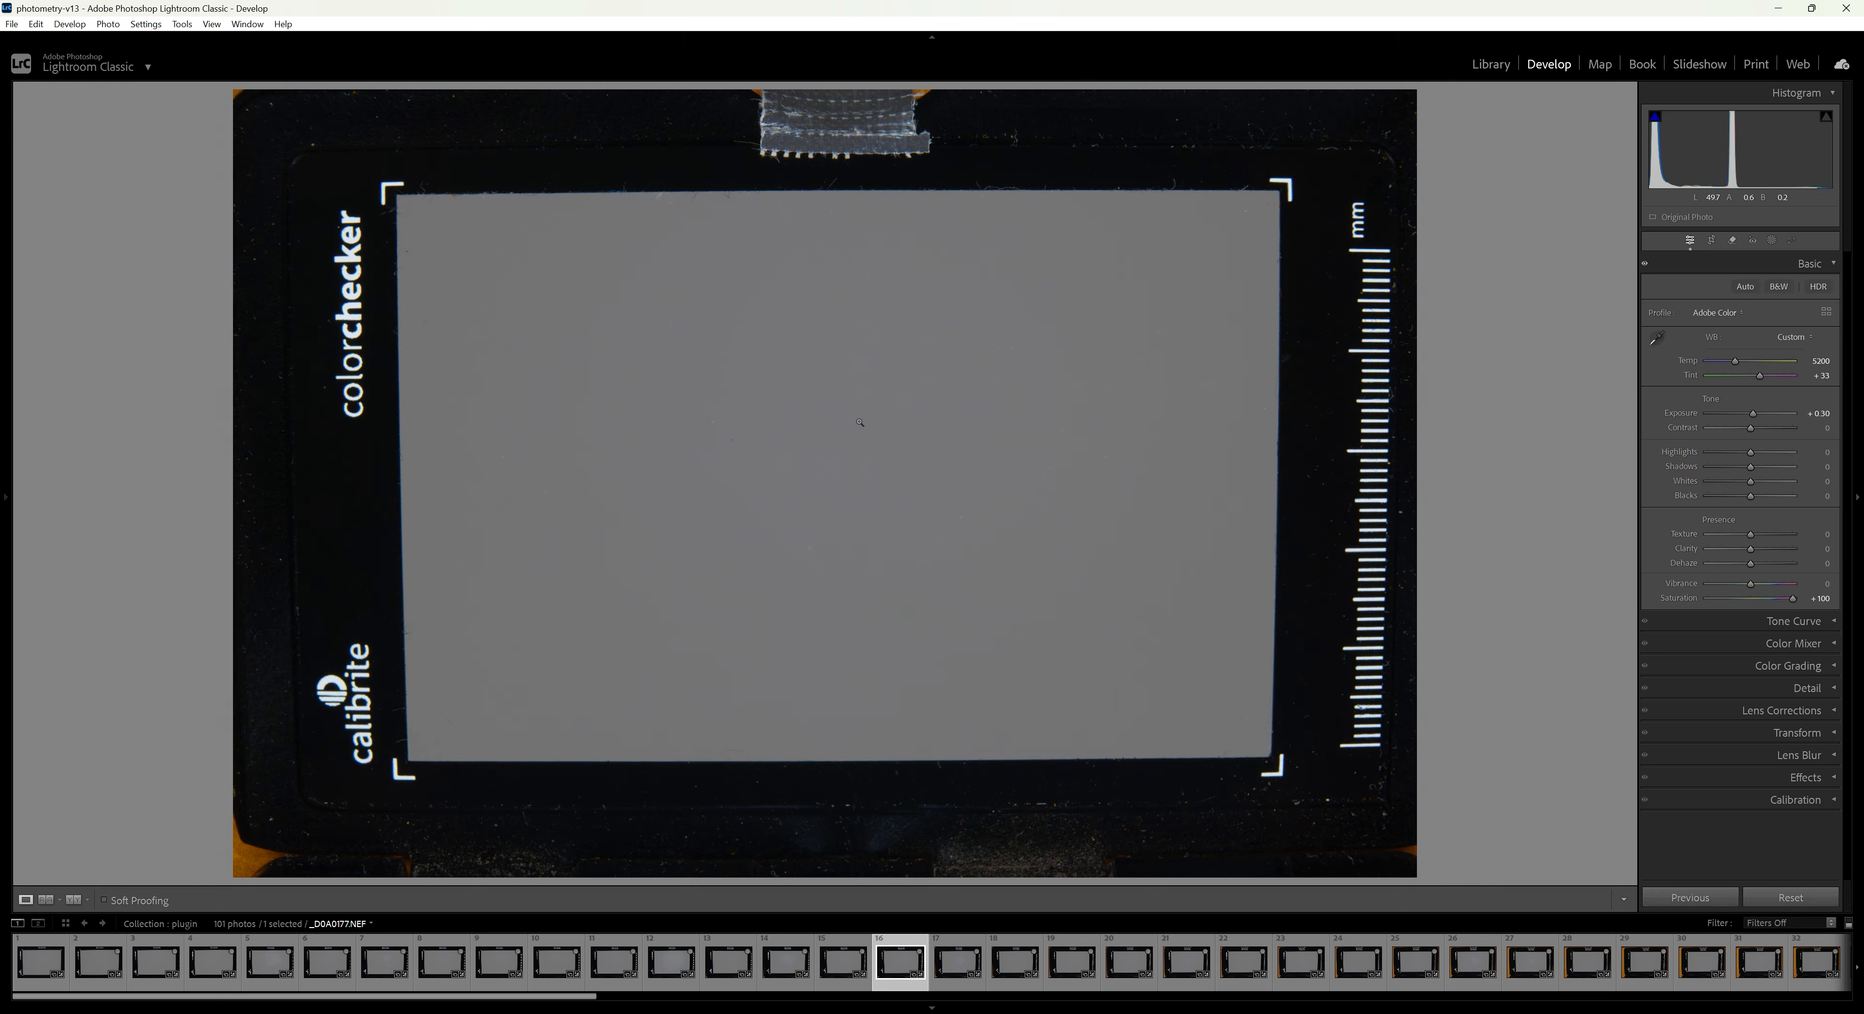
pyautogui.scroll(-10, 1230, 969)
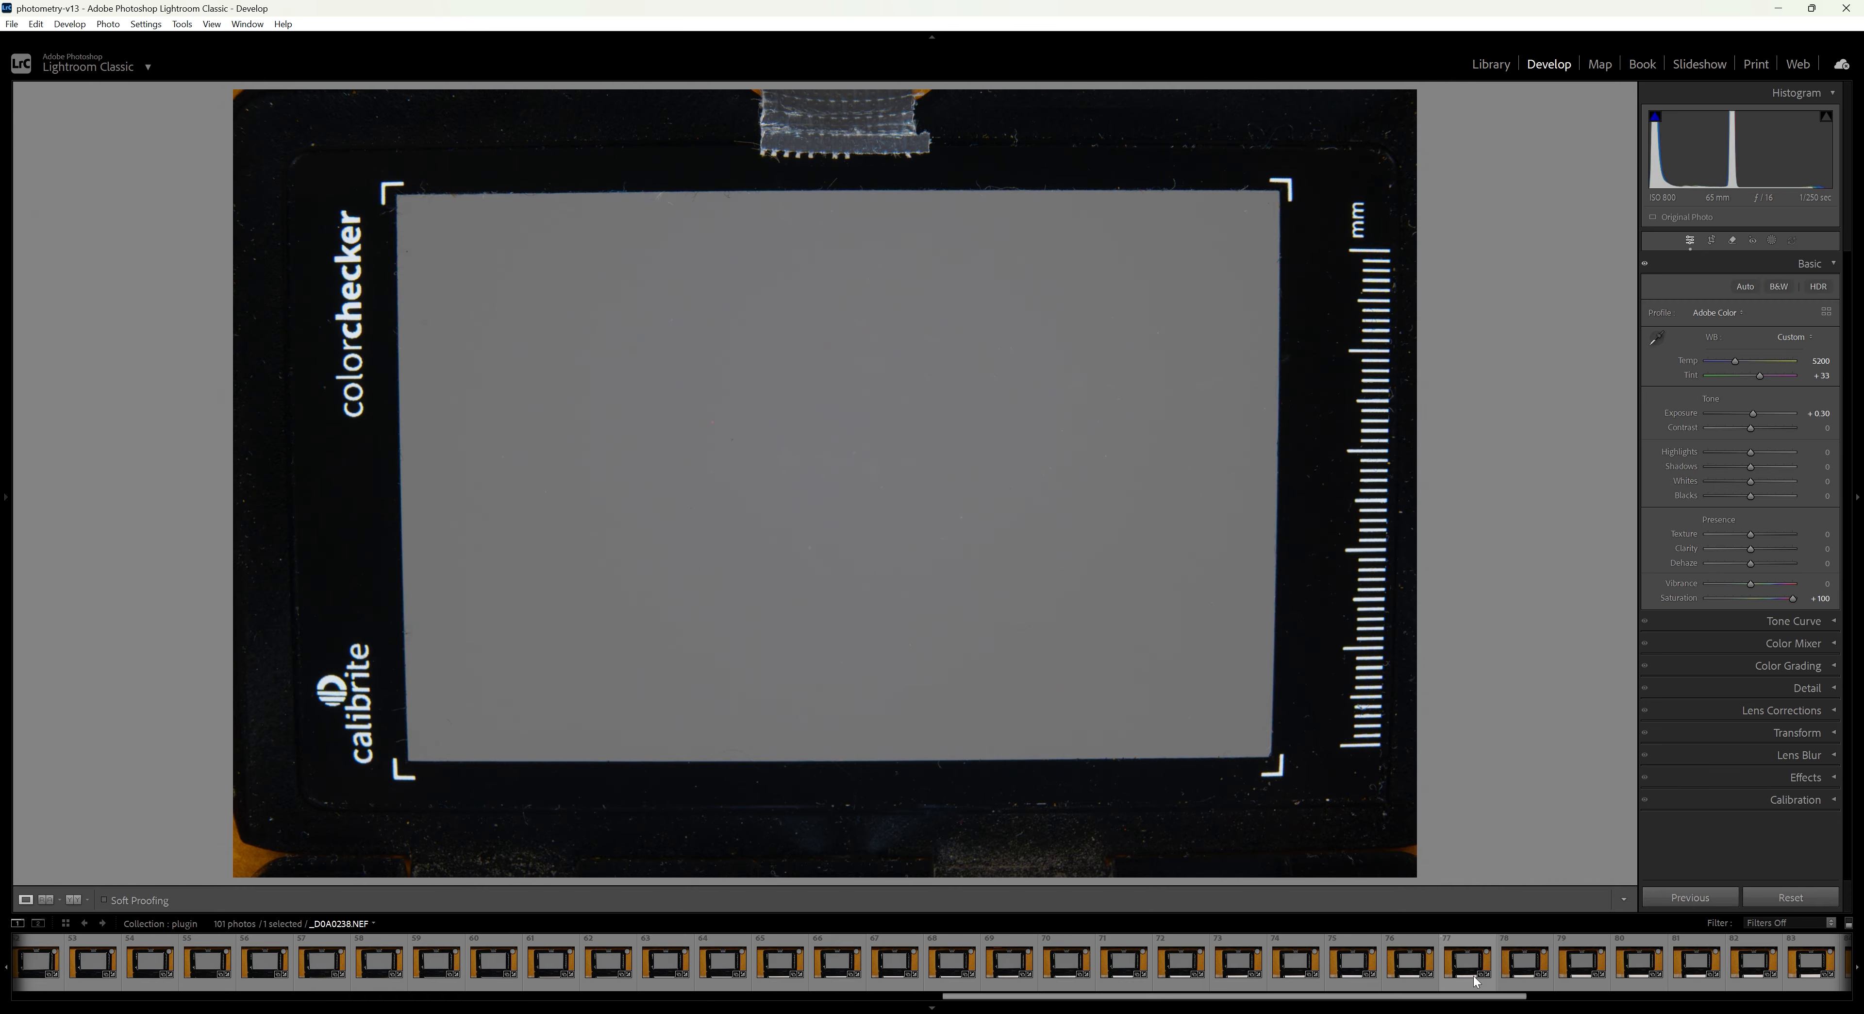
pyautogui.click(1476, 971)
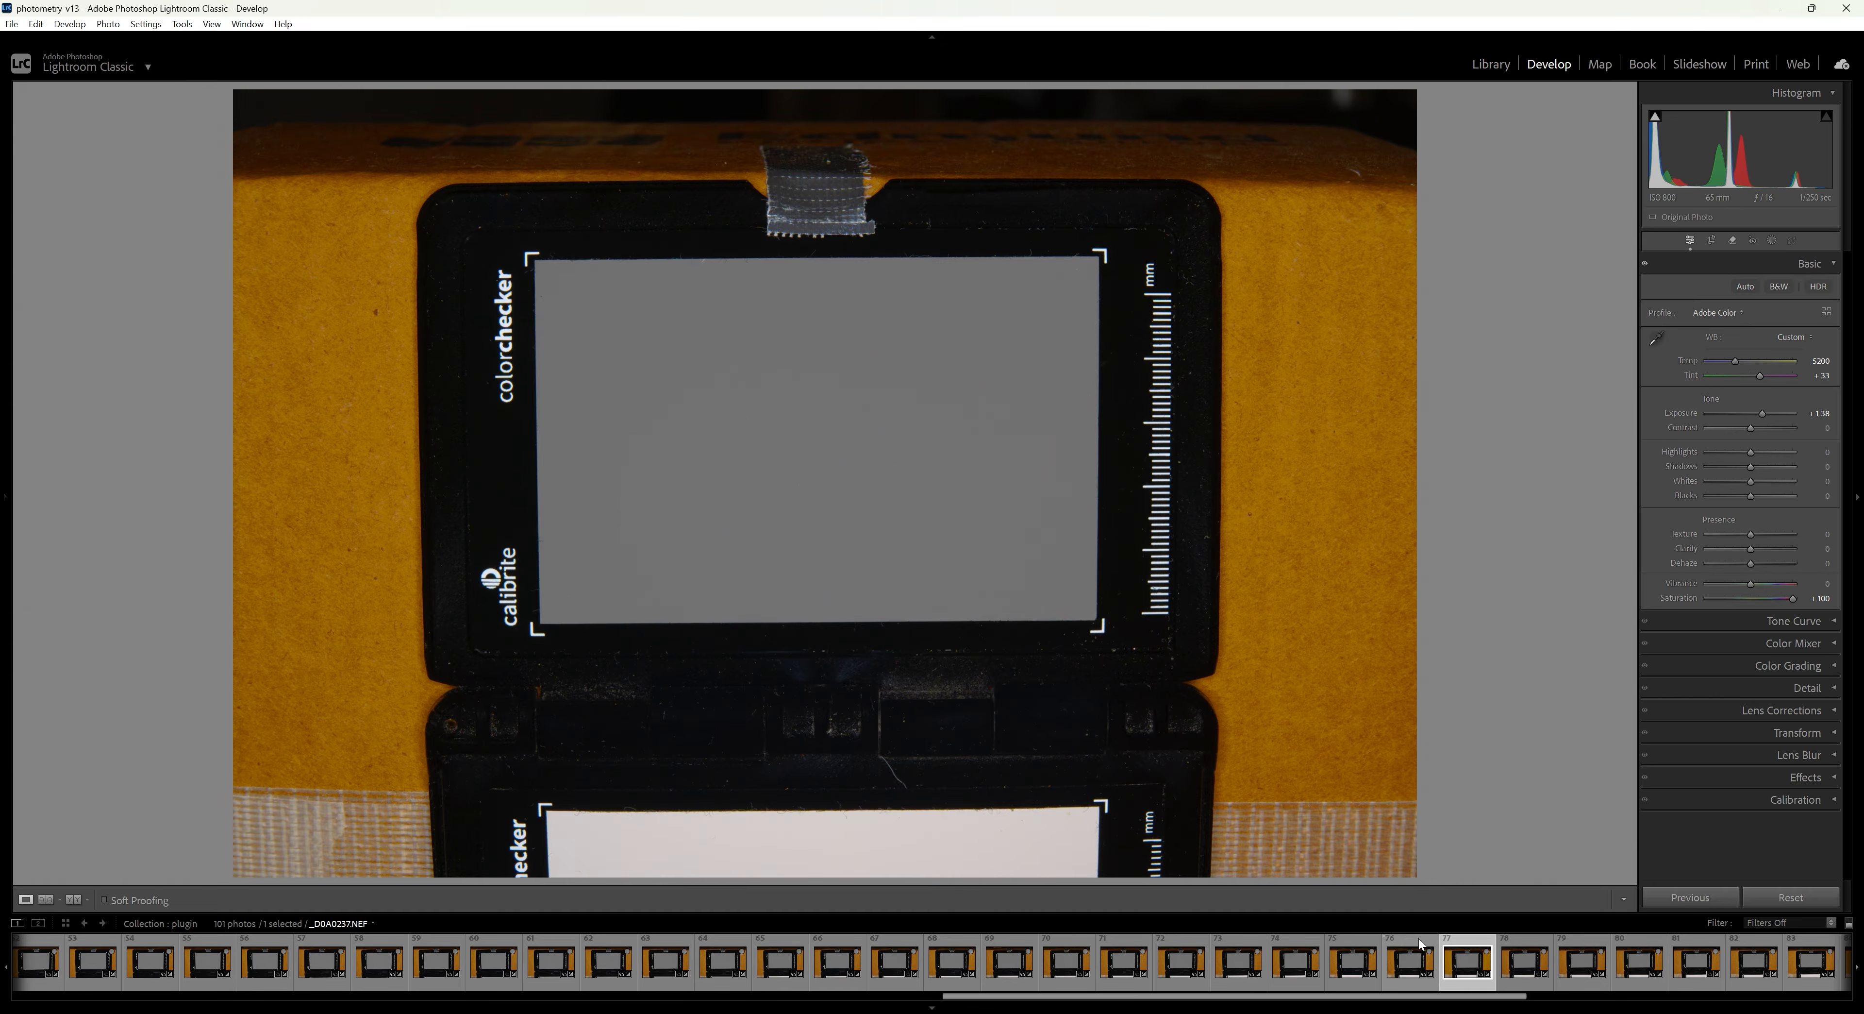
pyautogui.scroll(-4, 1447, 963)
pyautogui.click(1535, 963)
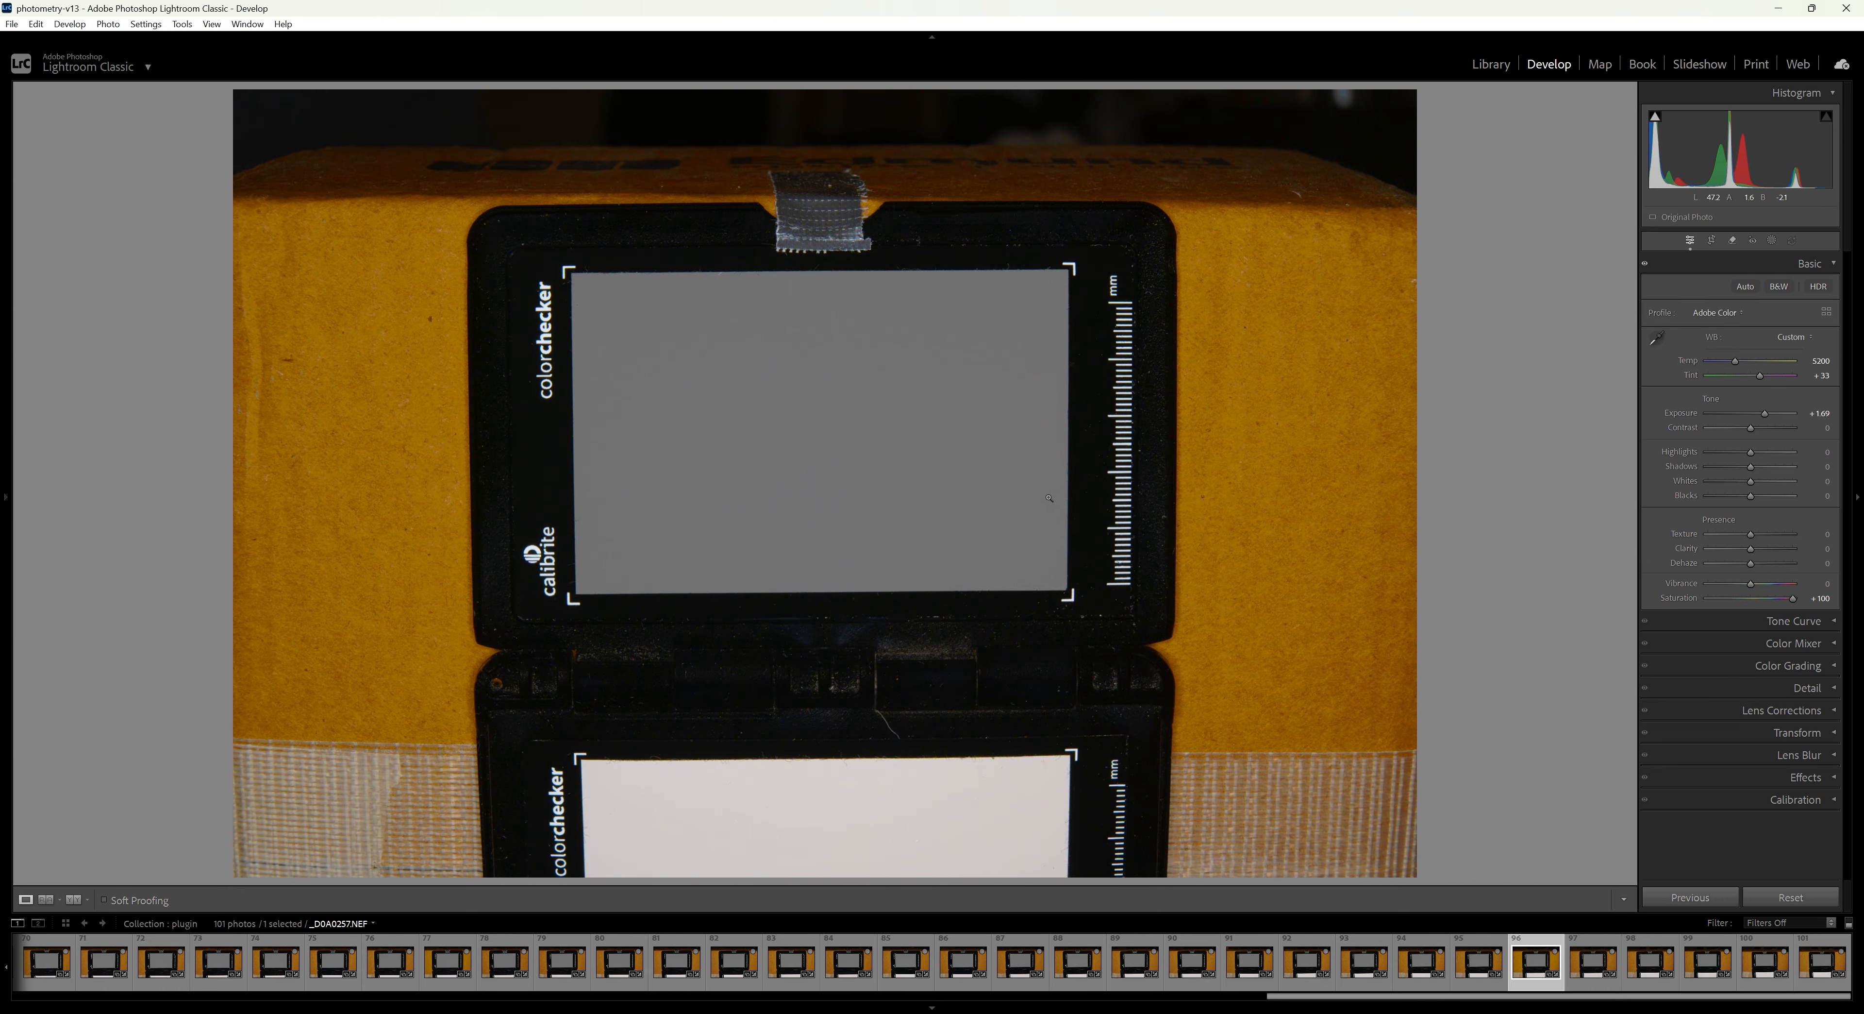
pyautogui.click(1821, 965)
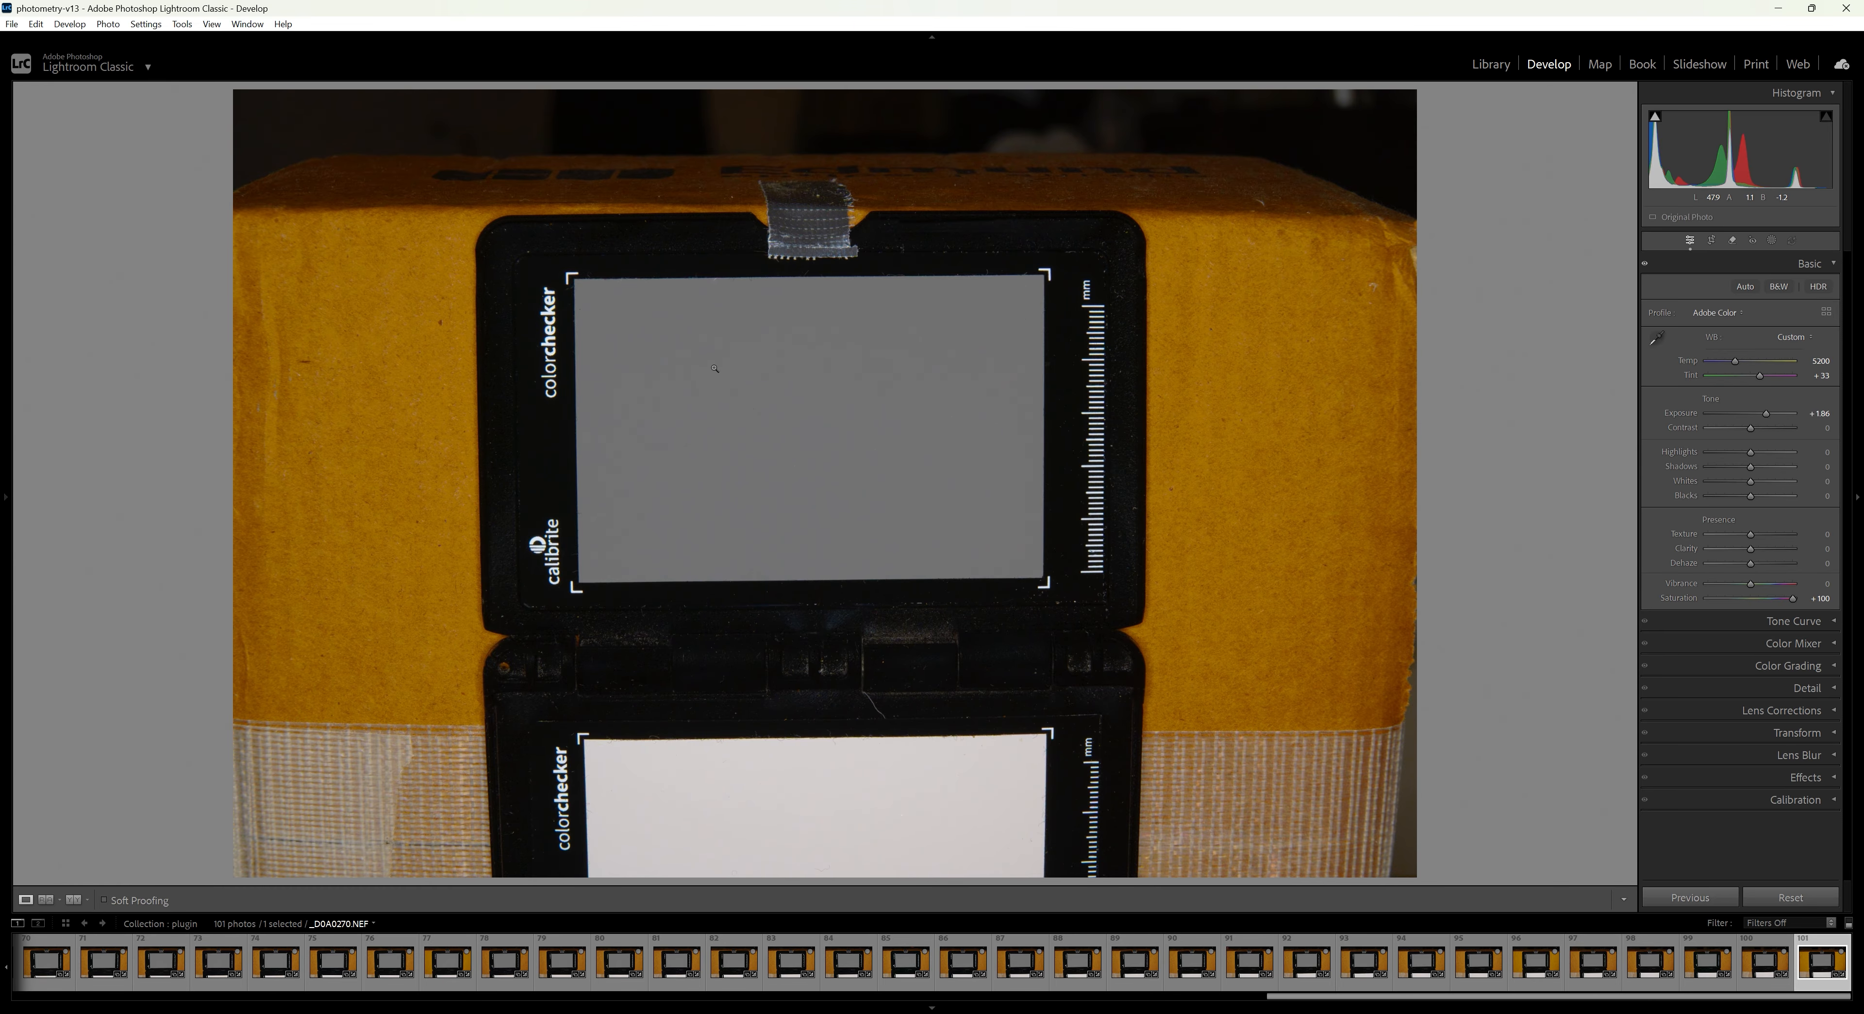
# Set the Exposure Baseline Setter's exposure threshold to 1.0 stops and turn off propagation of all develop settings.
pyautogui.click(11, 23)
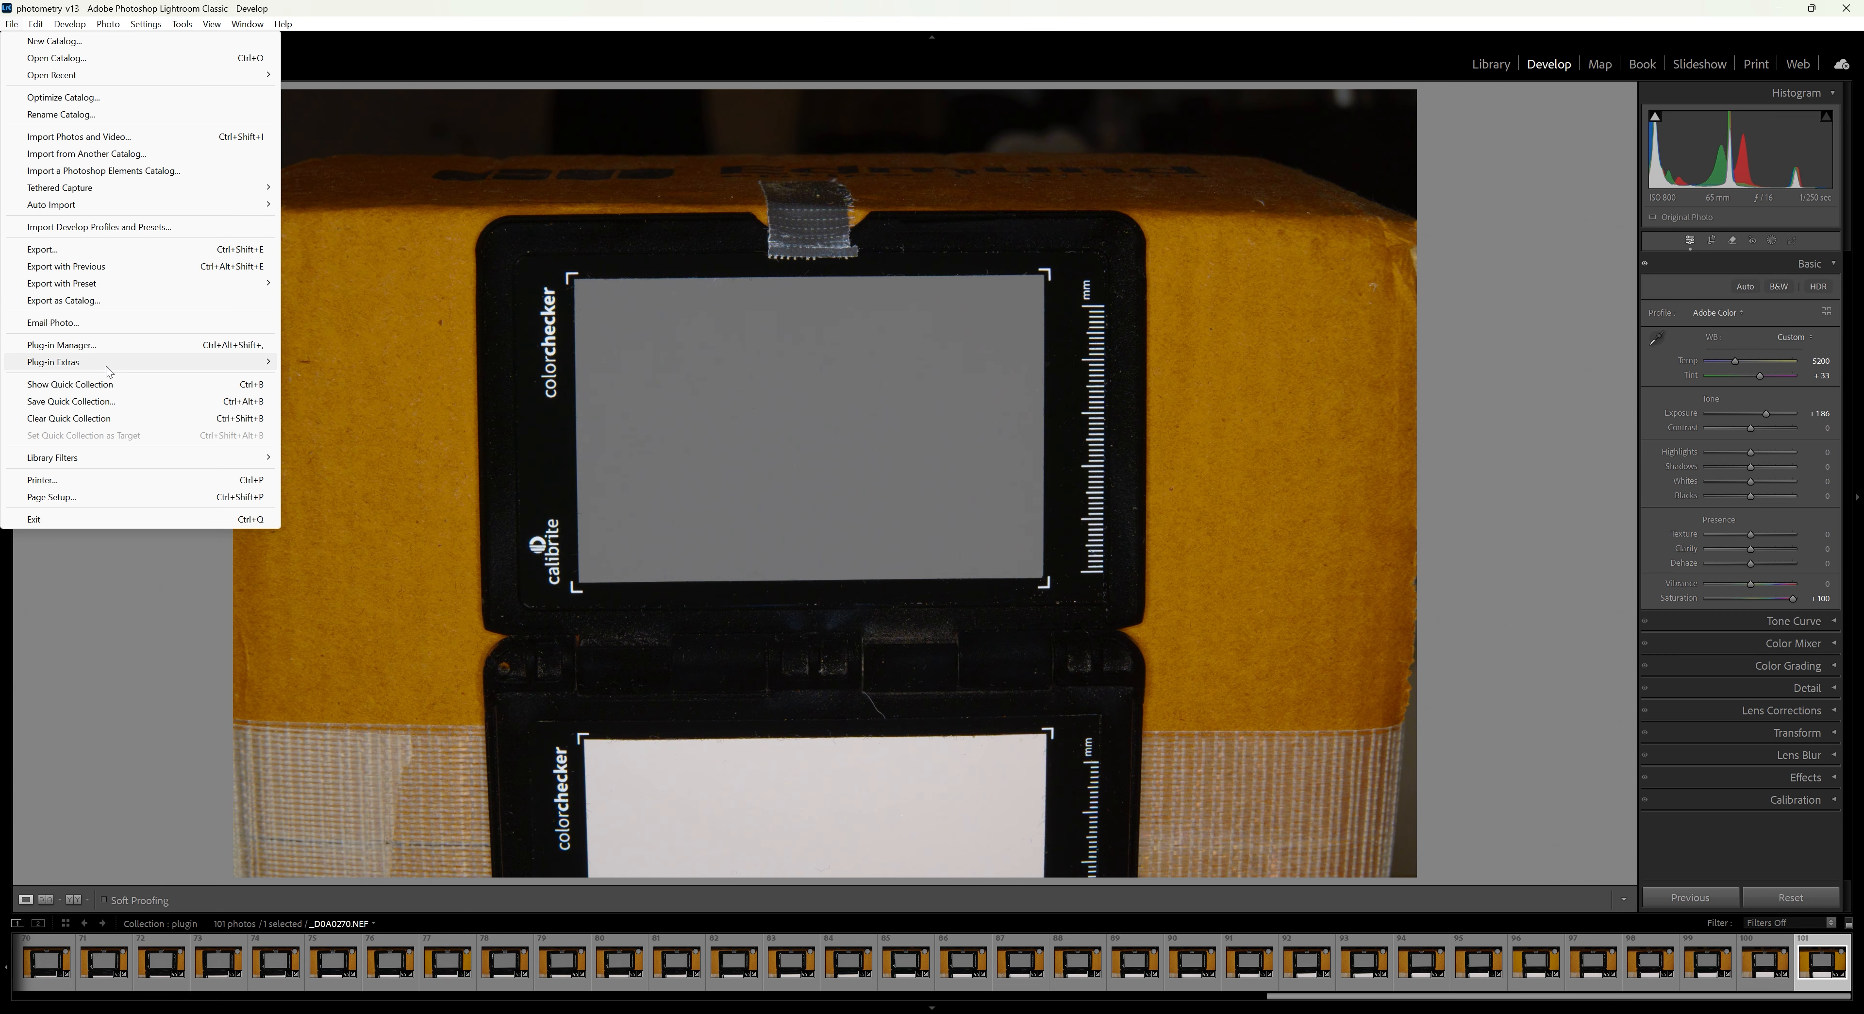
pyautogui.click(123, 346)
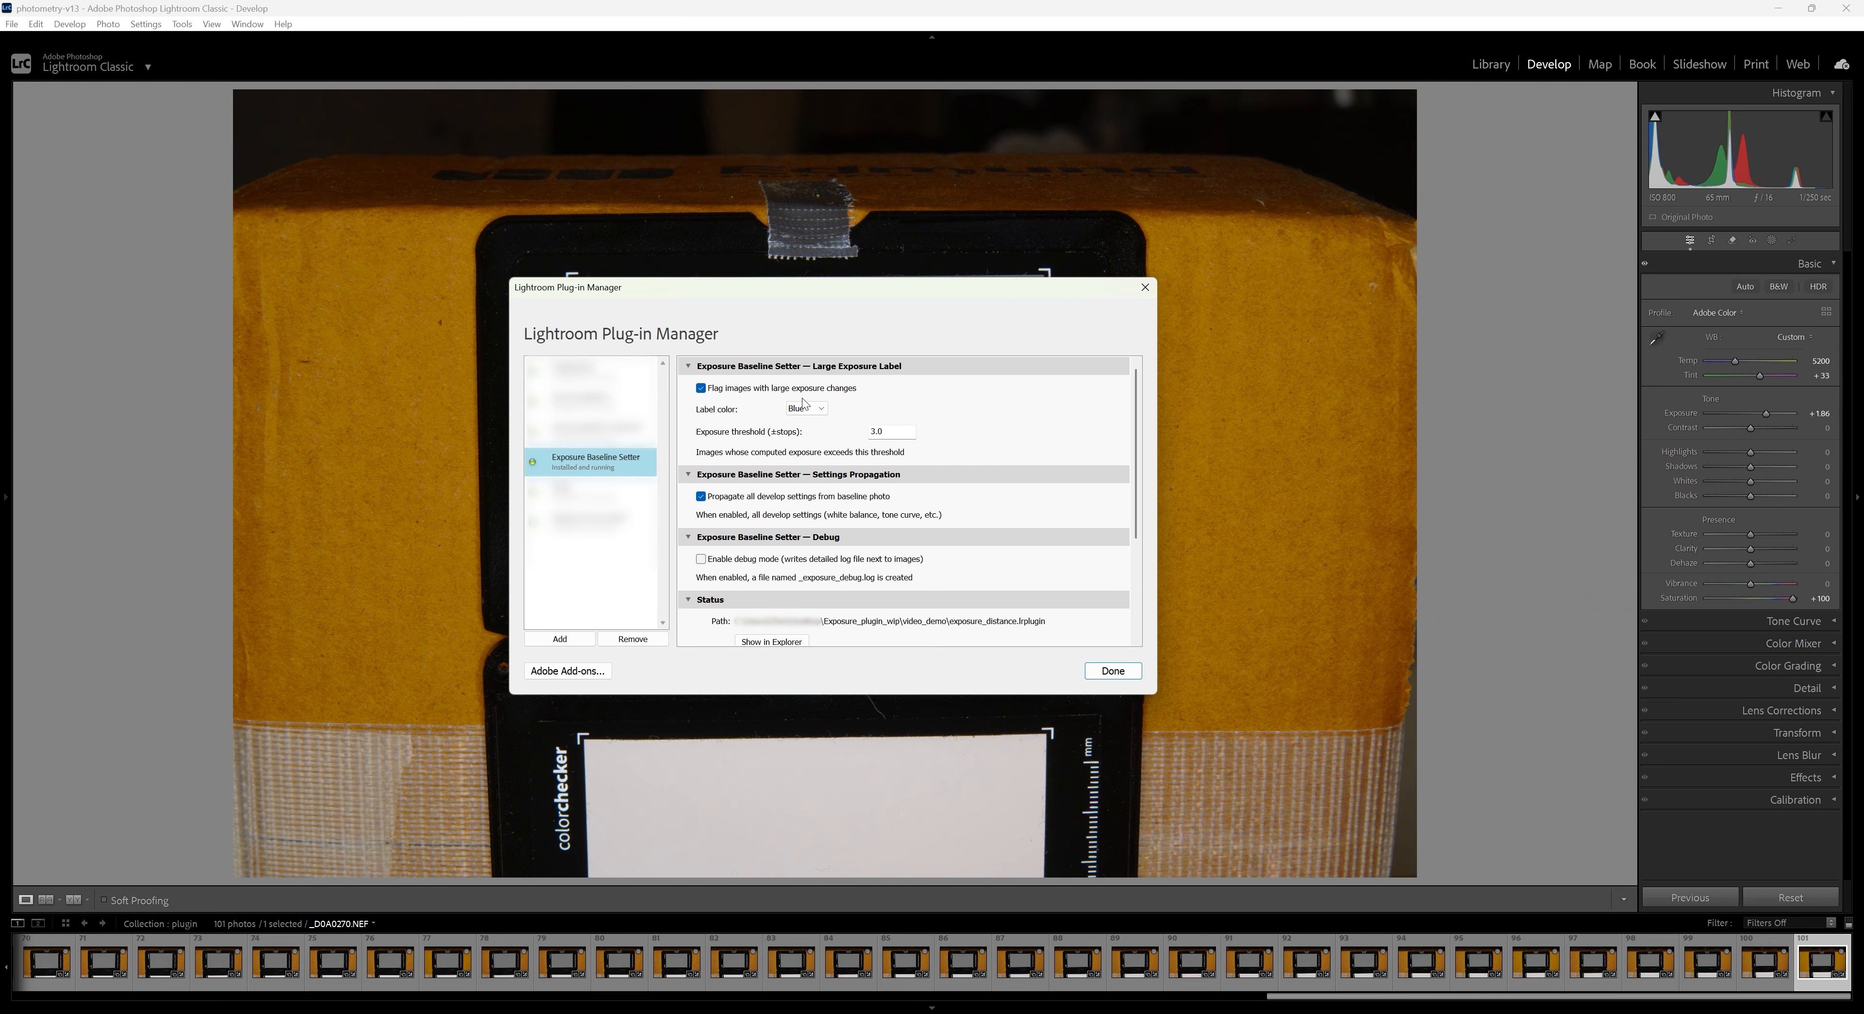
pyautogui.moveTo(900, 434); pyautogui.dragTo(856, 435)
pyautogui.write('1.0')
pyautogui.click(700, 496)
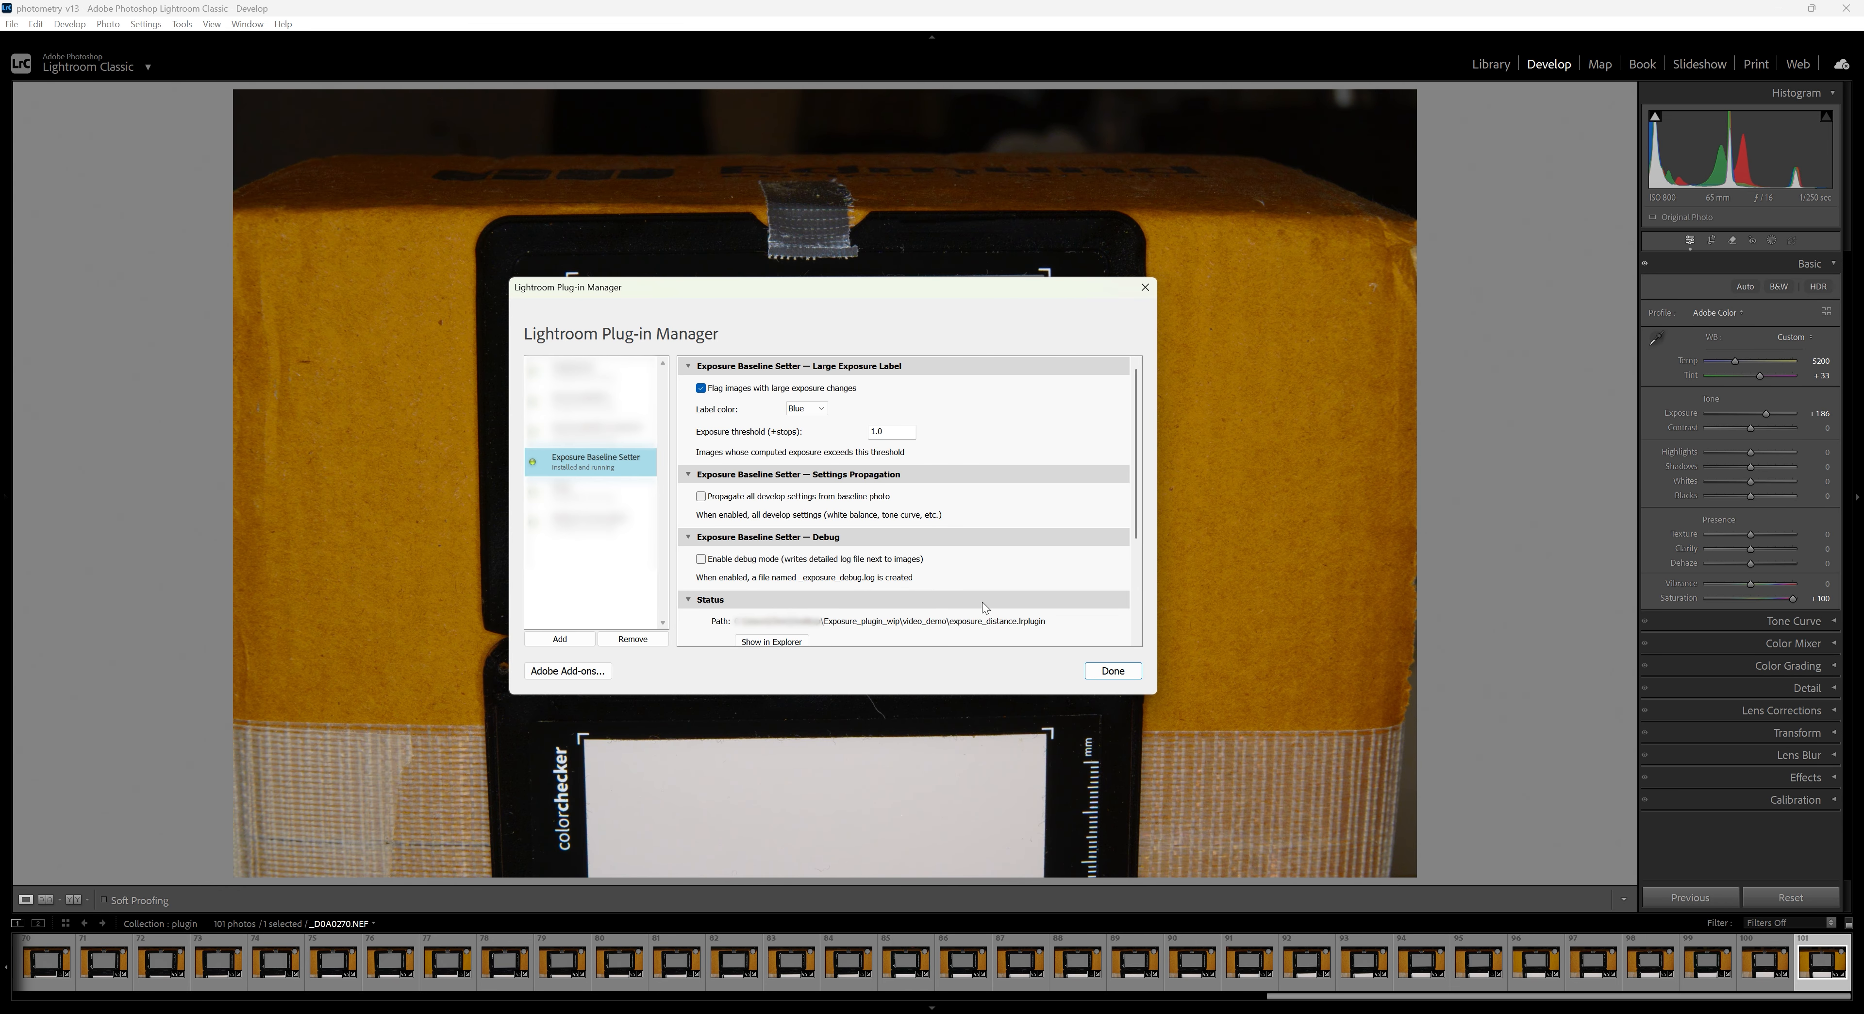
pyautogui.click(1112, 671)
# Reset the develop settings of photos 2 through 101 in the grid.
pyautogui.press('g')
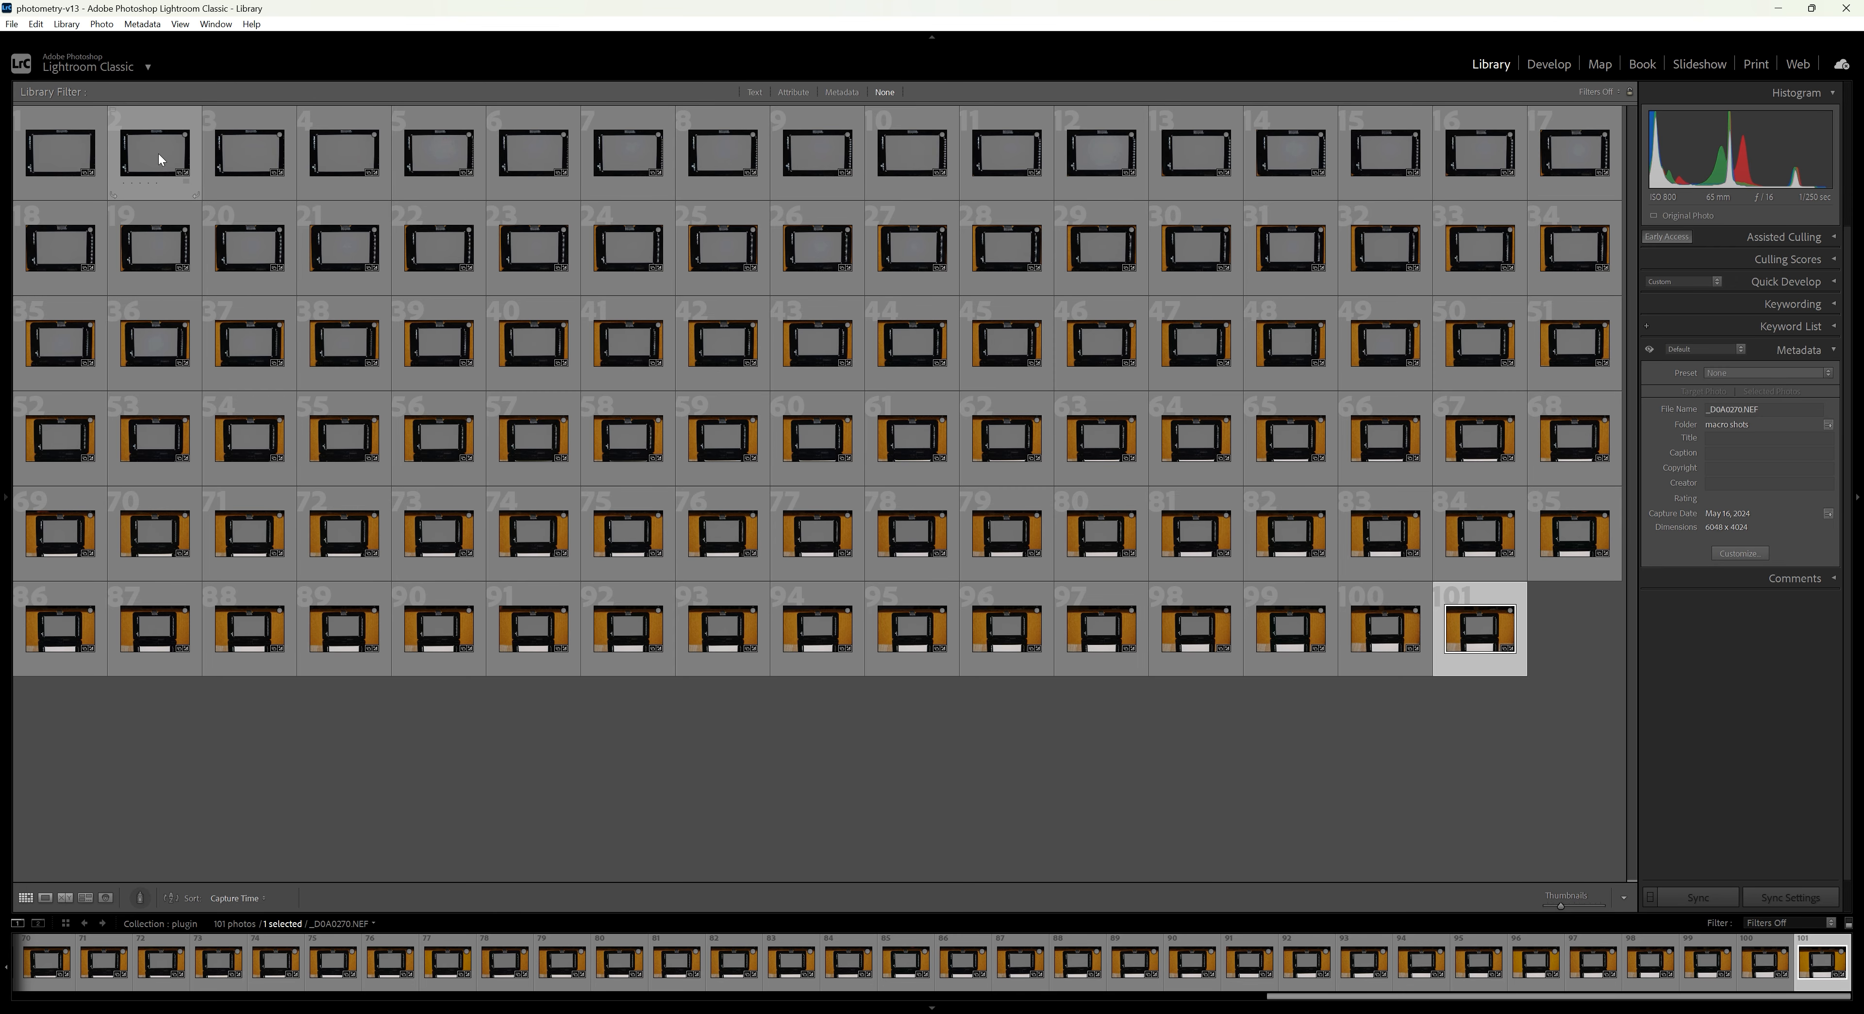
pyautogui.click(164, 160)
pyautogui.keyDown('shift'); pyautogui.click(1481, 625); pyautogui.keyUp('shift')
pyautogui.rightClick(1484, 624)
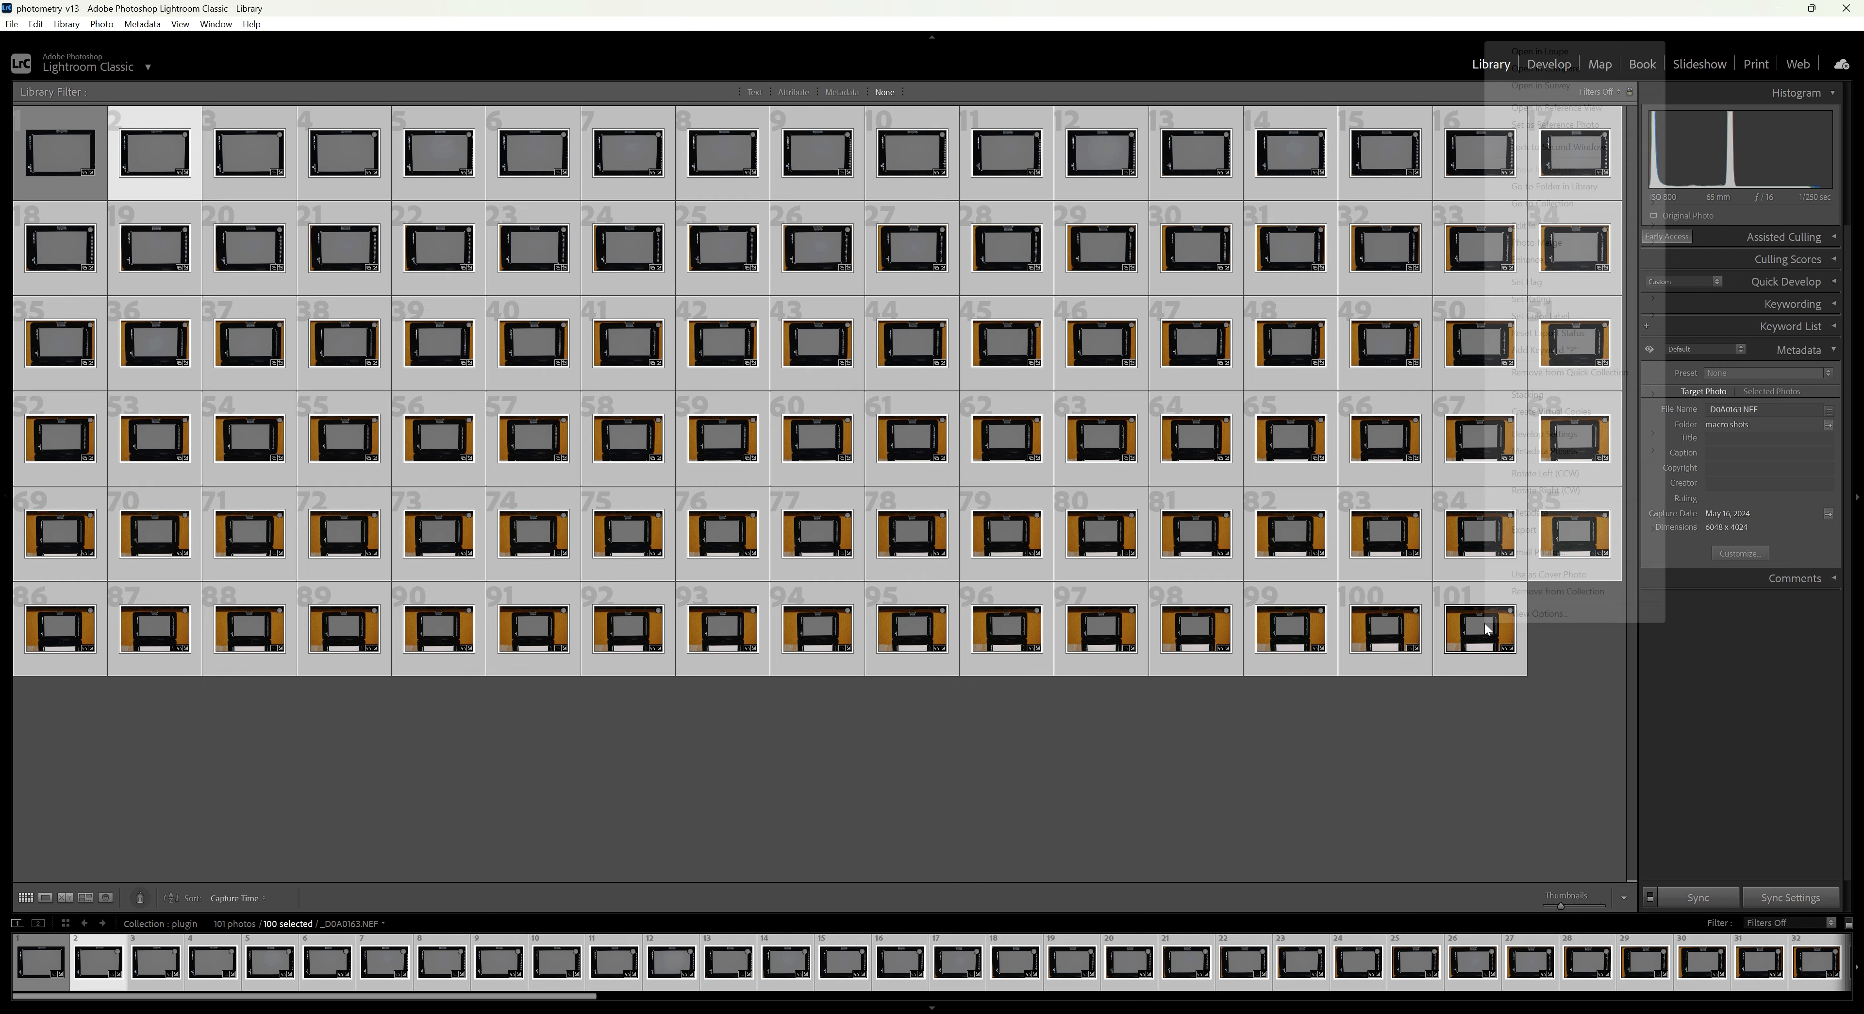
pyautogui.moveTo(1544, 433)
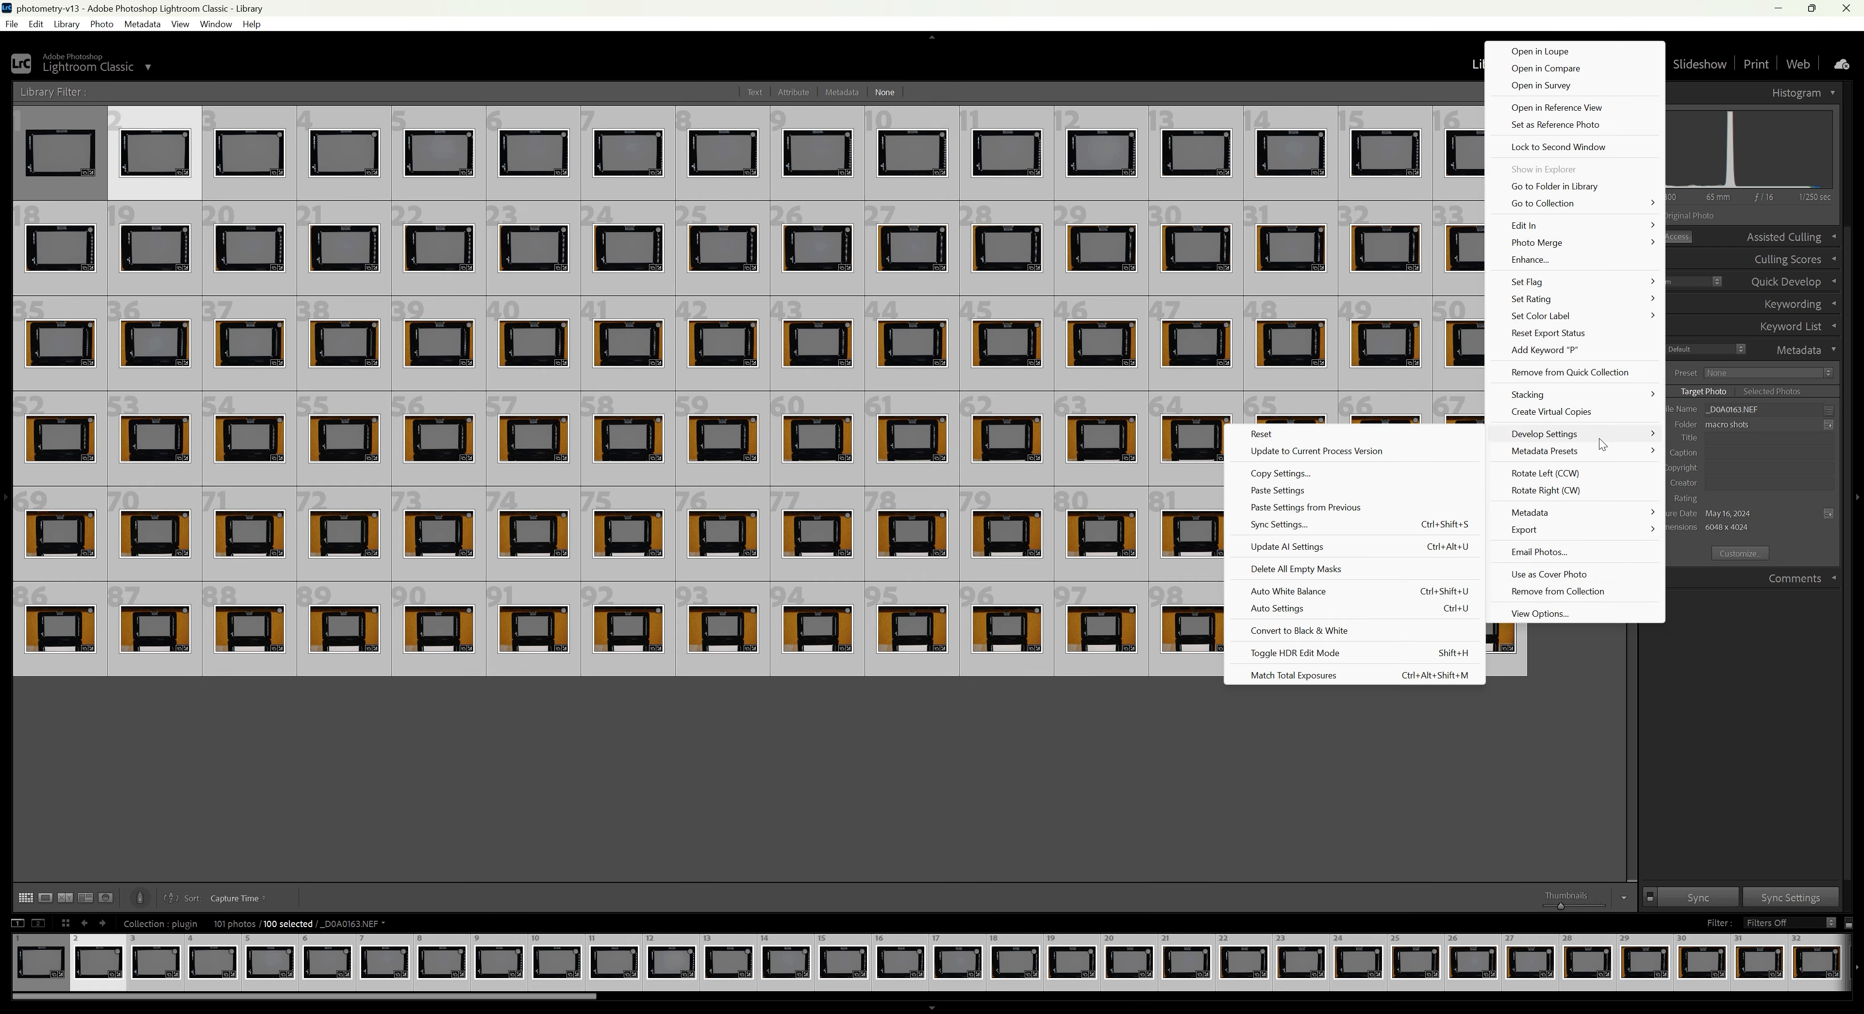
pyautogui.click(1367, 437)
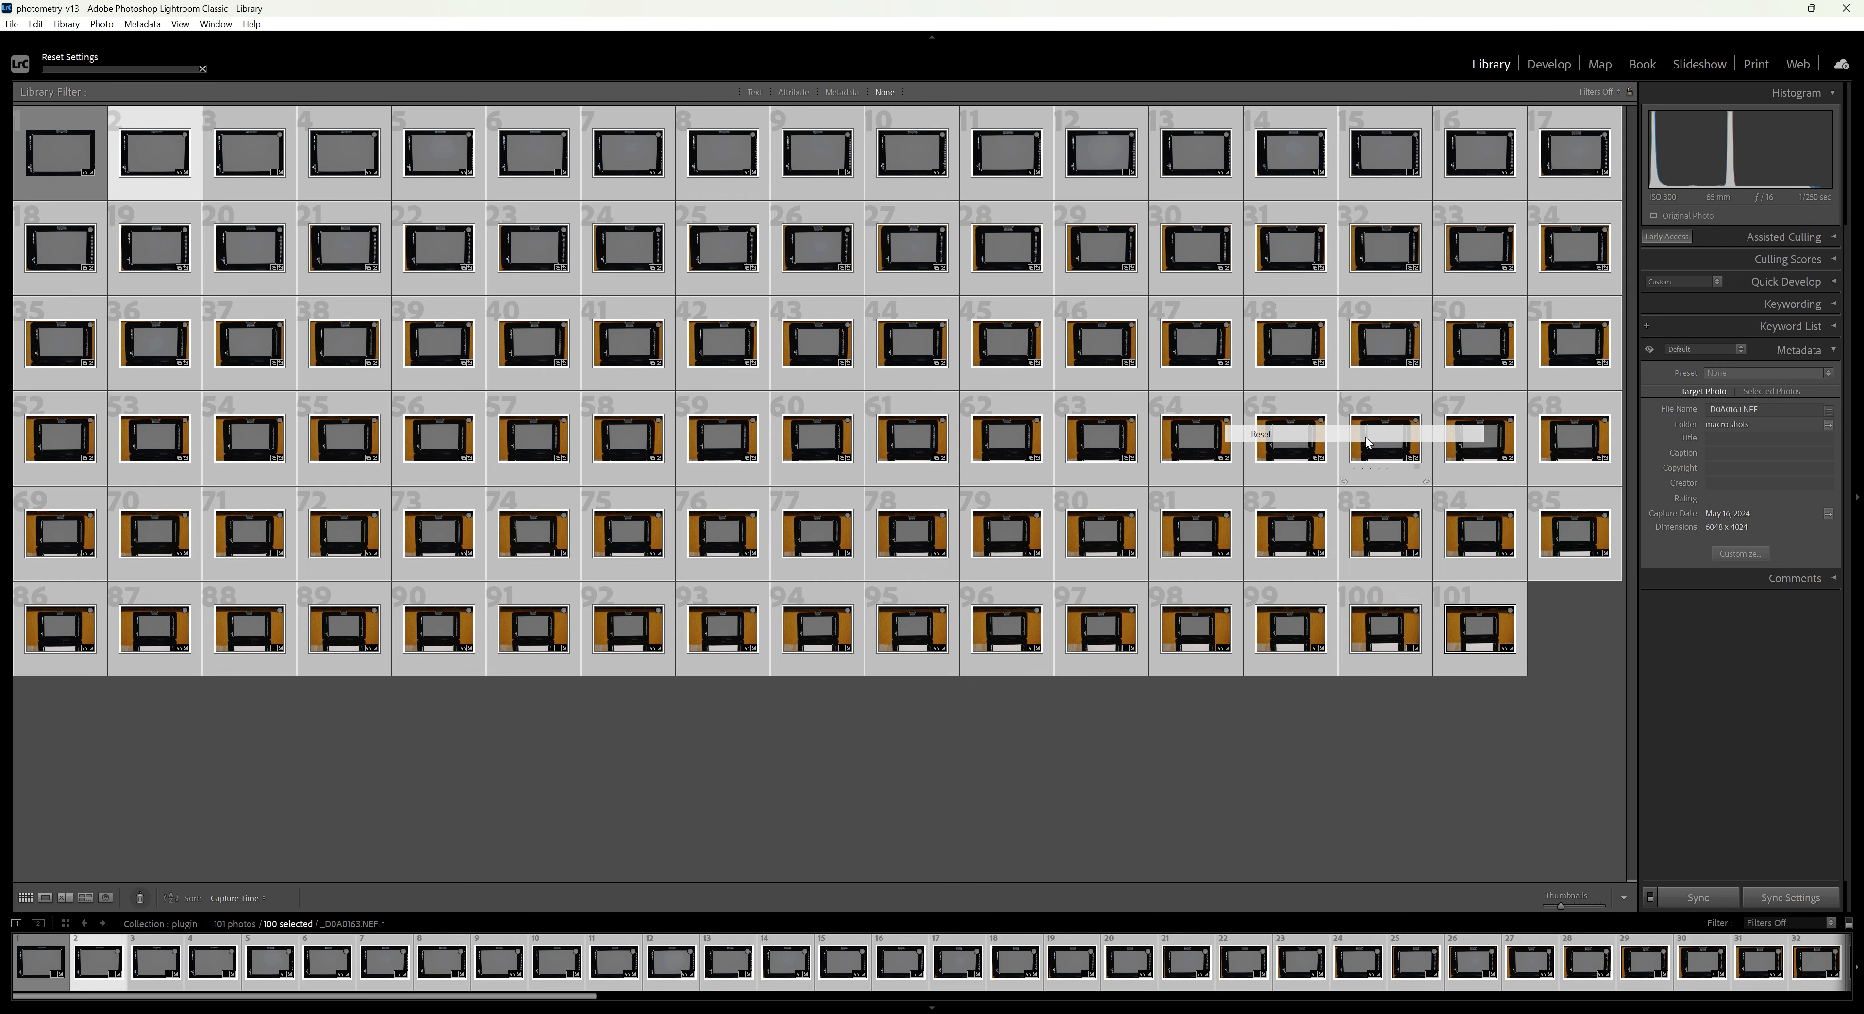
# Copy the first photo's develop settings and paste them onto photos 2 through 101.
pyautogui.doubleClick(63, 144)
pyautogui.hotkey('ctrl', 'shift', 'c')
pyautogui.click(1339, 693)
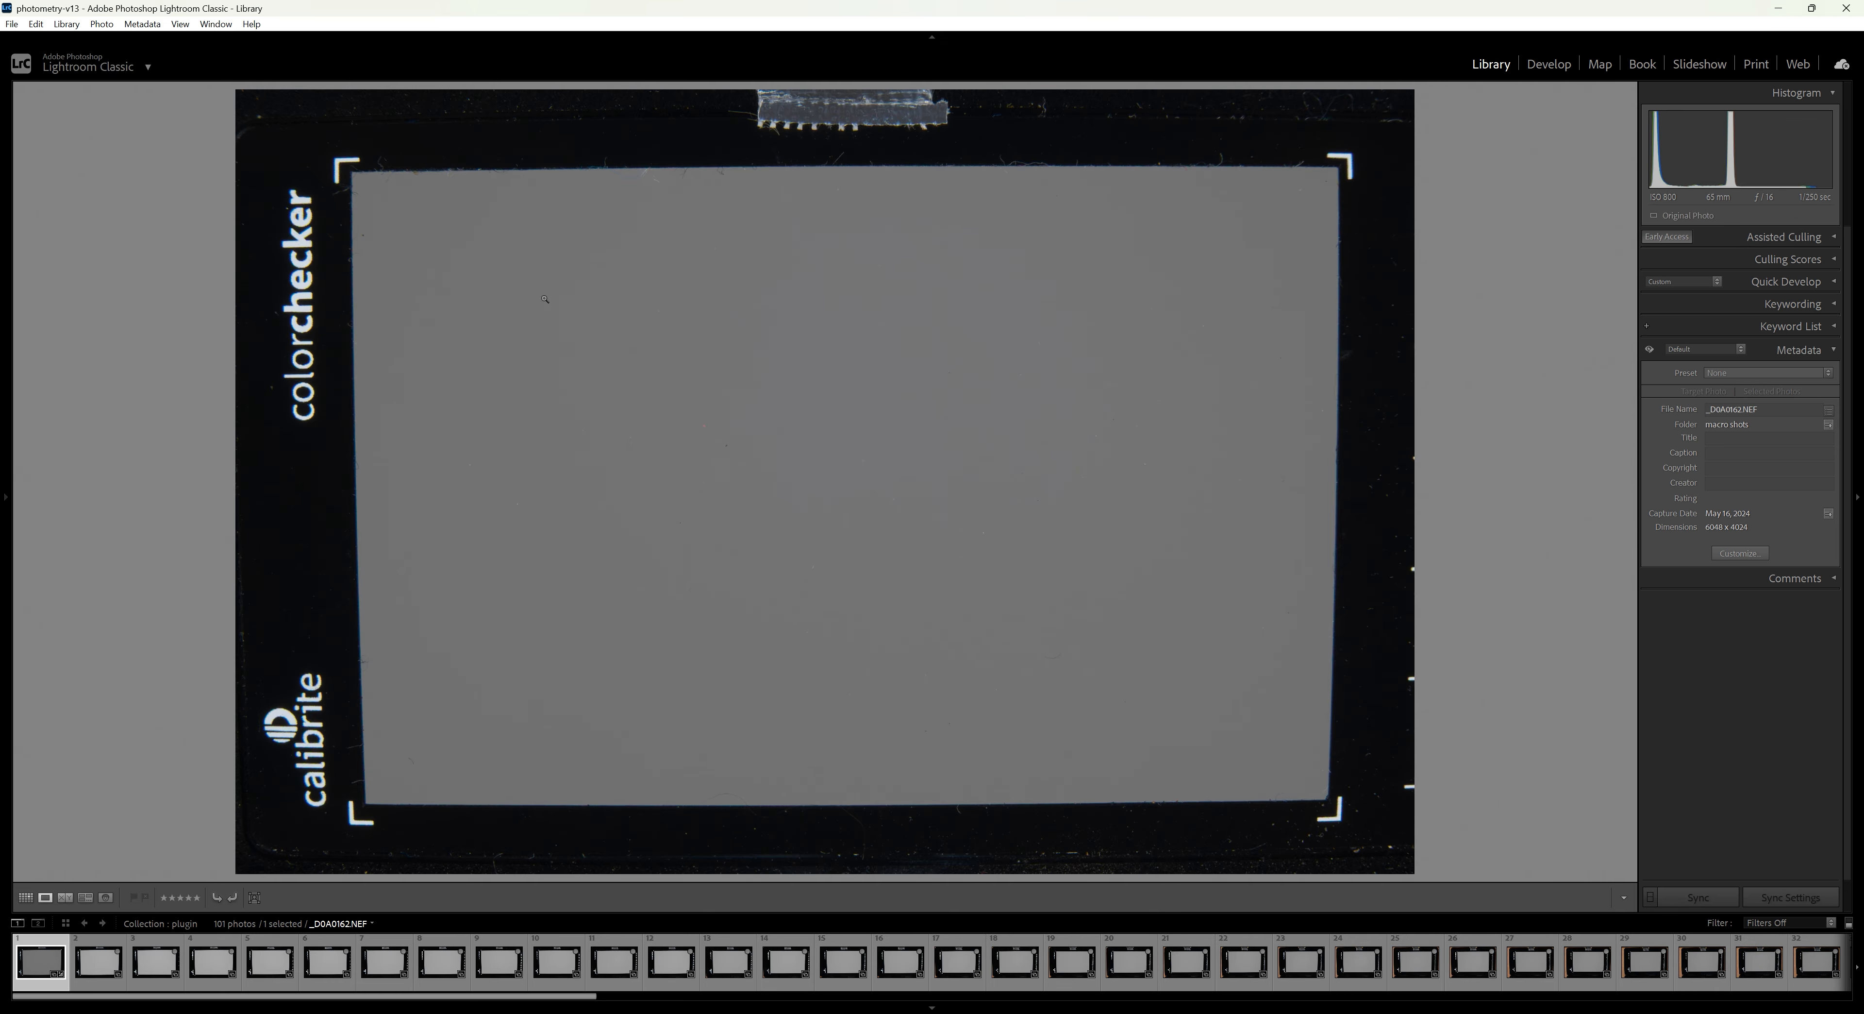
pyautogui.press('g')
pyautogui.press('Right')
pyautogui.keyDown('shift'); pyautogui.click(1471, 632); pyautogui.keyUp('shift')
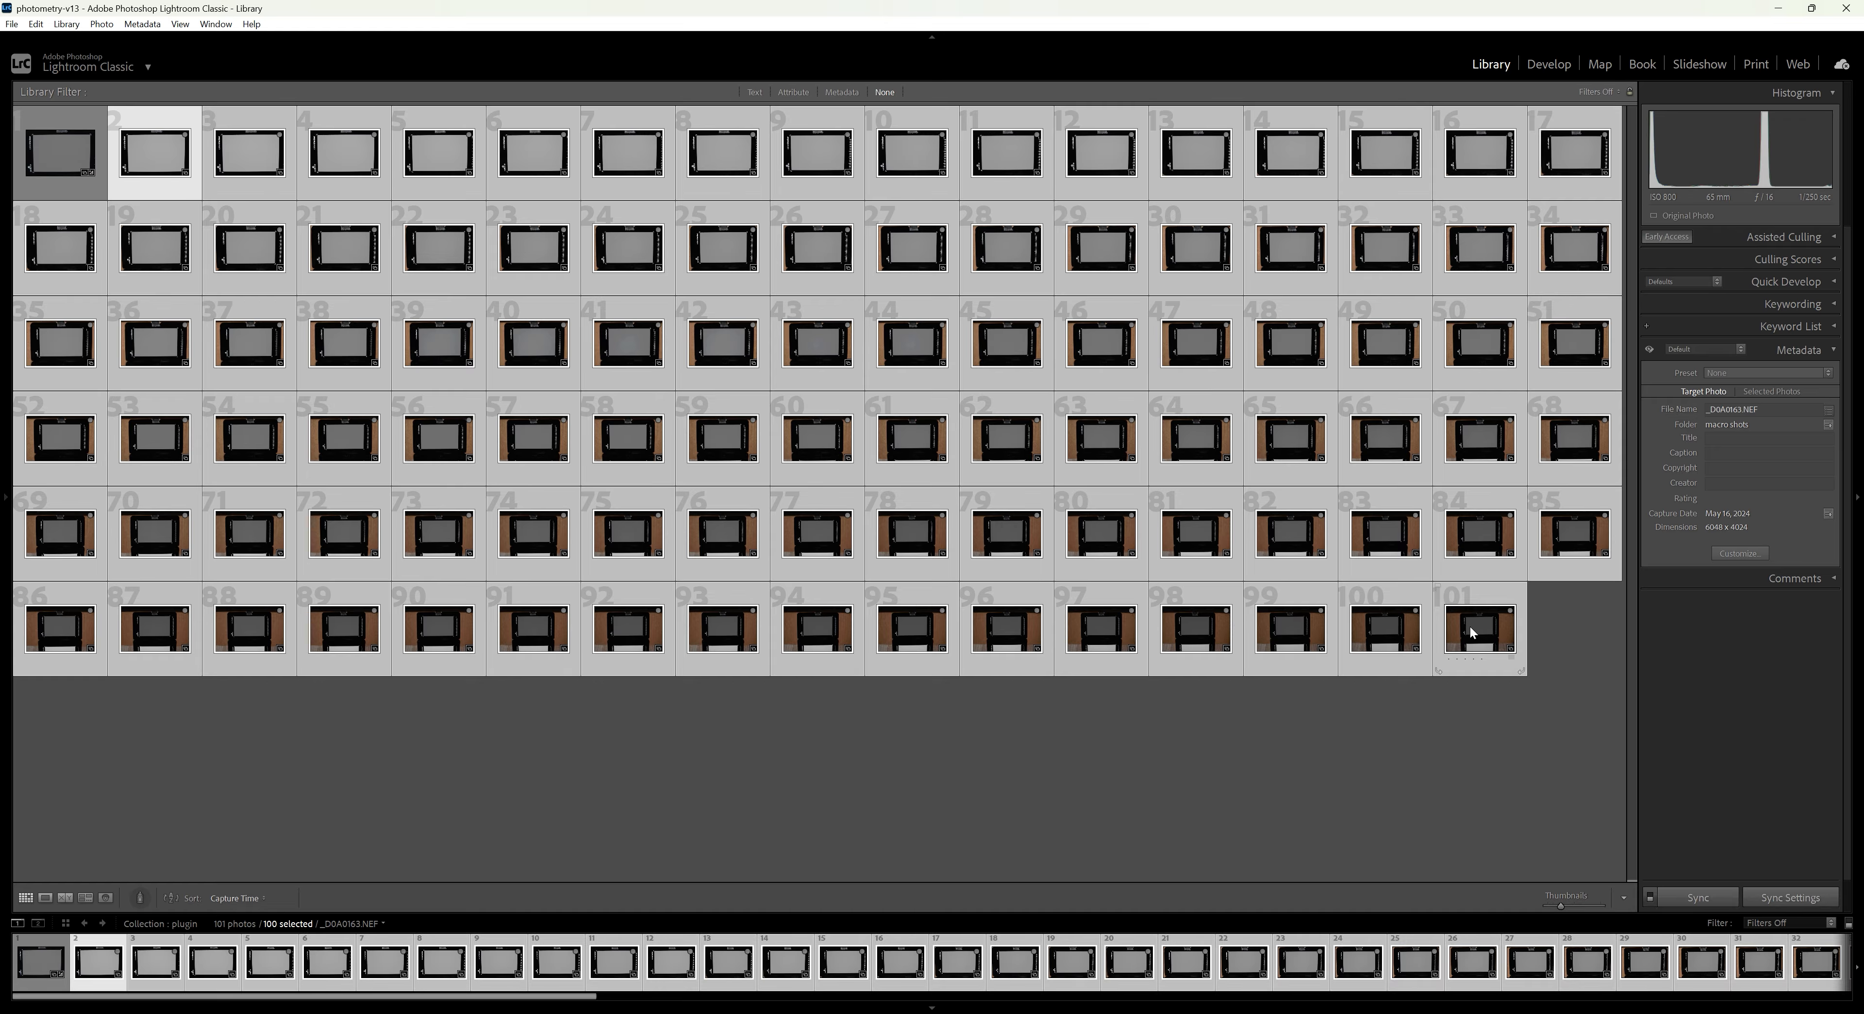
pyautogui.hotkey('ctrl', 'shift', 'v')
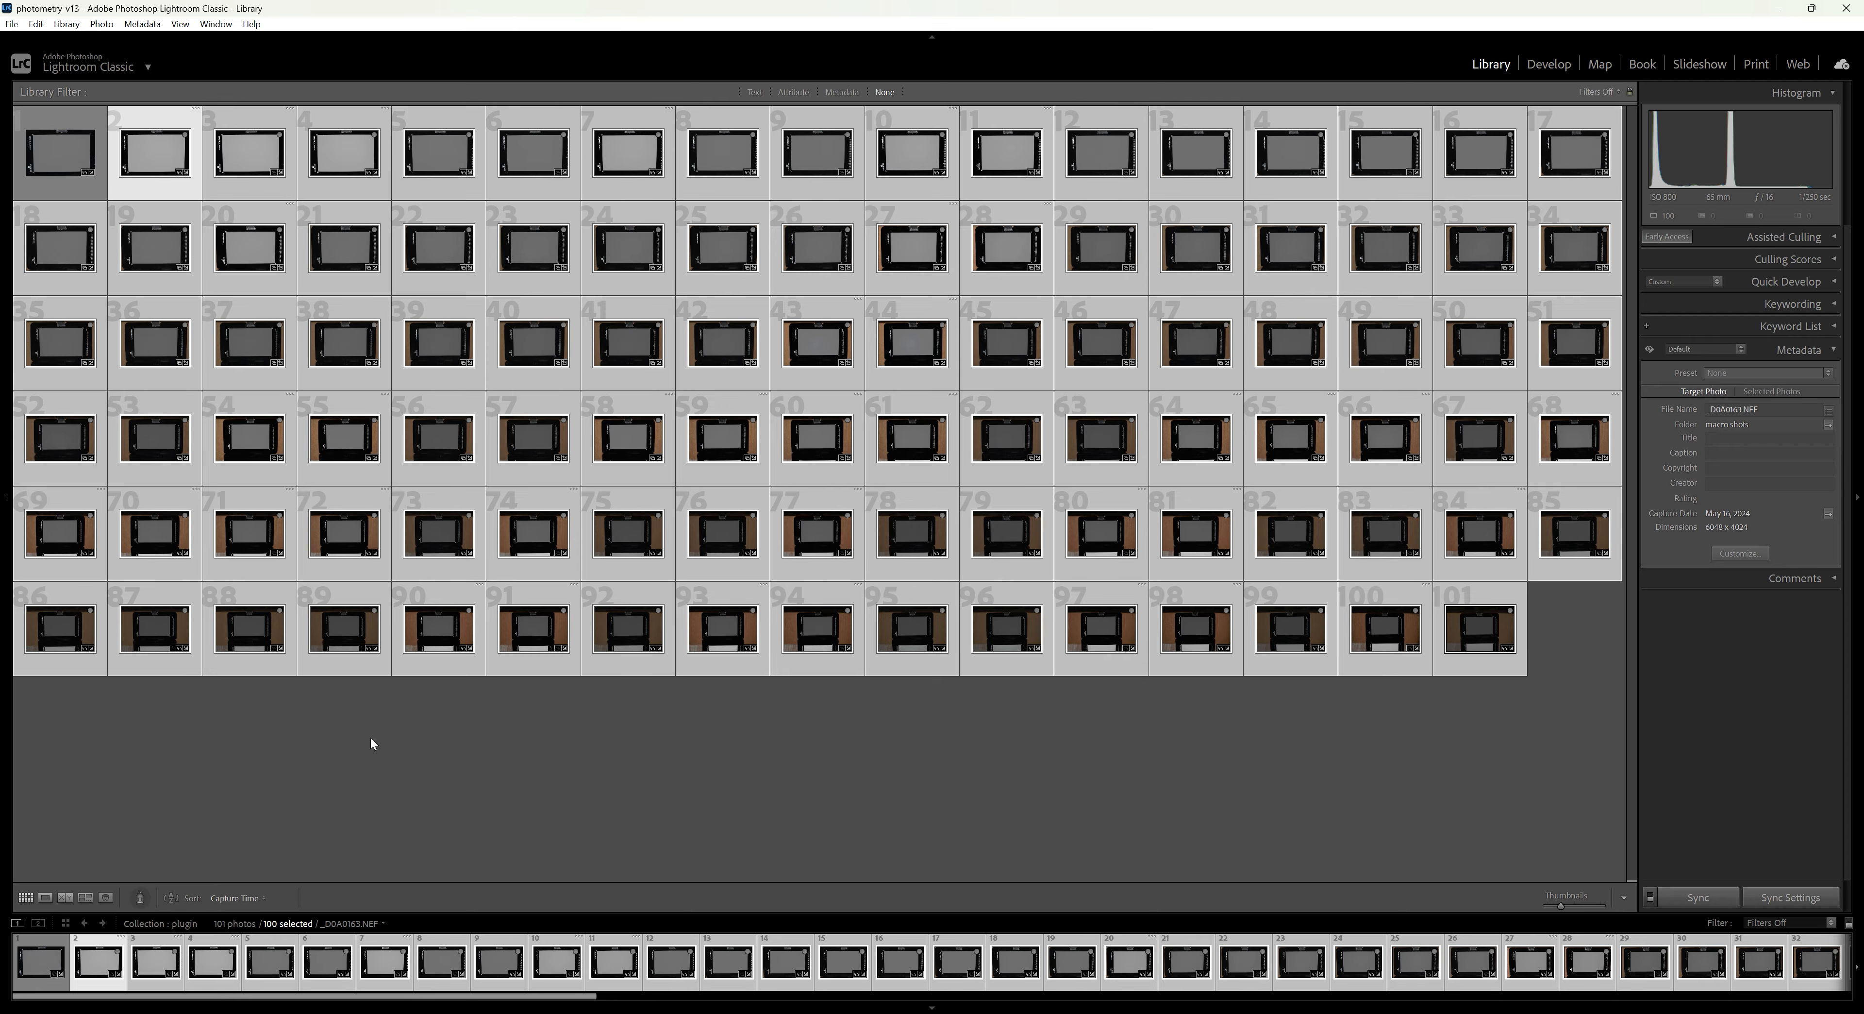
# Select only the first photo and run Set Baseline Exposure for 11mm Extension Tube (Nikon) from it.
pyautogui.click(370, 736)
pyautogui.click(76, 157)
pyautogui.click(11, 24)
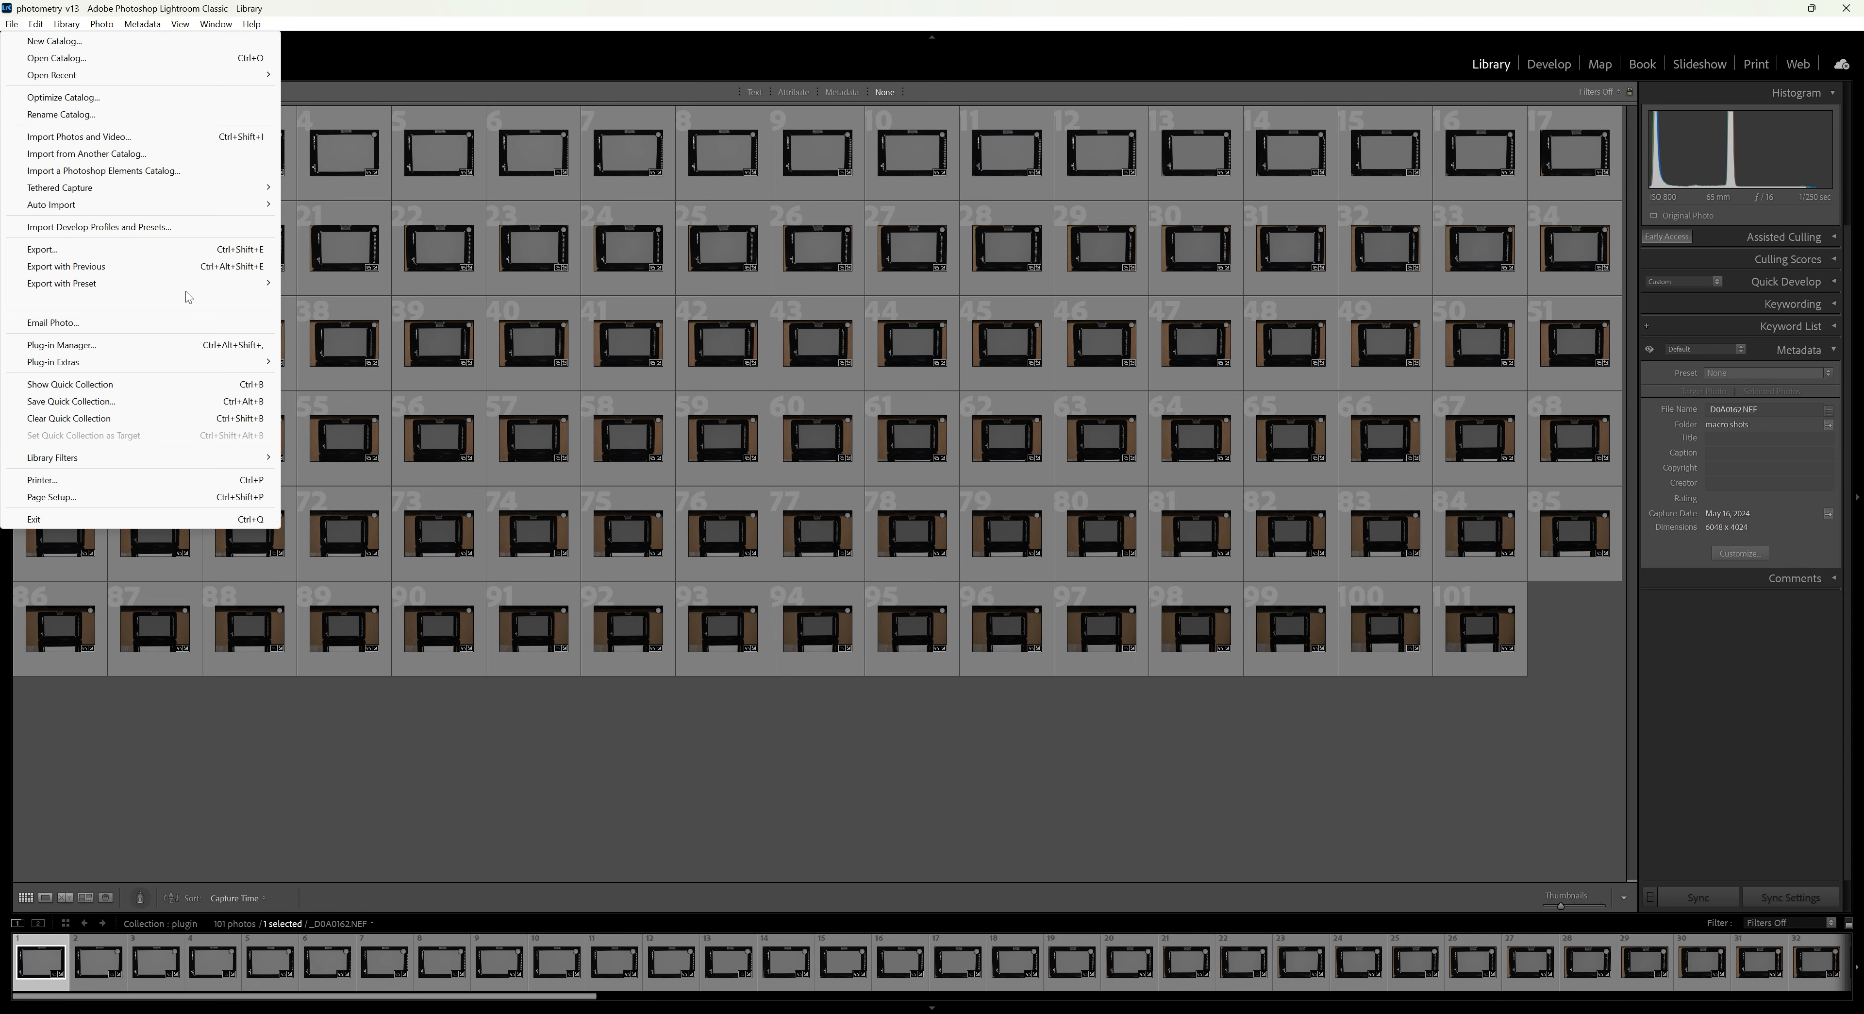
pyautogui.moveTo(217, 365)
pyautogui.click(419, 446)
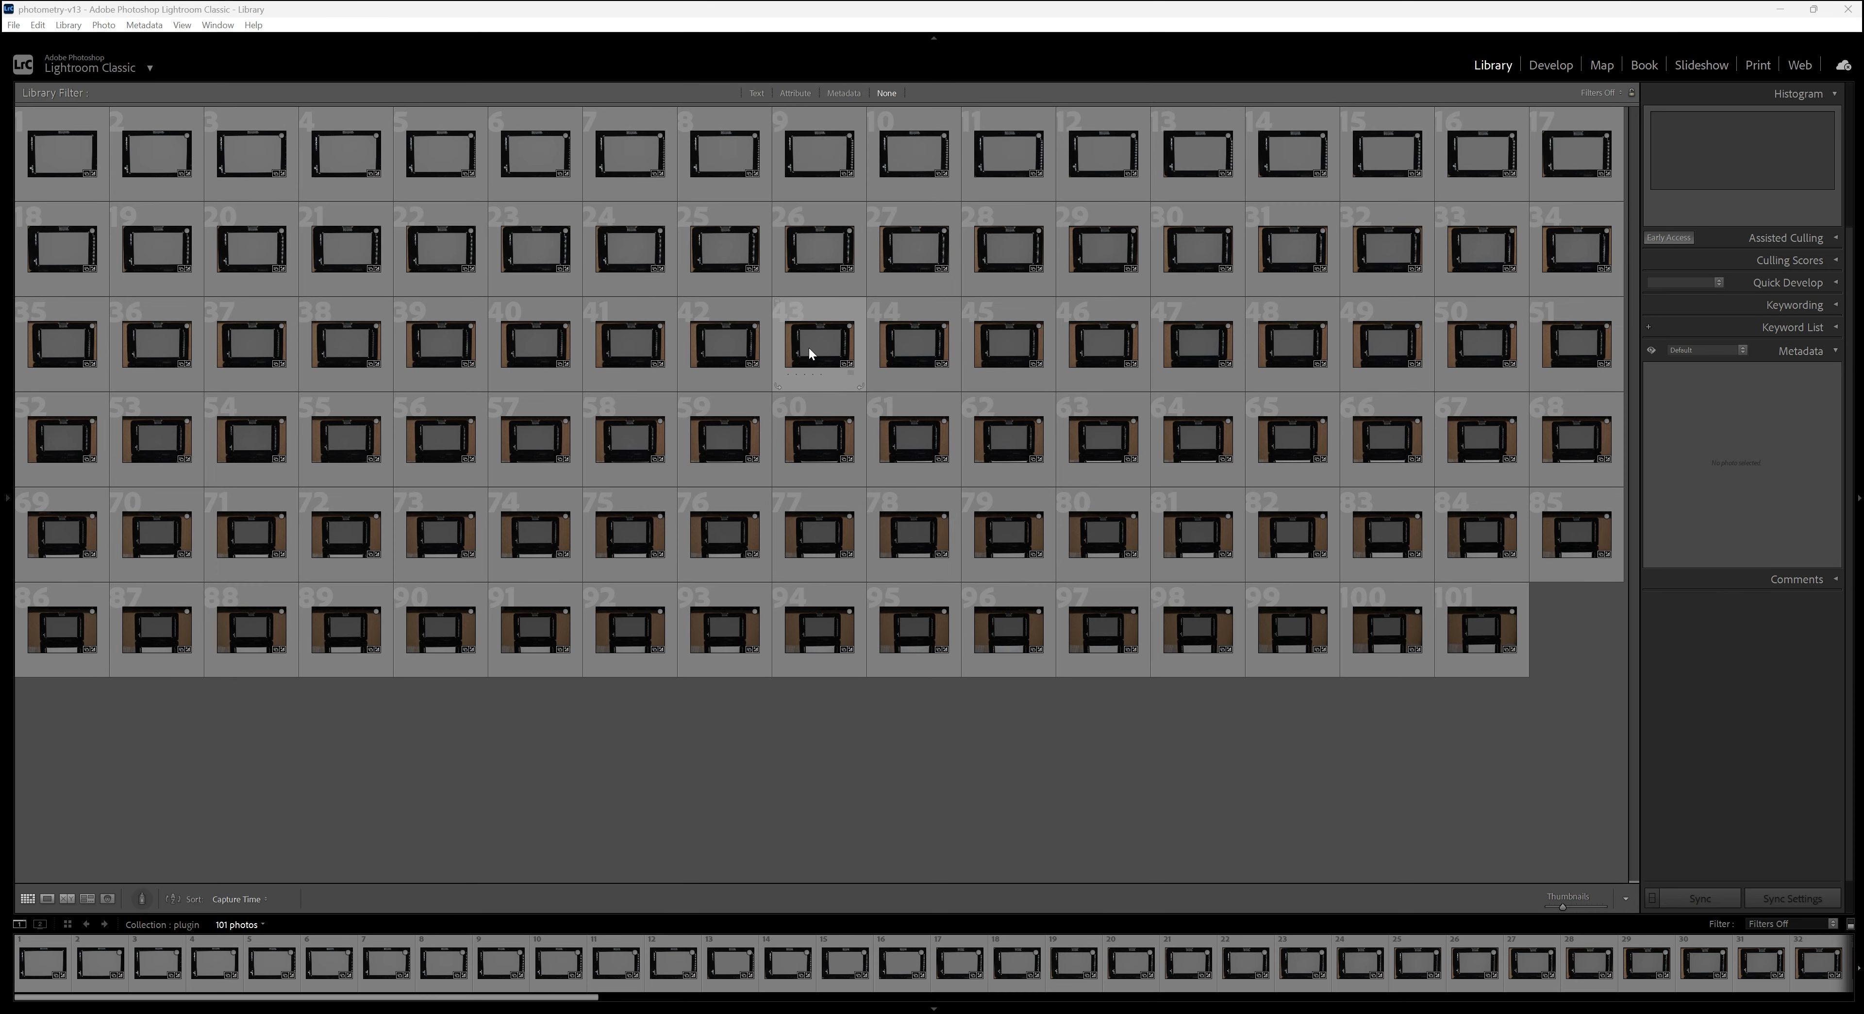
# Open photo 60 for developing and raise its exposure by a little more than one stop.
pyautogui.doubleClick(815, 438)
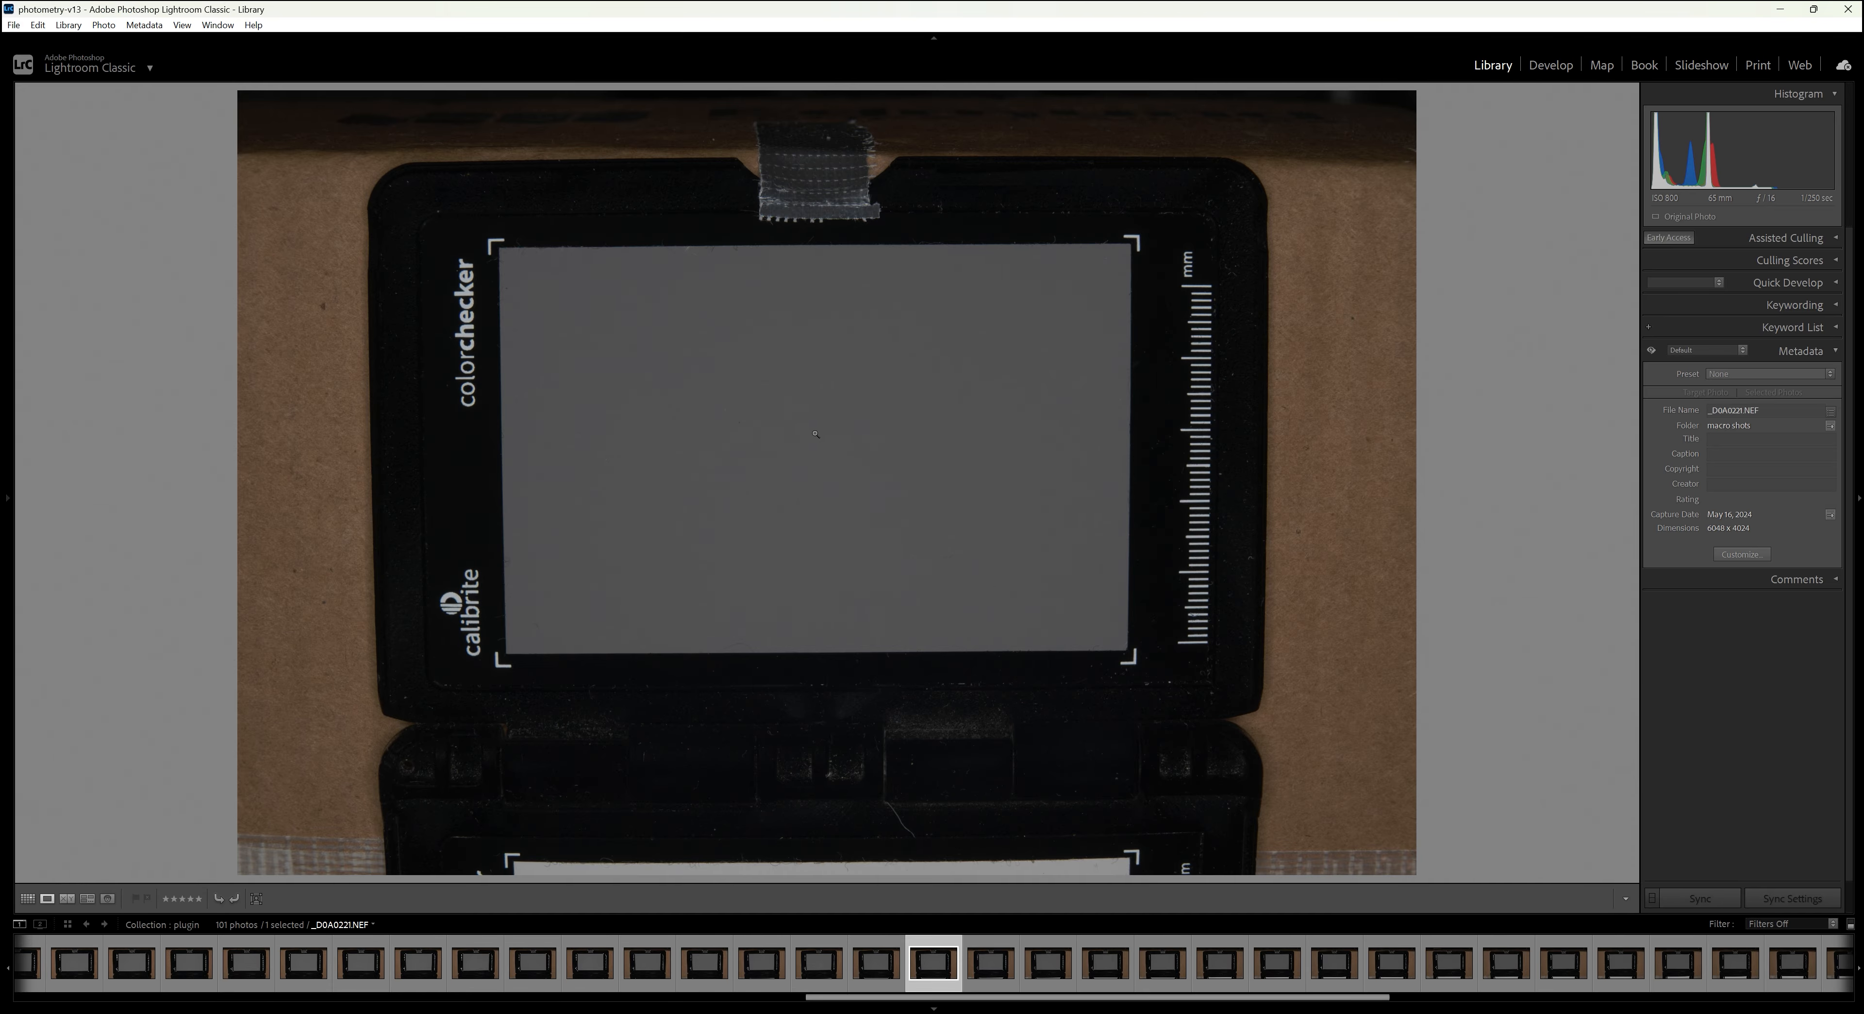
pyautogui.click(1551, 65)
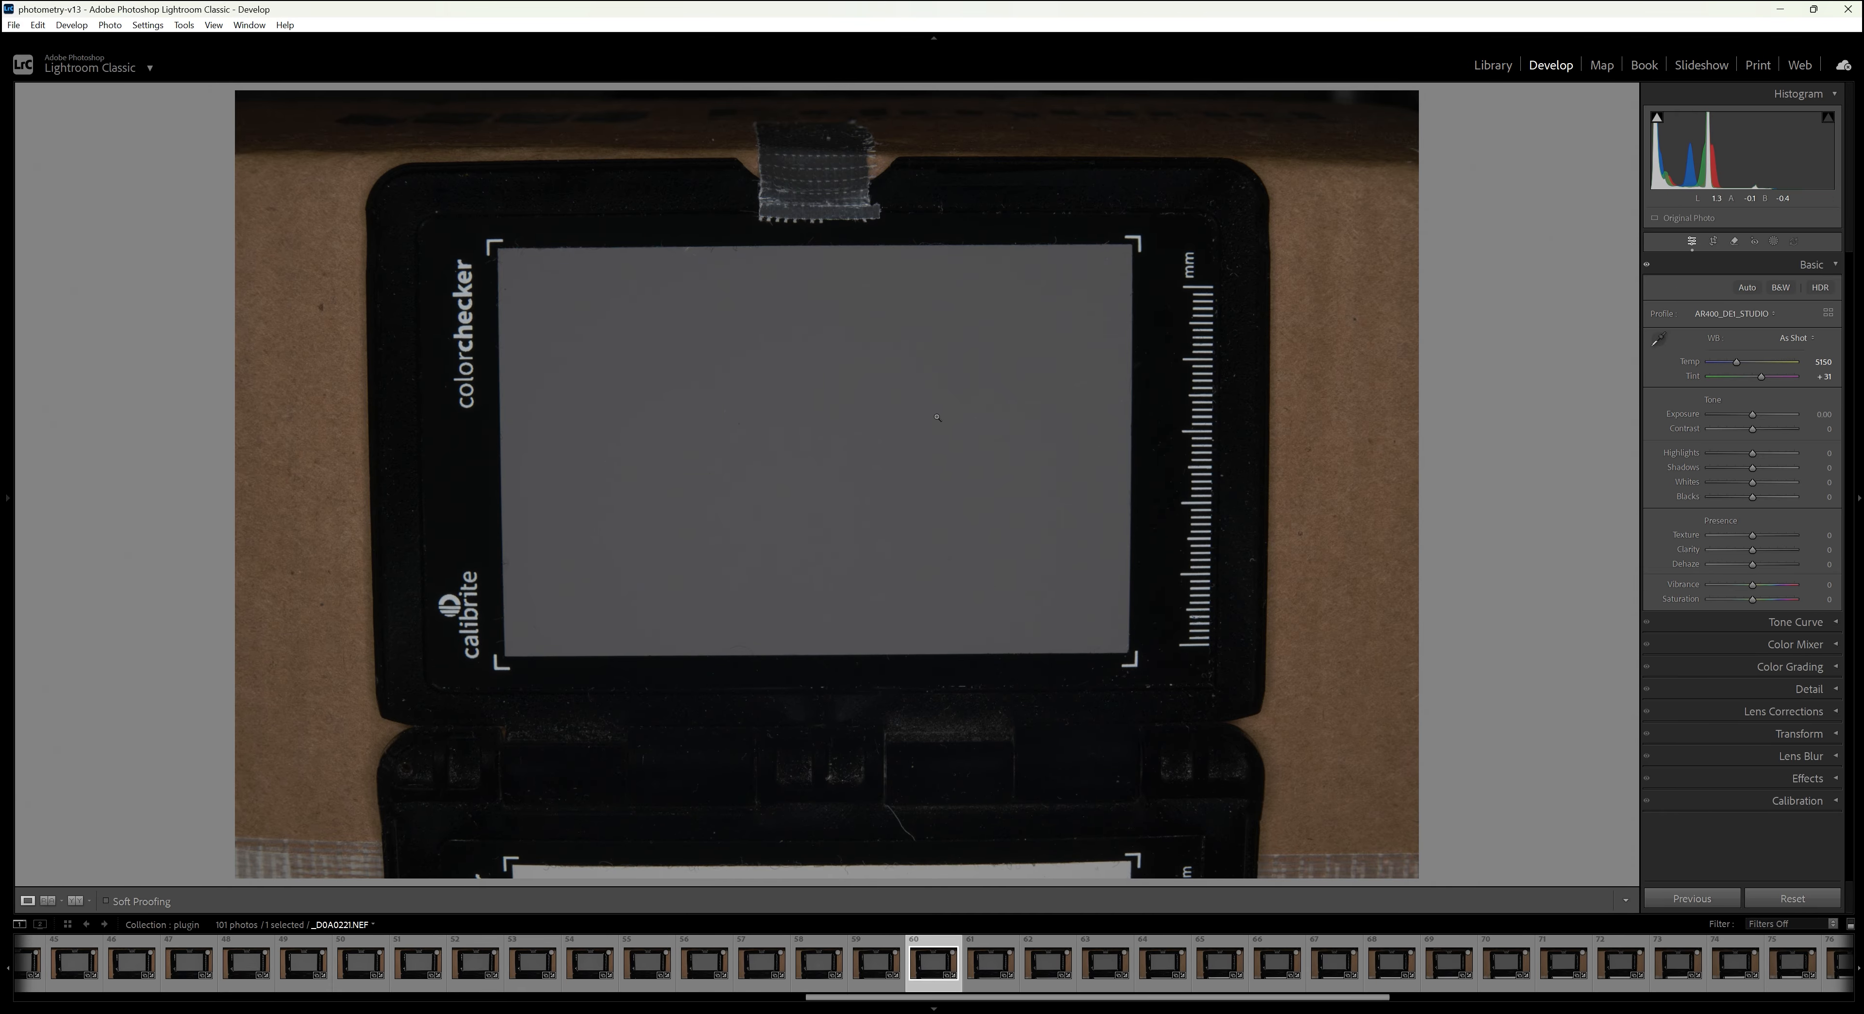
pyautogui.moveTo(1752, 414); pyautogui.dragTo(1761, 416)
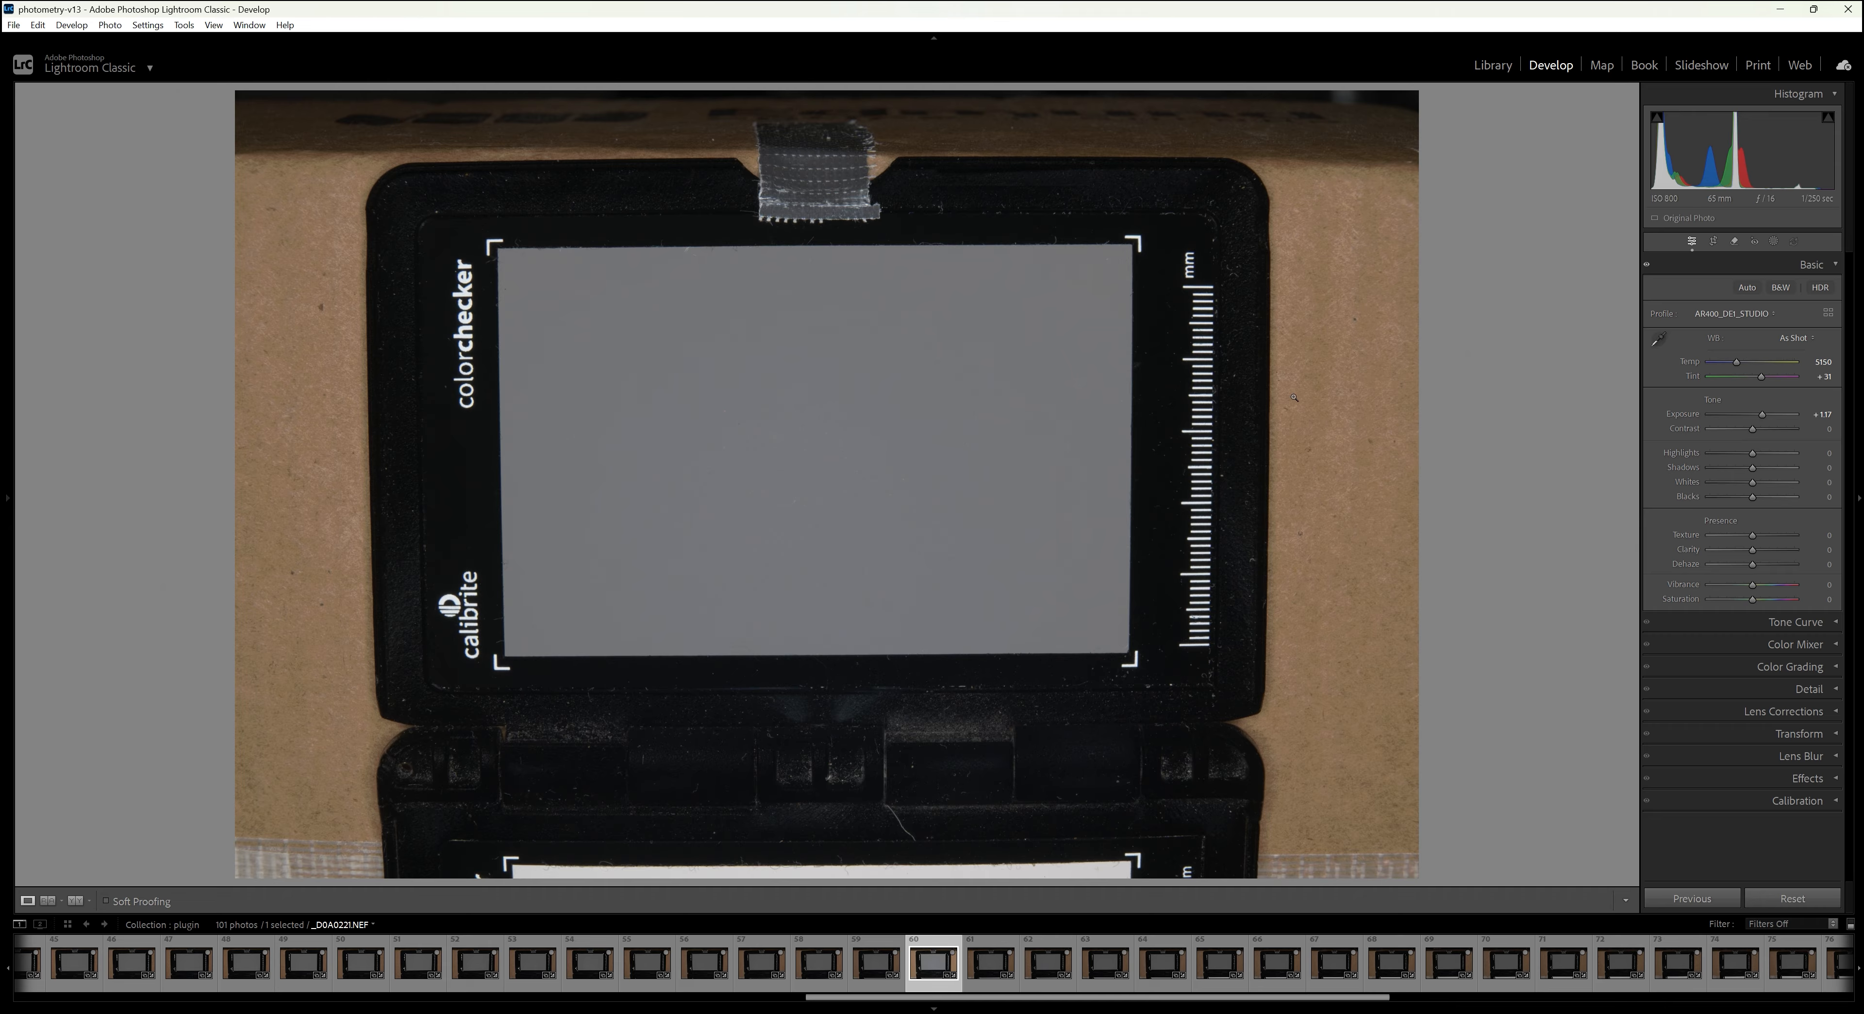
# Run Set Baseline Exposure for 11mm Extension Tube (Nikon) from photo 60 and return to the grid.
pyautogui.click(13, 24)
pyautogui.moveTo(183, 369)
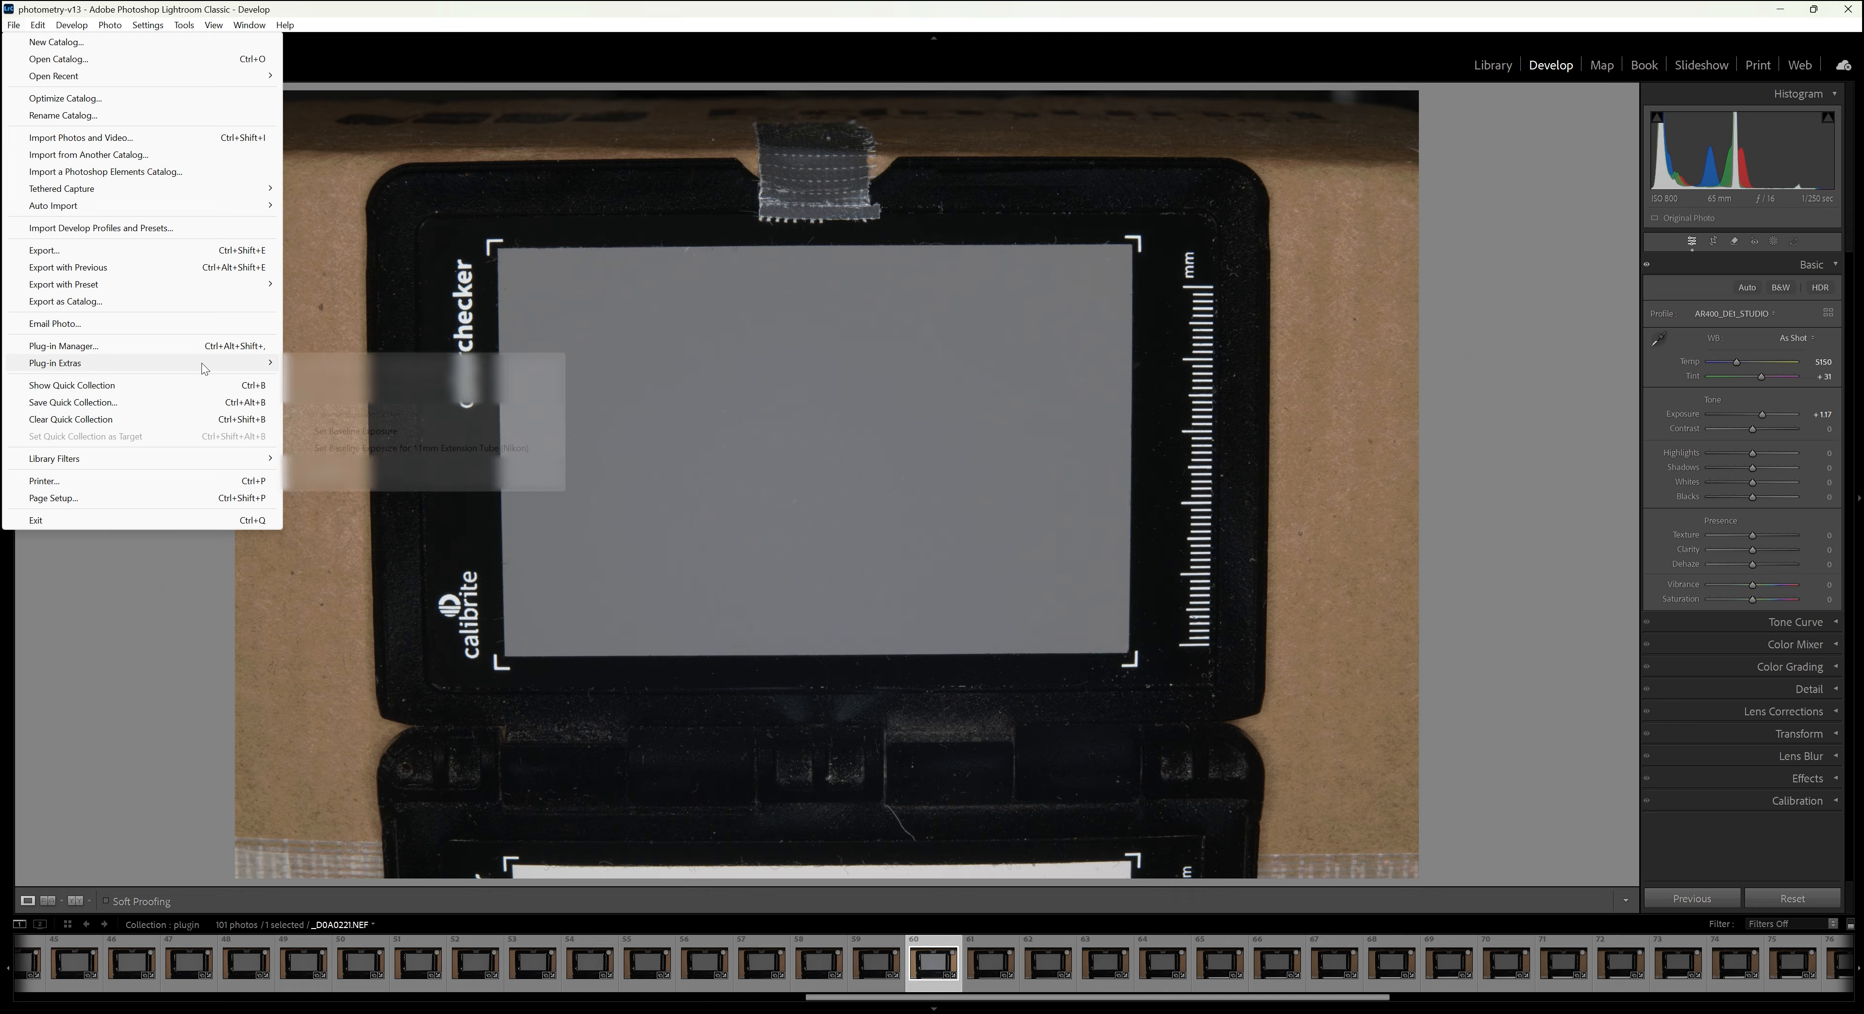
pyautogui.click(405, 448)
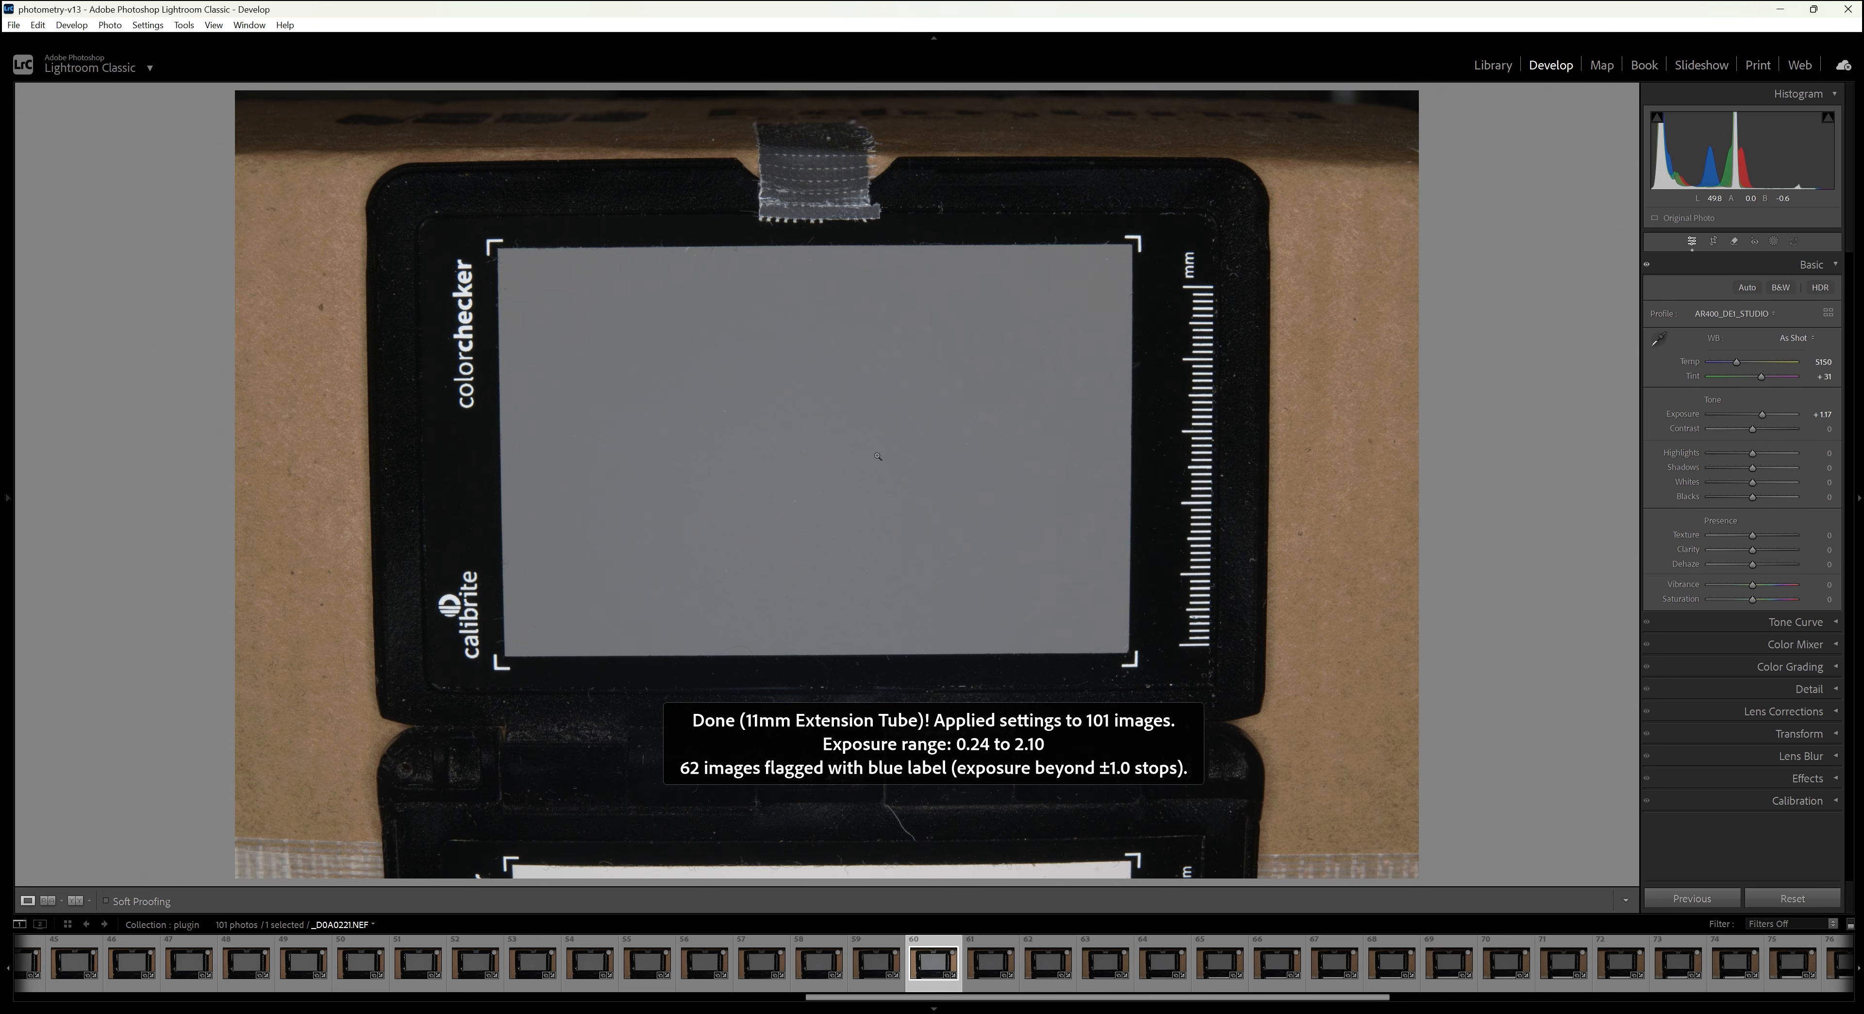
pyautogui.press('g')
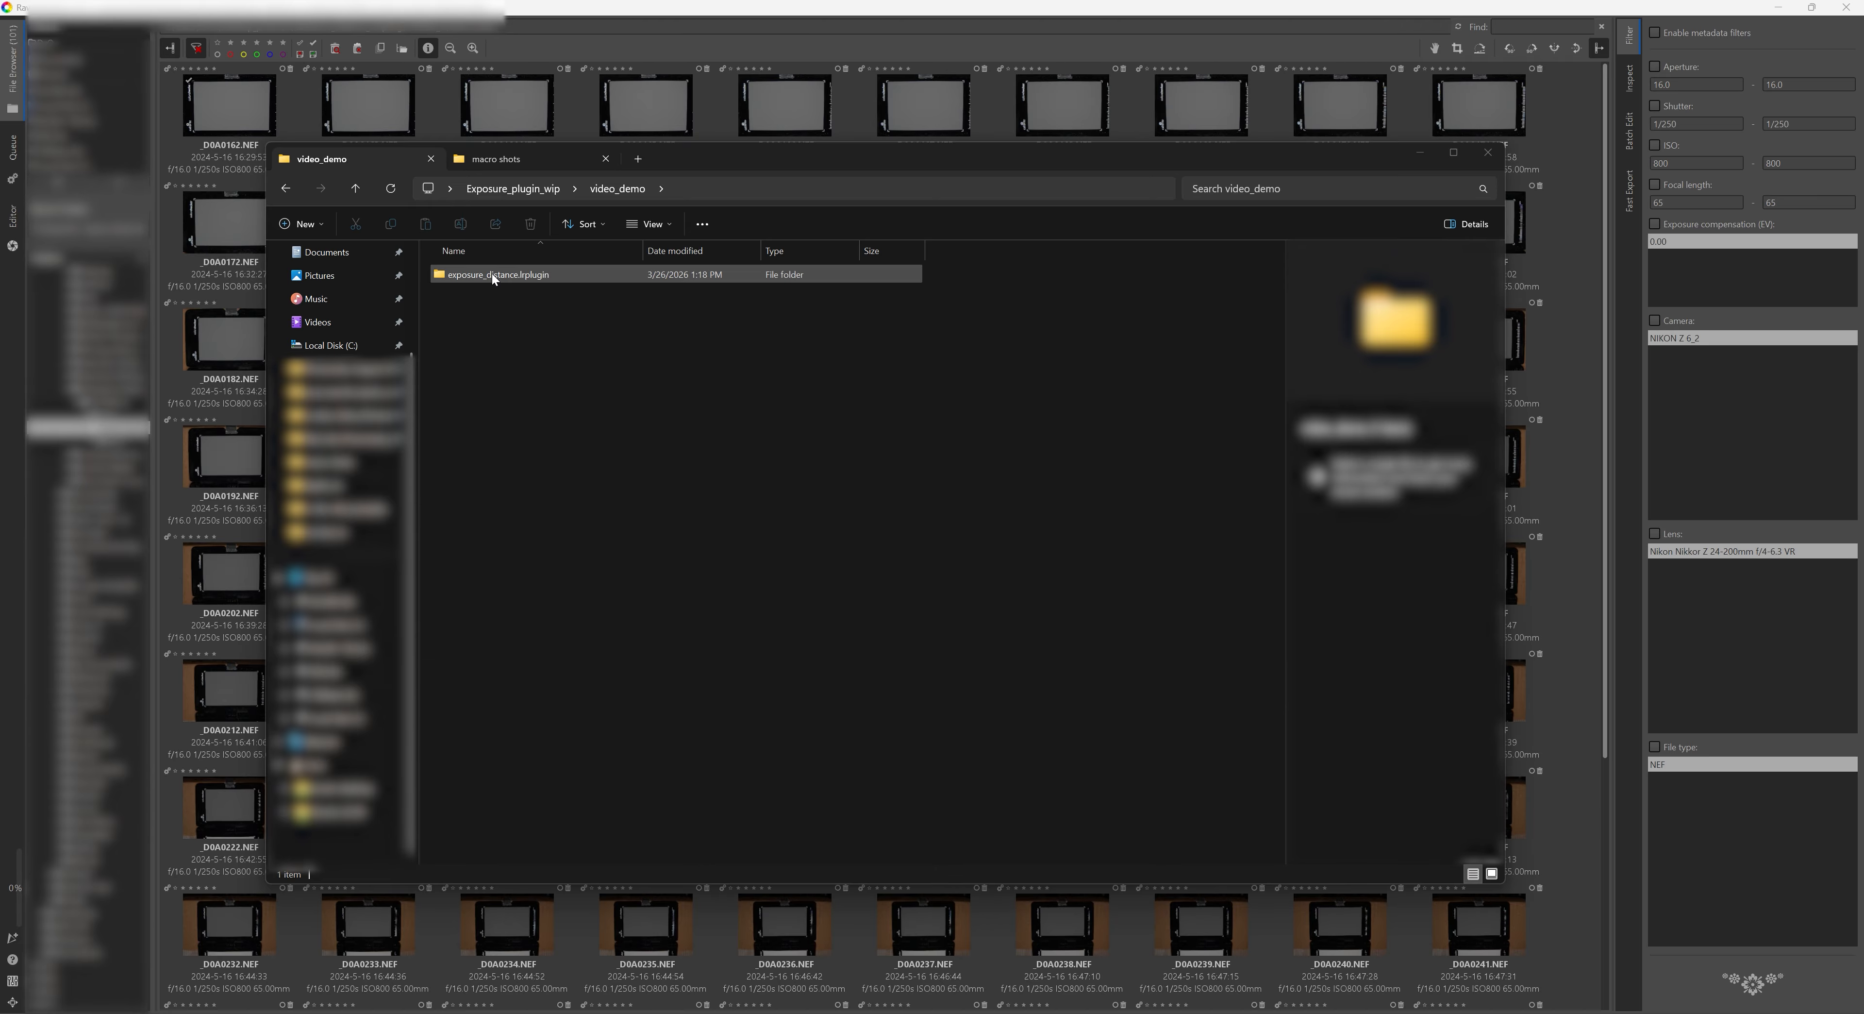
# Launch gui.bat from the scripts folder of exposure_distance.lrplugin and set the Exposure Equalizer's target application to RawTherapee.
pyautogui.doubleClick(492, 274)
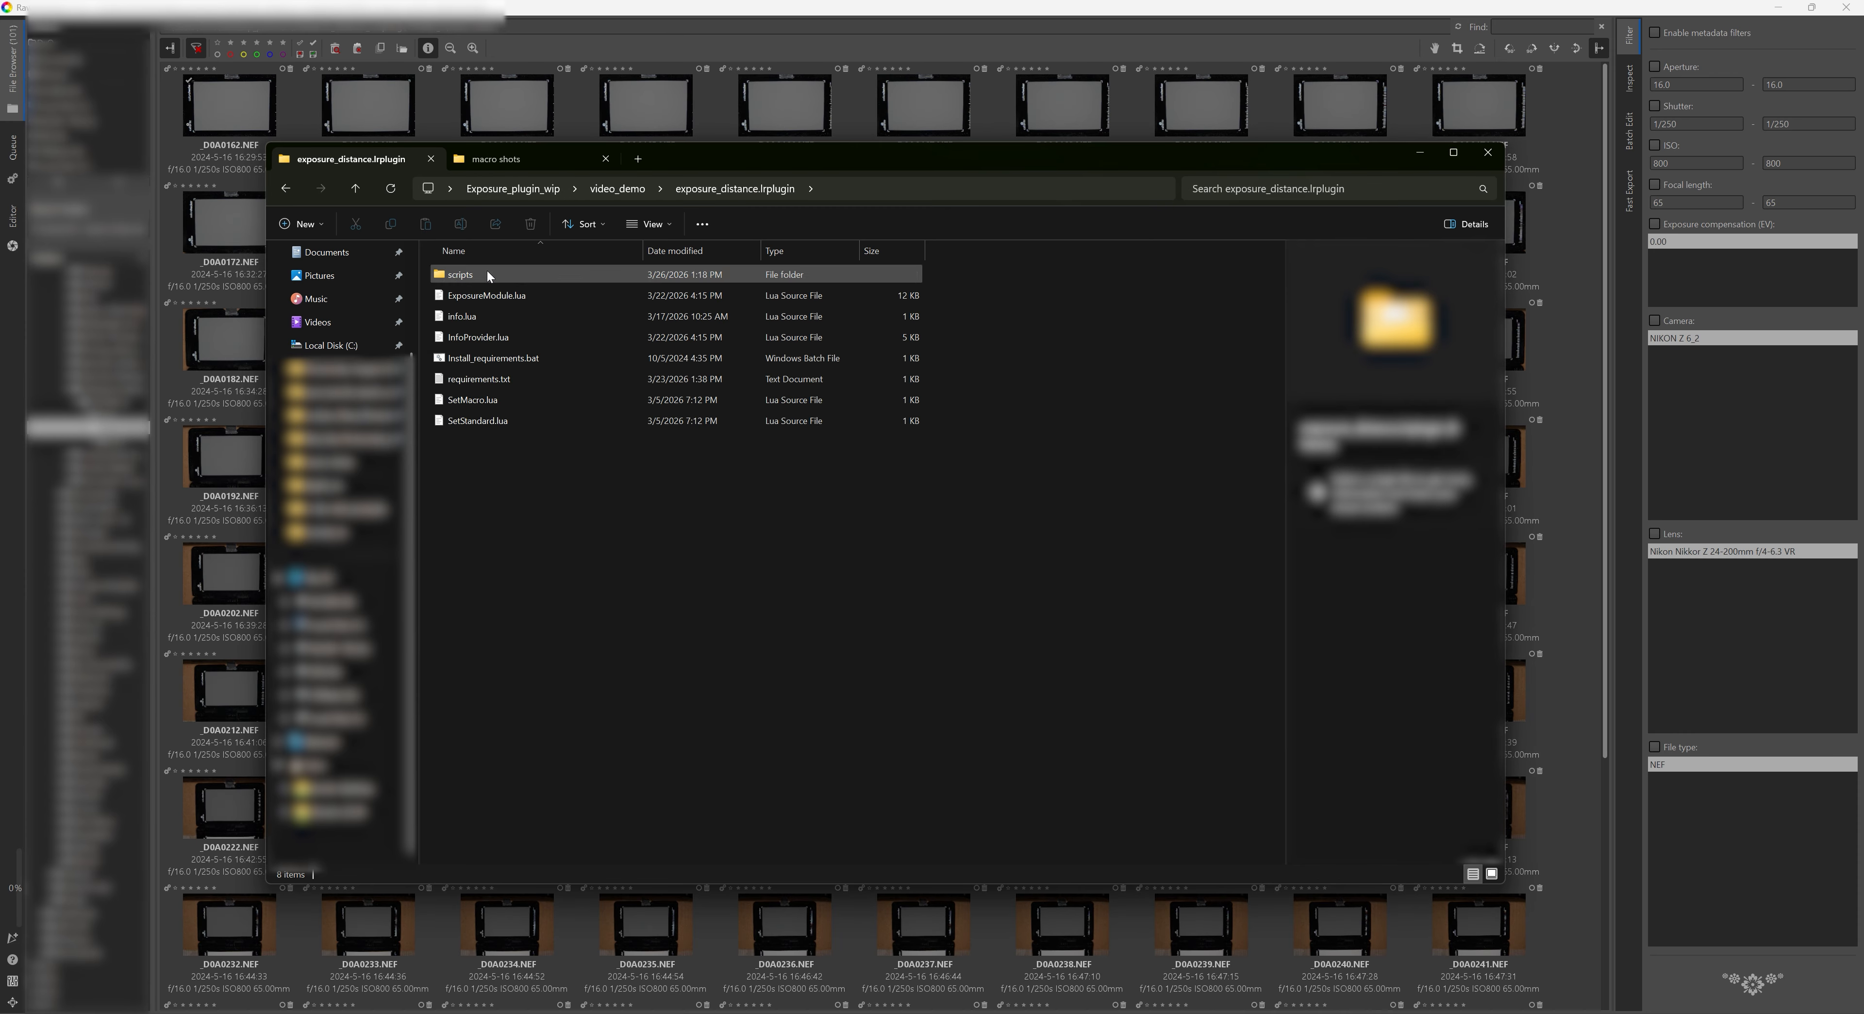
pyautogui.doubleClick(487, 273)
pyautogui.doubleClick(491, 378)
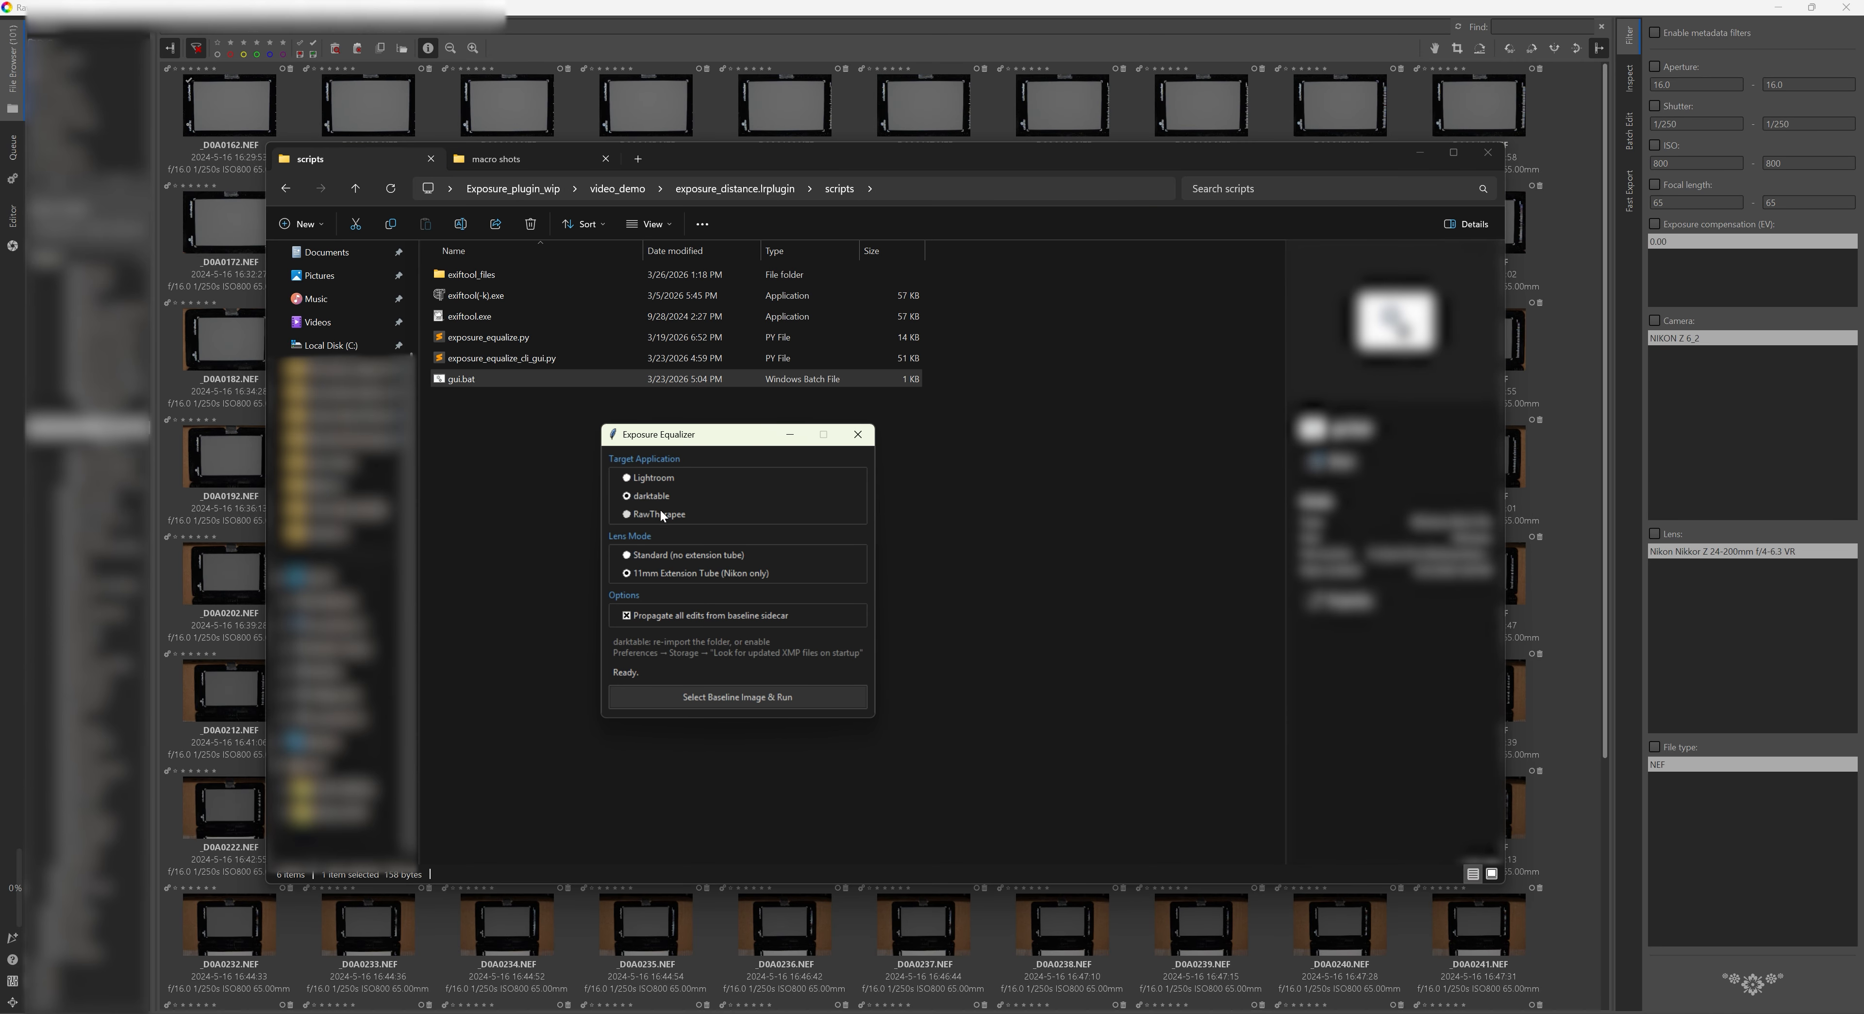
pyautogui.click(665, 516)
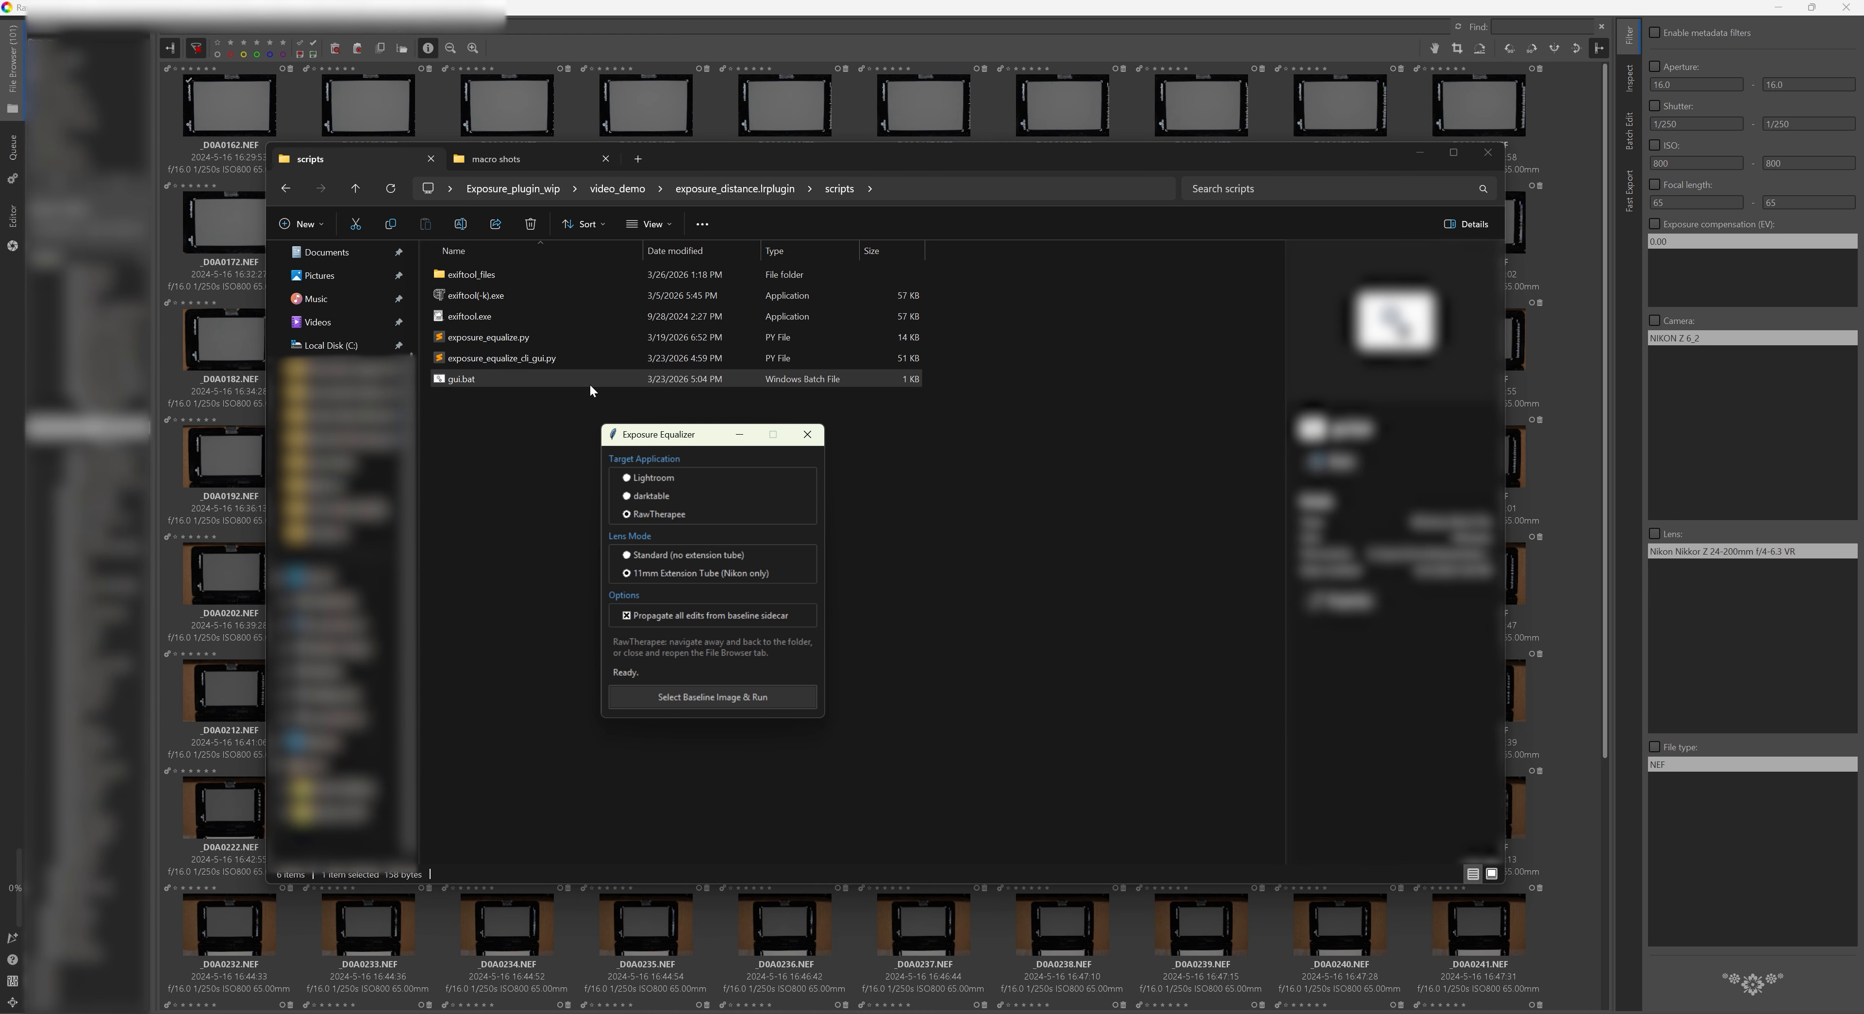
# Open _D0A0162.NEF in the RawTherapee editor and apply the Neutral processing profile.
pyautogui.doubleClick(240, 103)
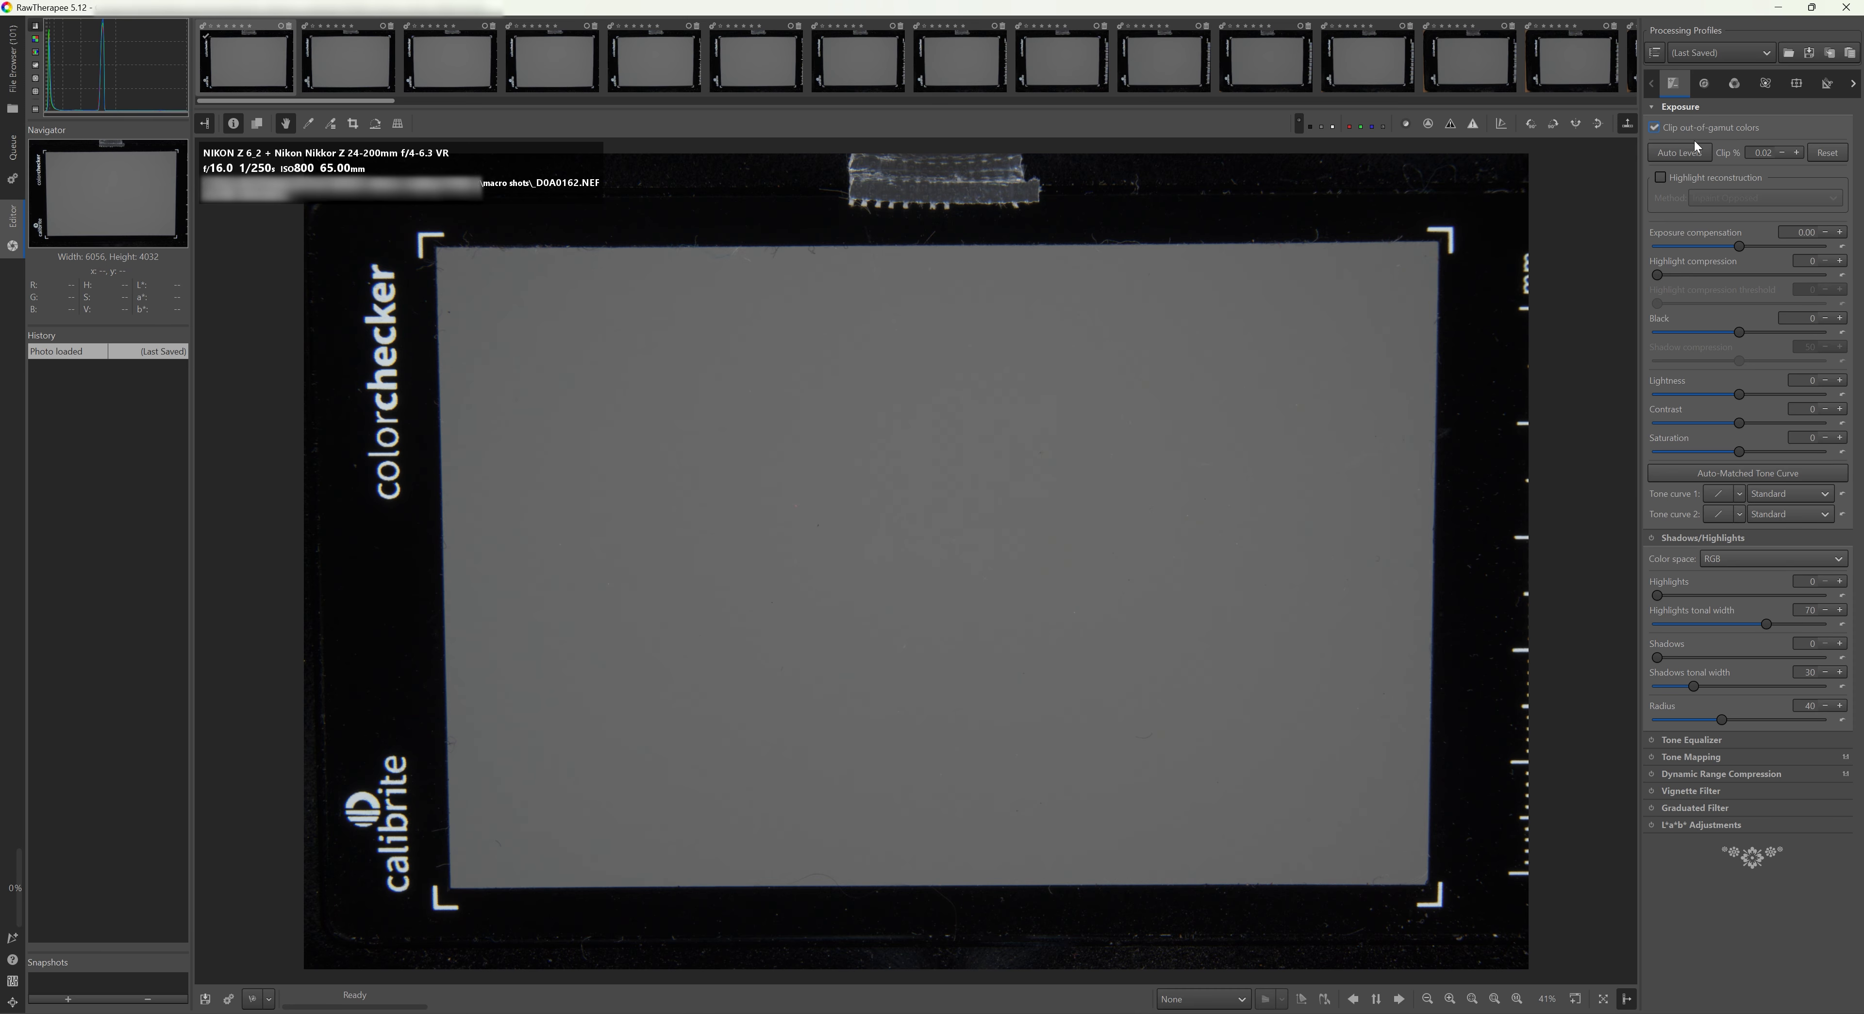
pyautogui.click(1719, 52)
pyautogui.click(1716, 35)
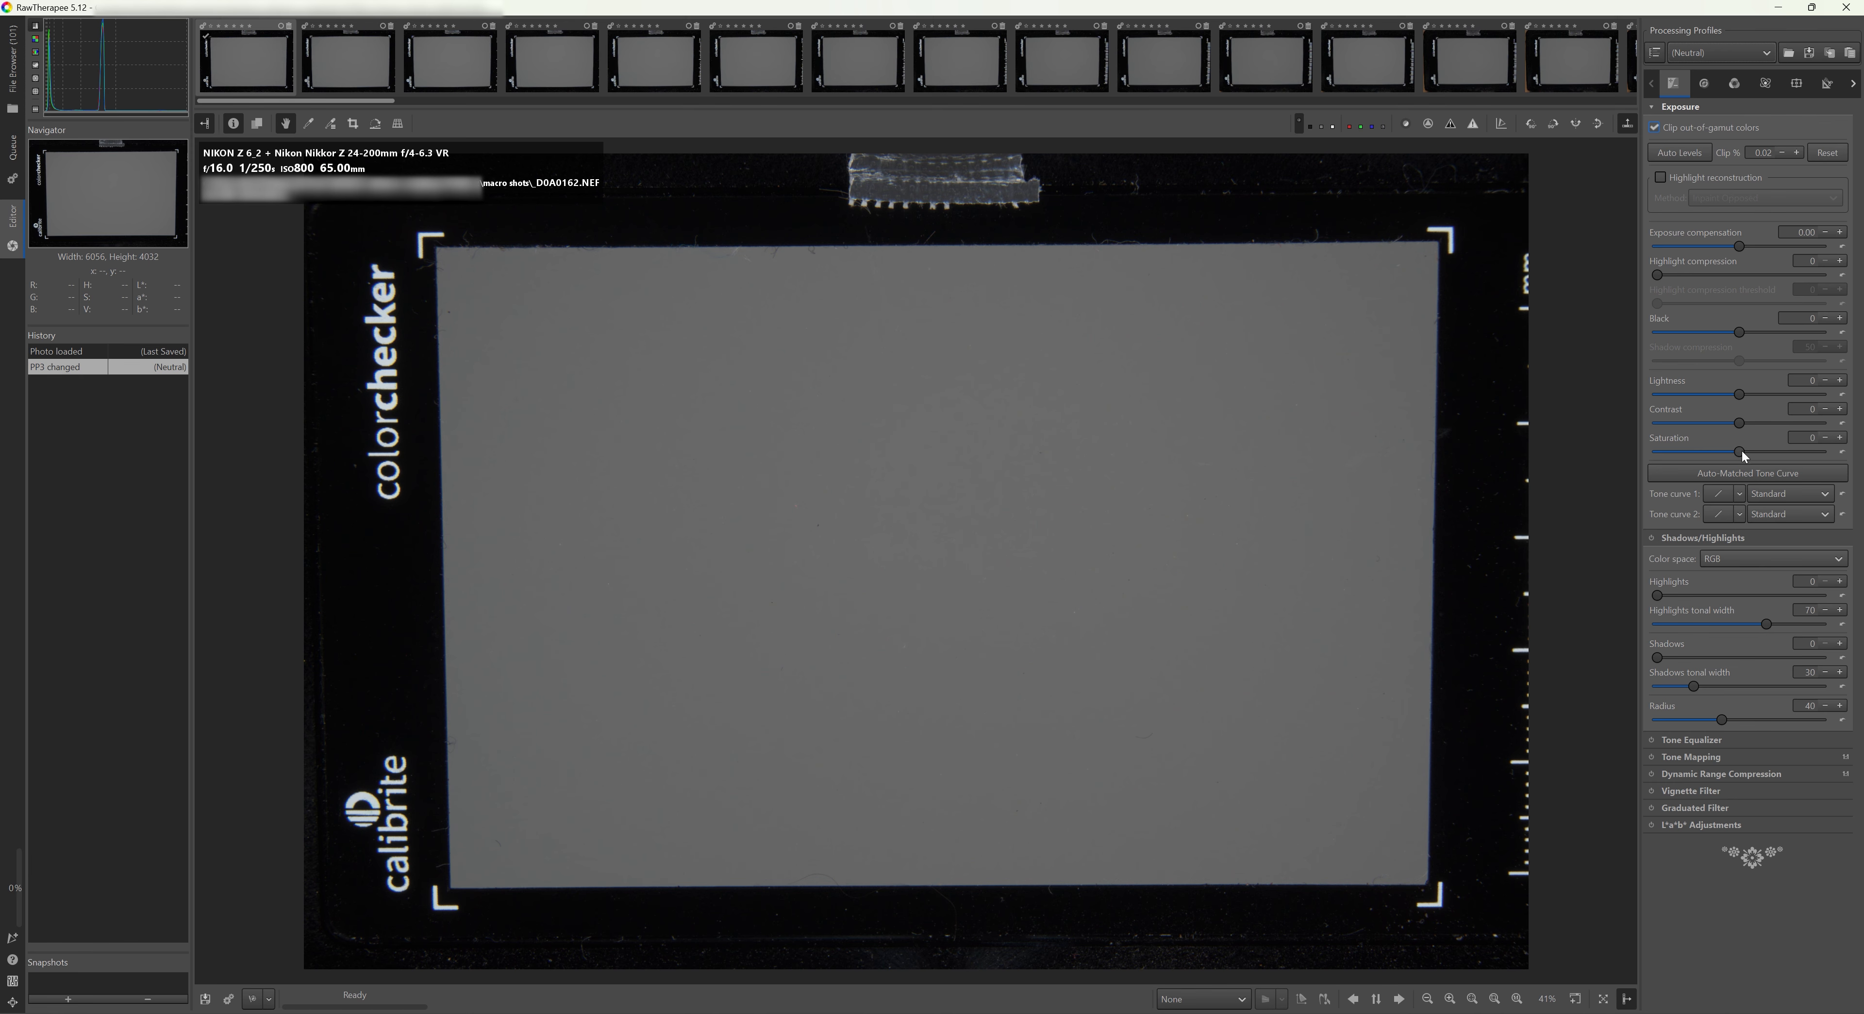
# Raise the photo's saturation to 100 and set its exposure compensation to 0.25.
pyautogui.moveTo(1739, 451); pyautogui.dragTo(1842, 450)
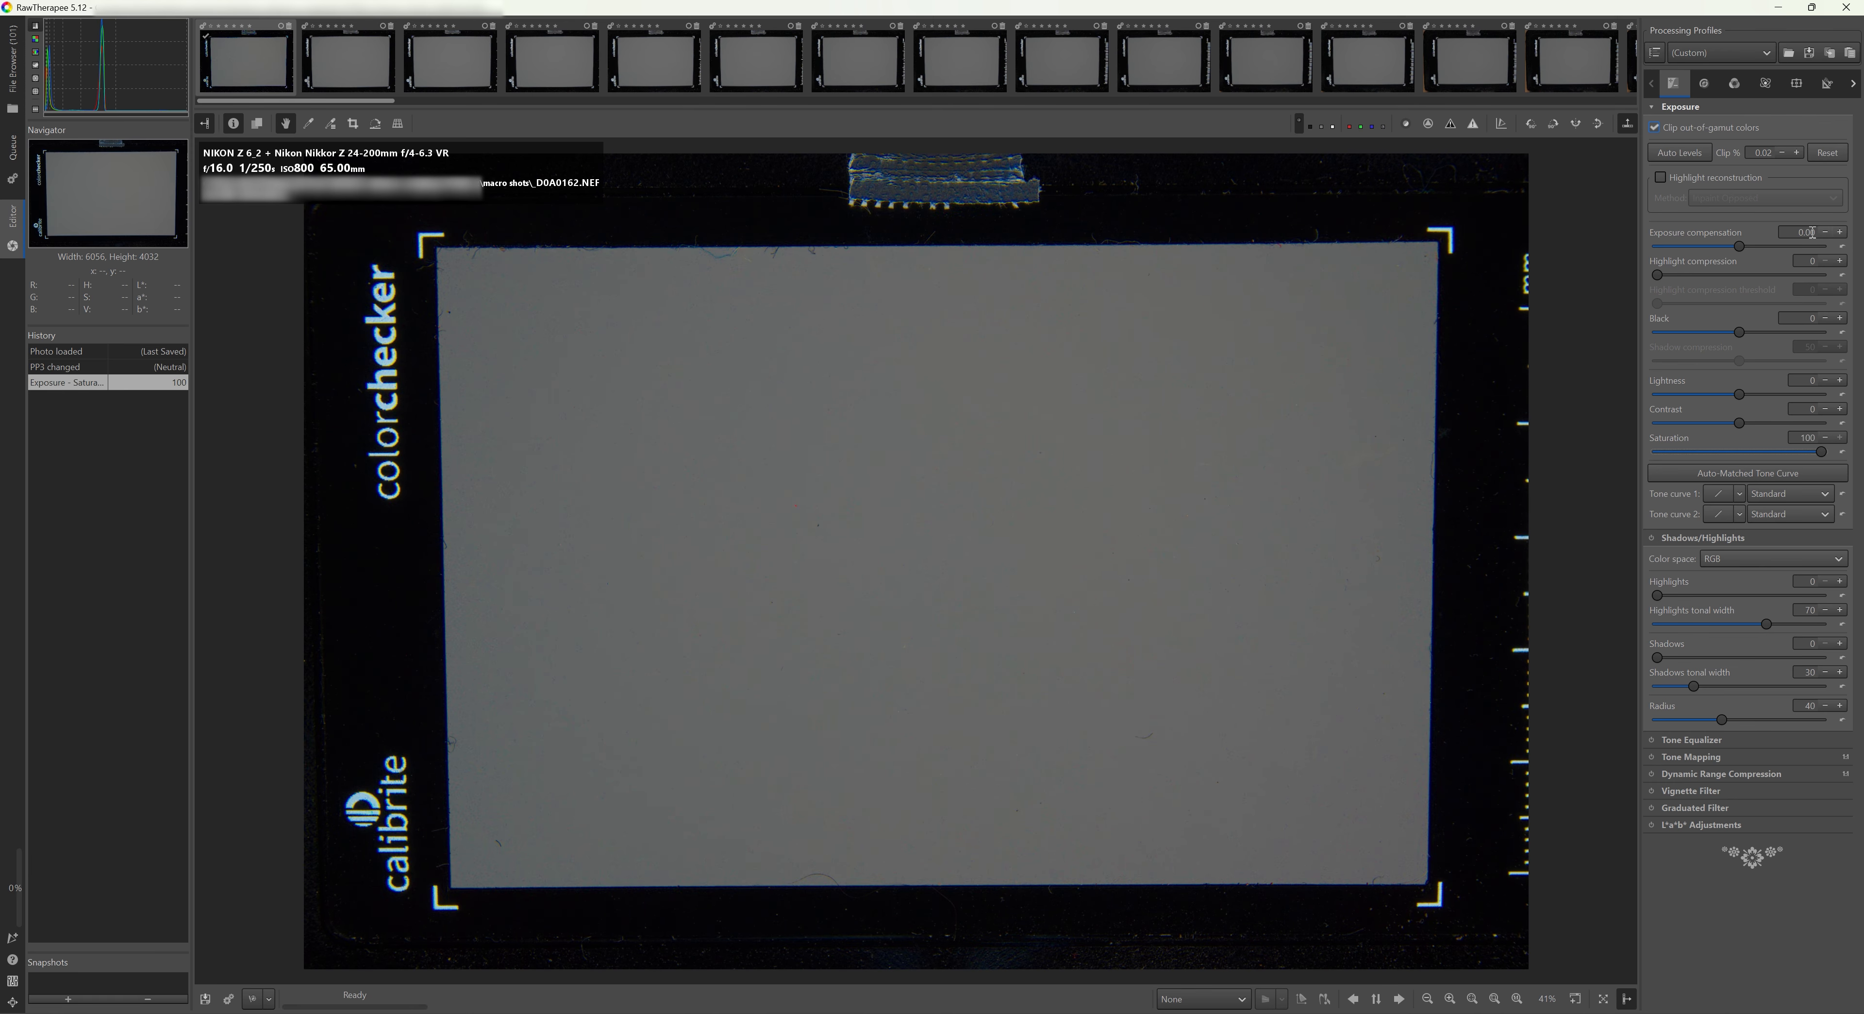
pyautogui.click(1840, 233)
pyautogui.click(1840, 233)
pyautogui.click(1840, 232)
pyautogui.click(1841, 232)
pyautogui.click(1841, 233)
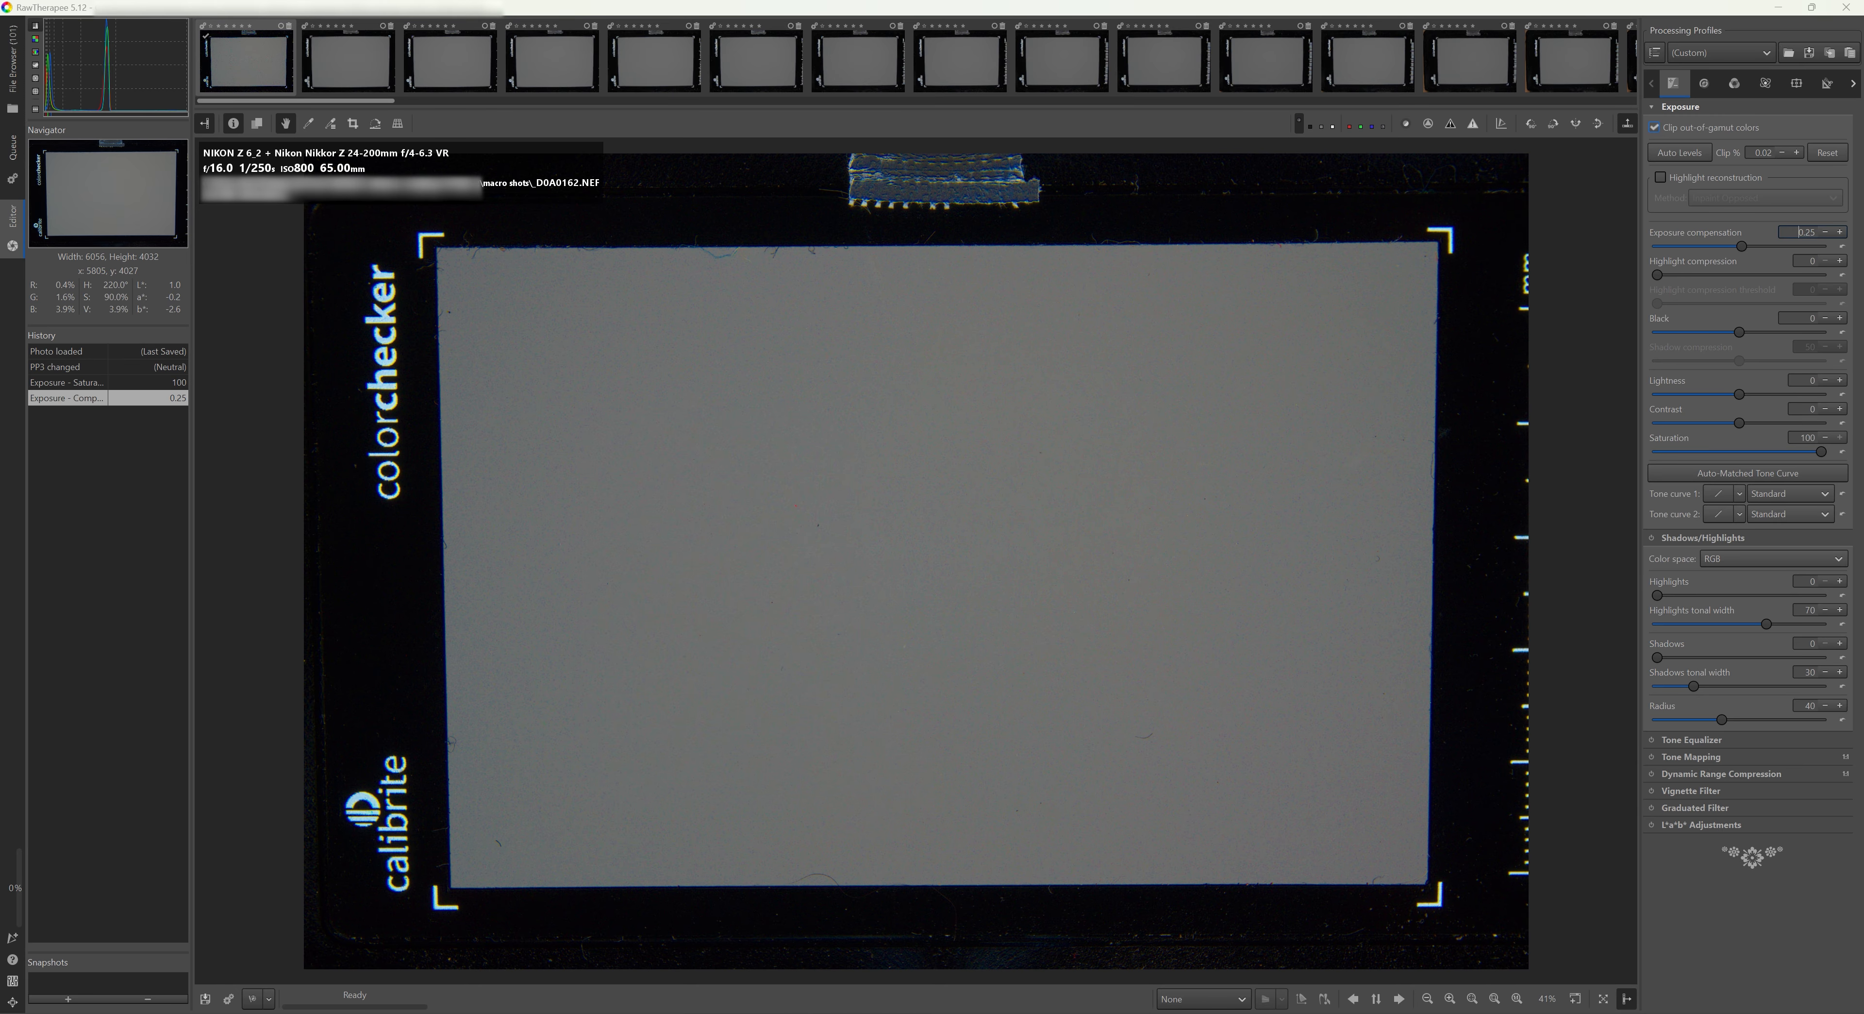
# Return to the RawTherapee file browser and copy the path of the photo folder.
pyautogui.hotkey('alt', 'Tab')
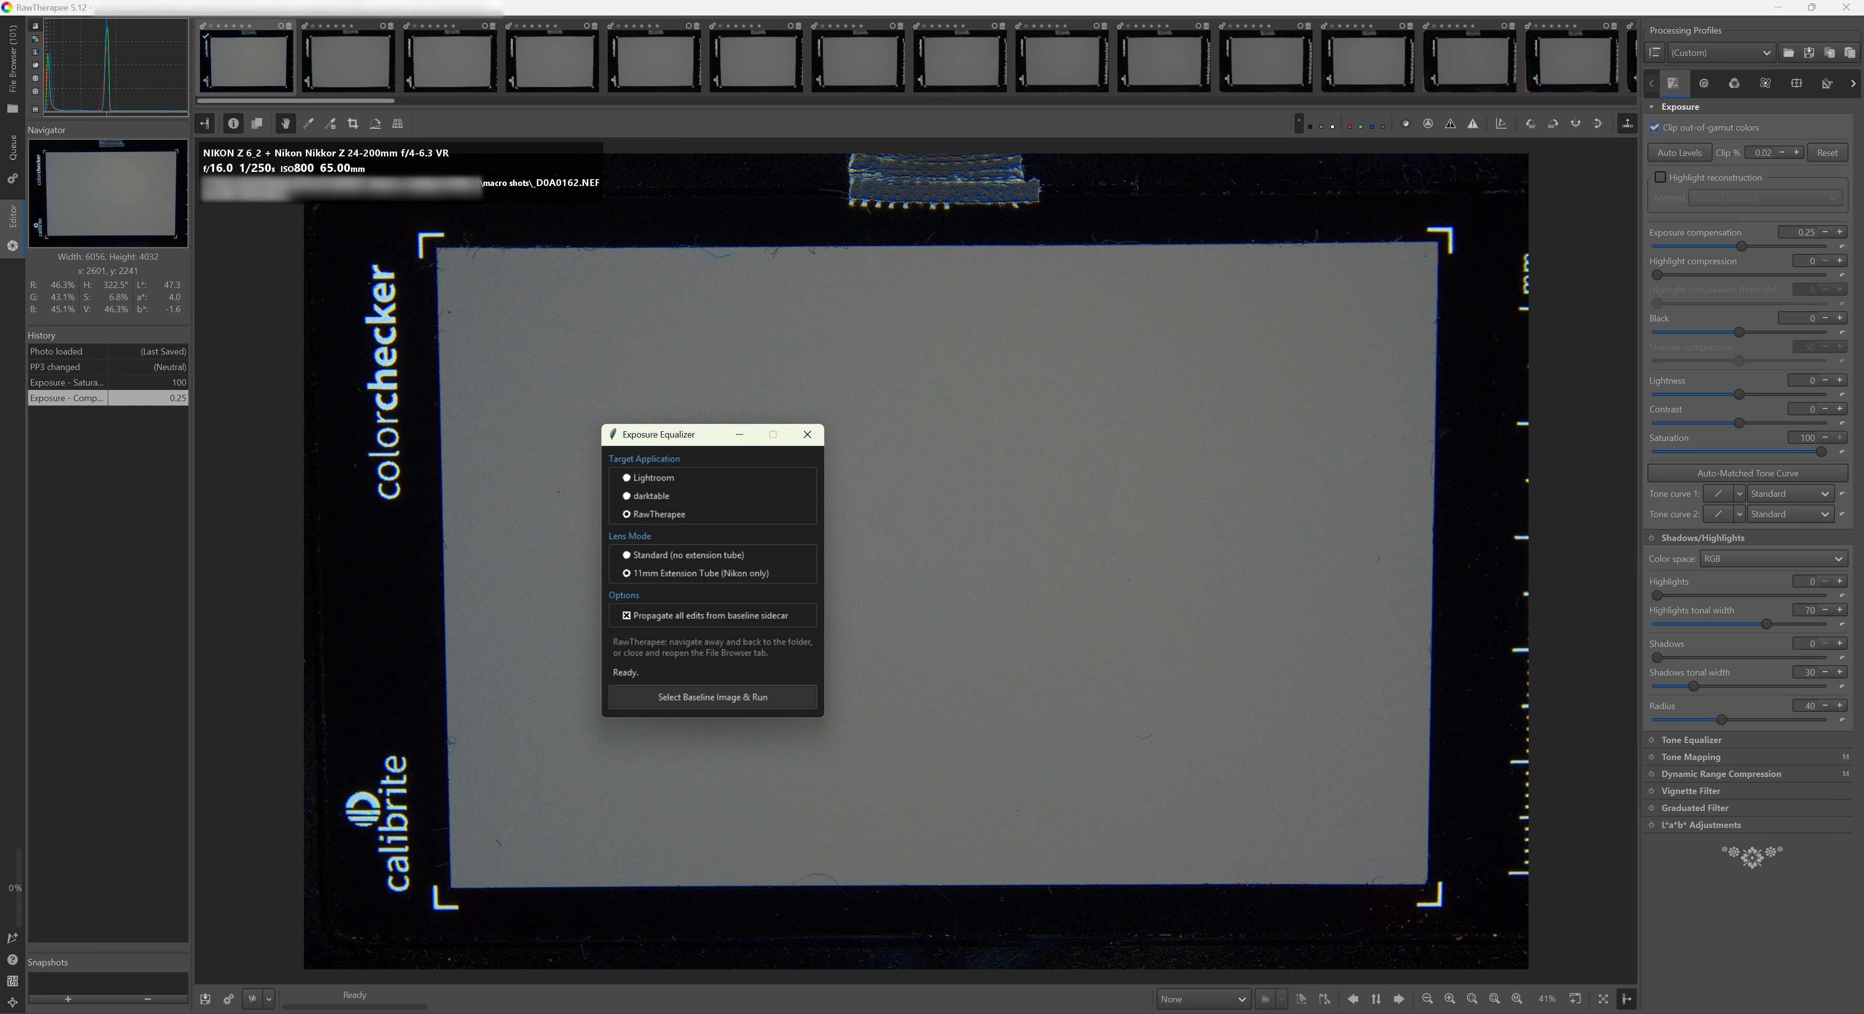
pyautogui.click(7, 91)
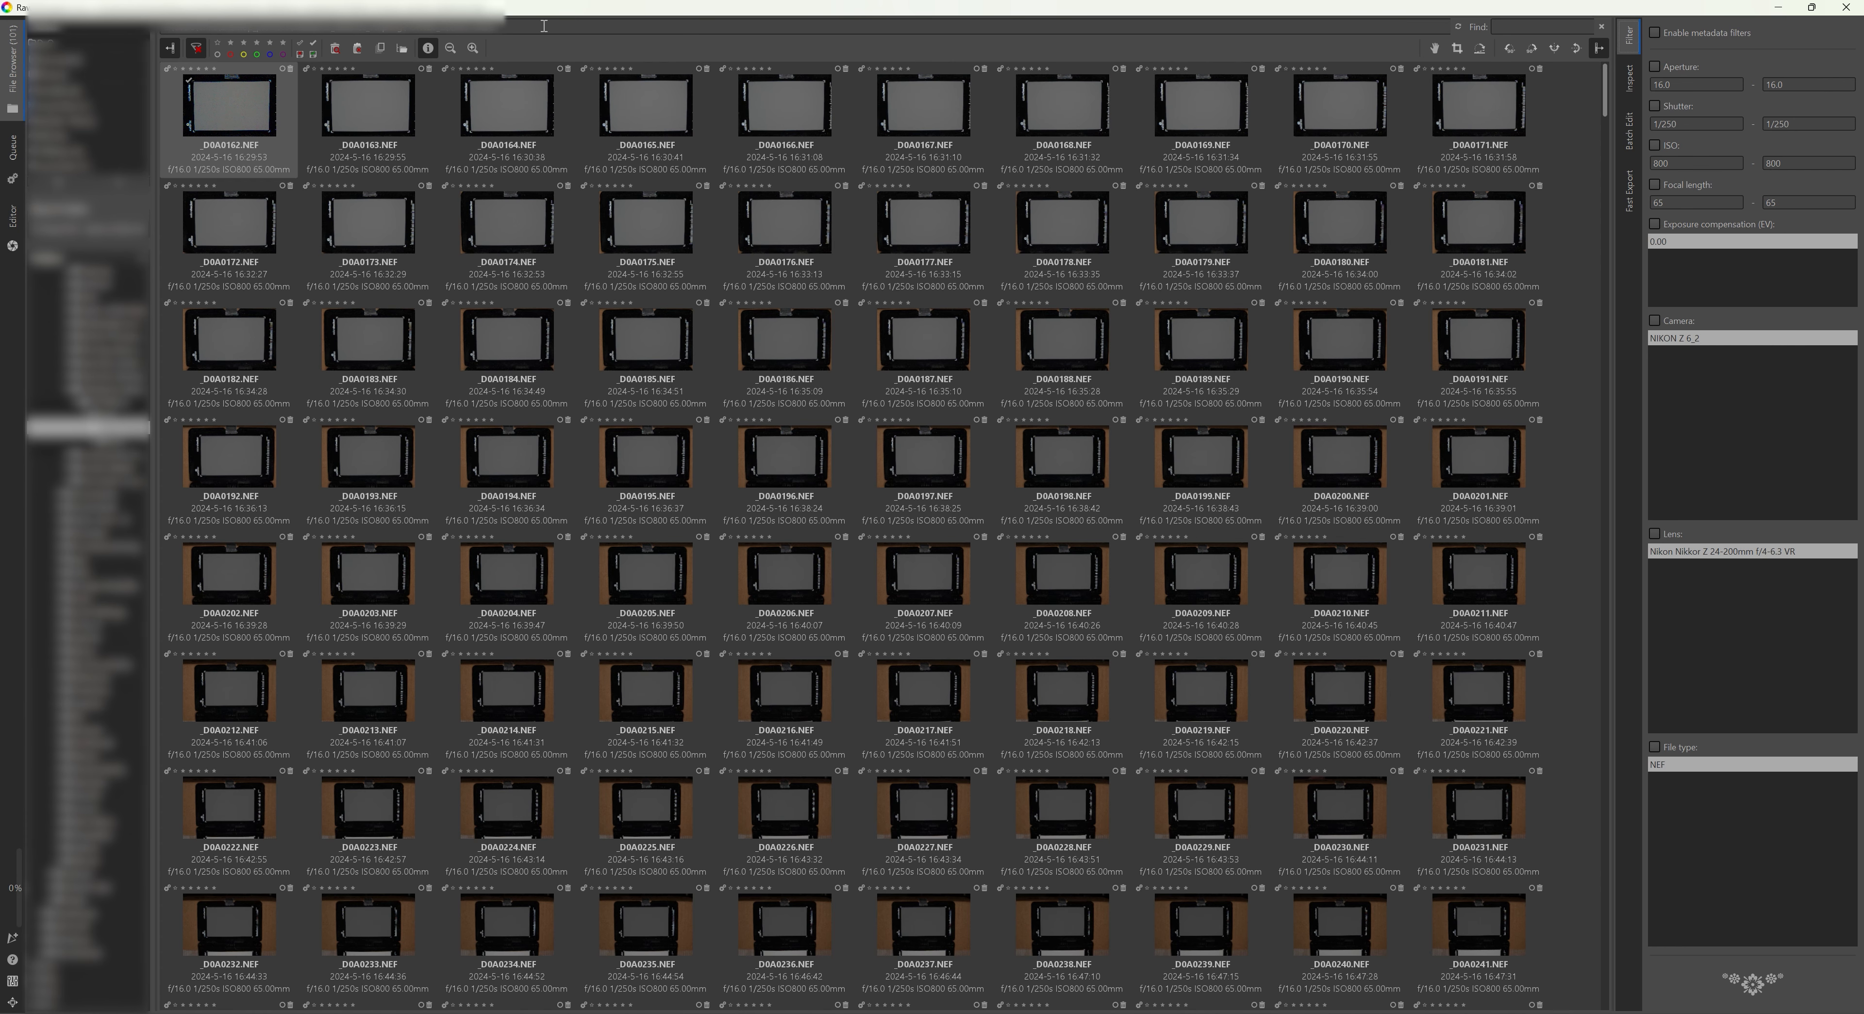
pyautogui.moveTo(350, 32); pyautogui.dragTo(150, 33)
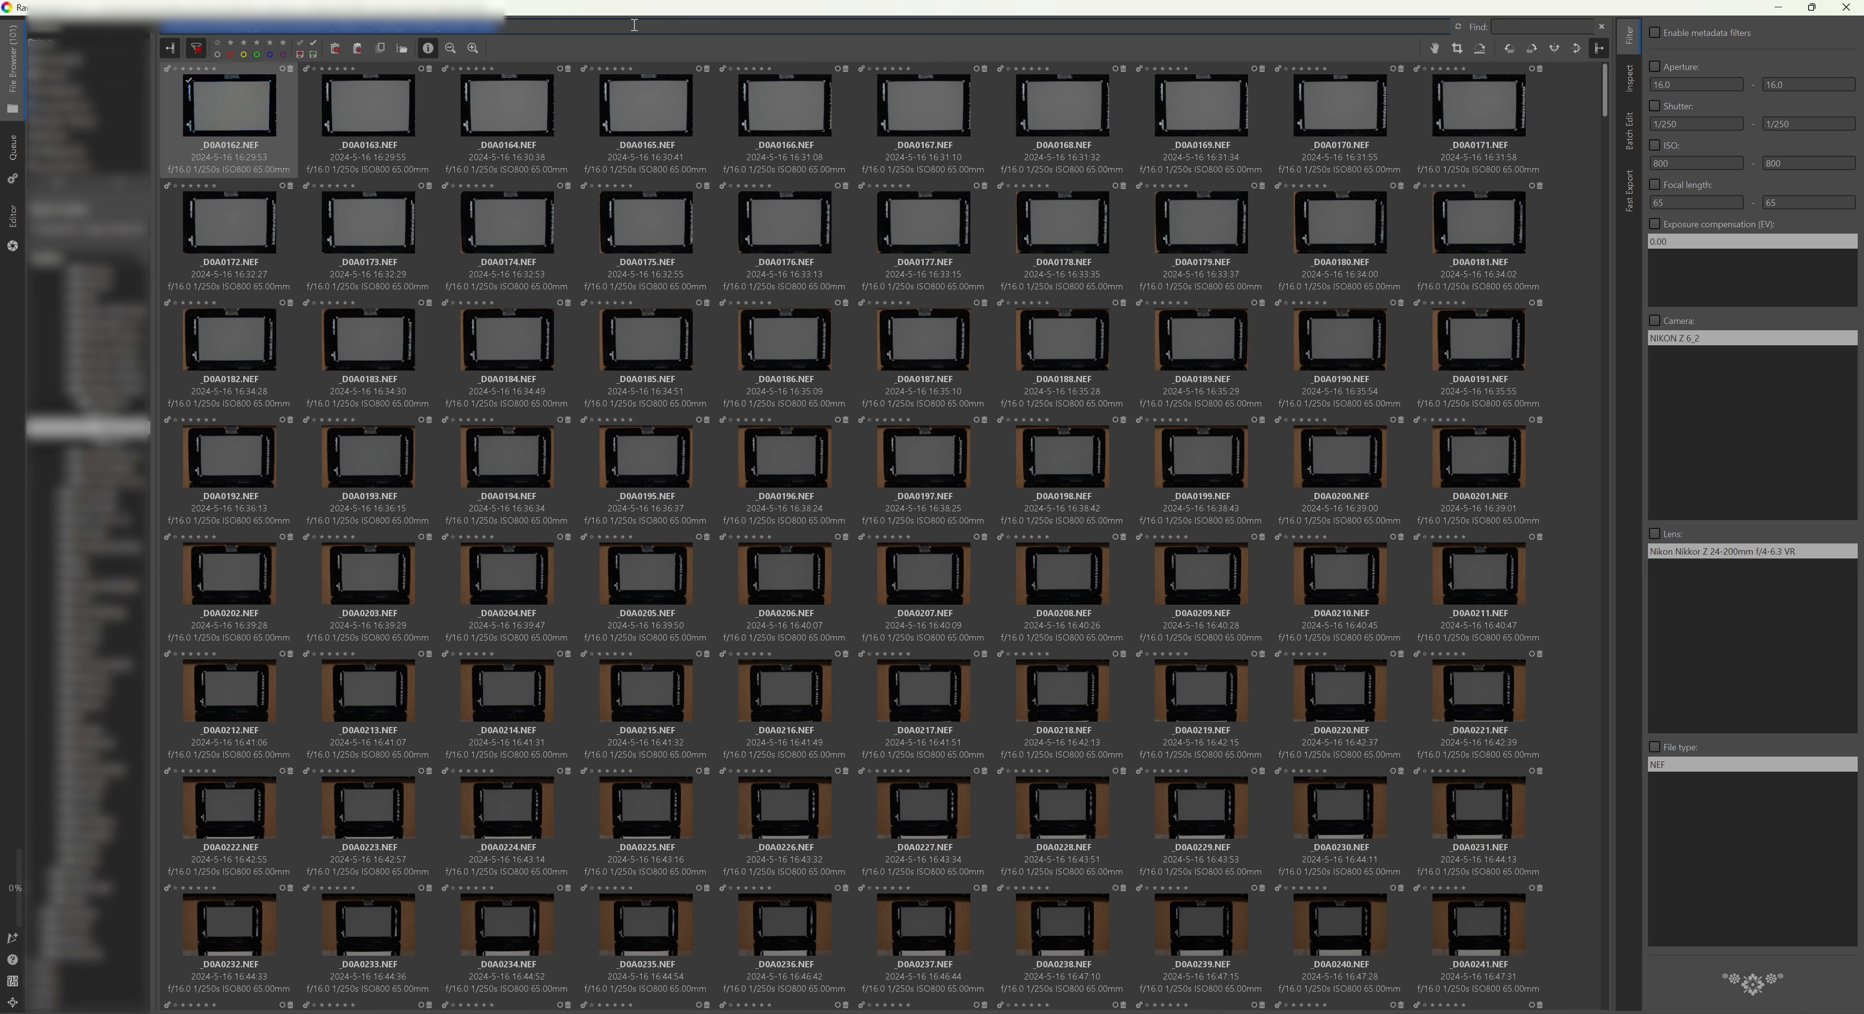
# Run Exposure Equalizer with all edits propagated, browsing to the copied folder path and choosing _D0A0162.NEF as the baseline image.
pyautogui.hotkey('alt', 'Tab')
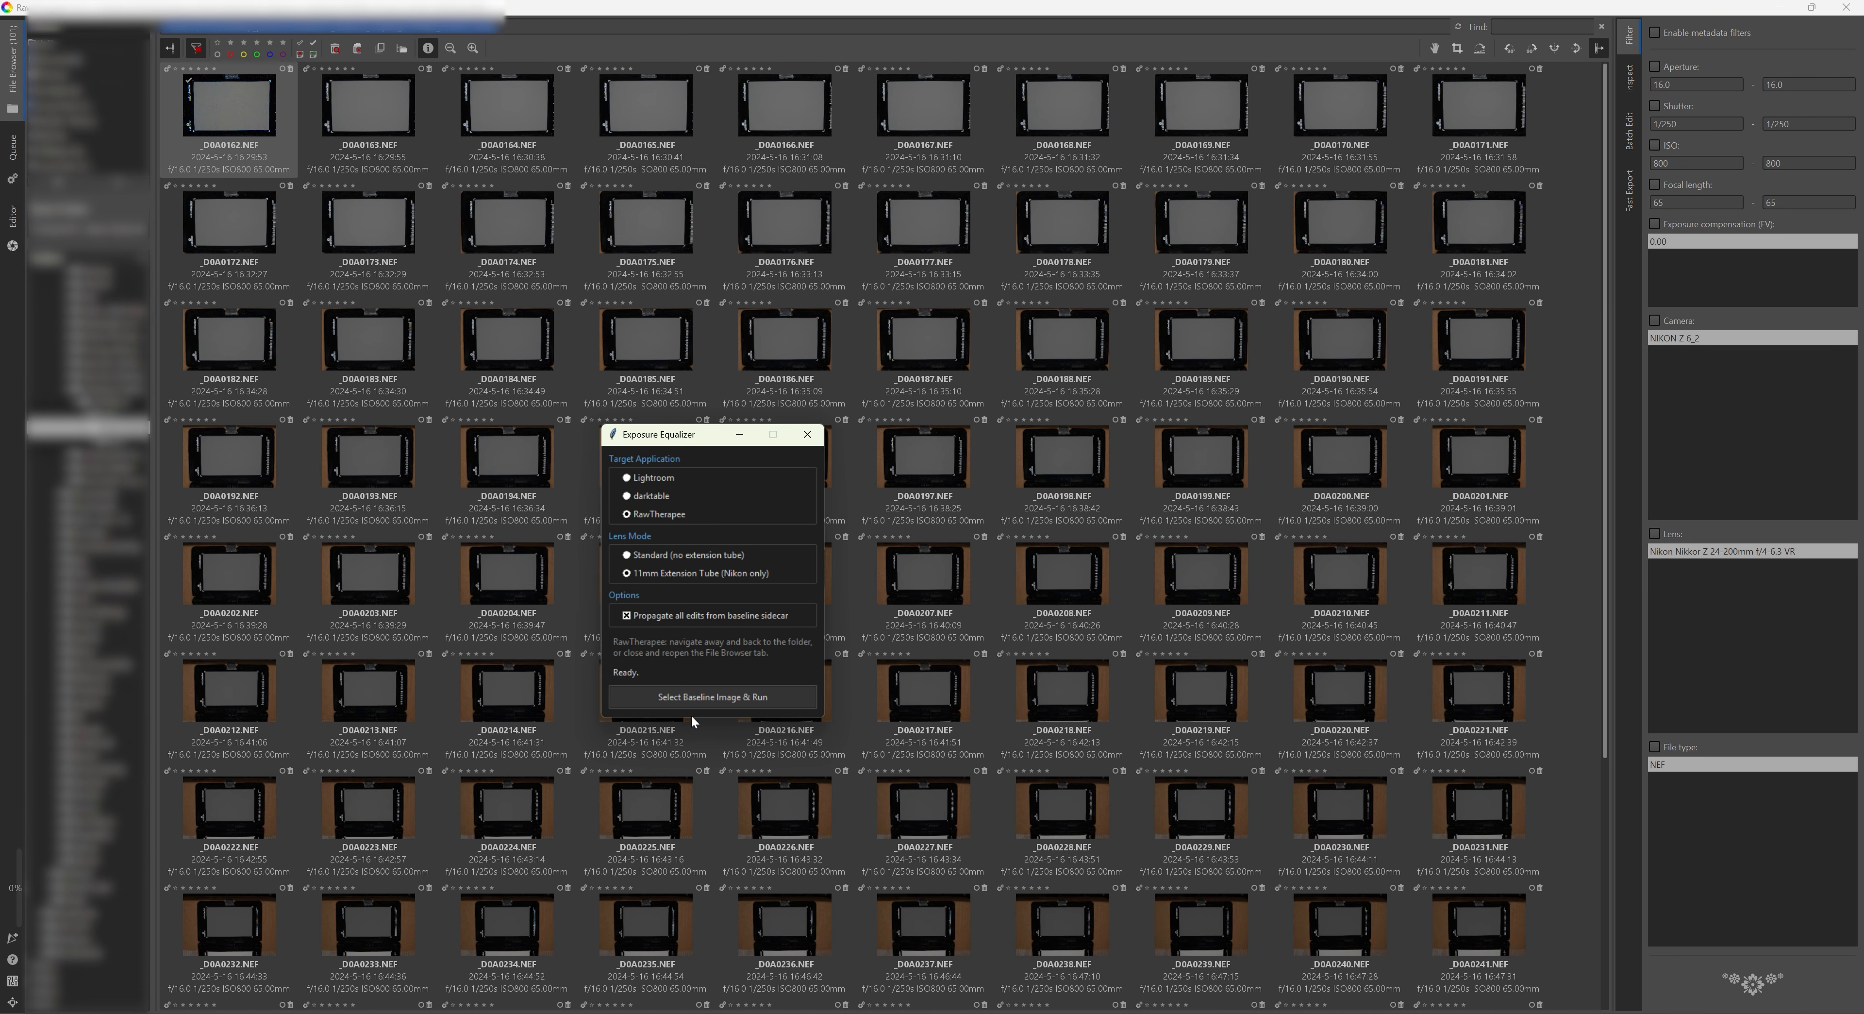
pyautogui.click(692, 697)
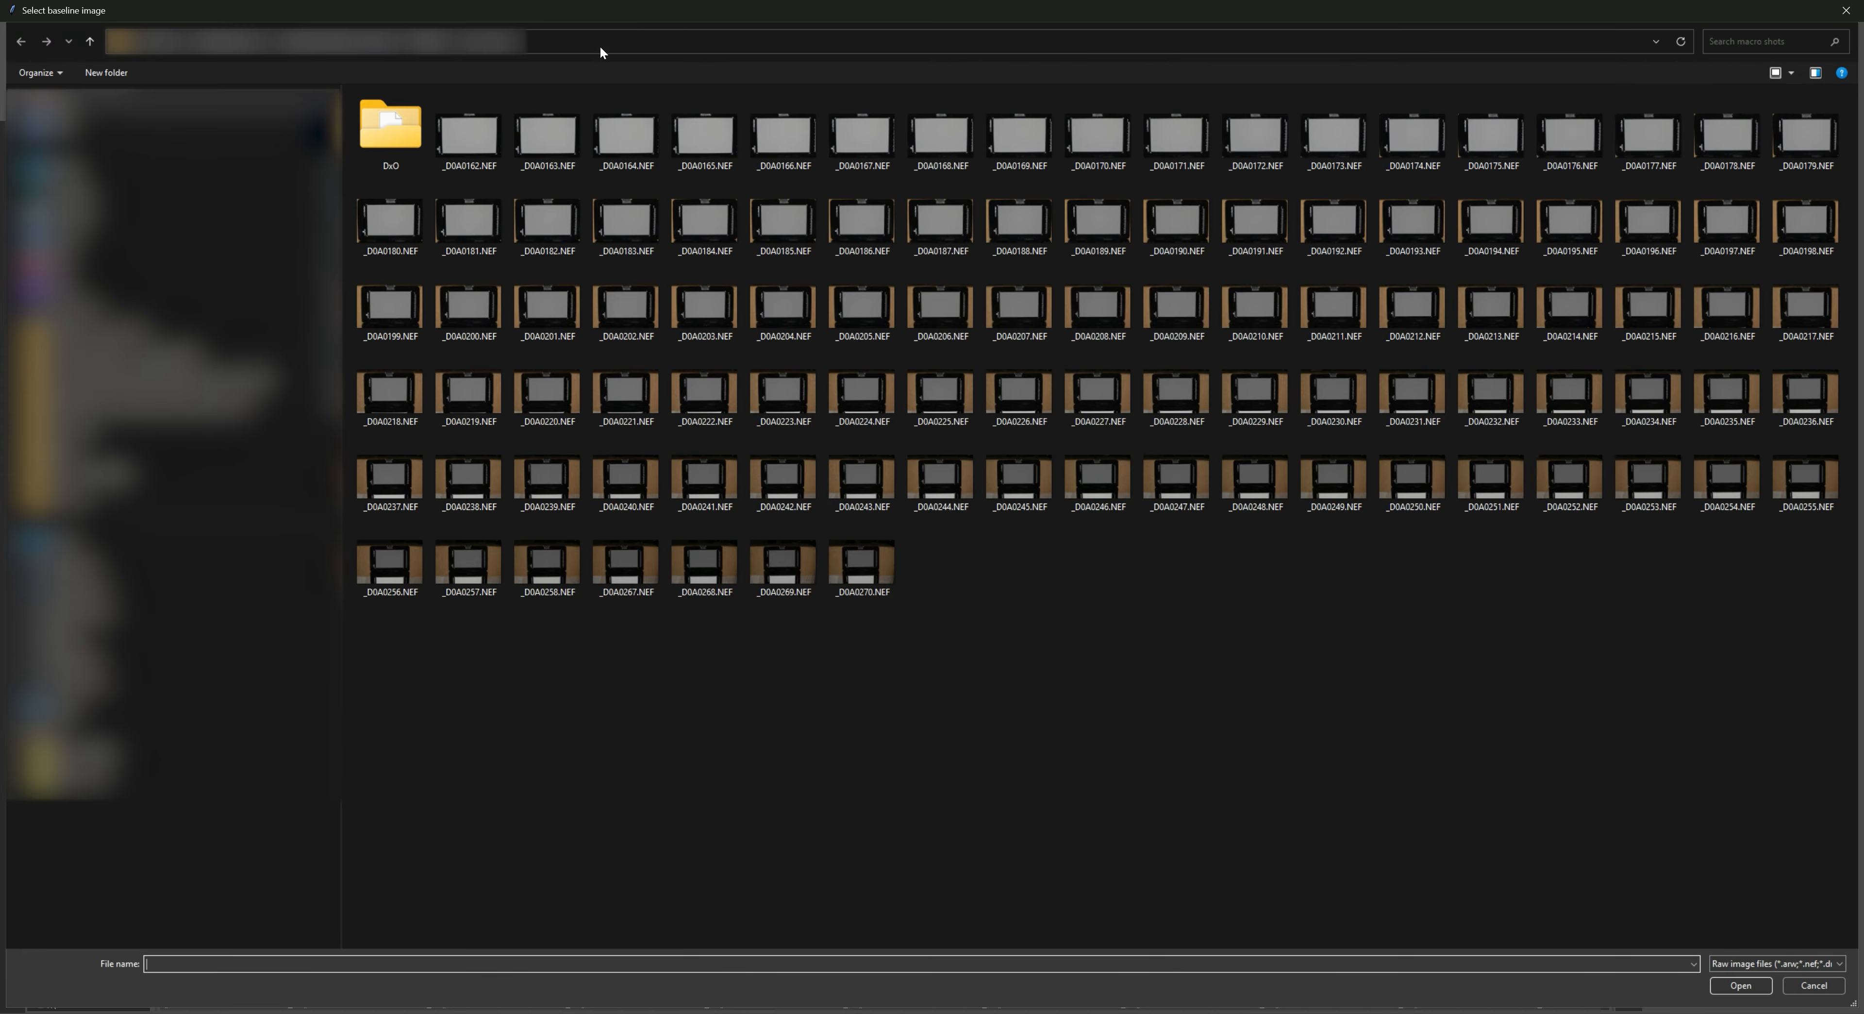
pyautogui.click(647, 45)
pyautogui.hotkey('ctrl', 'v')
pyautogui.press('Return')
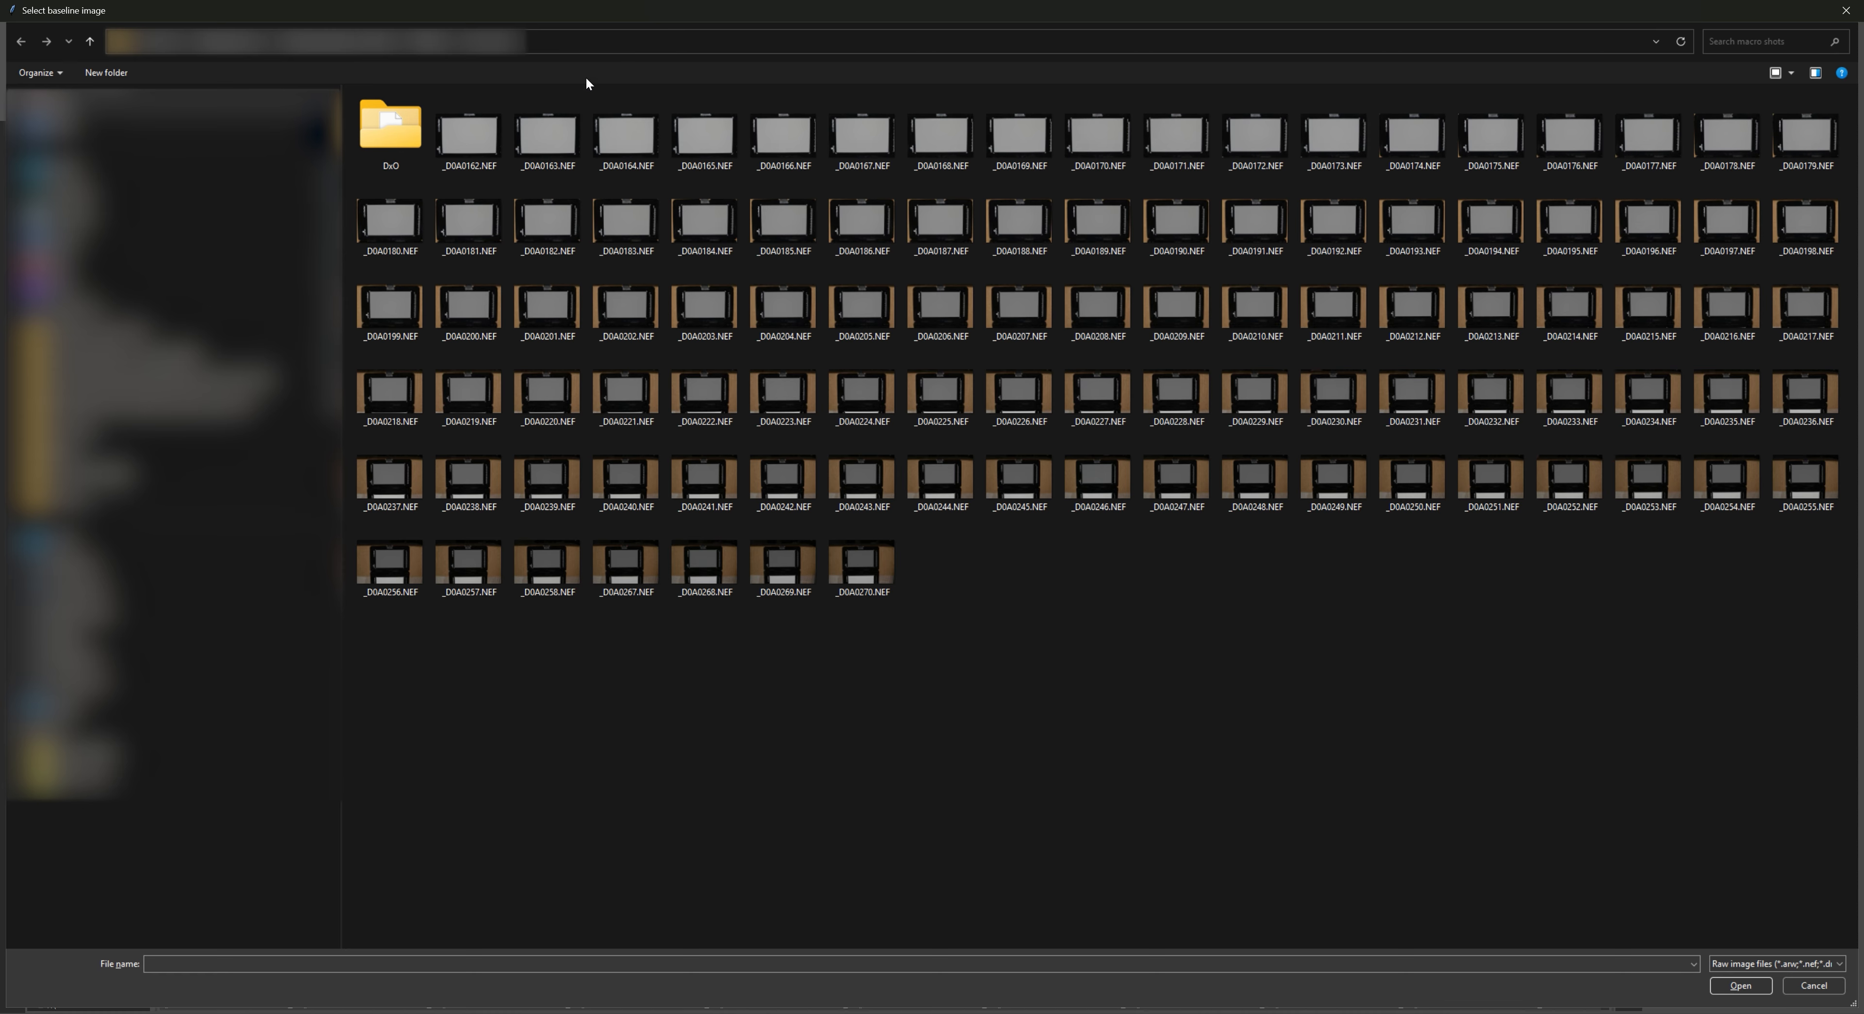
pyautogui.click(458, 142)
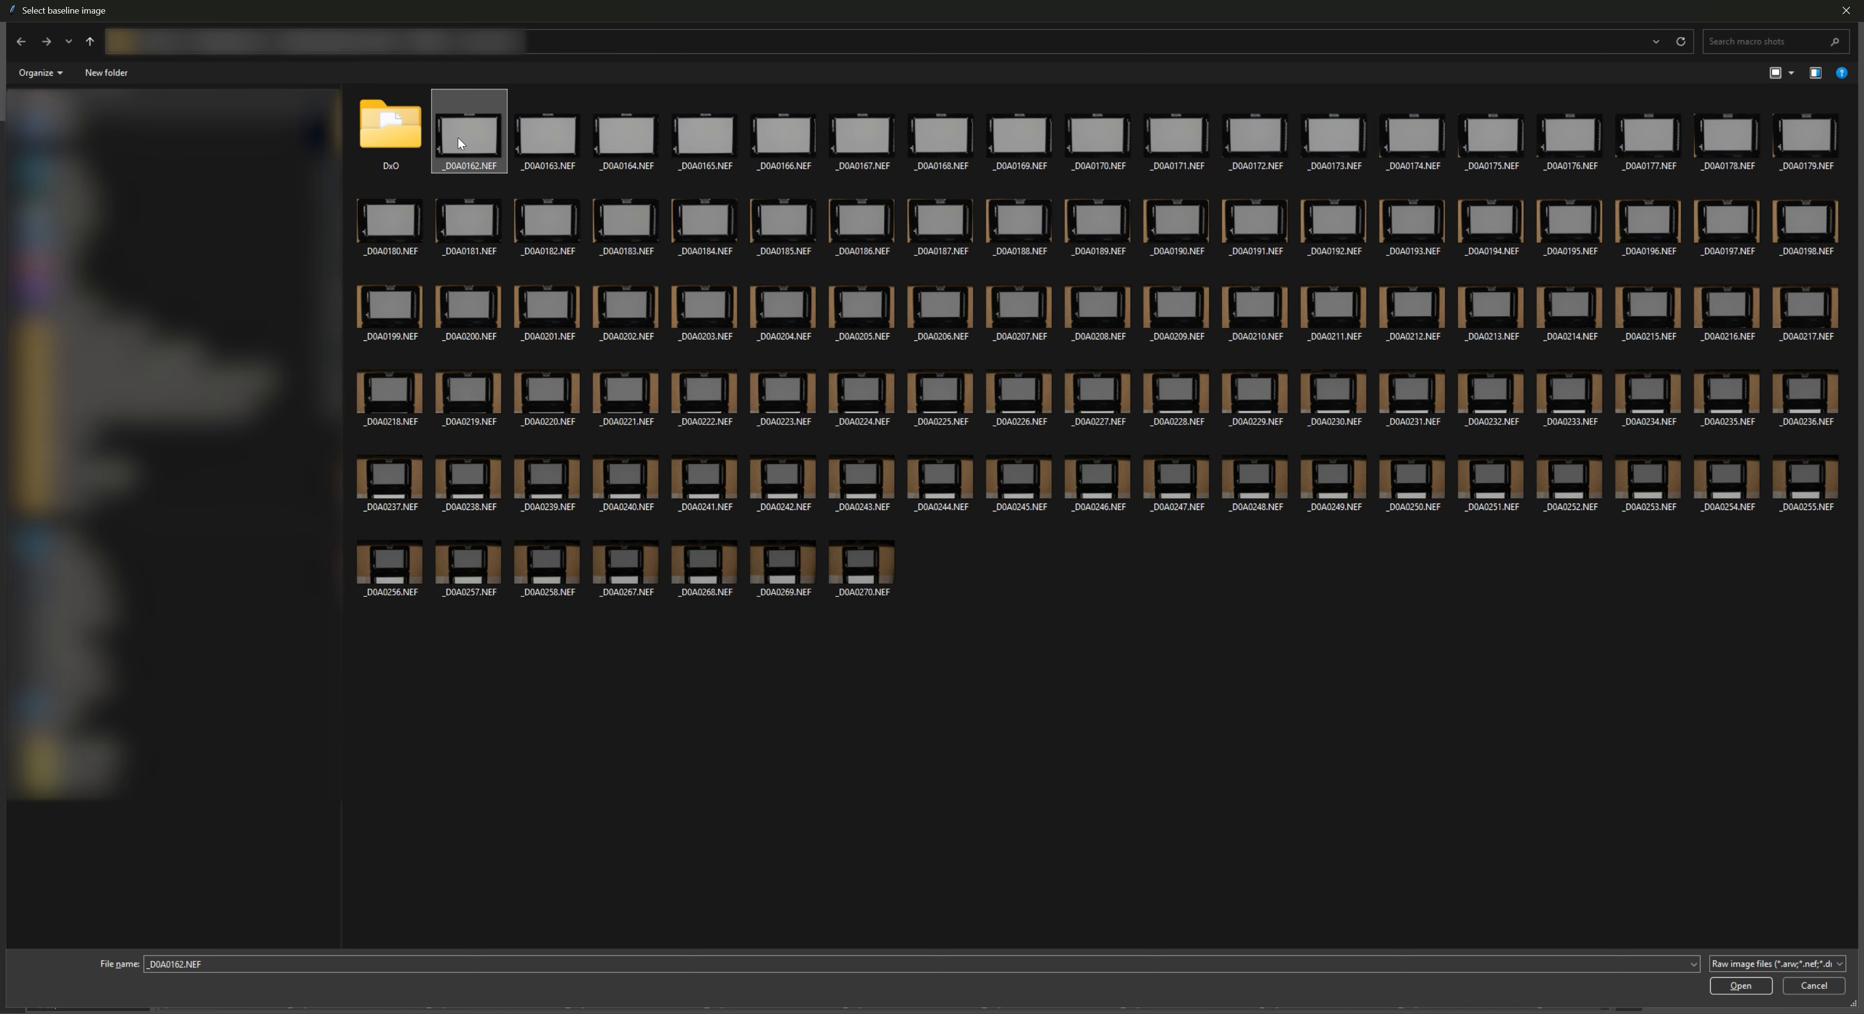
pyautogui.doubleClick(458, 137)
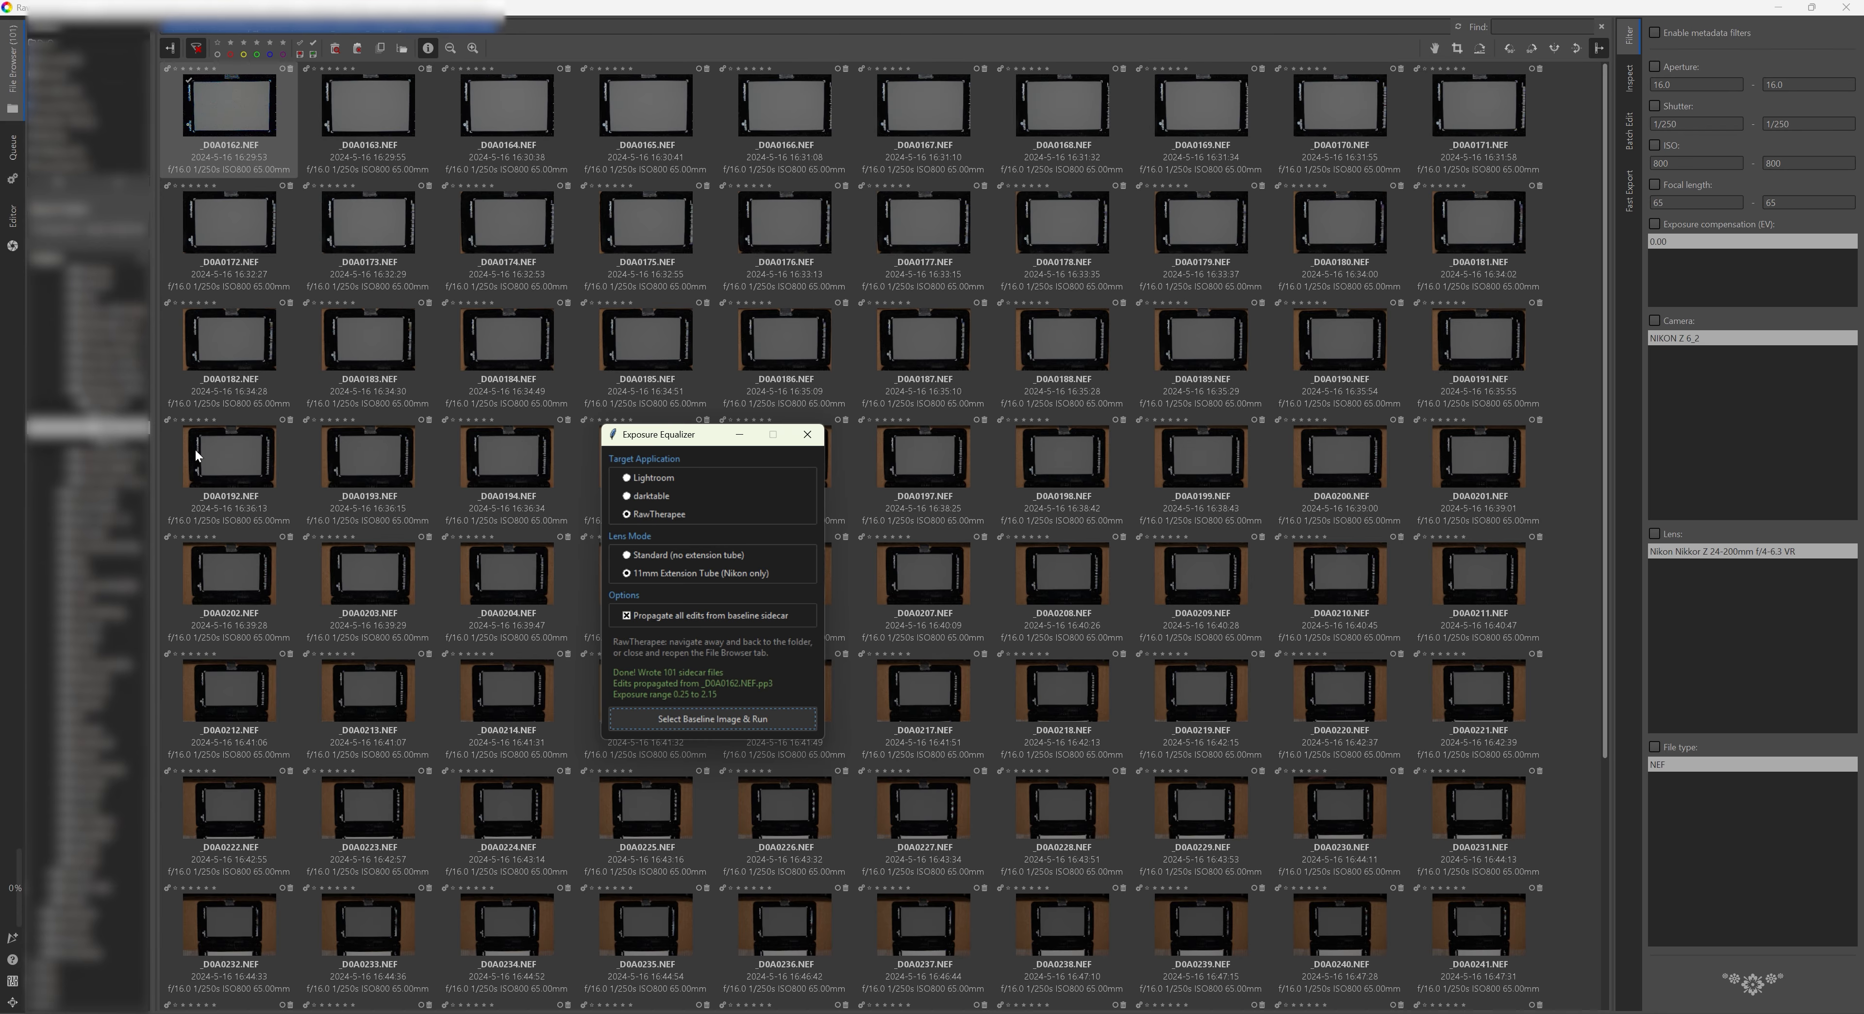
# Reload the photo folder in RawTherapee and look through the equalized thumbnails.
pyautogui.click(118, 432)
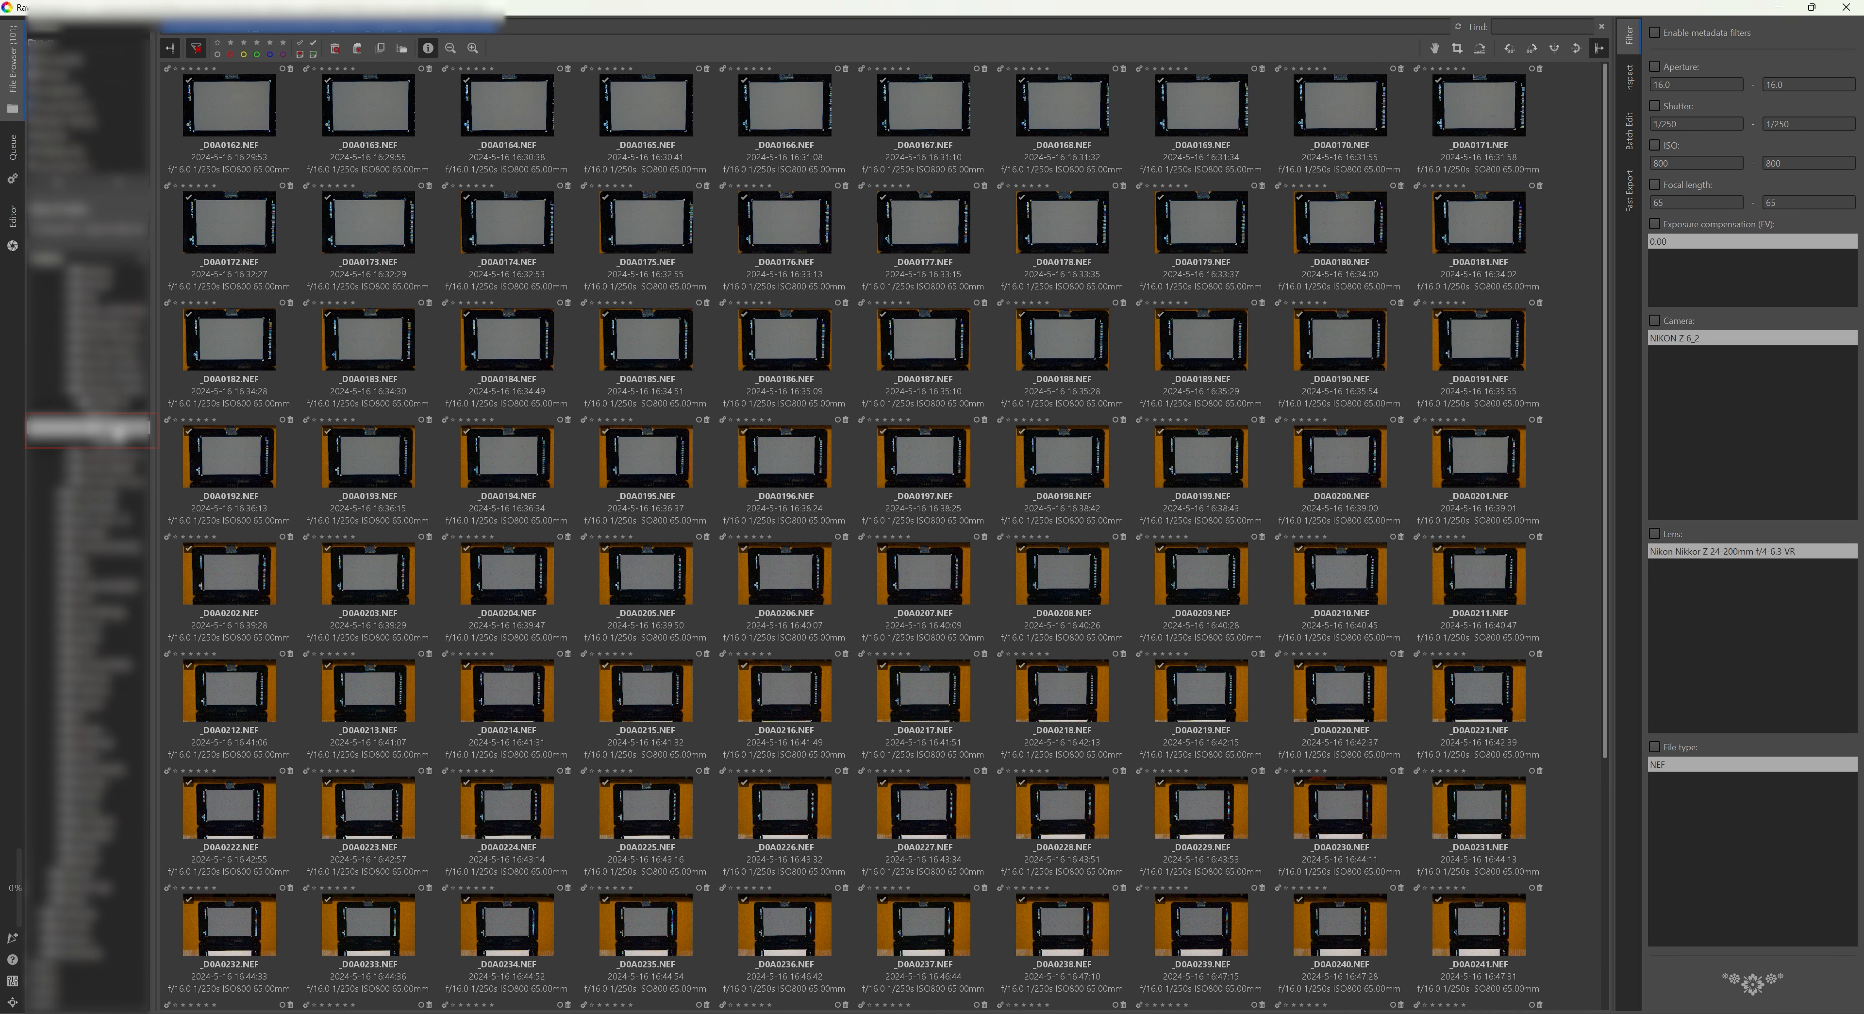
pyautogui.scroll(-5, 1044, 548)
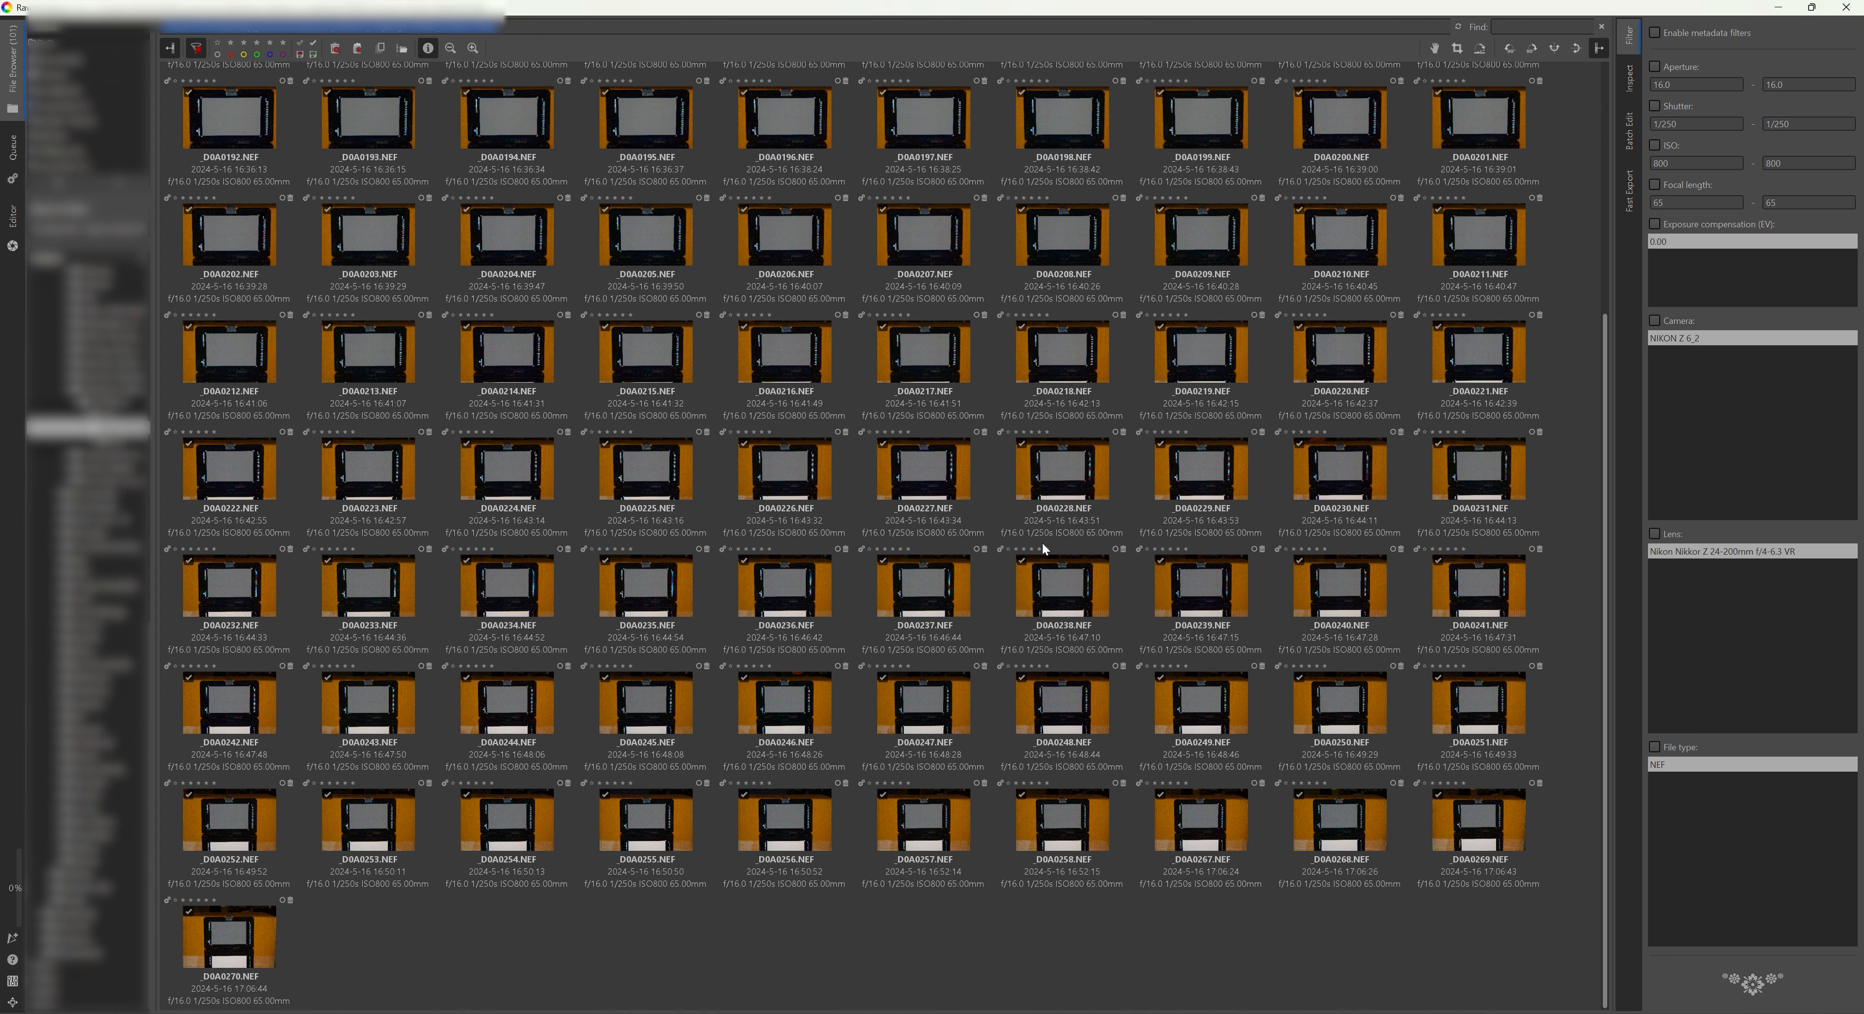
pyautogui.scroll(5, 1044, 548)
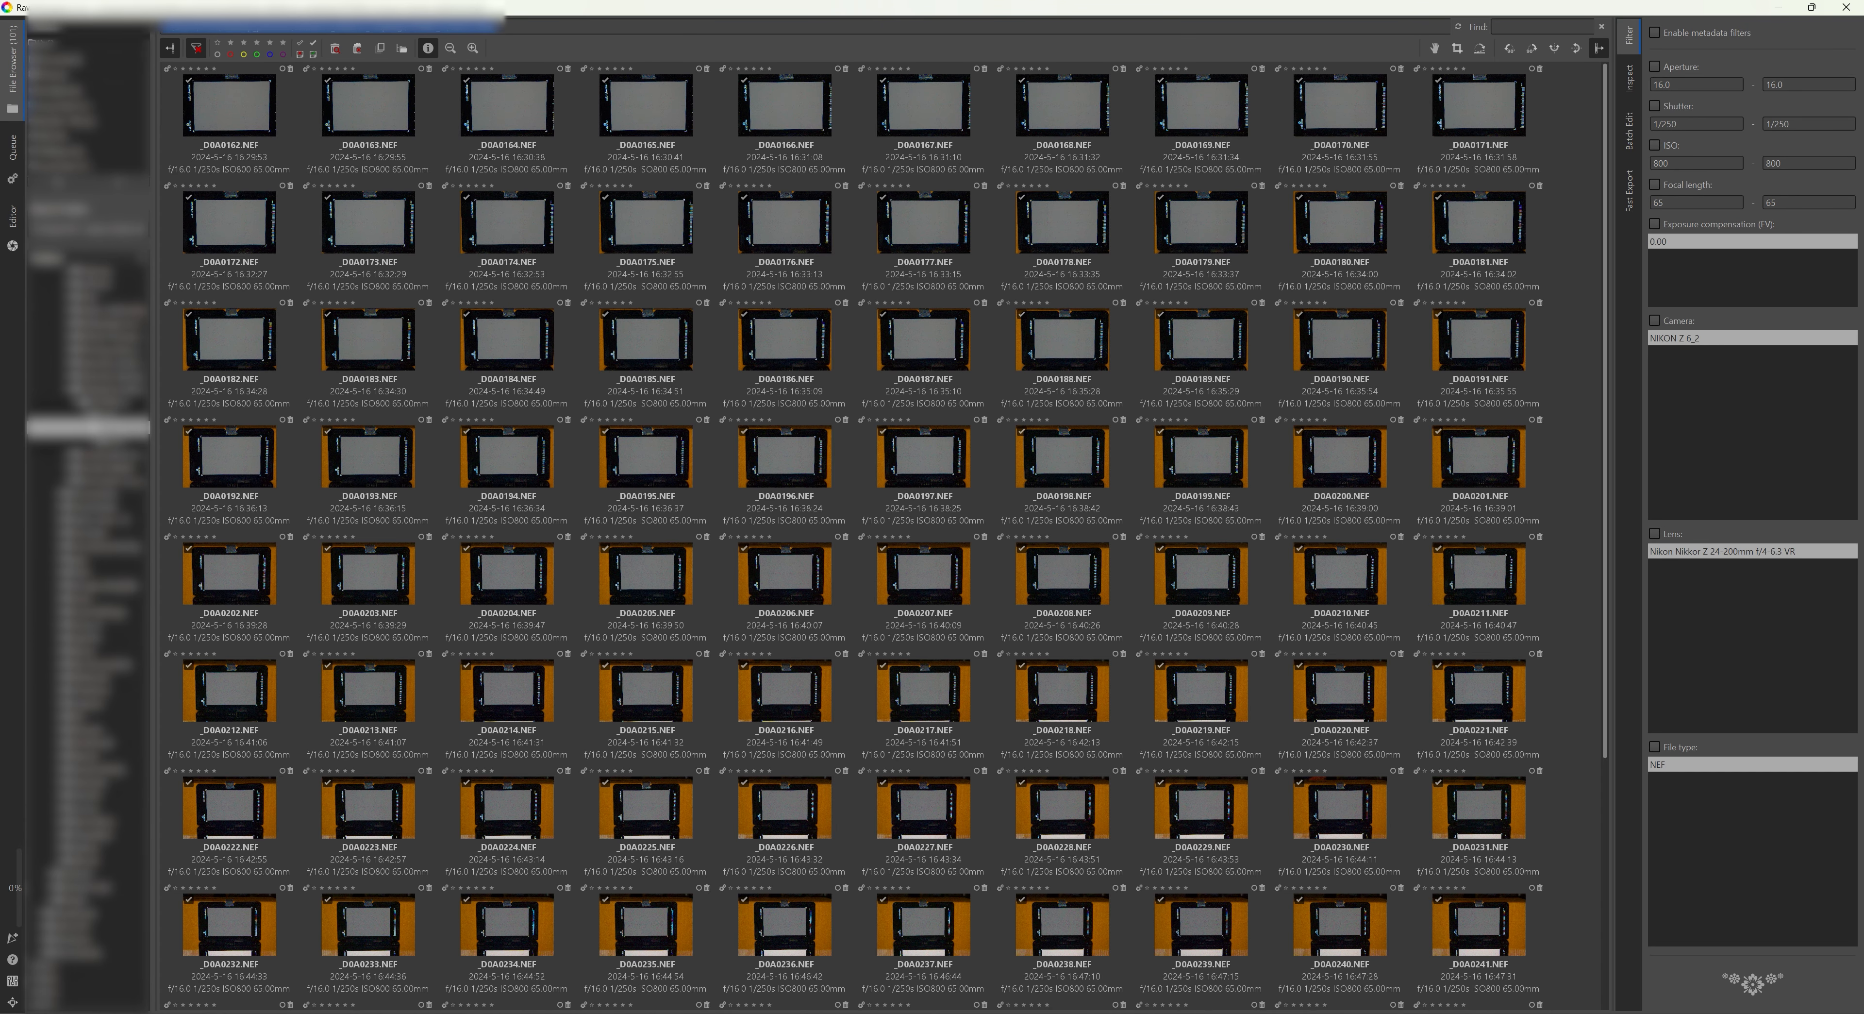
# Turn off edit propagation in Exposure Equalizer, and set the saturation and contrast of _D0A0162.NEF to 100 in RawTherapee.
pyautogui.hotkey('alt', 'Tab')
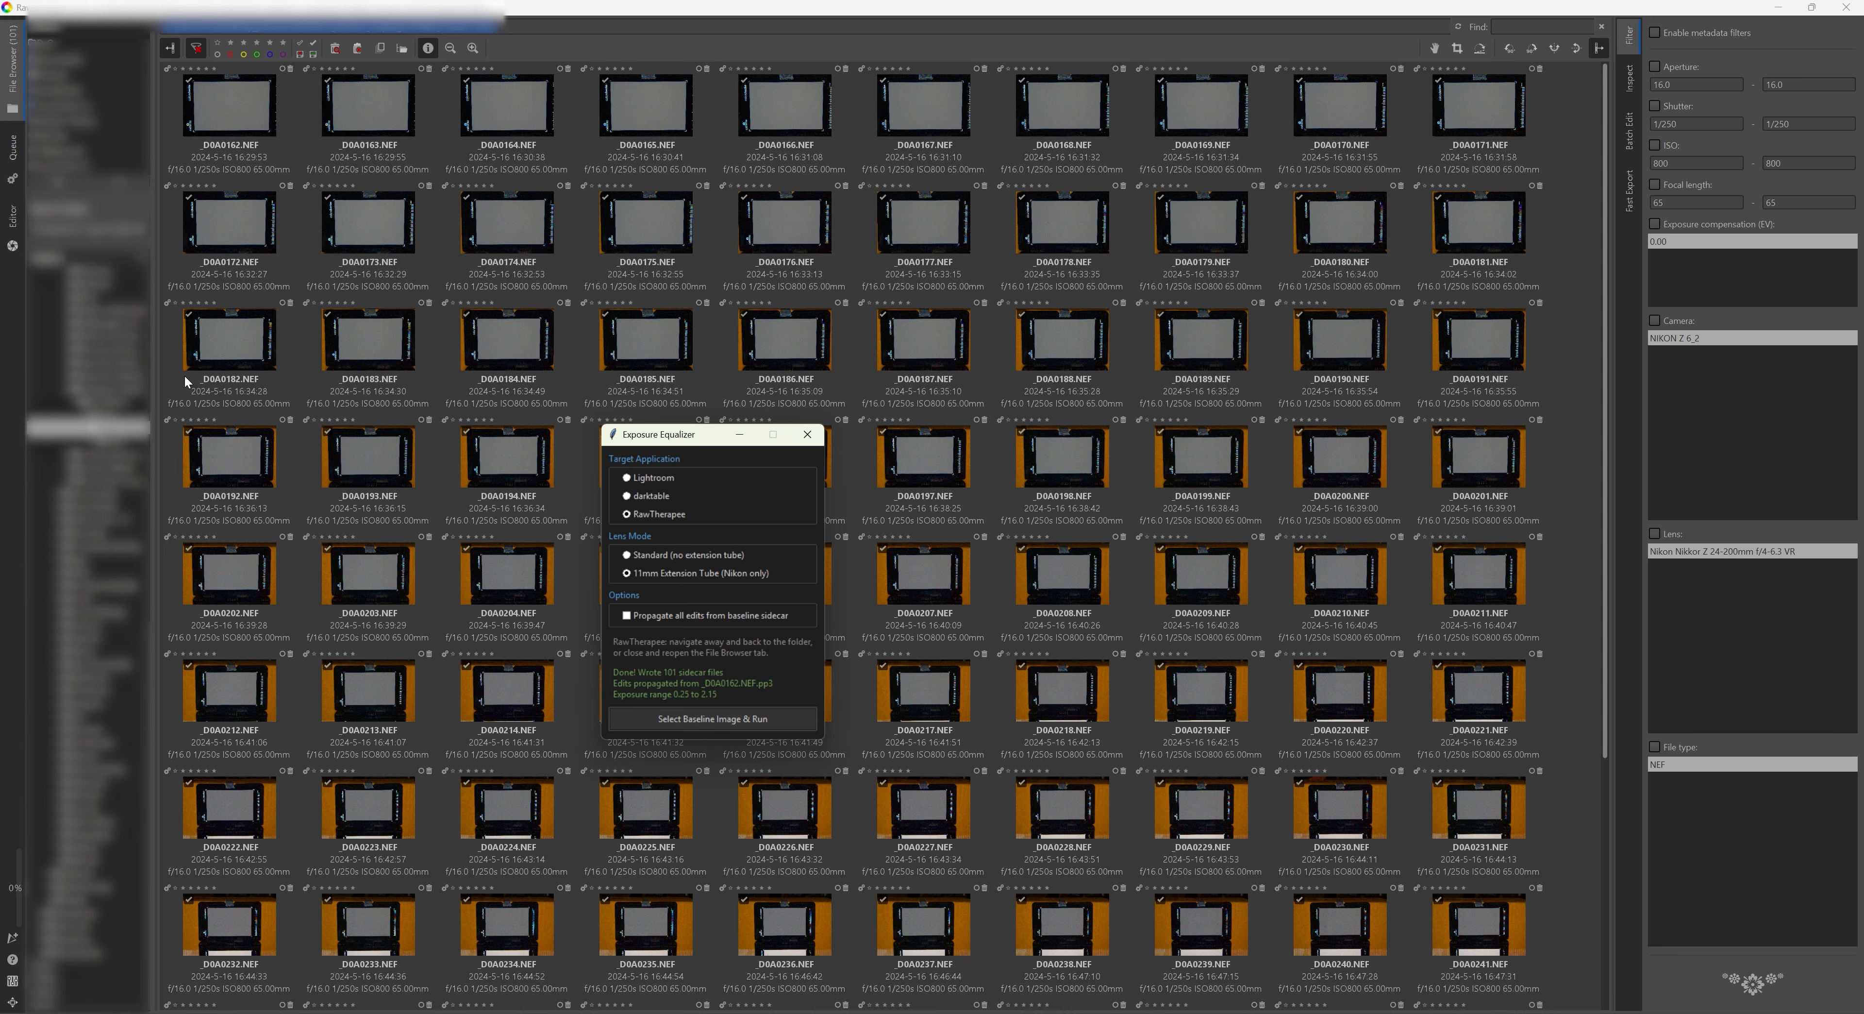
pyautogui.doubleClick(233, 105)
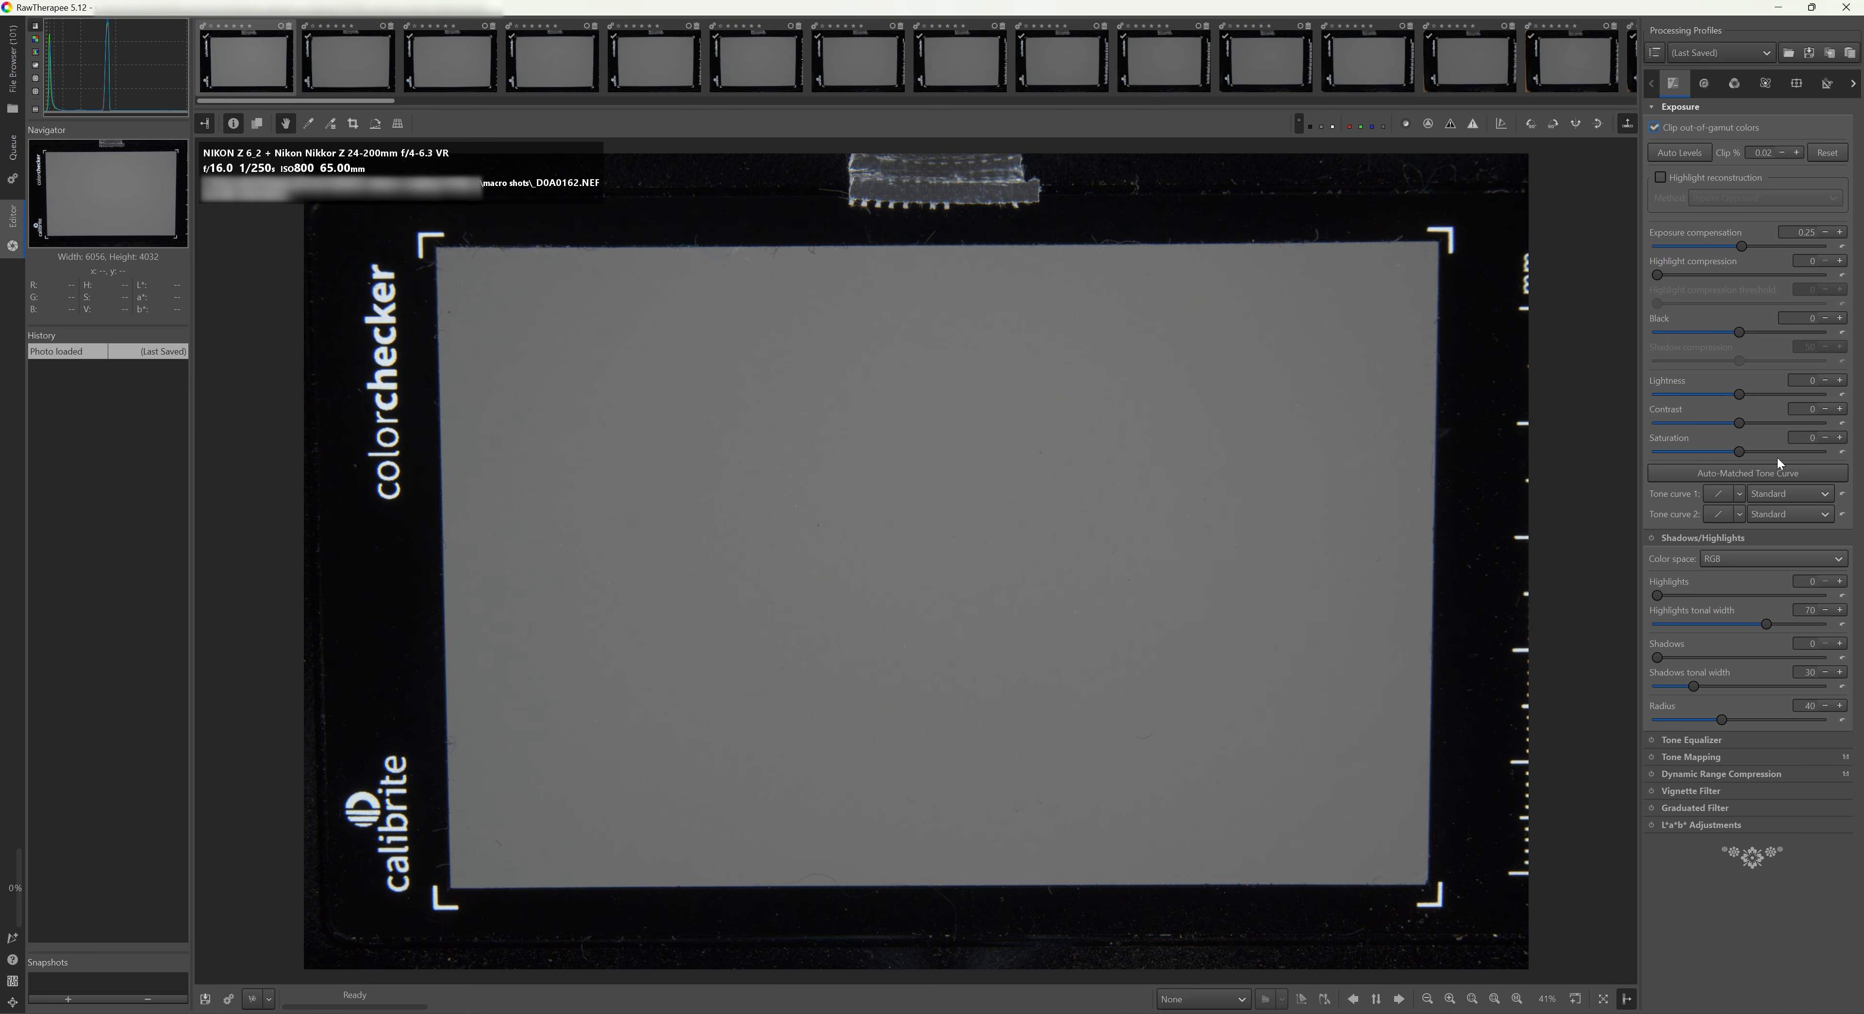
pyautogui.moveTo(1805, 455); pyautogui.dragTo(1851, 445)
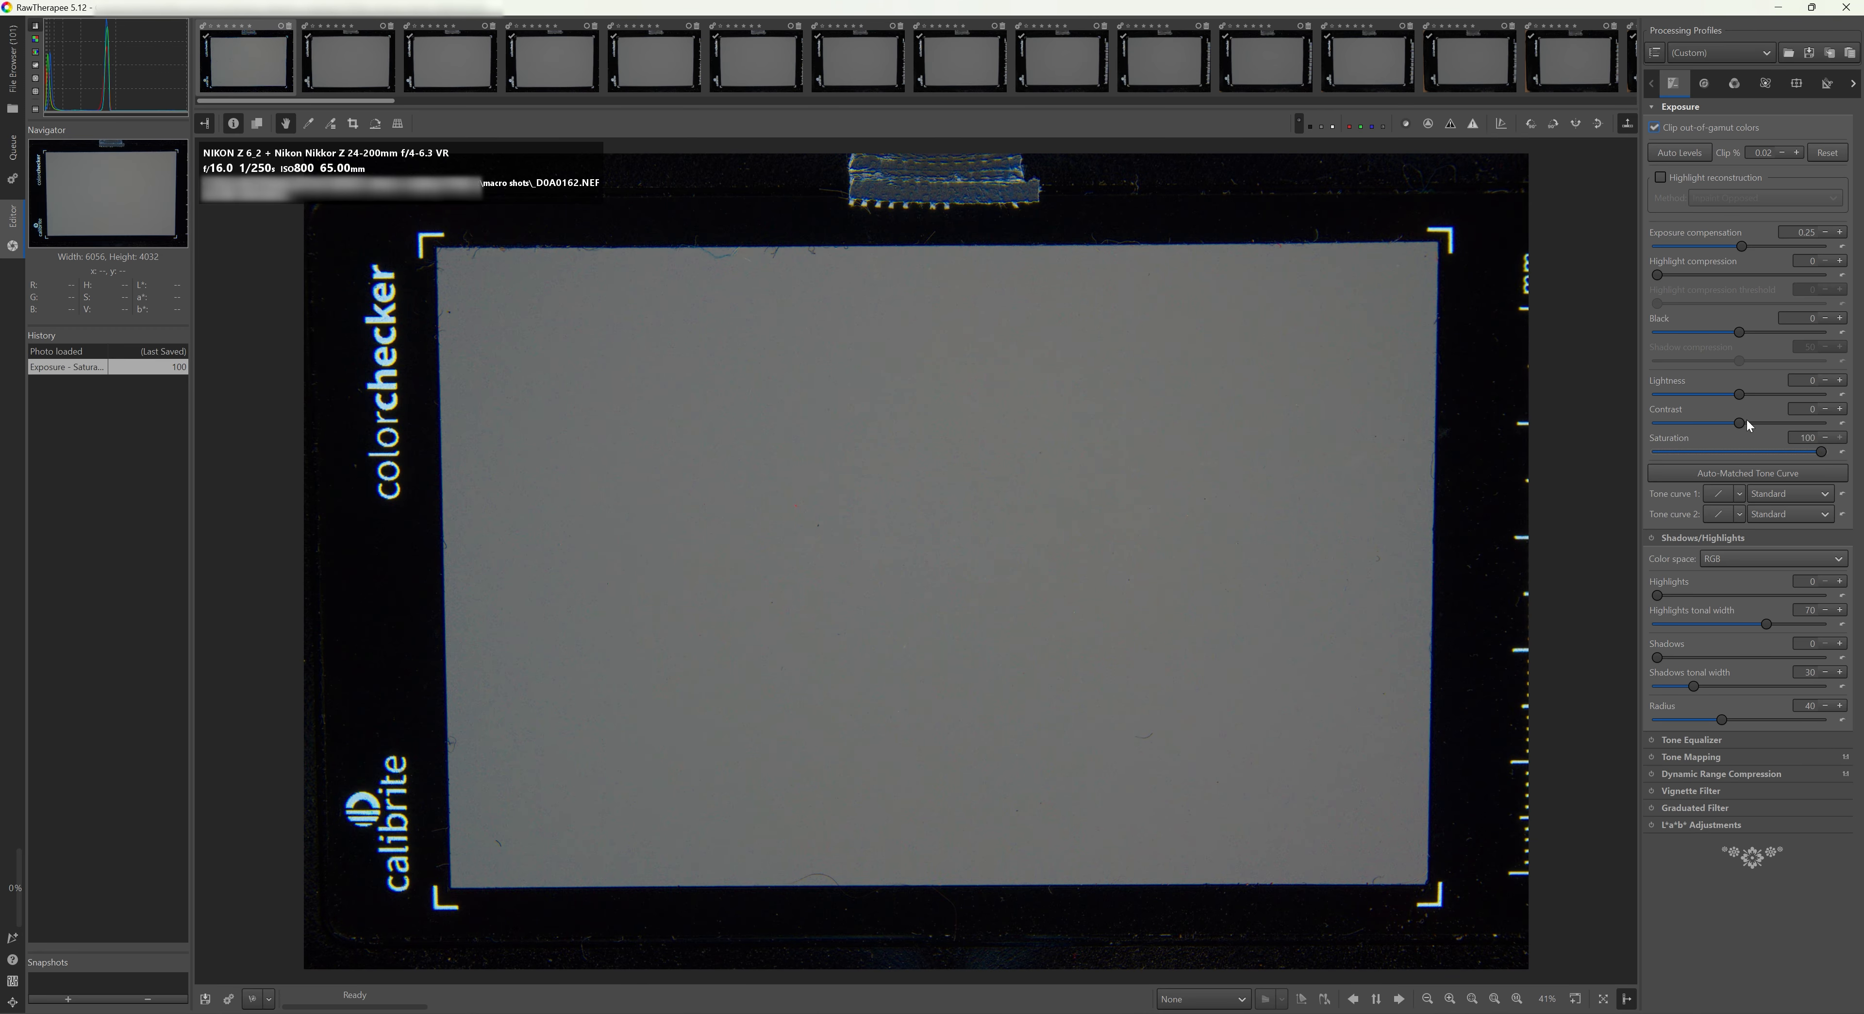
pyautogui.moveTo(1740, 423); pyautogui.dragTo(1836, 435)
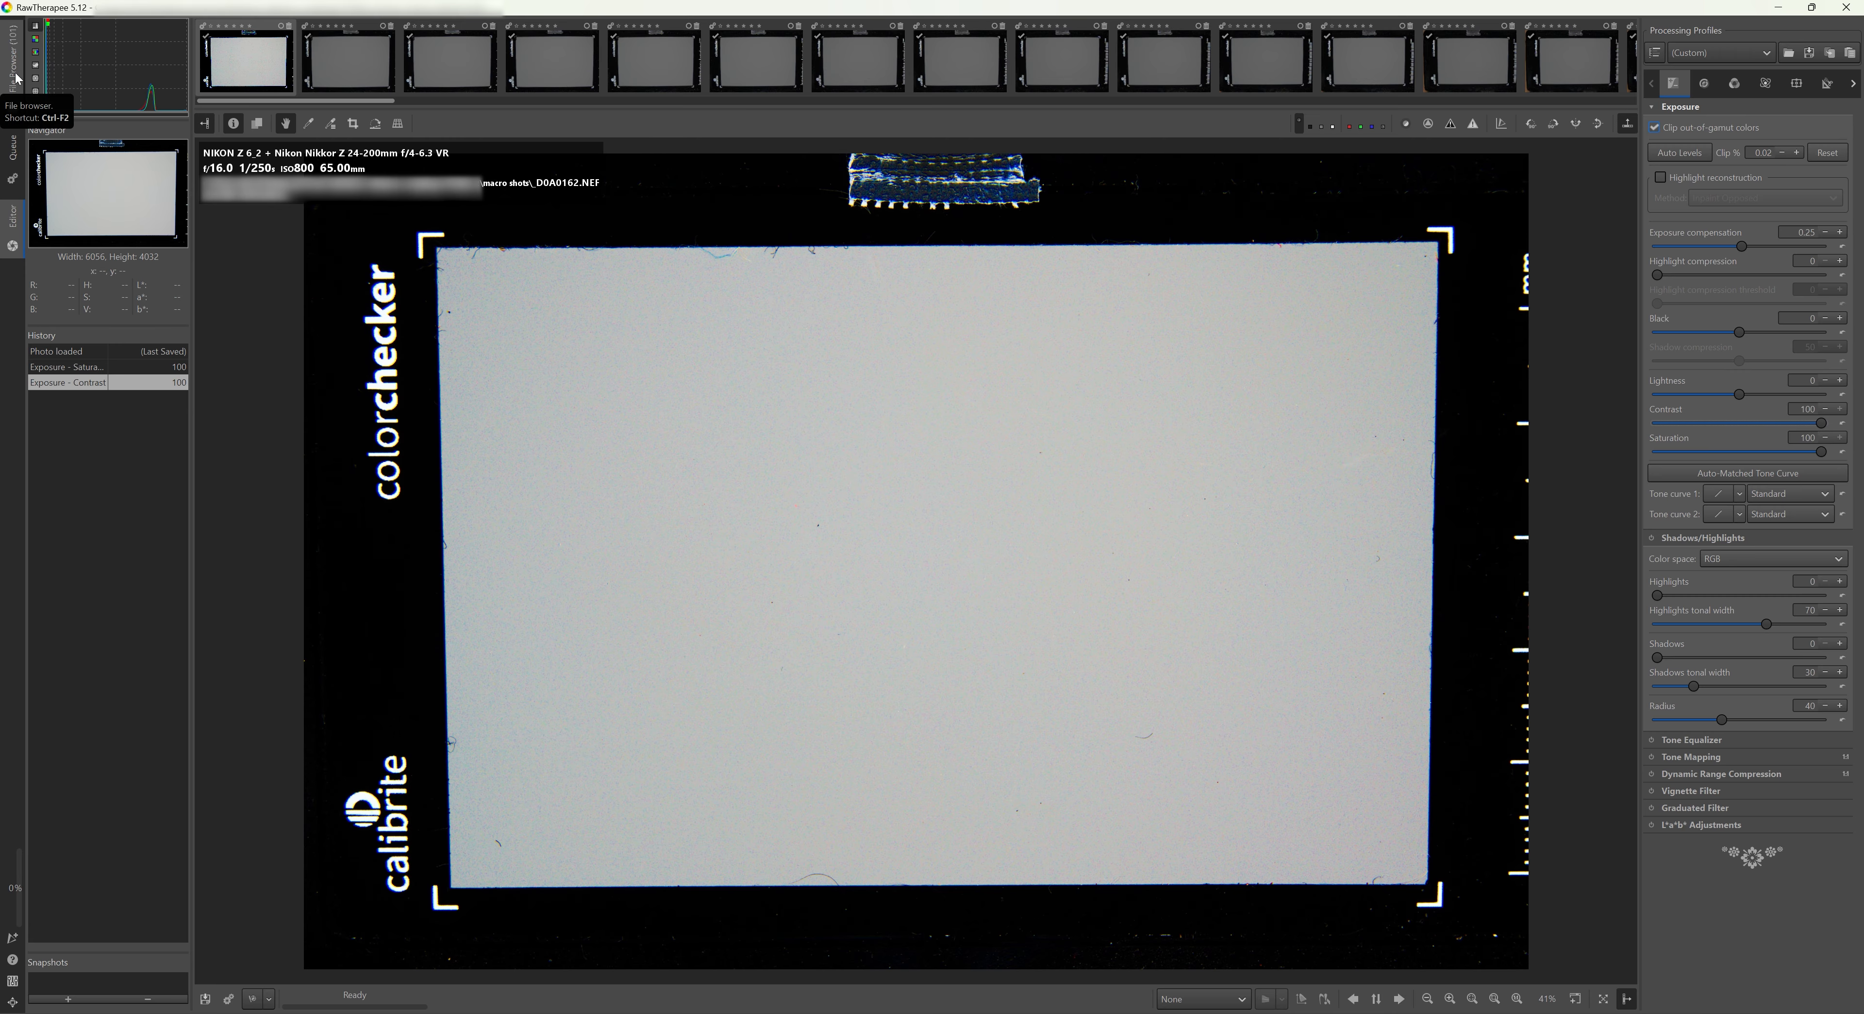
# Run Exposure Equalizer without propagating all edits, and reload the photo folder in RawTherapee to review the thumbnails.
pyautogui.hotkey('alt', 'Tab')
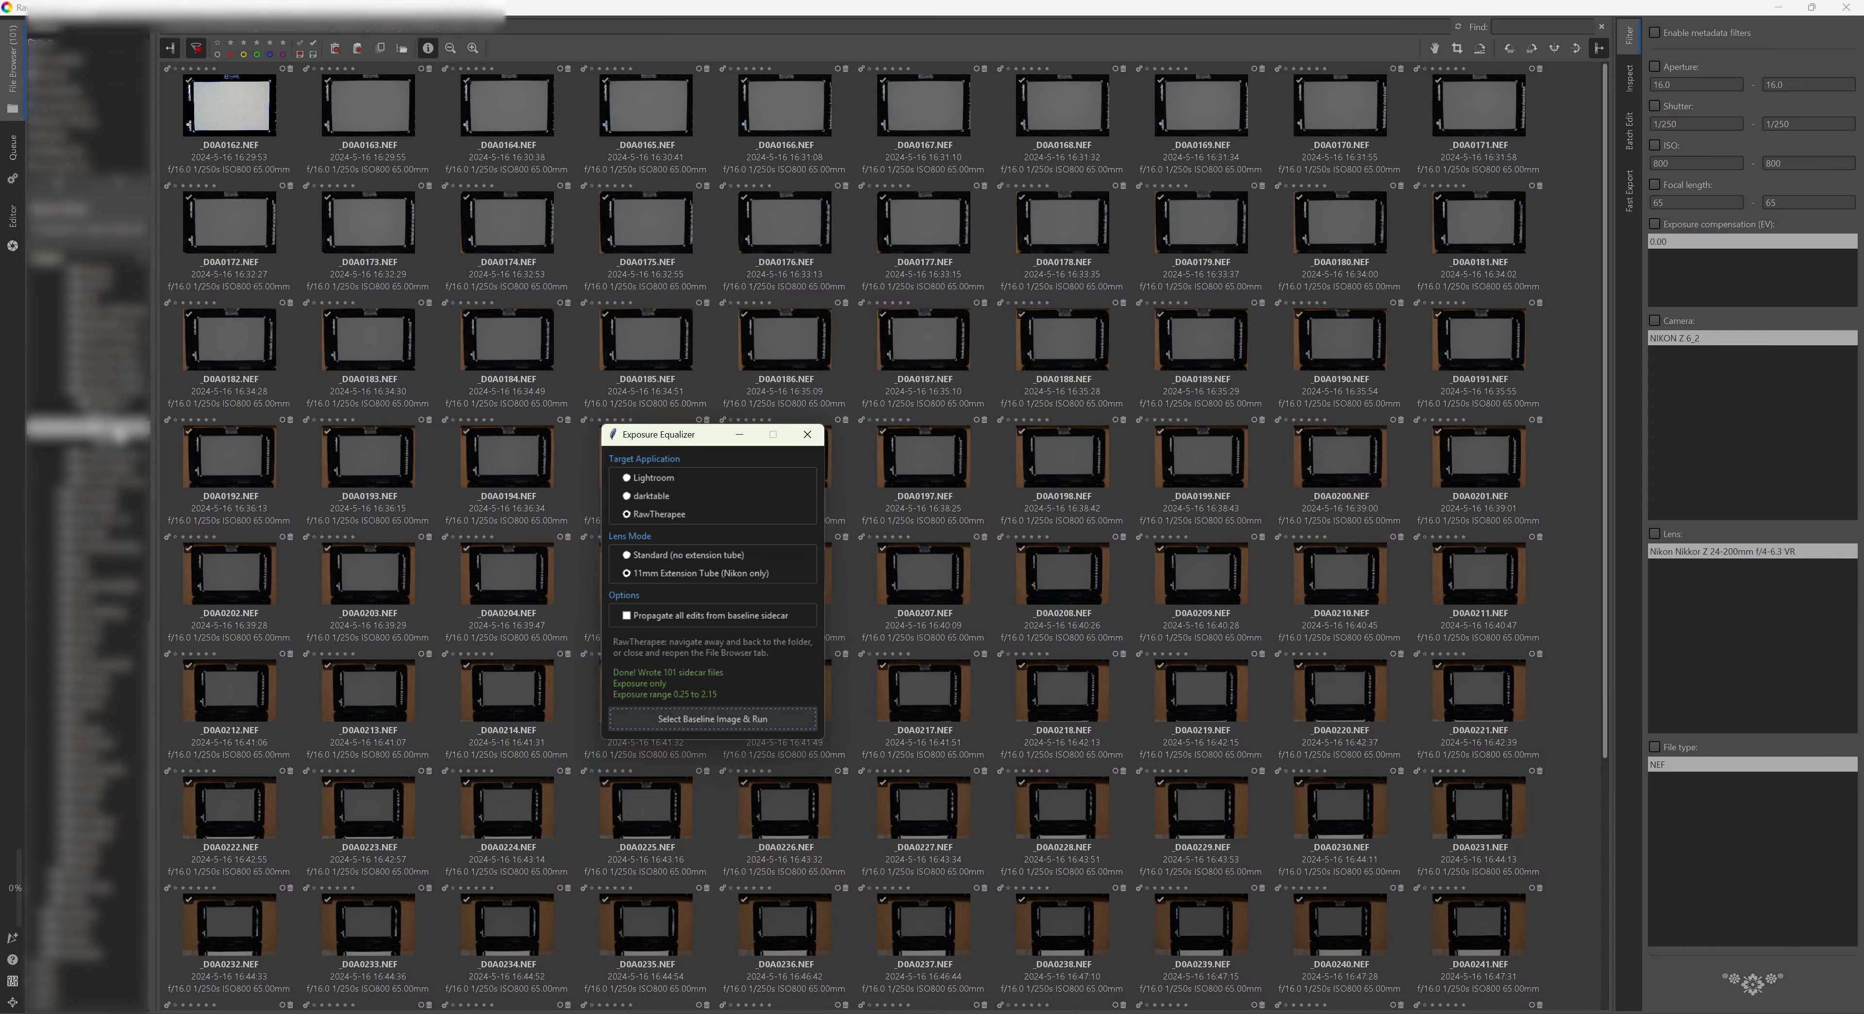
pyautogui.doubleClick(119, 435)
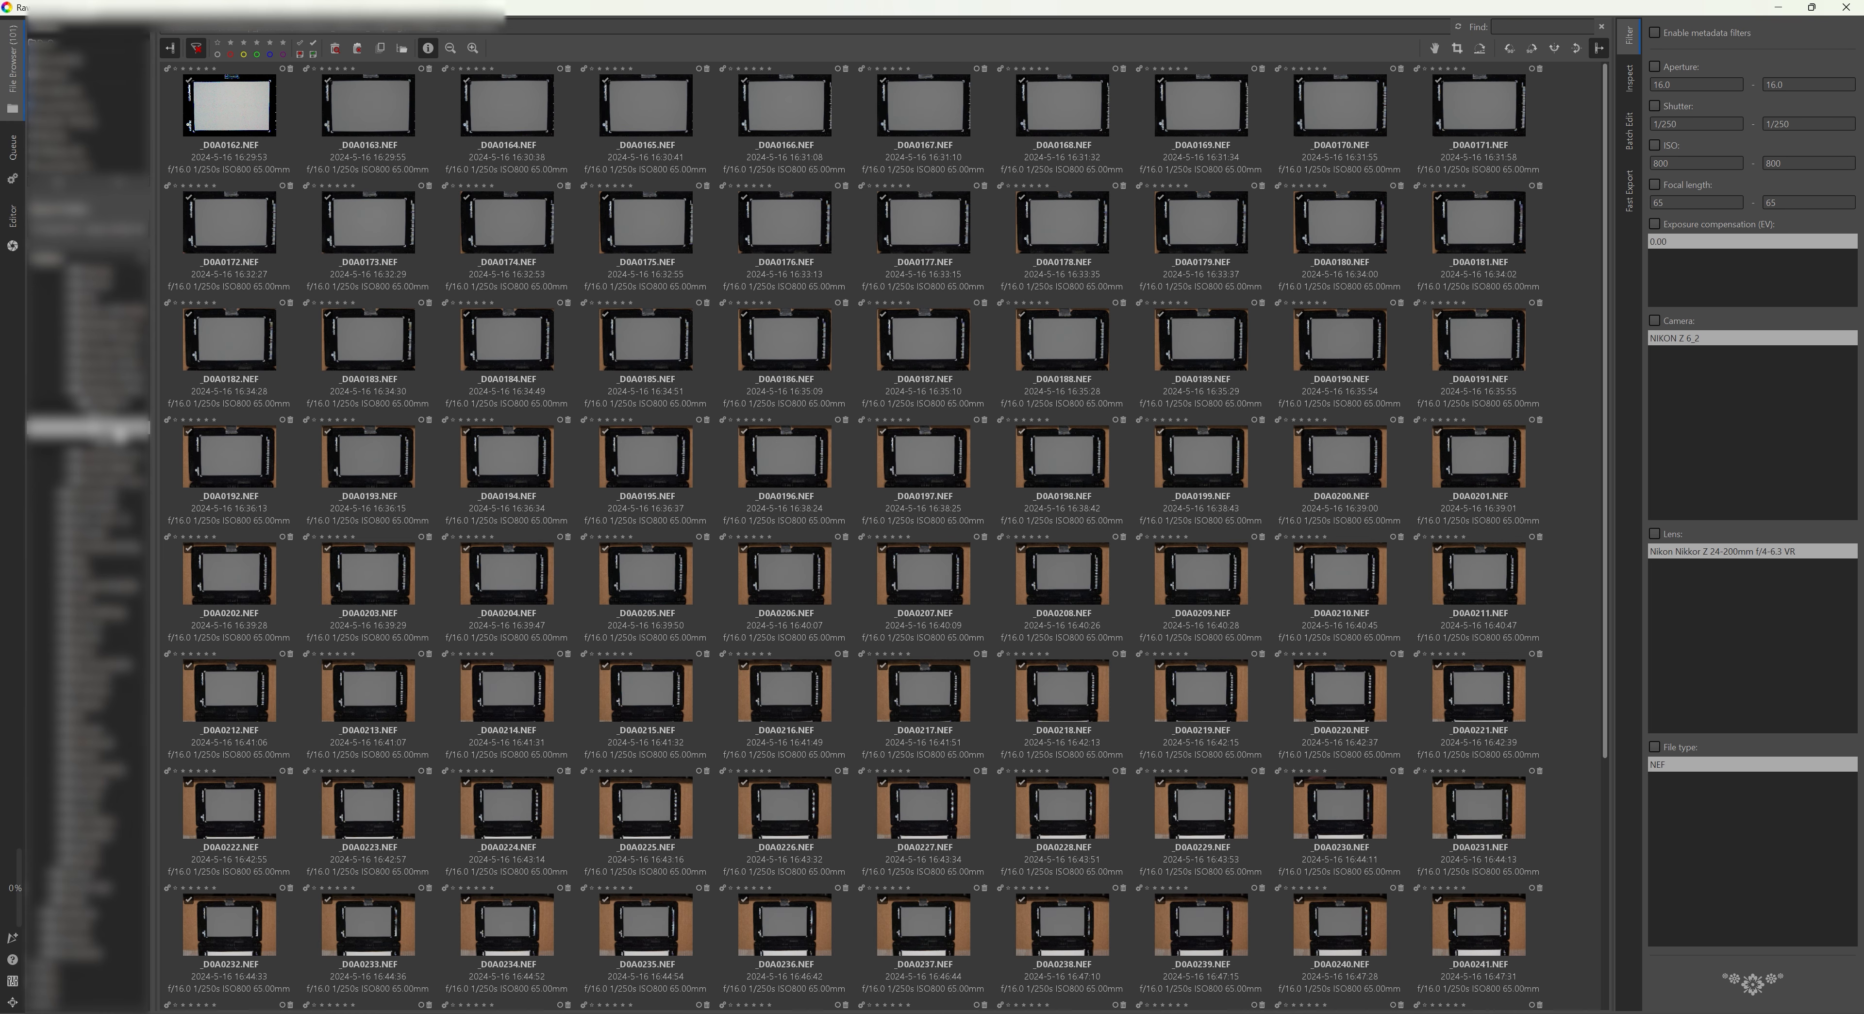
pyautogui.scroll(-5, 988, 501)
pyautogui.scroll(5, 984, 525)
pyautogui.scroll(-5, 520, 774)
# Switch to darktable and configure its storage preferences to create XMP files after edit and look for updated XMP files on startup.
pyautogui.click(520, 775)
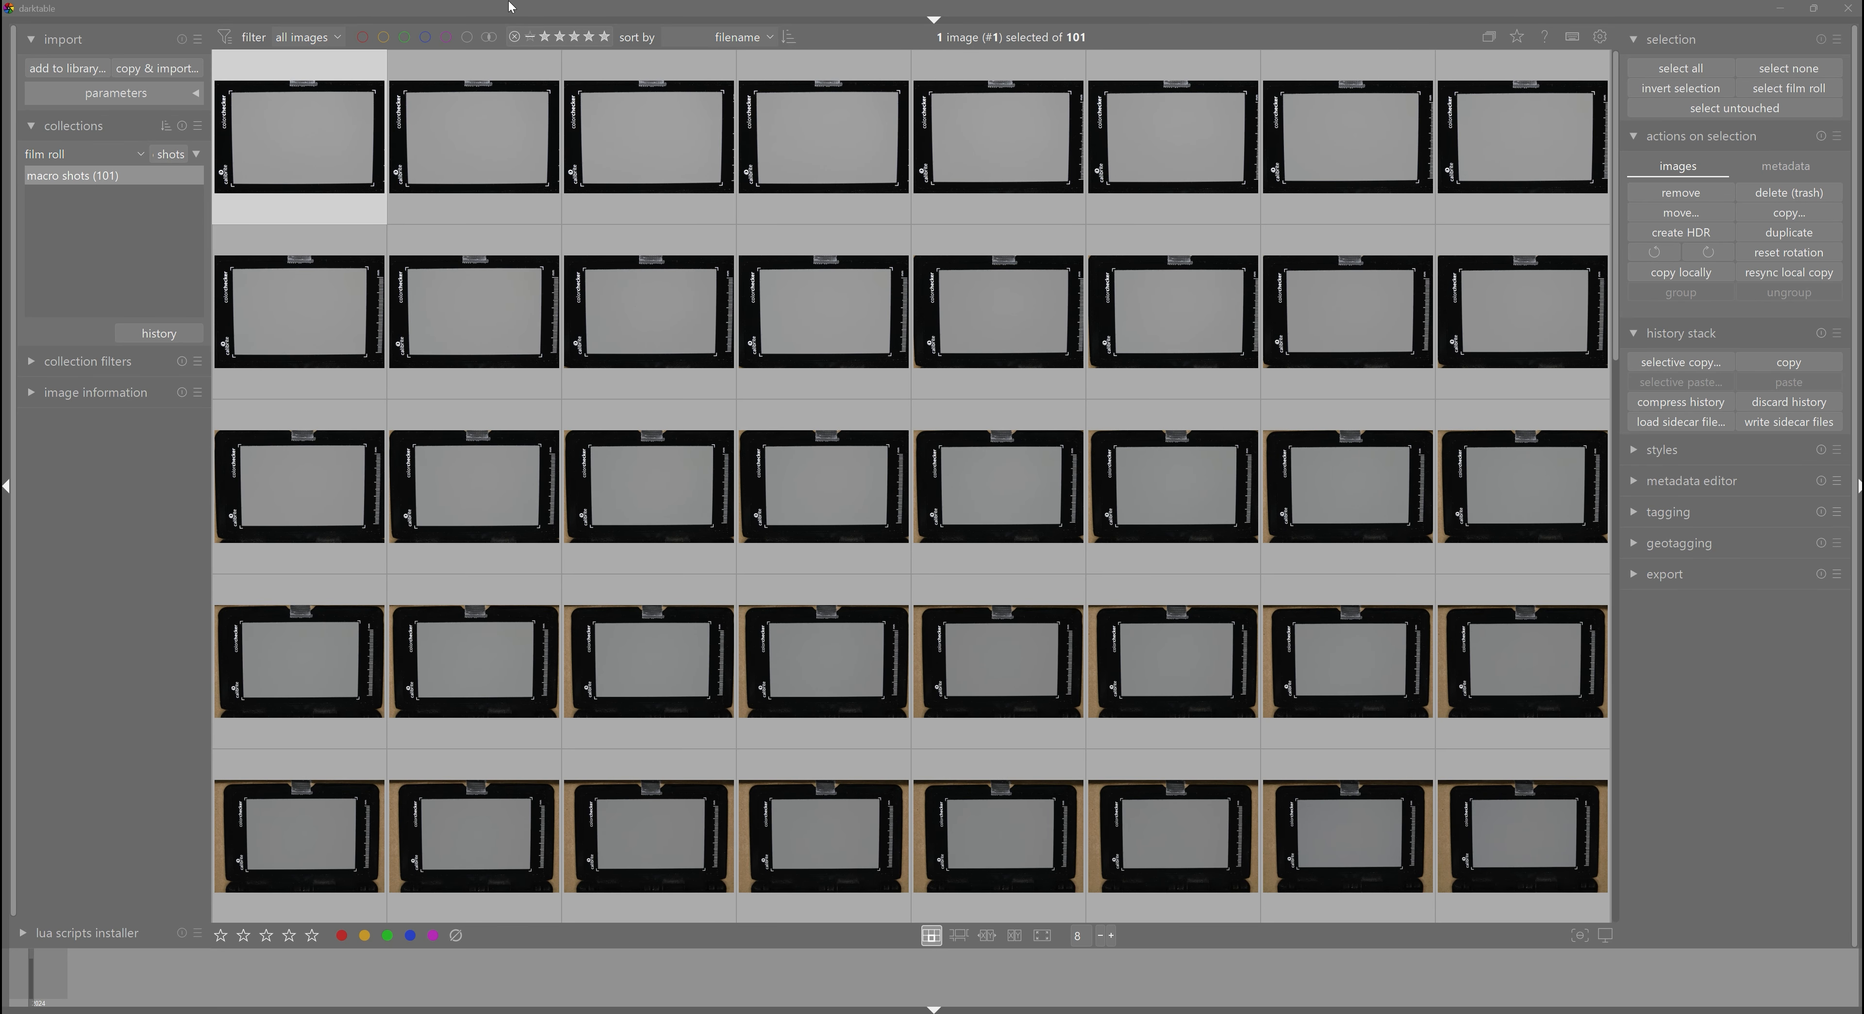
pyautogui.click(1600, 36)
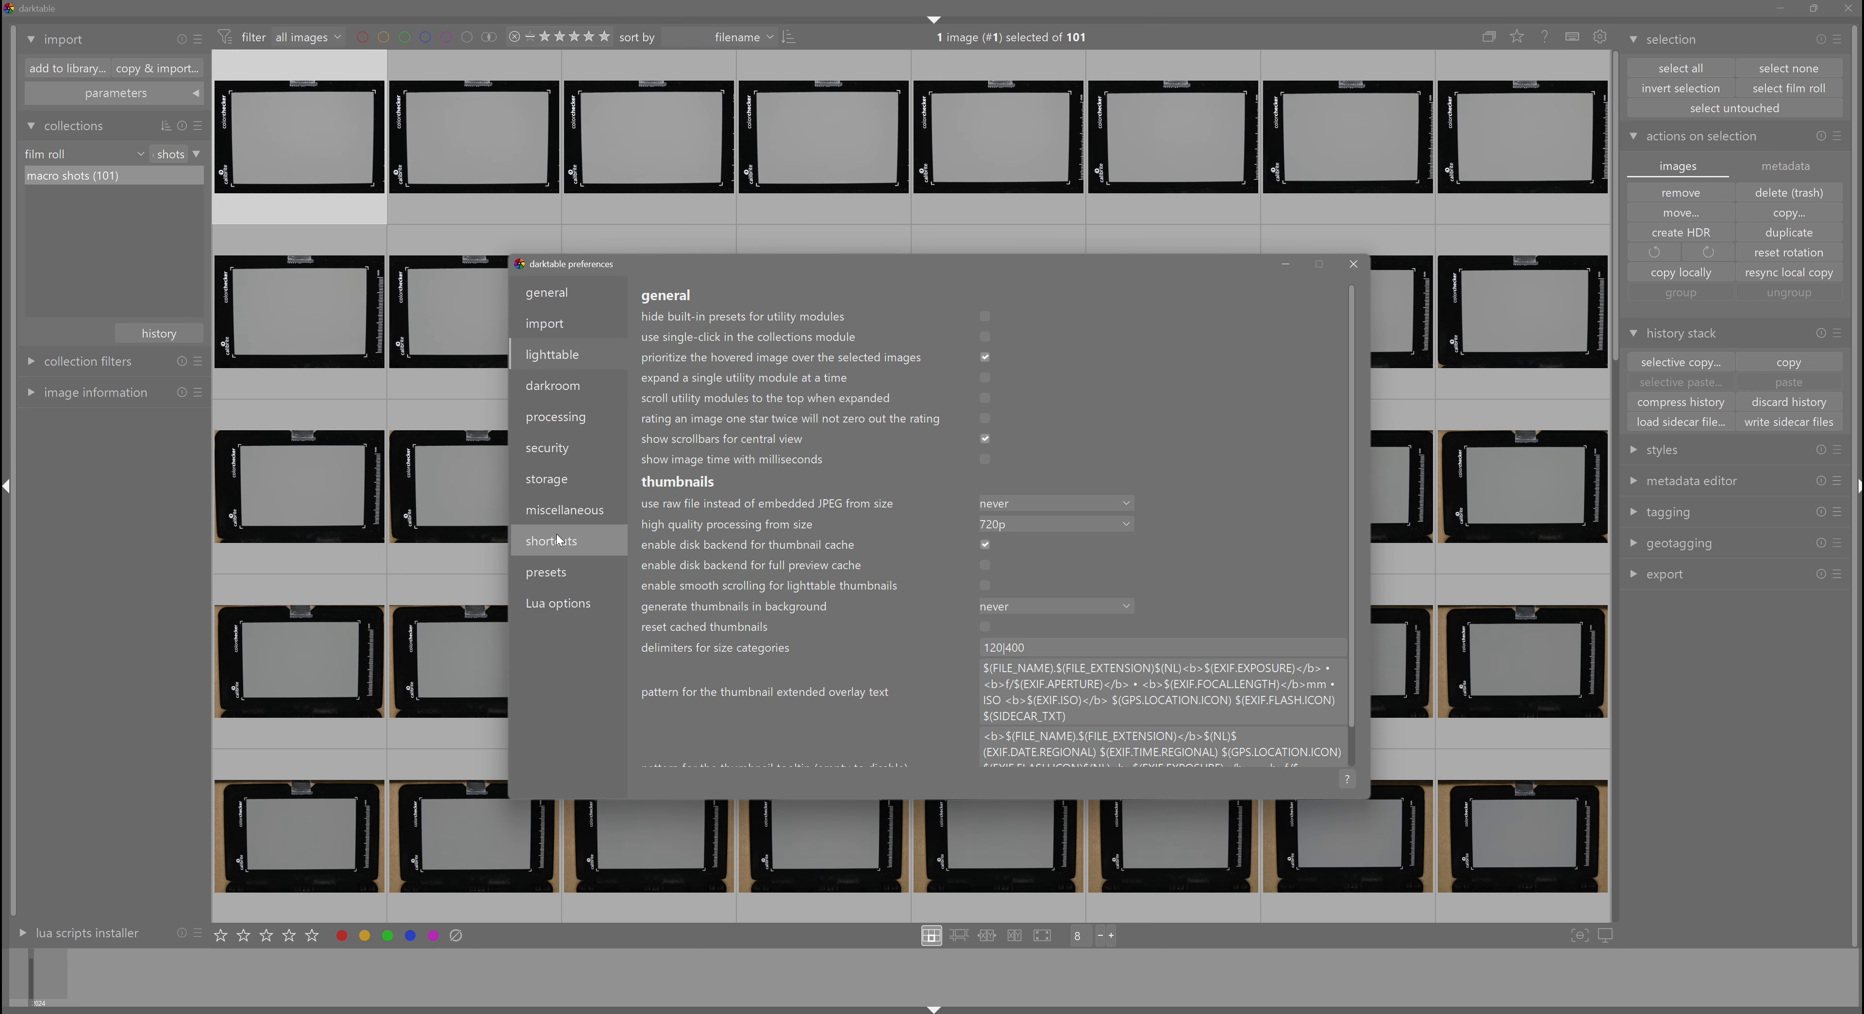
pyautogui.click(559, 479)
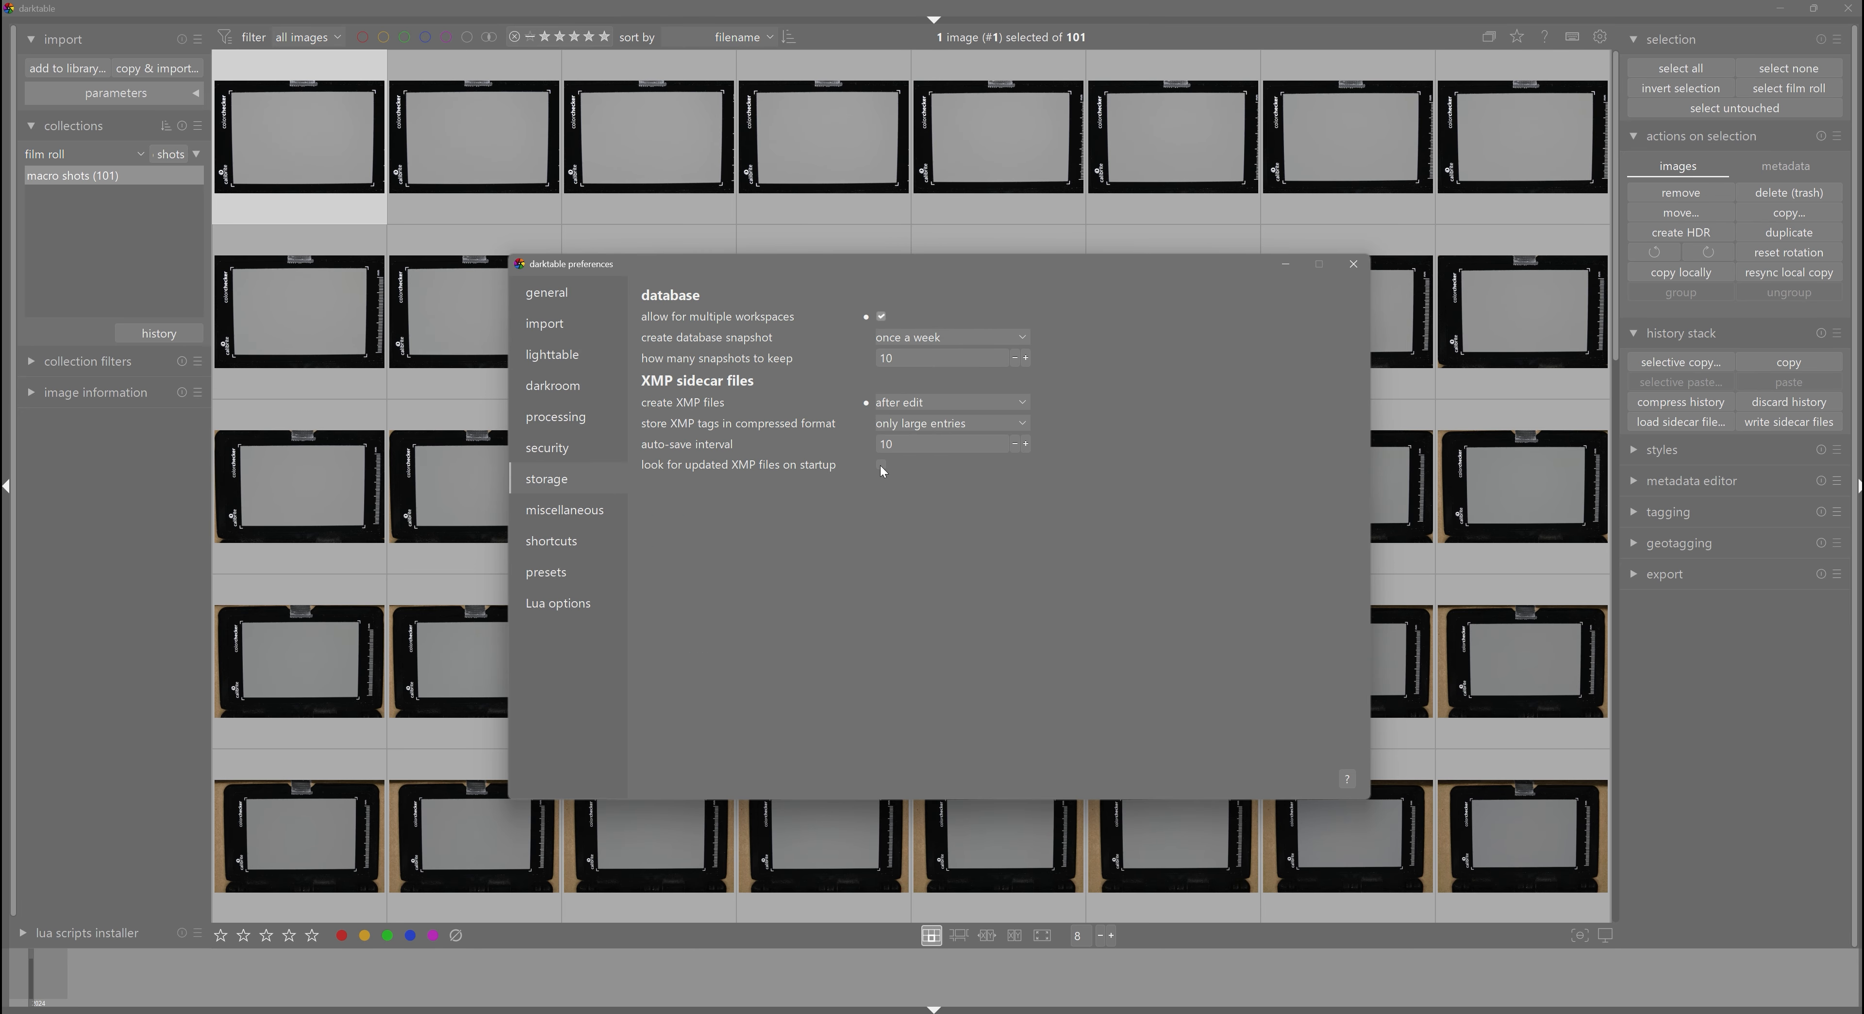
pyautogui.moveTo(884, 465)
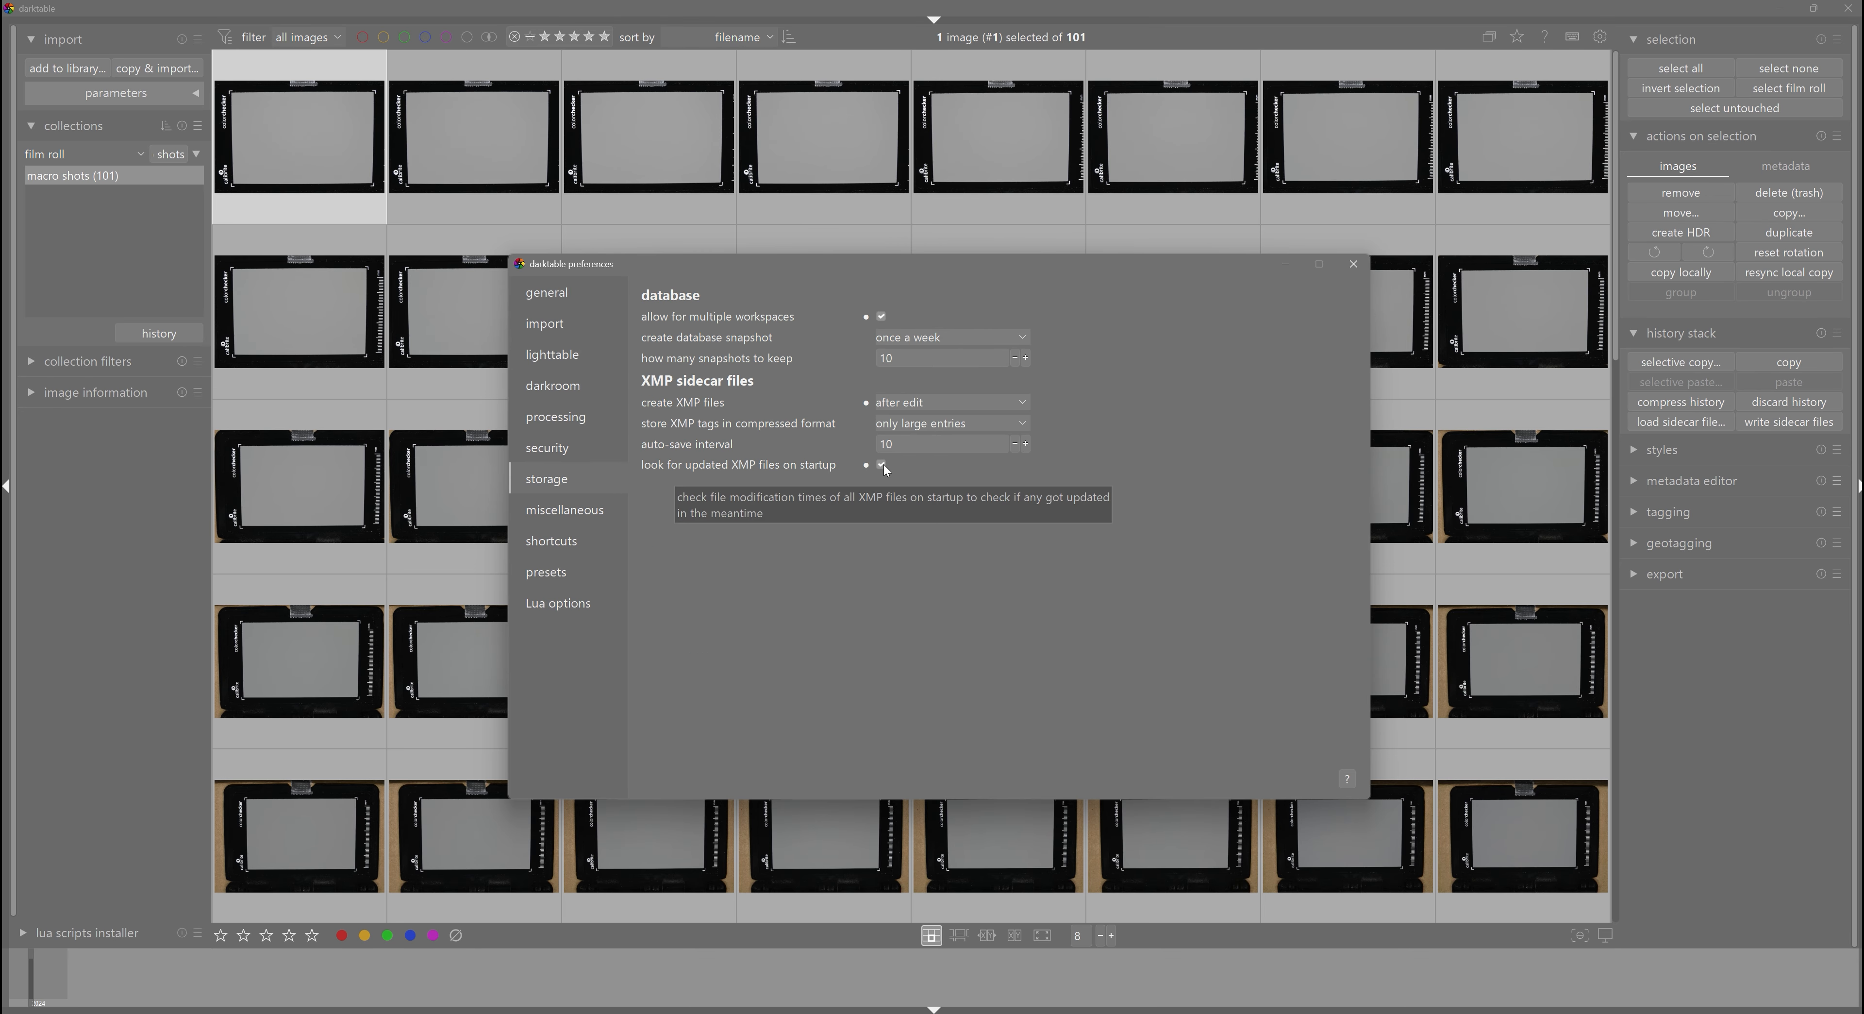
pyautogui.click(927, 401)
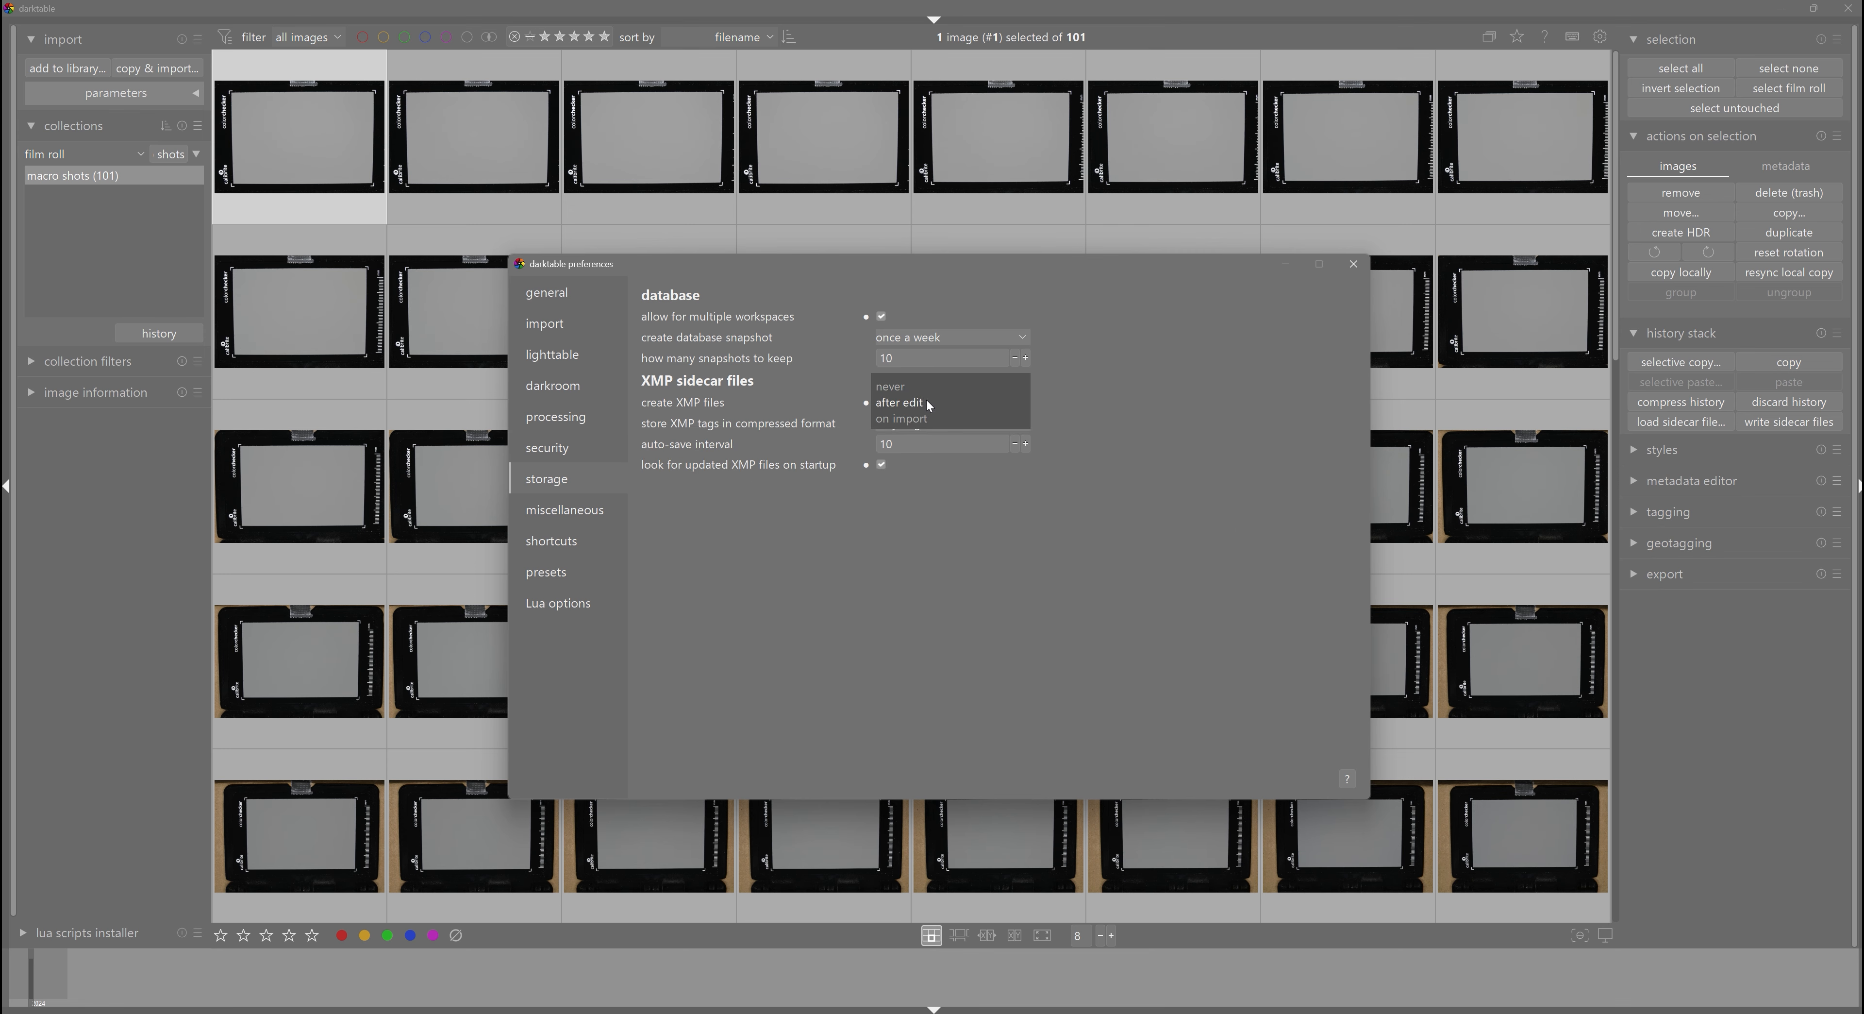
pyautogui.click(907, 400)
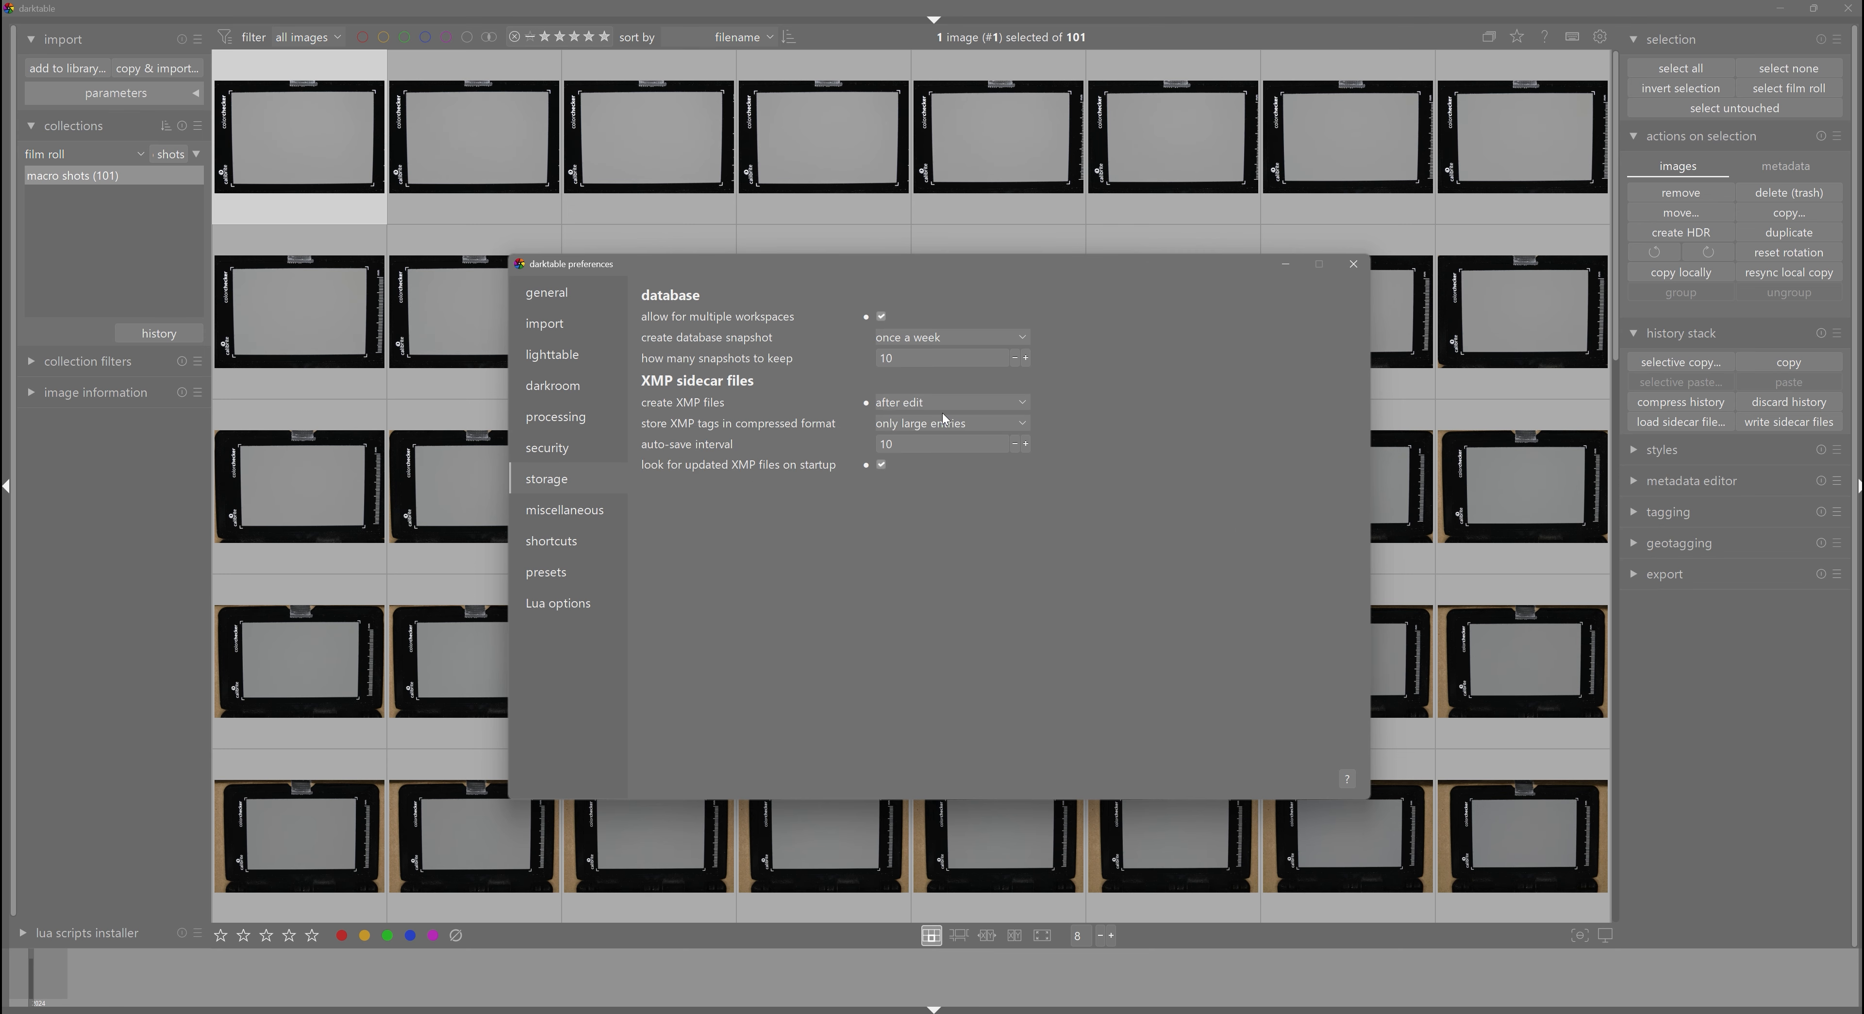
pyautogui.click(1350, 263)
# Open the first image in the darkroom and turn off its white balance module.
pyautogui.press('d')
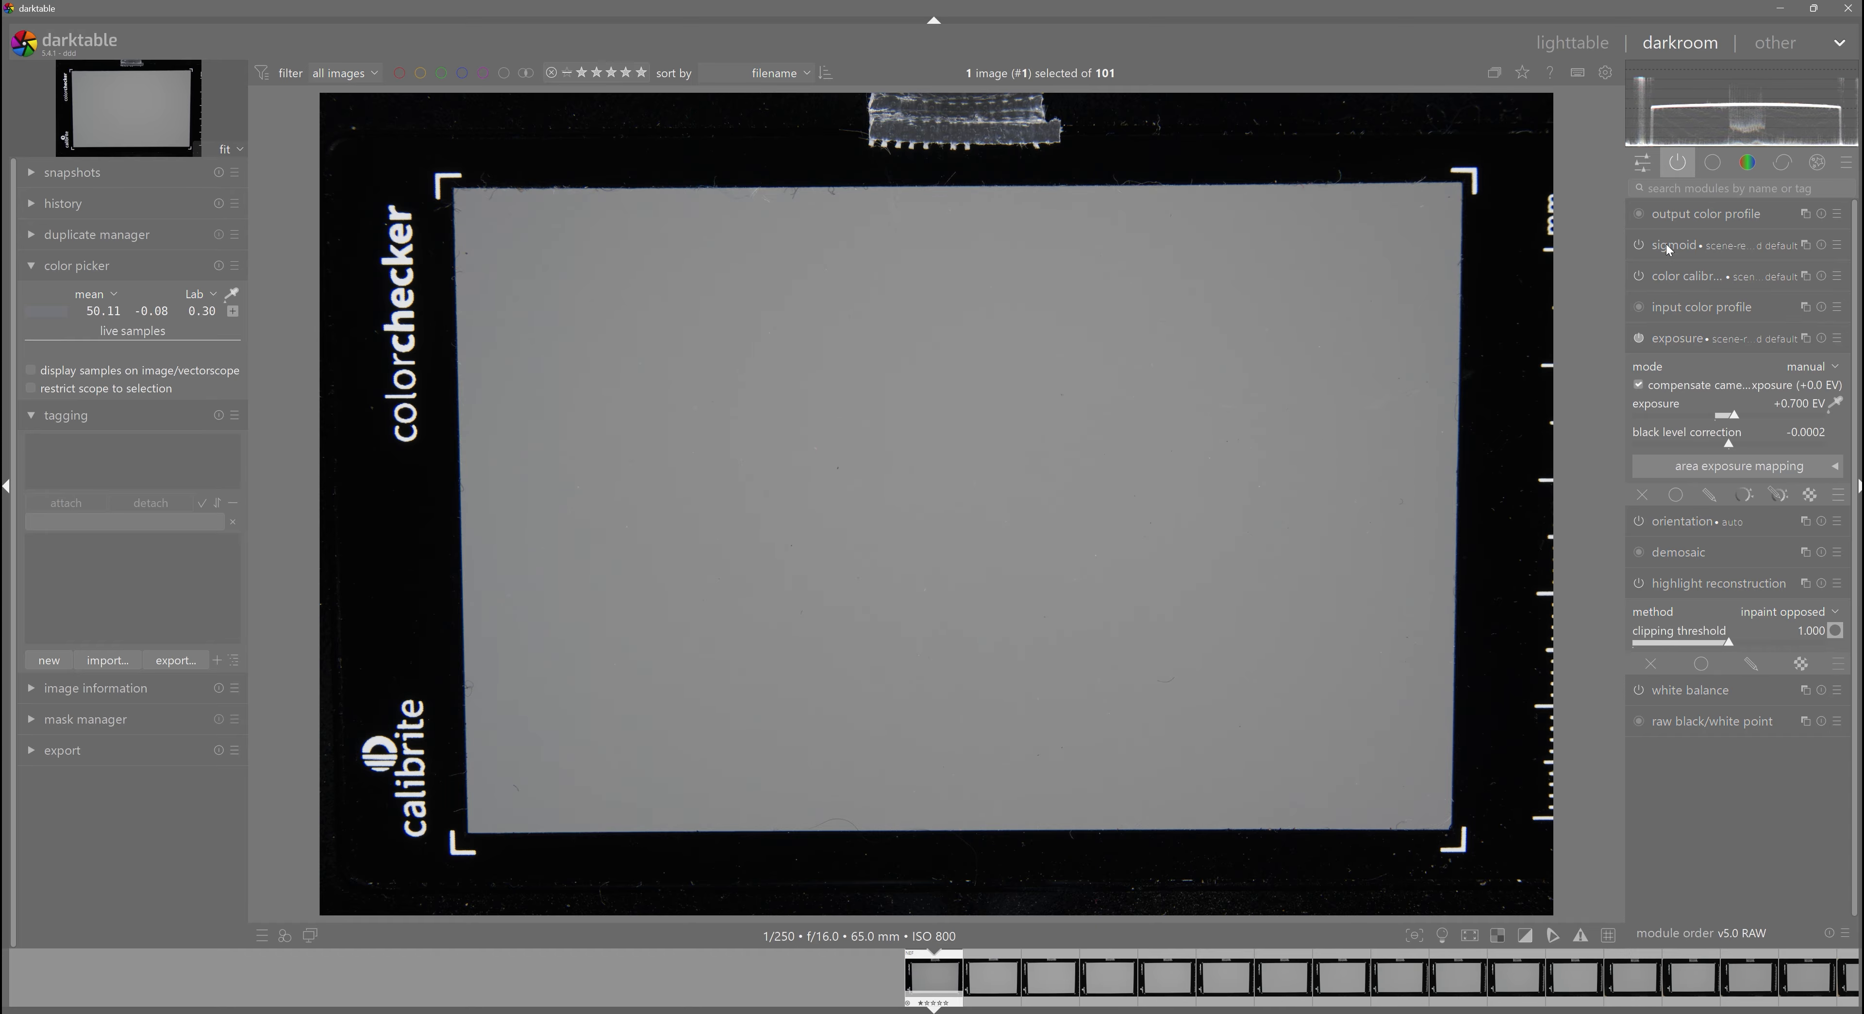
pyautogui.click(1693, 689)
pyautogui.click(1641, 463)
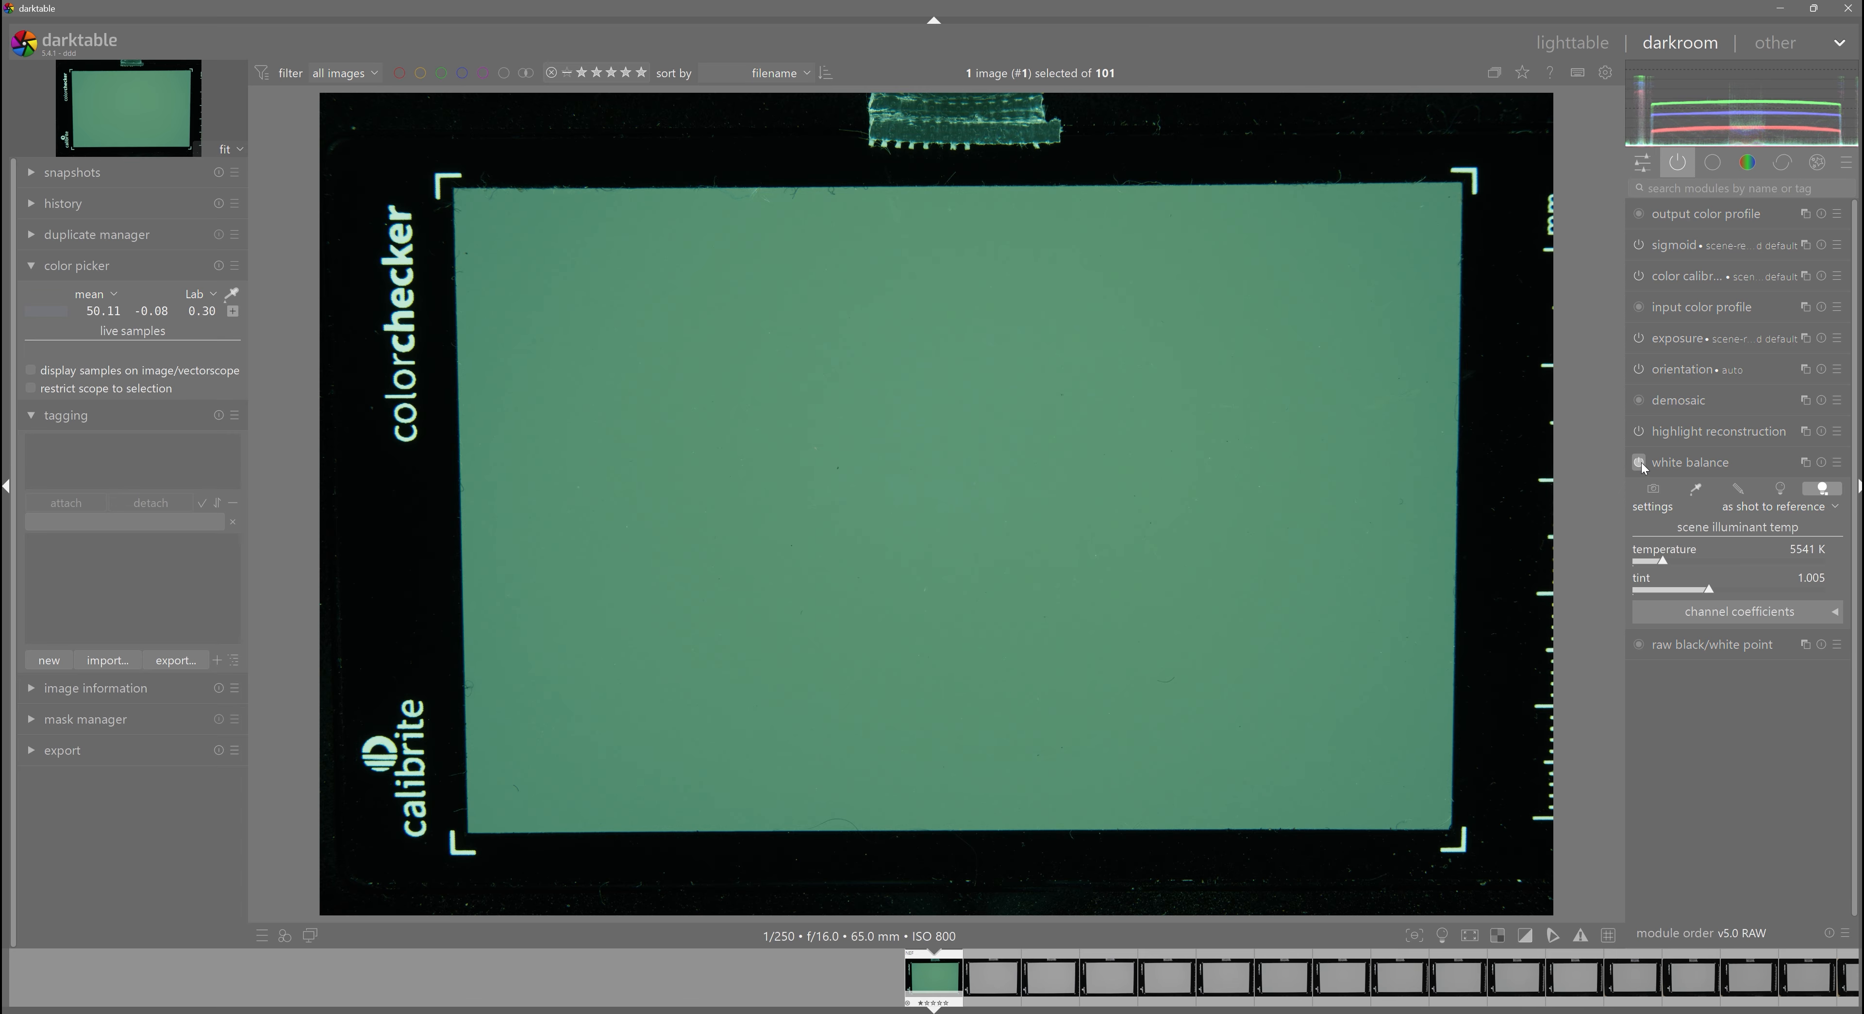
# Turn the white balance module back on, and turn off highlight reconstruction, color calibration and sigmoid.
pyautogui.click(1641, 462)
pyautogui.click(1640, 432)
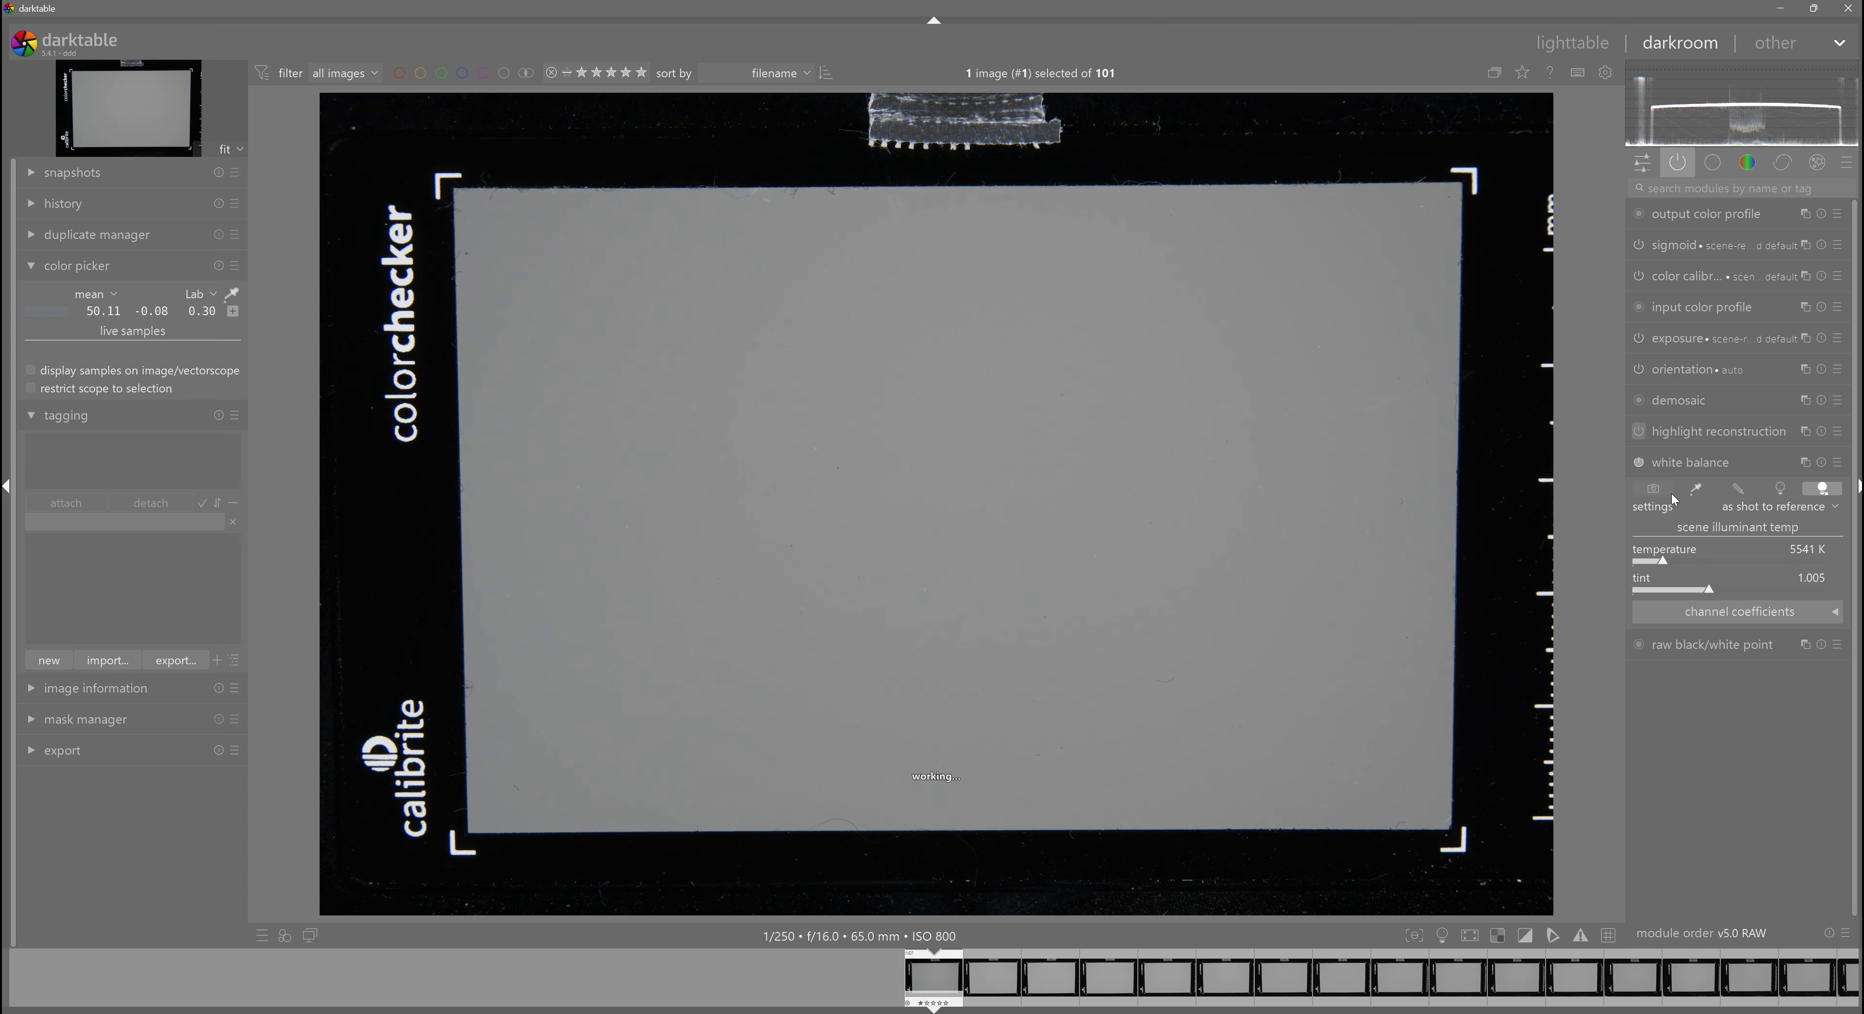
pyautogui.click(1691, 338)
pyautogui.click(1640, 275)
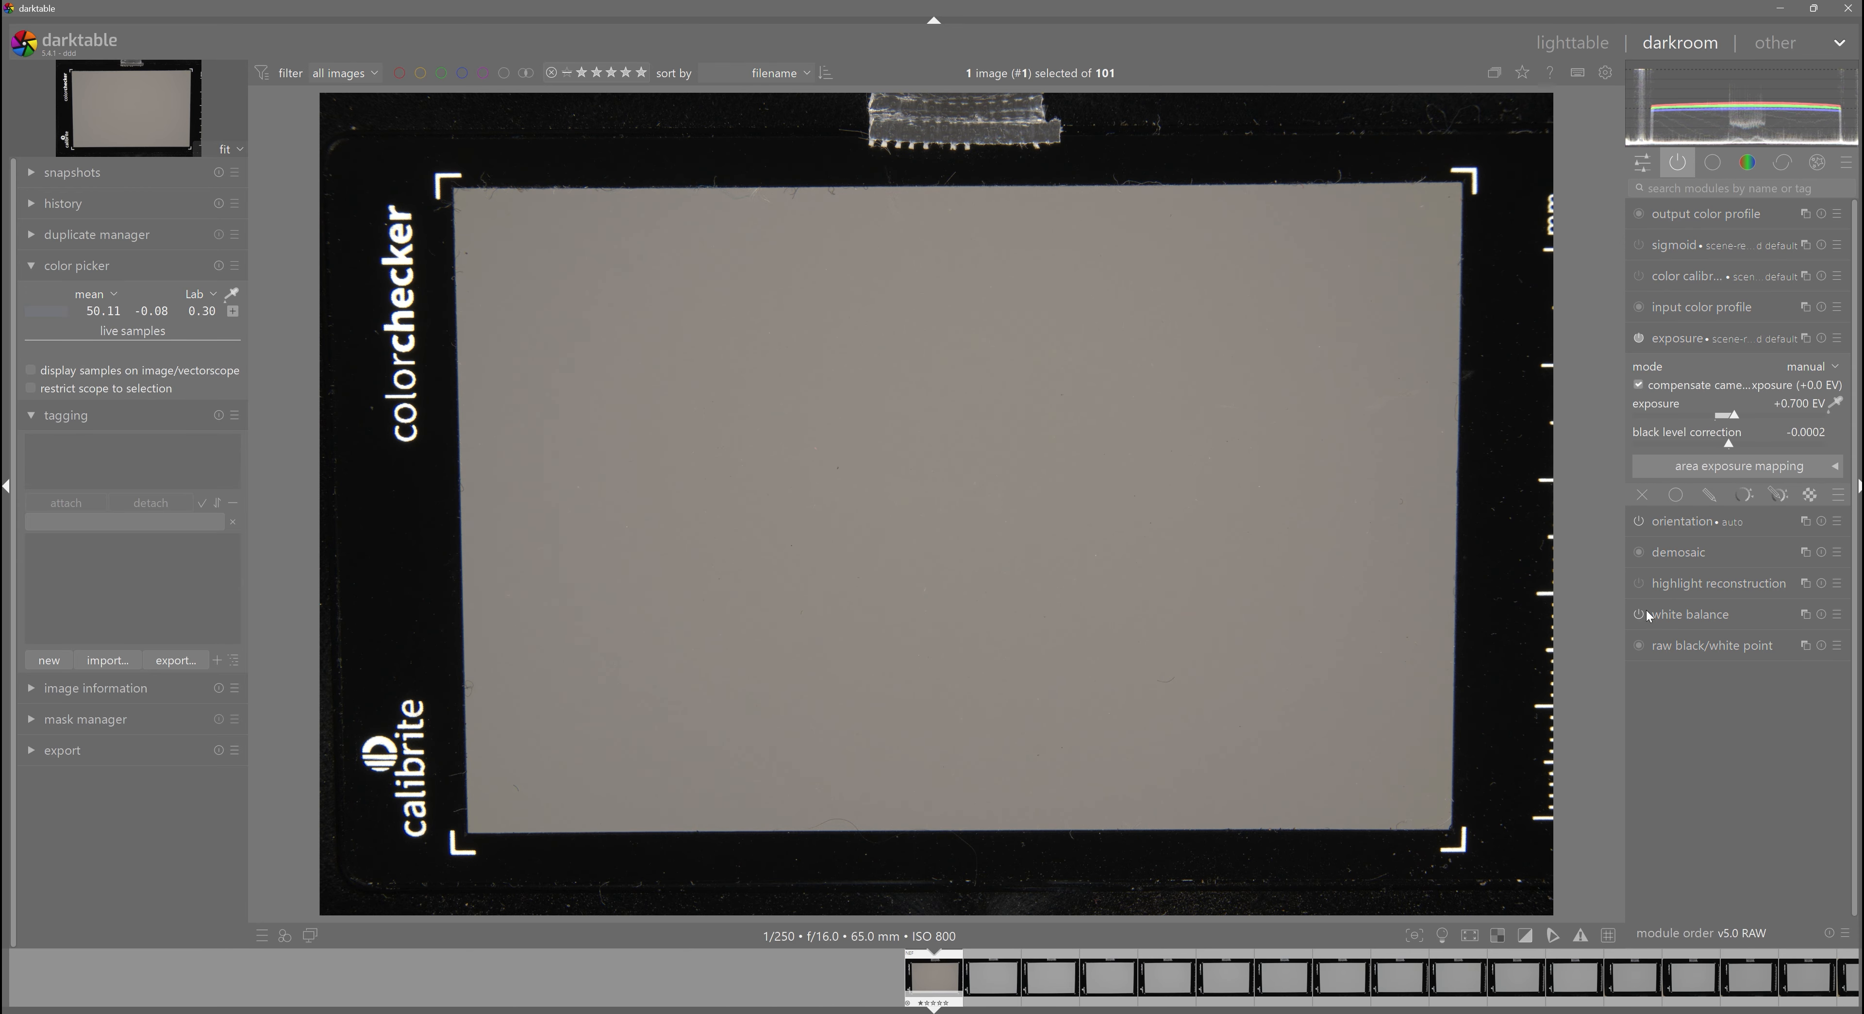
# Set the white balance from an image area inside the gray card.
pyautogui.click(1685, 616)
pyautogui.click(1696, 489)
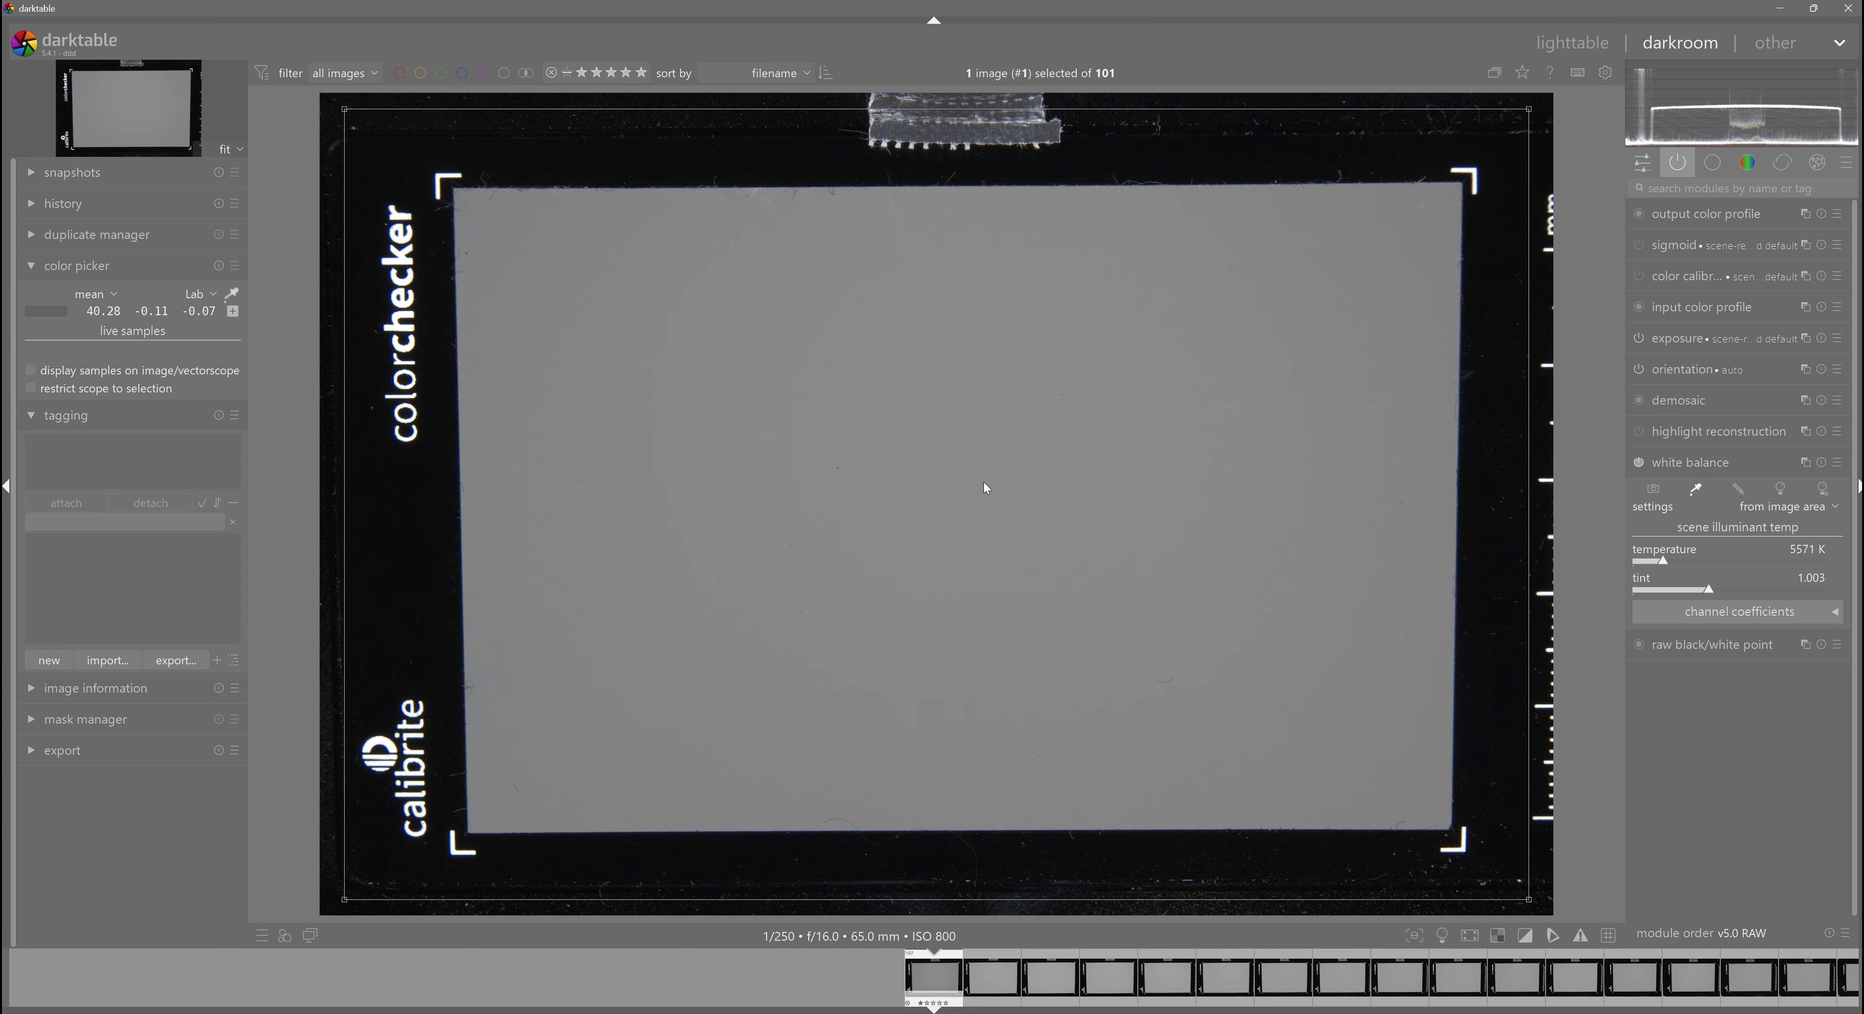
pyautogui.moveTo(731, 352)
pyautogui.mouseDown()
pyautogui.moveTo(891, 495)
pyautogui.moveTo(900, 445)
pyautogui.moveTo(1047, 506)
pyautogui.mouseUp()
# Add a live Lab sample at the gray card's centre, and set the exposure to +0.274 EV by picking an area of the card.
pyautogui.click(1686, 338)
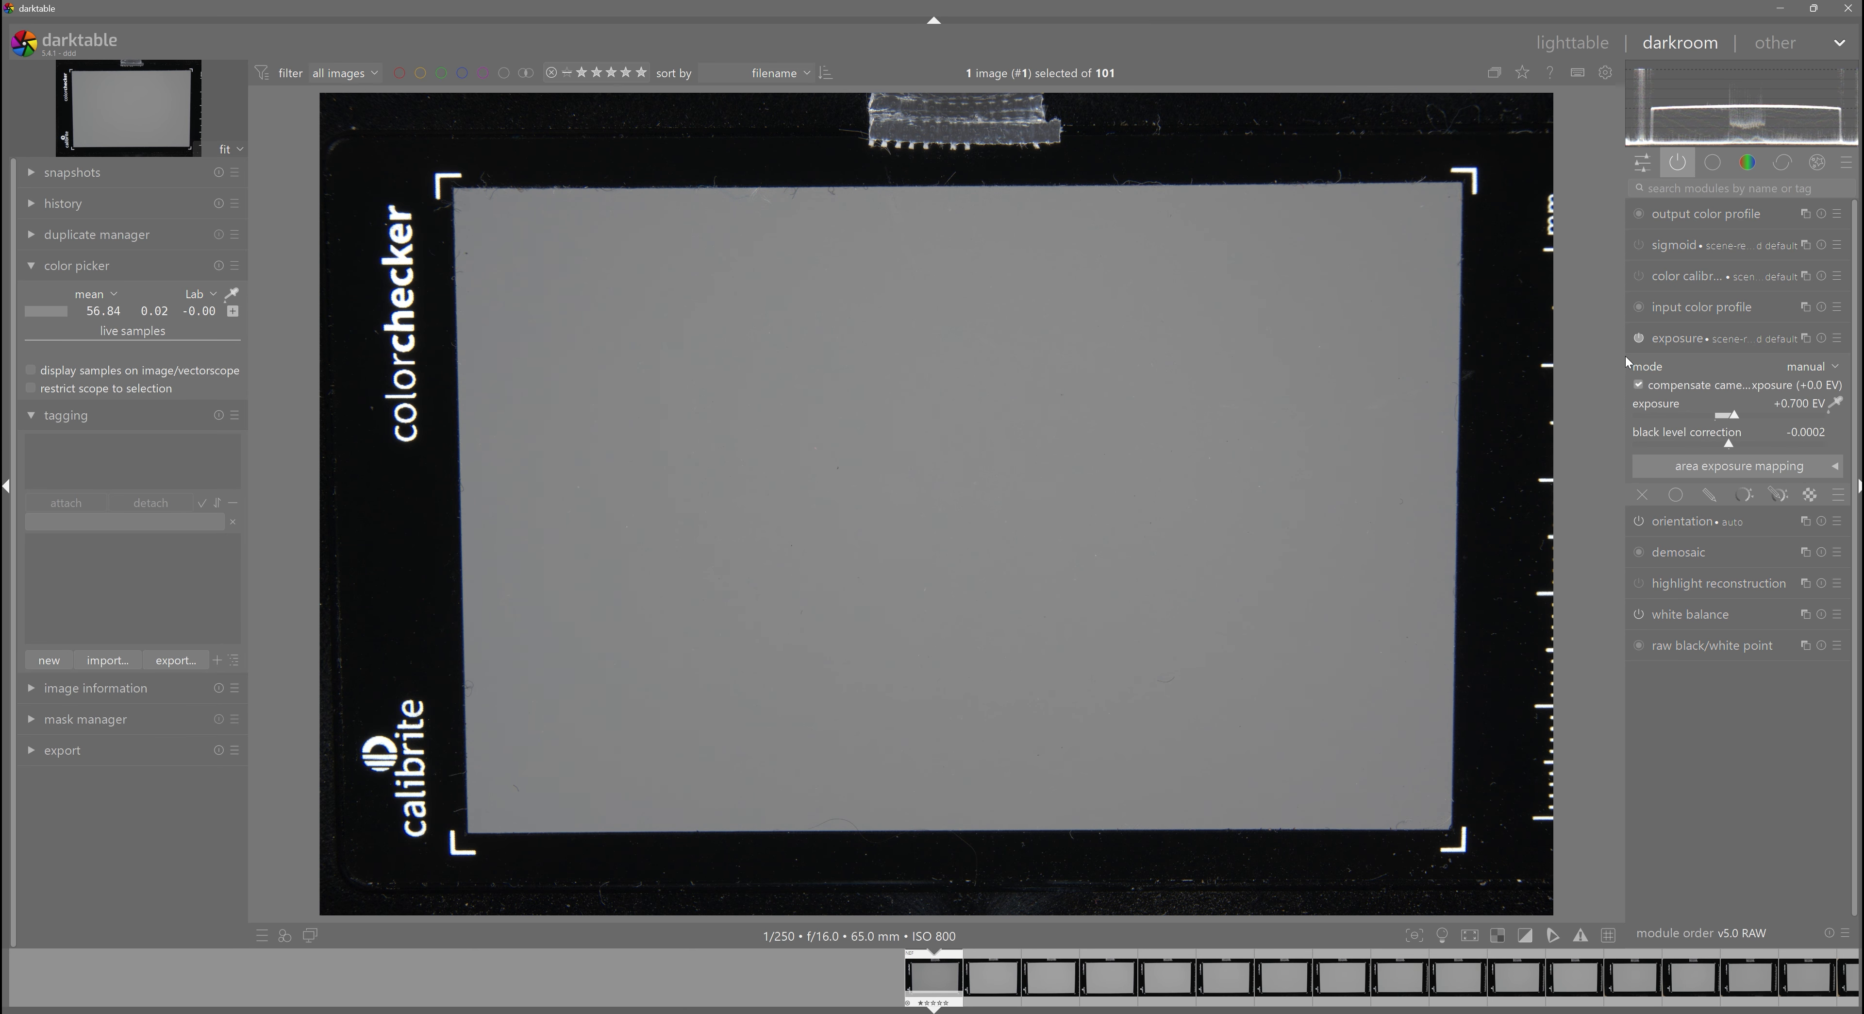
pyautogui.click(232, 293)
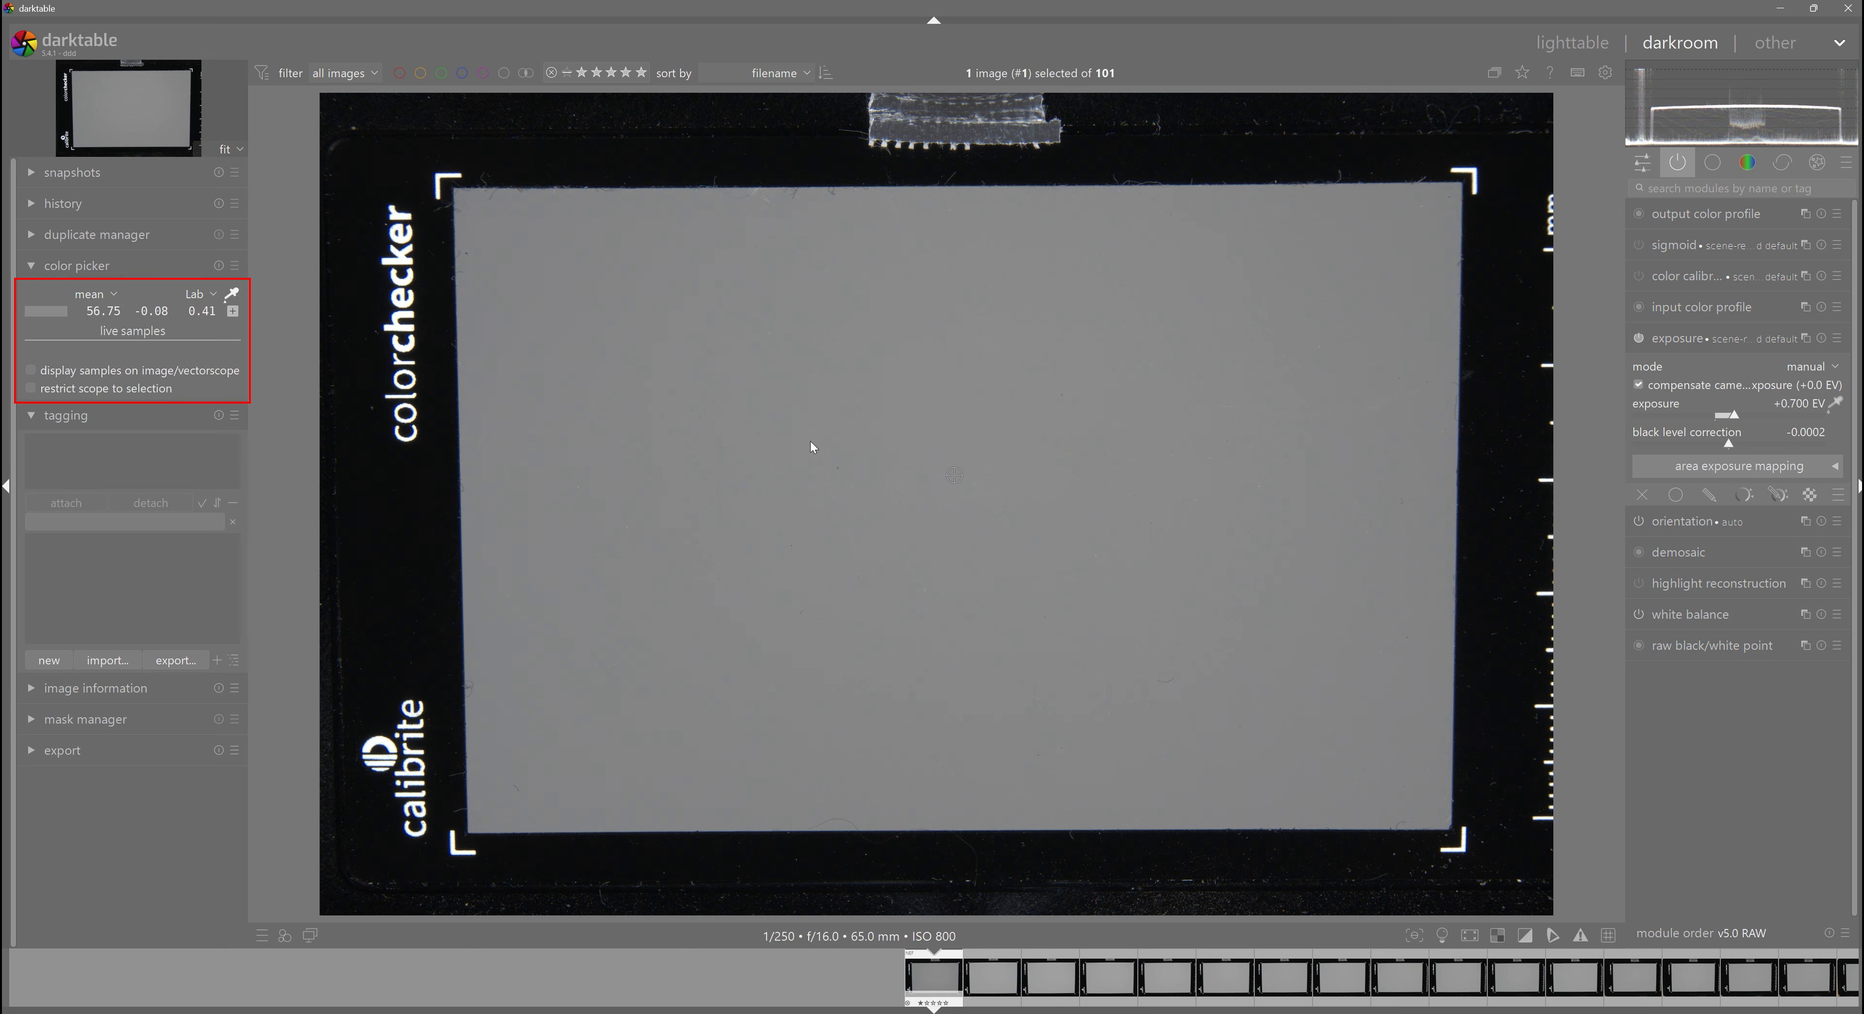
pyautogui.click(970, 488)
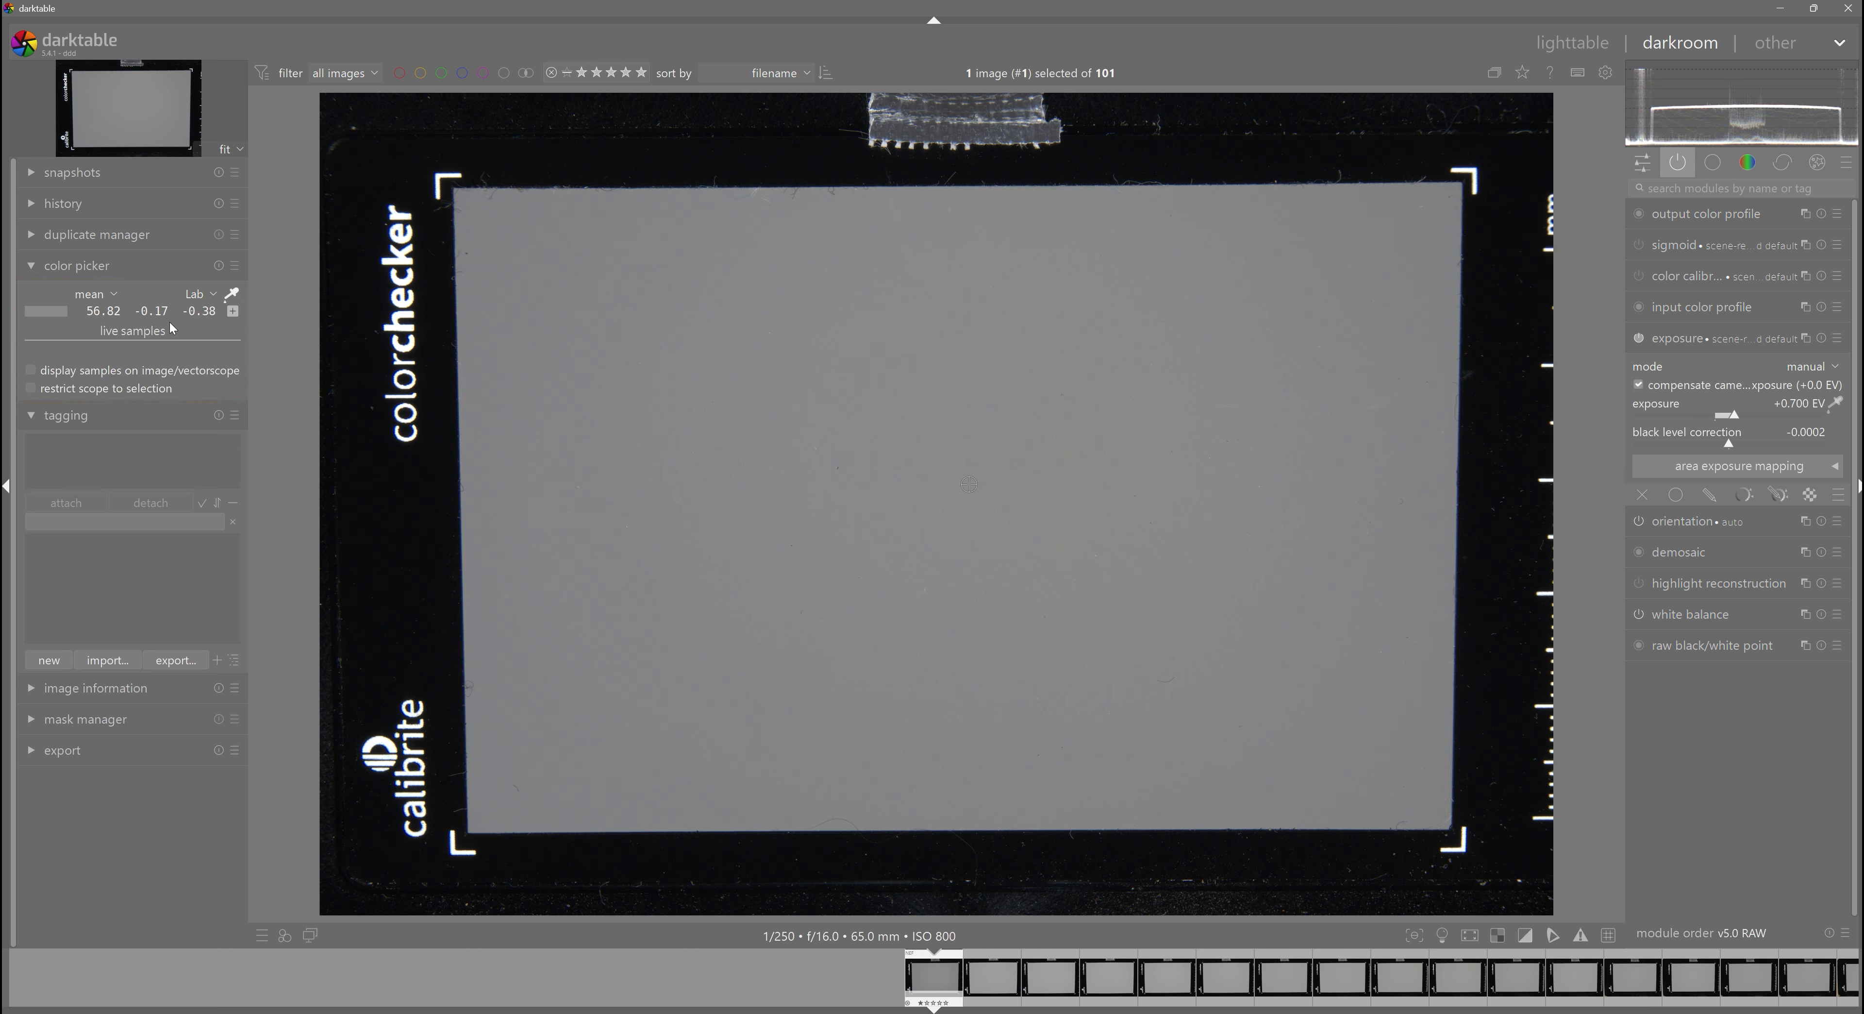
pyautogui.click(233, 311)
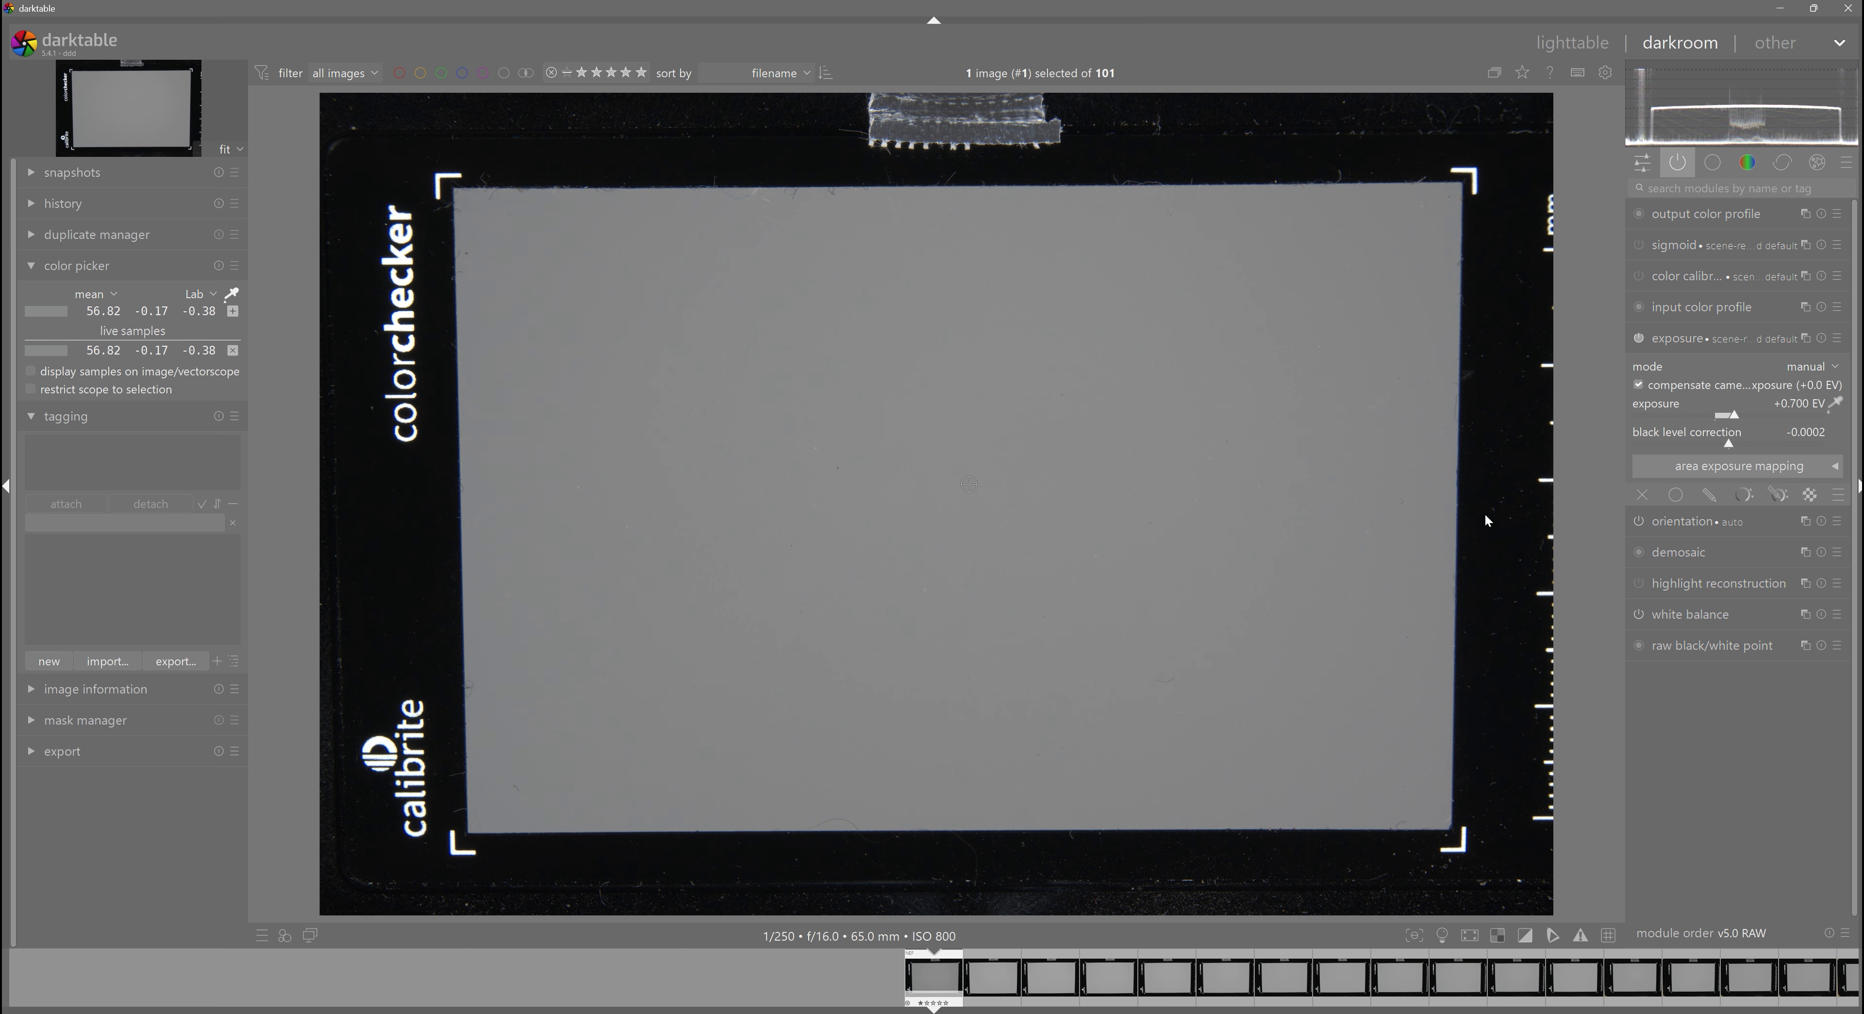
pyautogui.click(1836, 406)
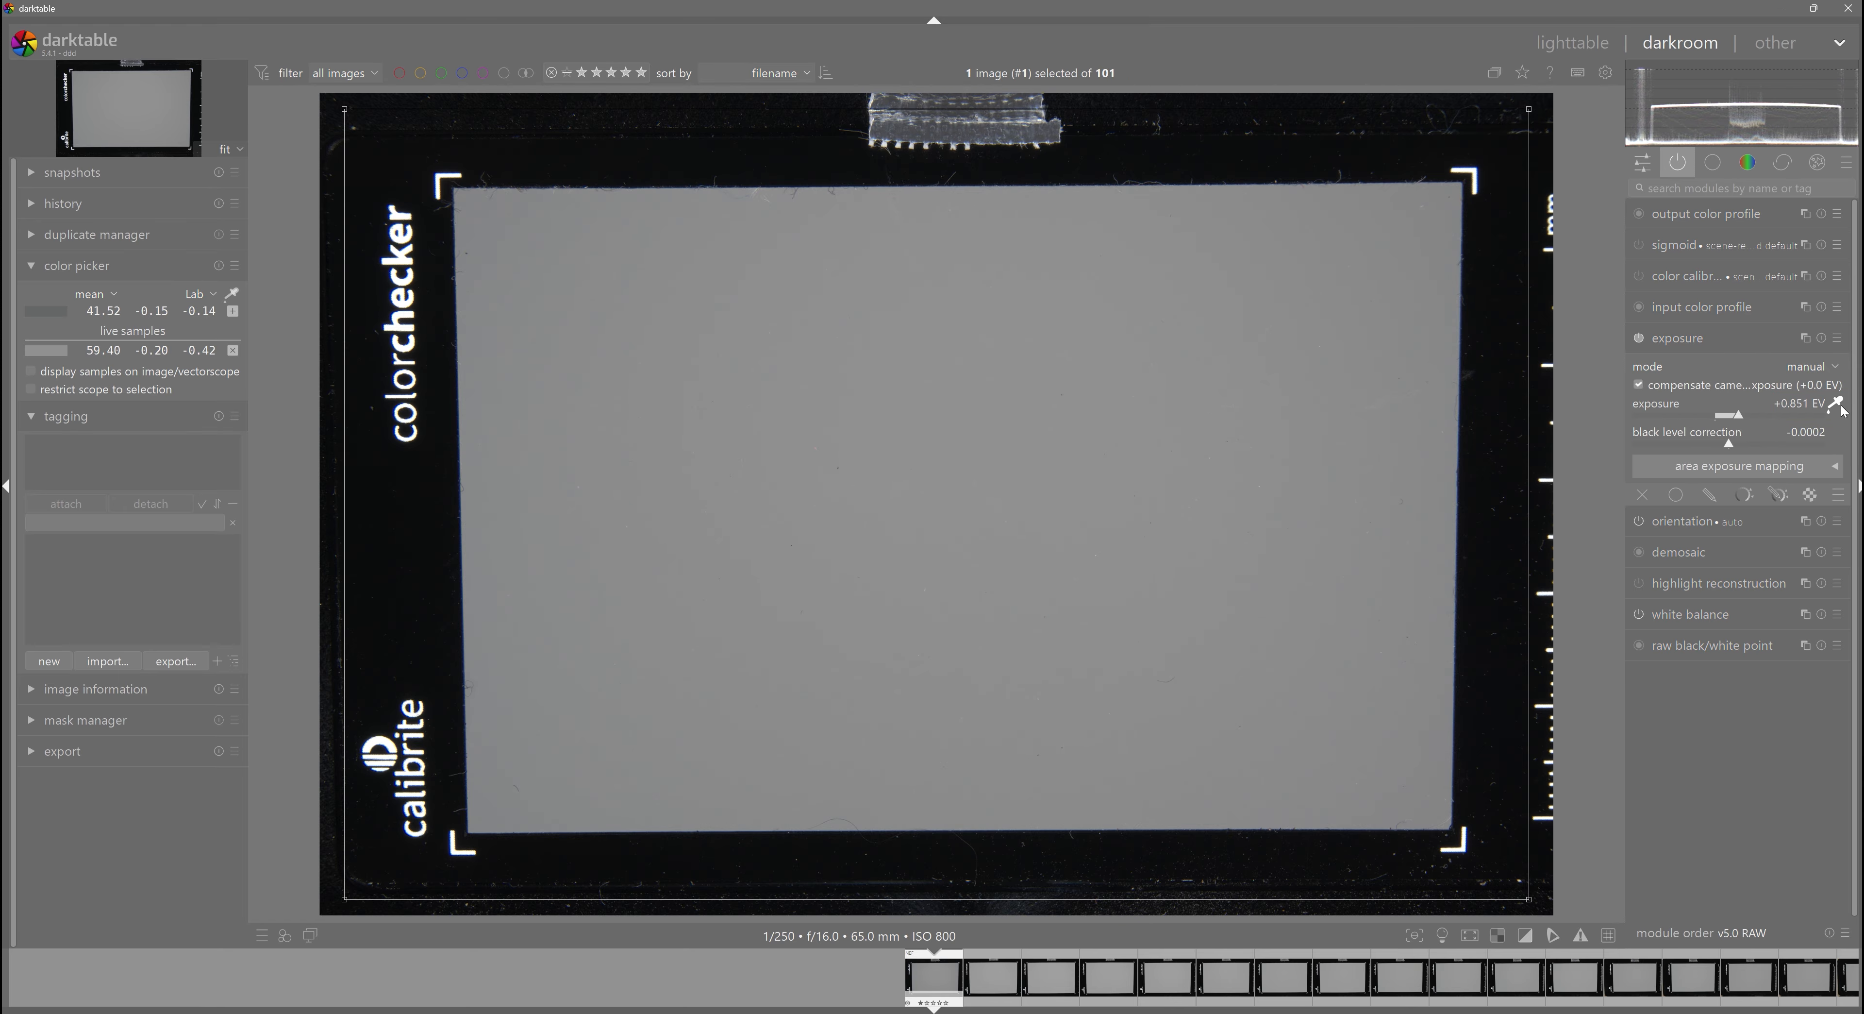
pyautogui.moveTo(886, 428); pyautogui.dragTo(955, 474)
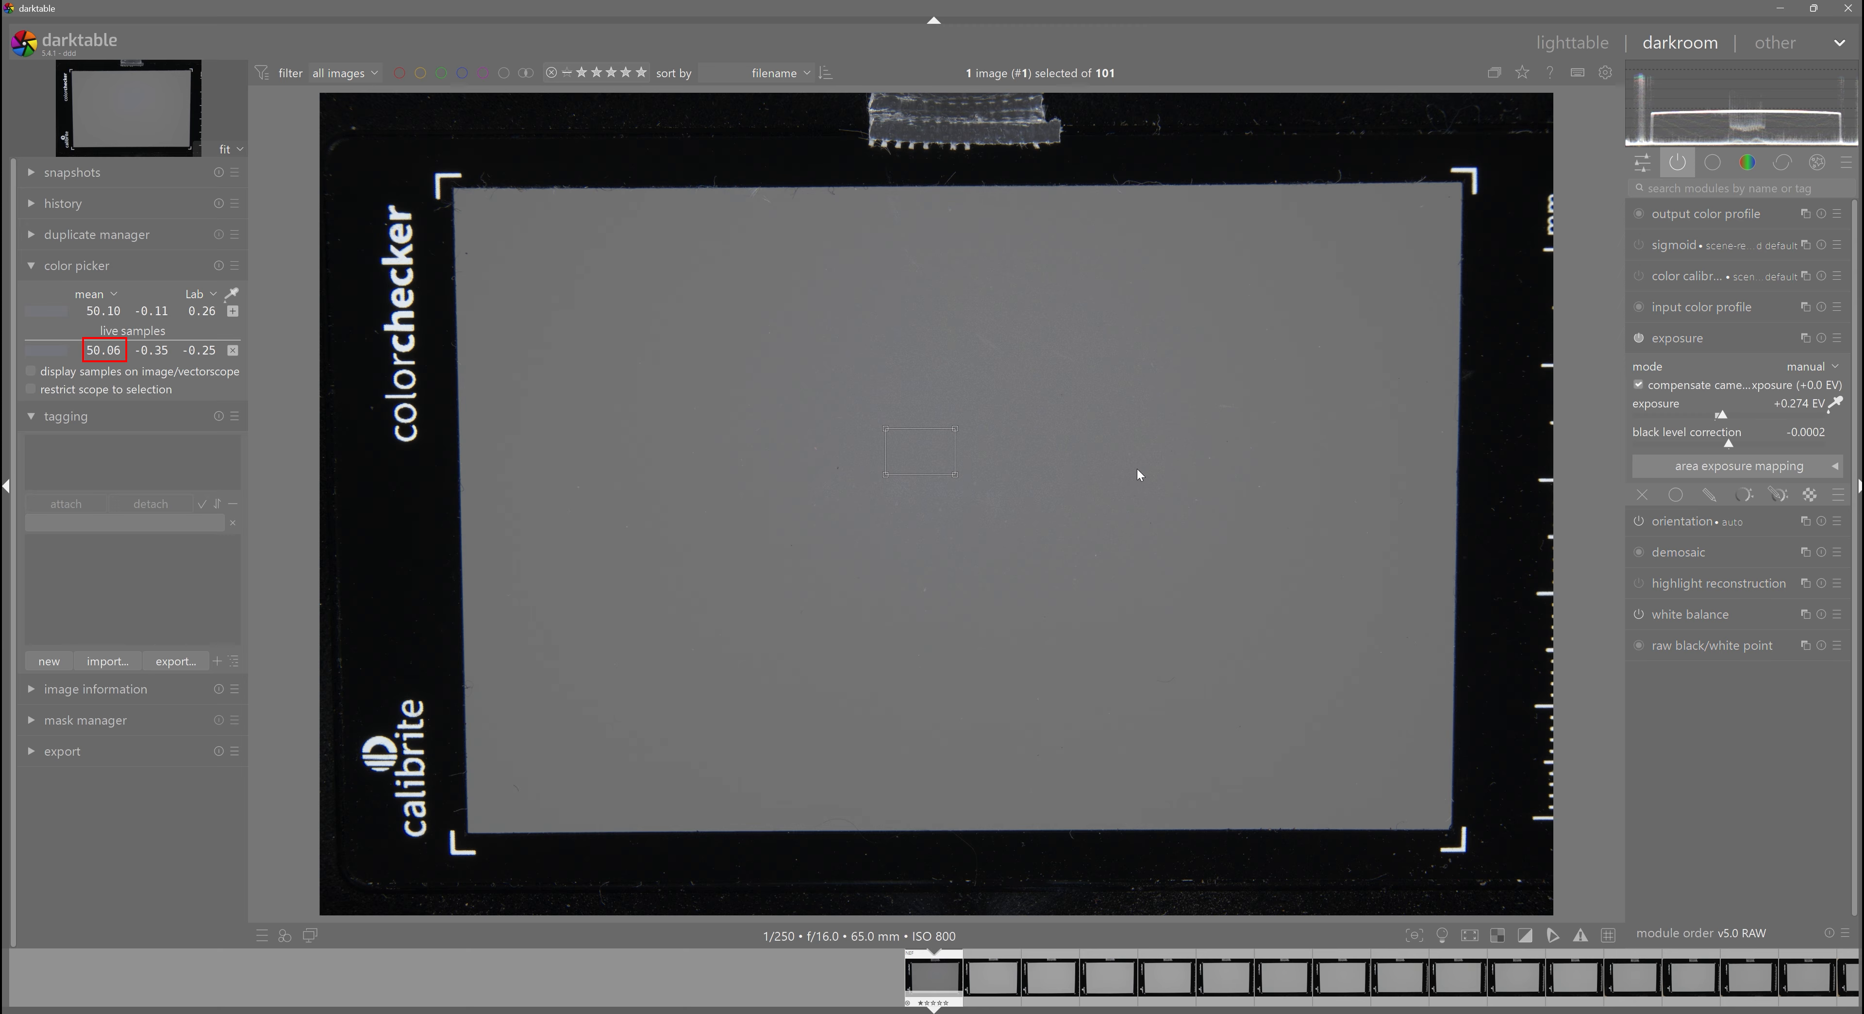
# Switch to Exposure Equalizer and run it for darktable with _D0A0162.NEF as the baseline image, propagating all edits.
pyautogui.click(1455, 1012)
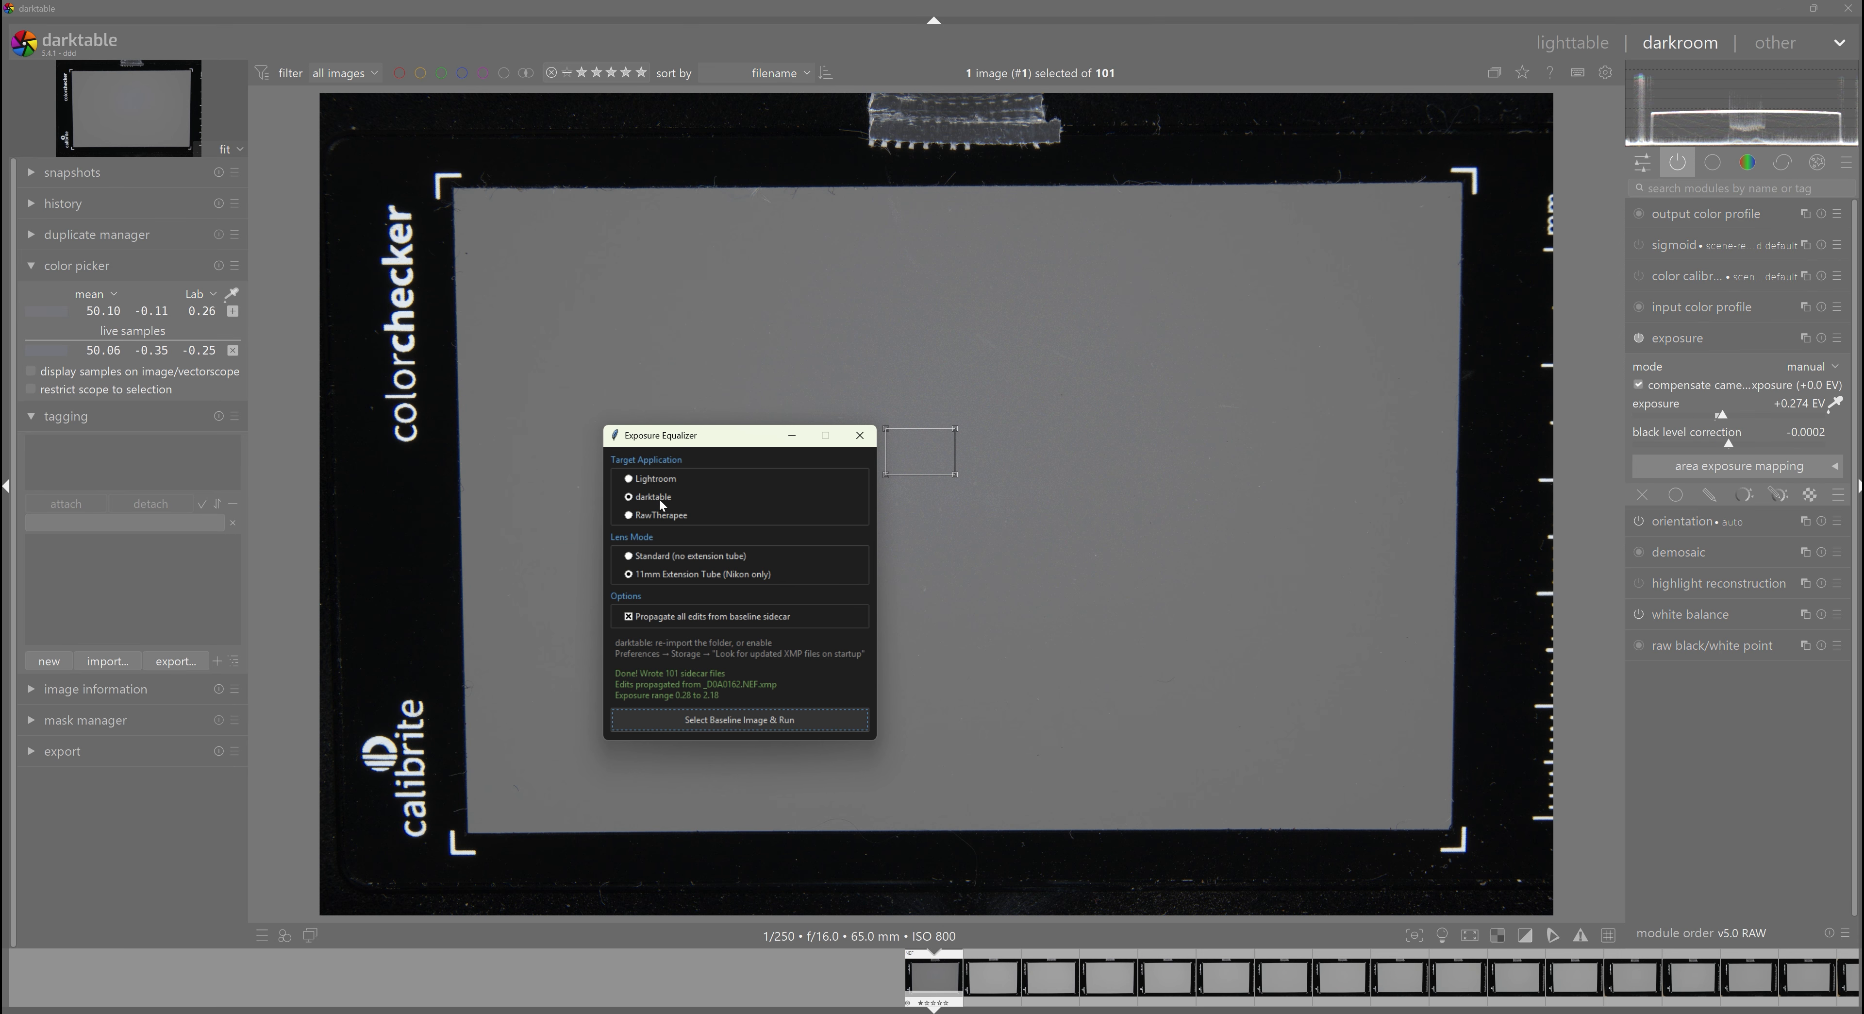
pyautogui.click(723, 723)
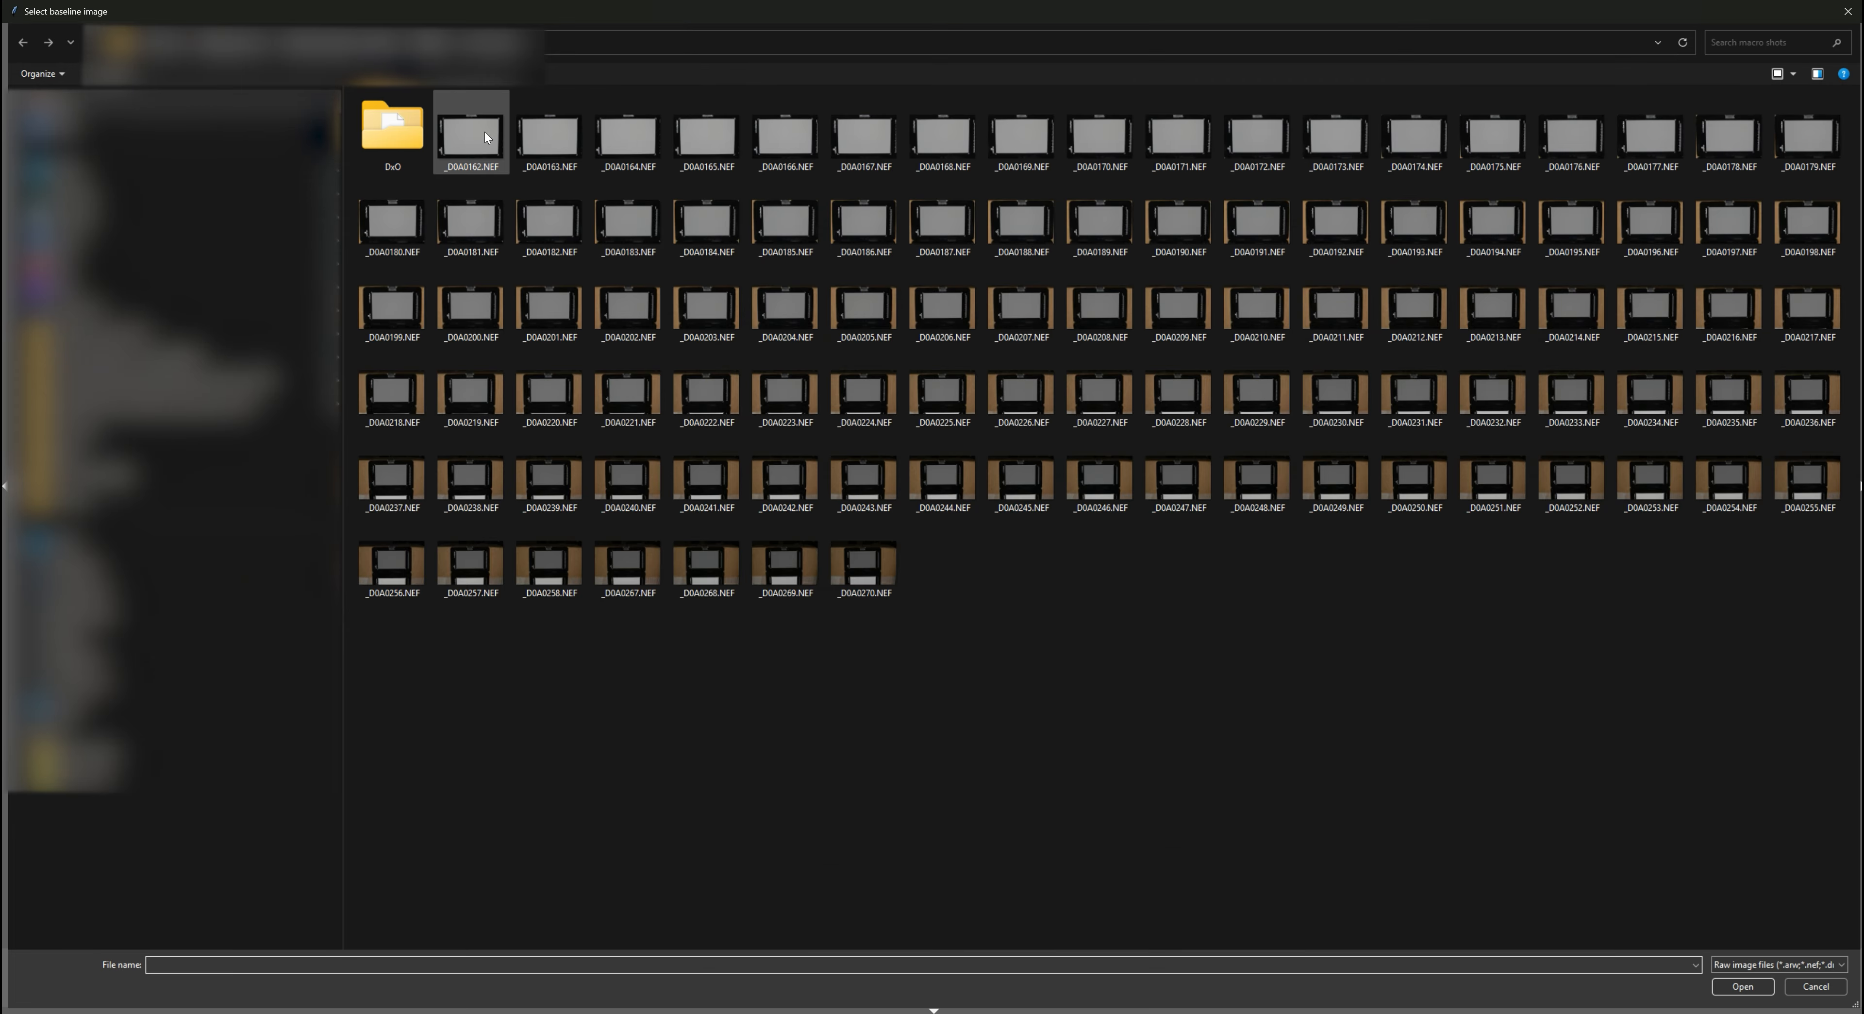
pyautogui.doubleClick(477, 144)
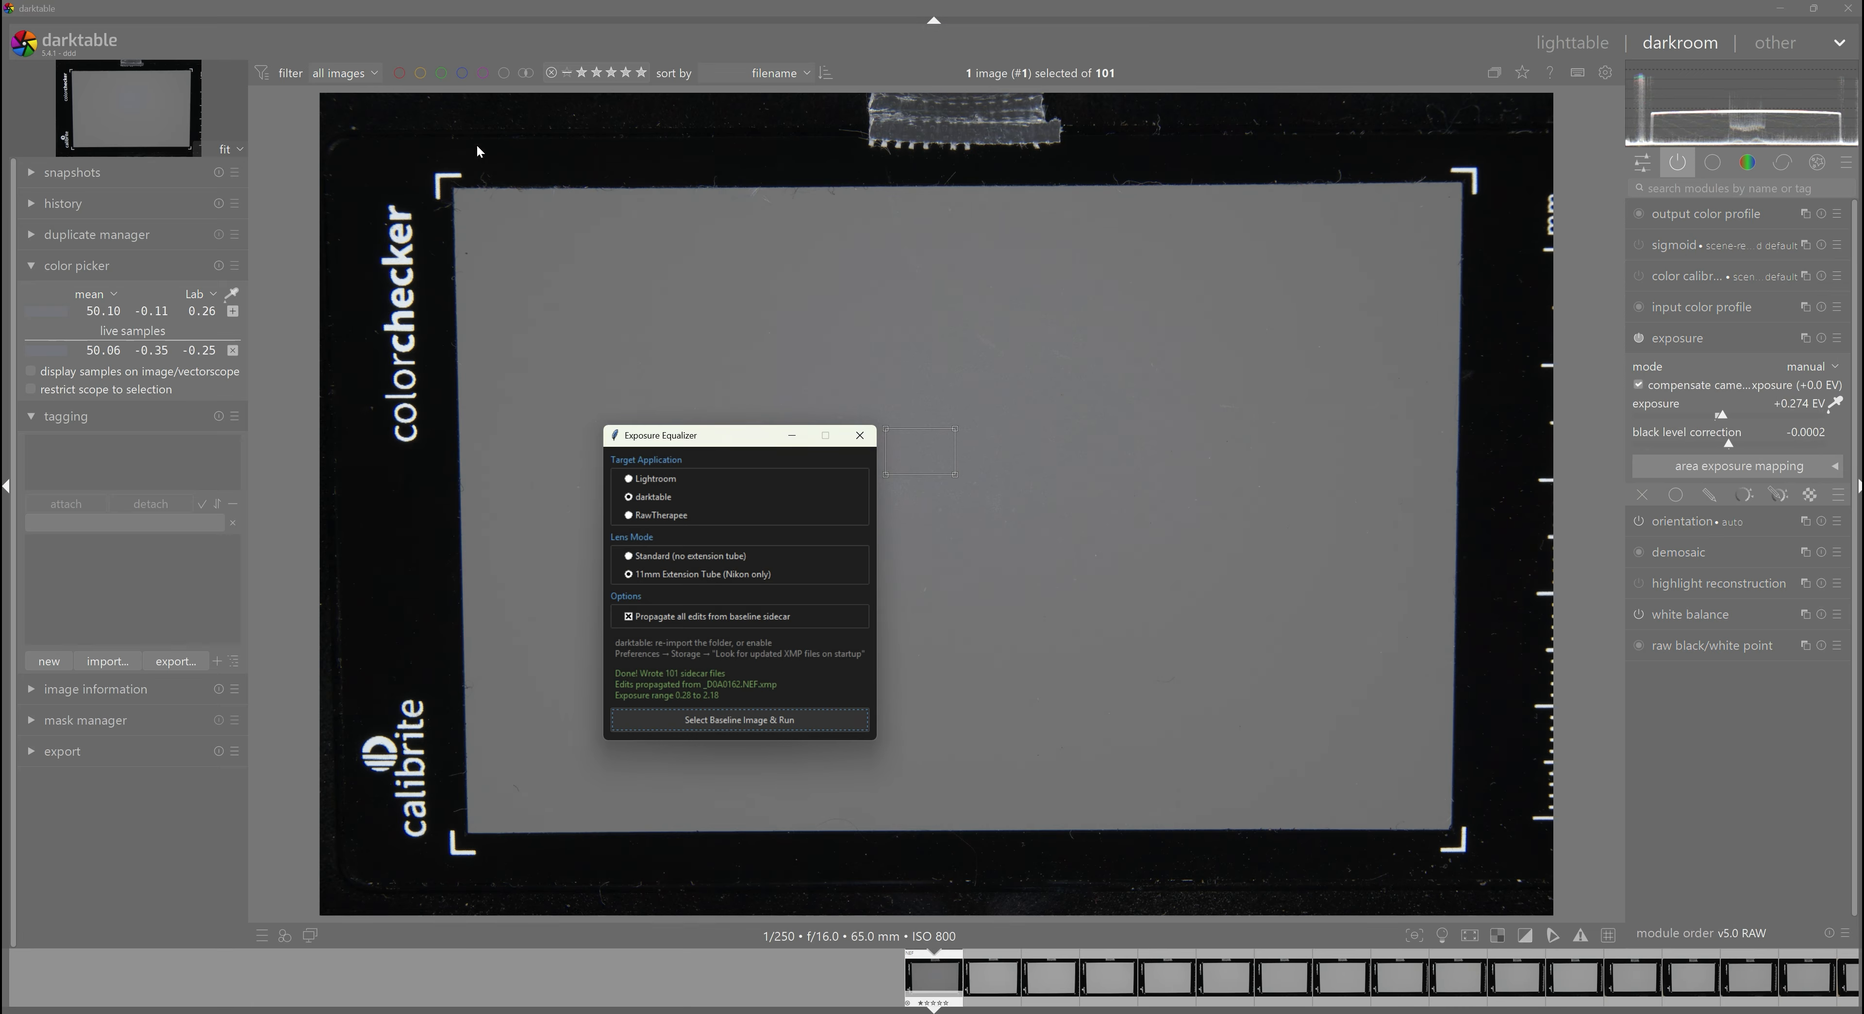
pyautogui.click(792, 436)
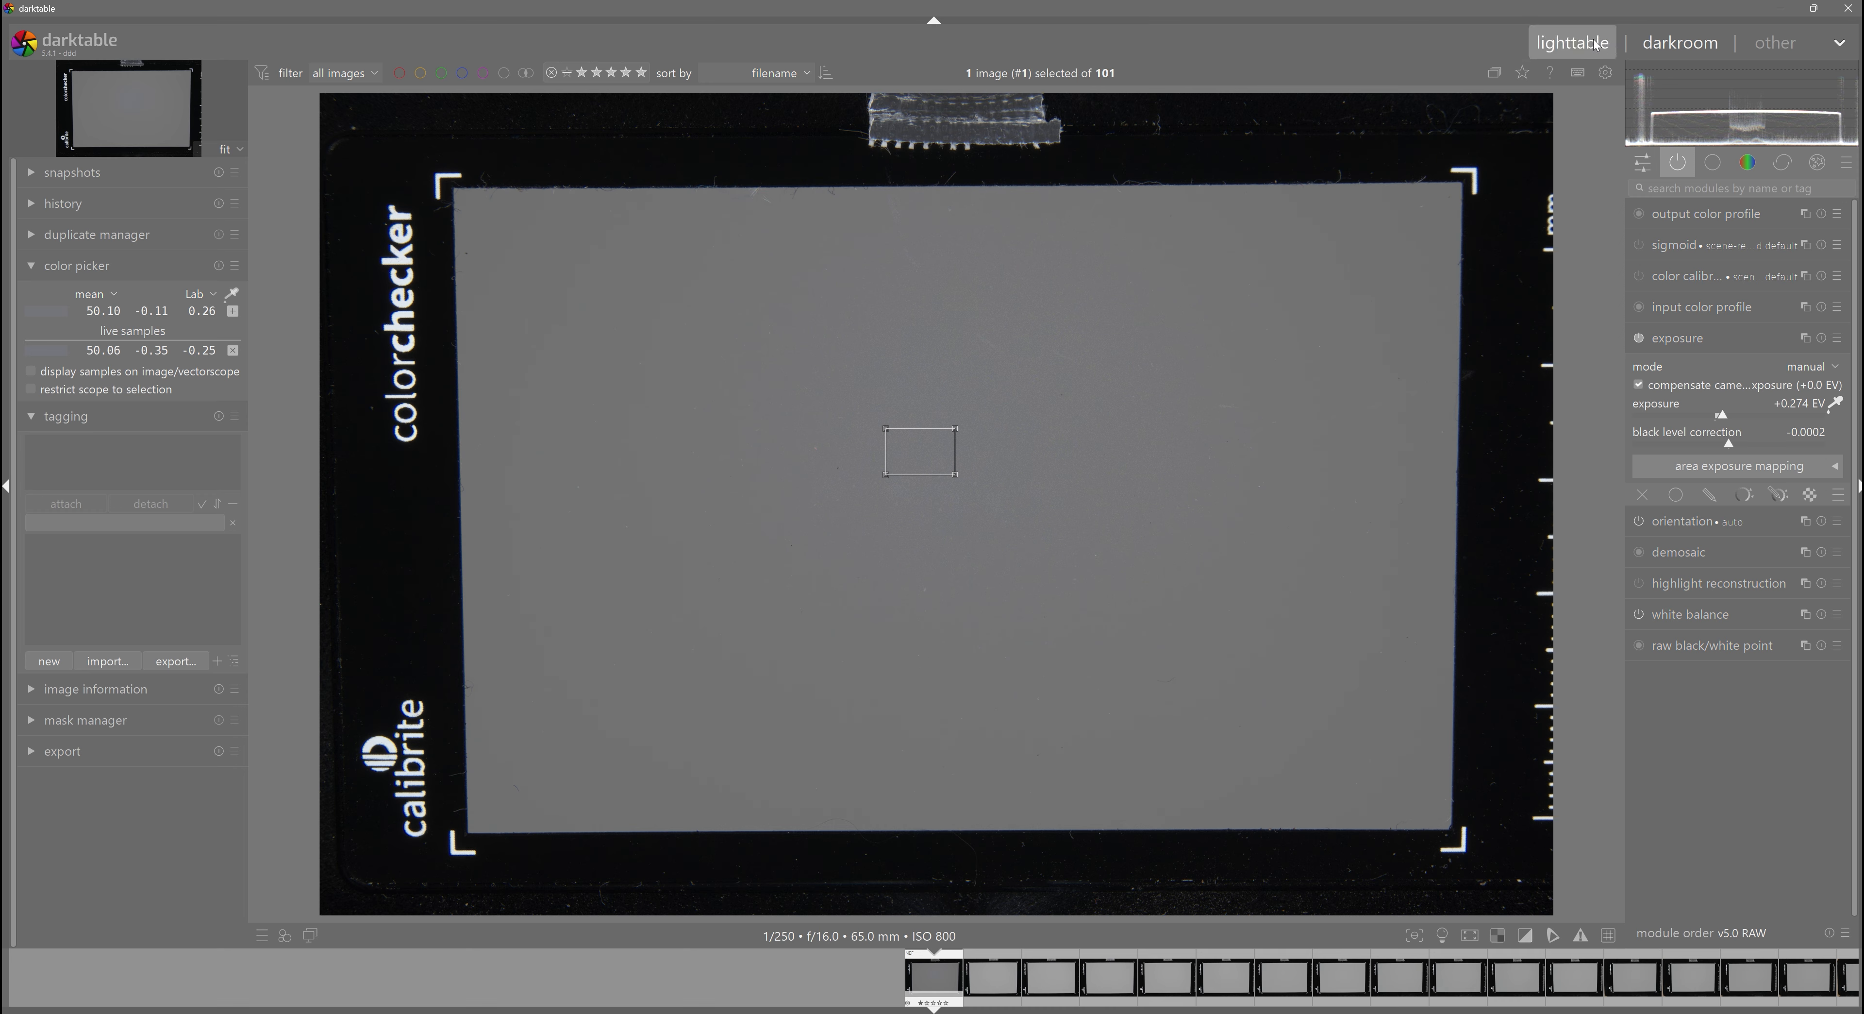
# Return to the lighttable in darktable and review the thumbnails of the macro series for updated exposure.
pyautogui.press('l')
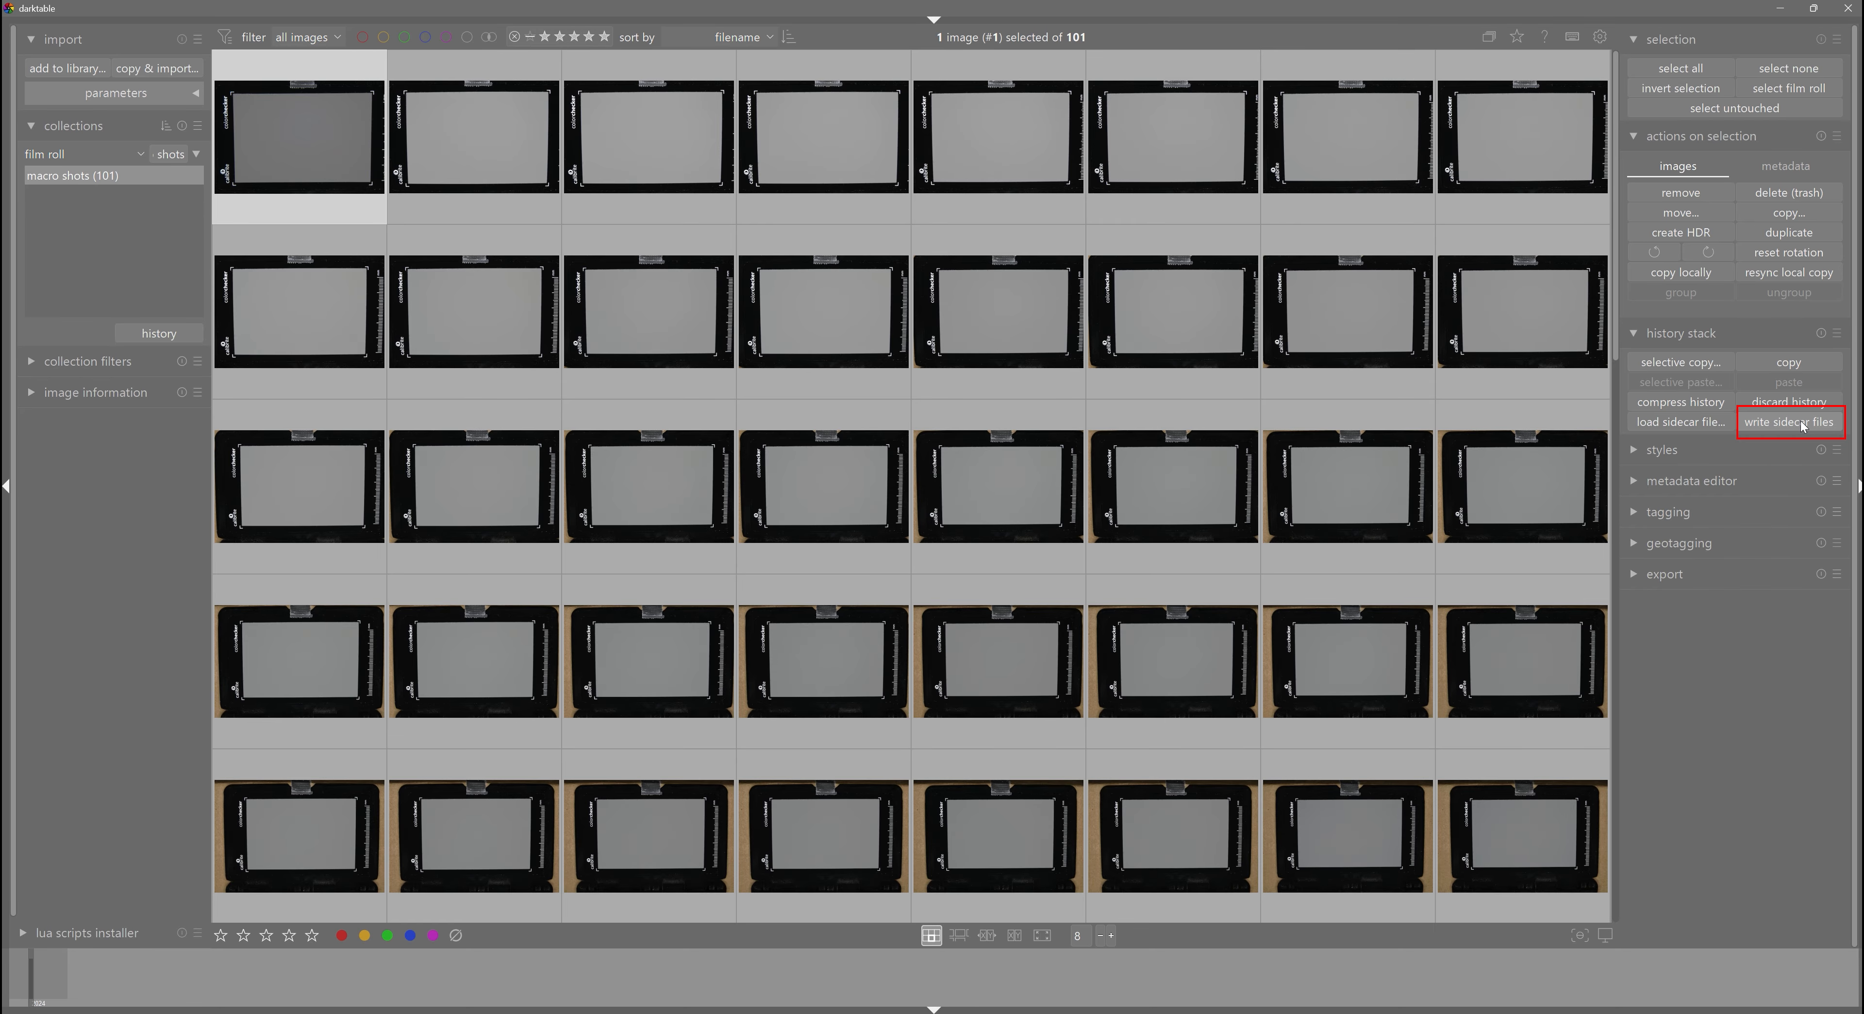
pyautogui.hotkey('alt', 'Tab')
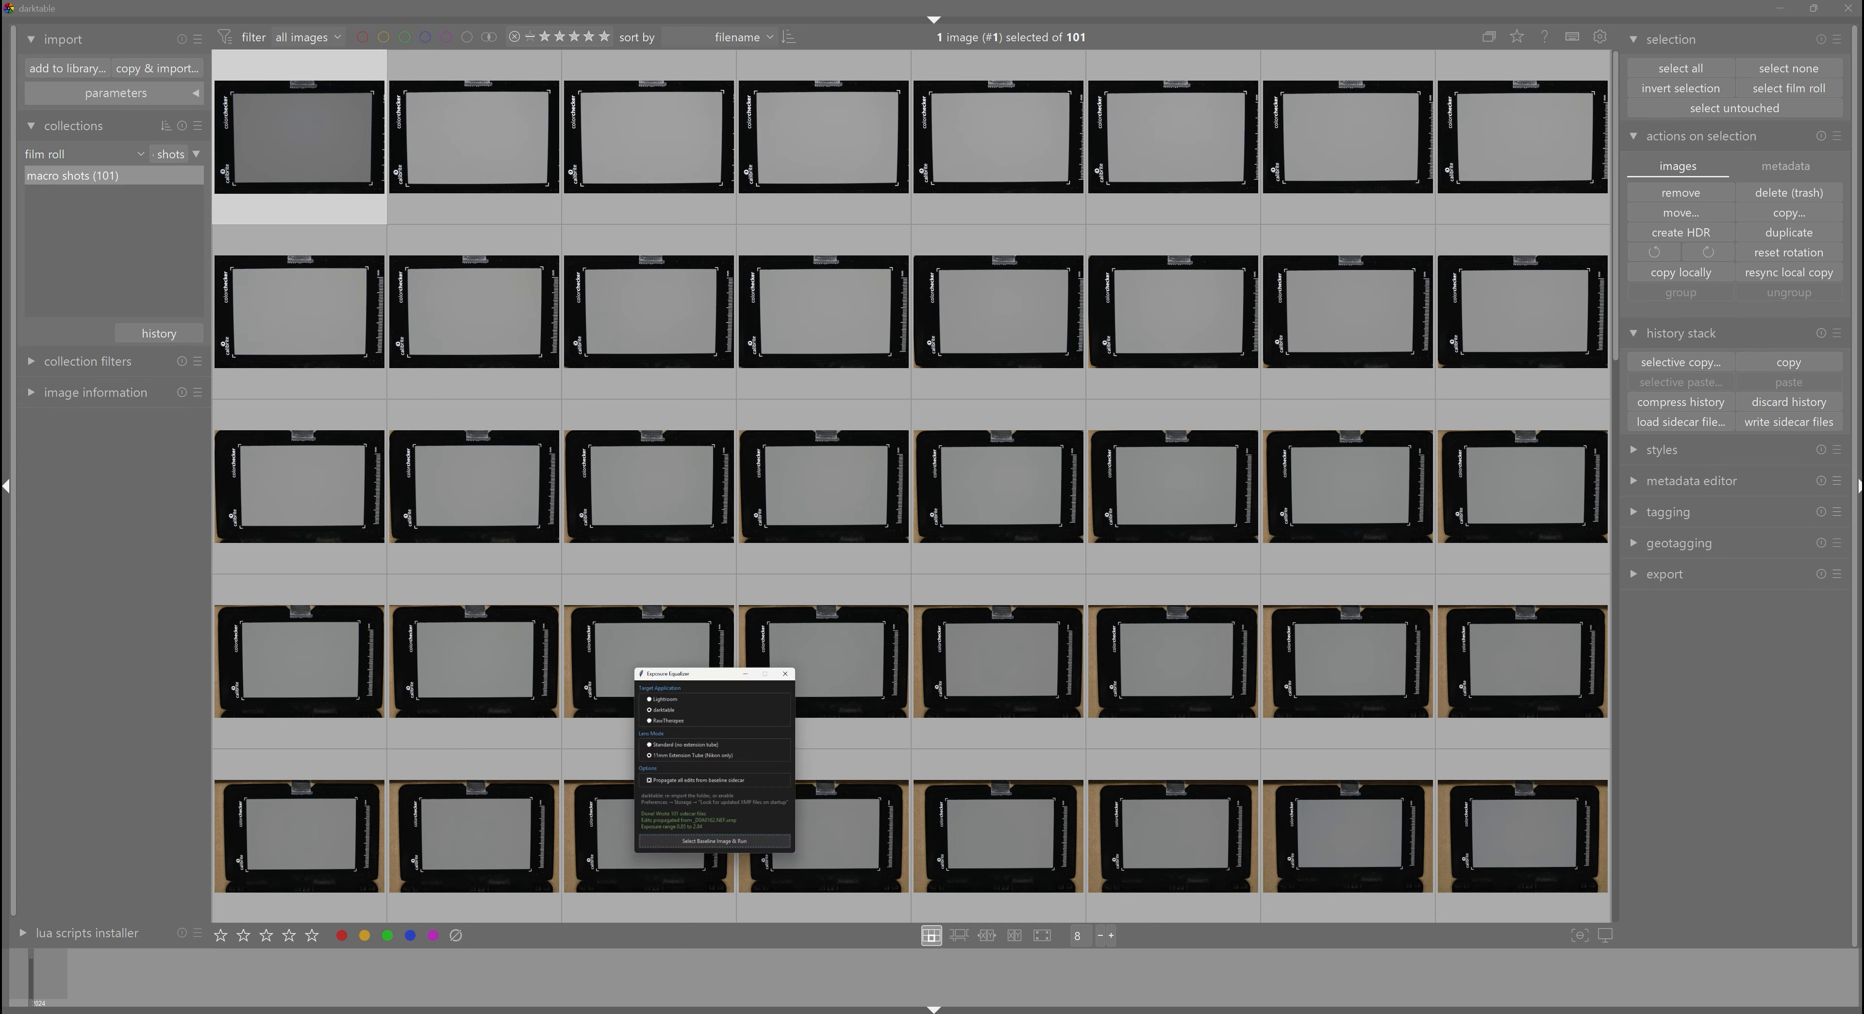
pyautogui.hotkey('alt', 'Tab')
pyautogui.click(459, 131)
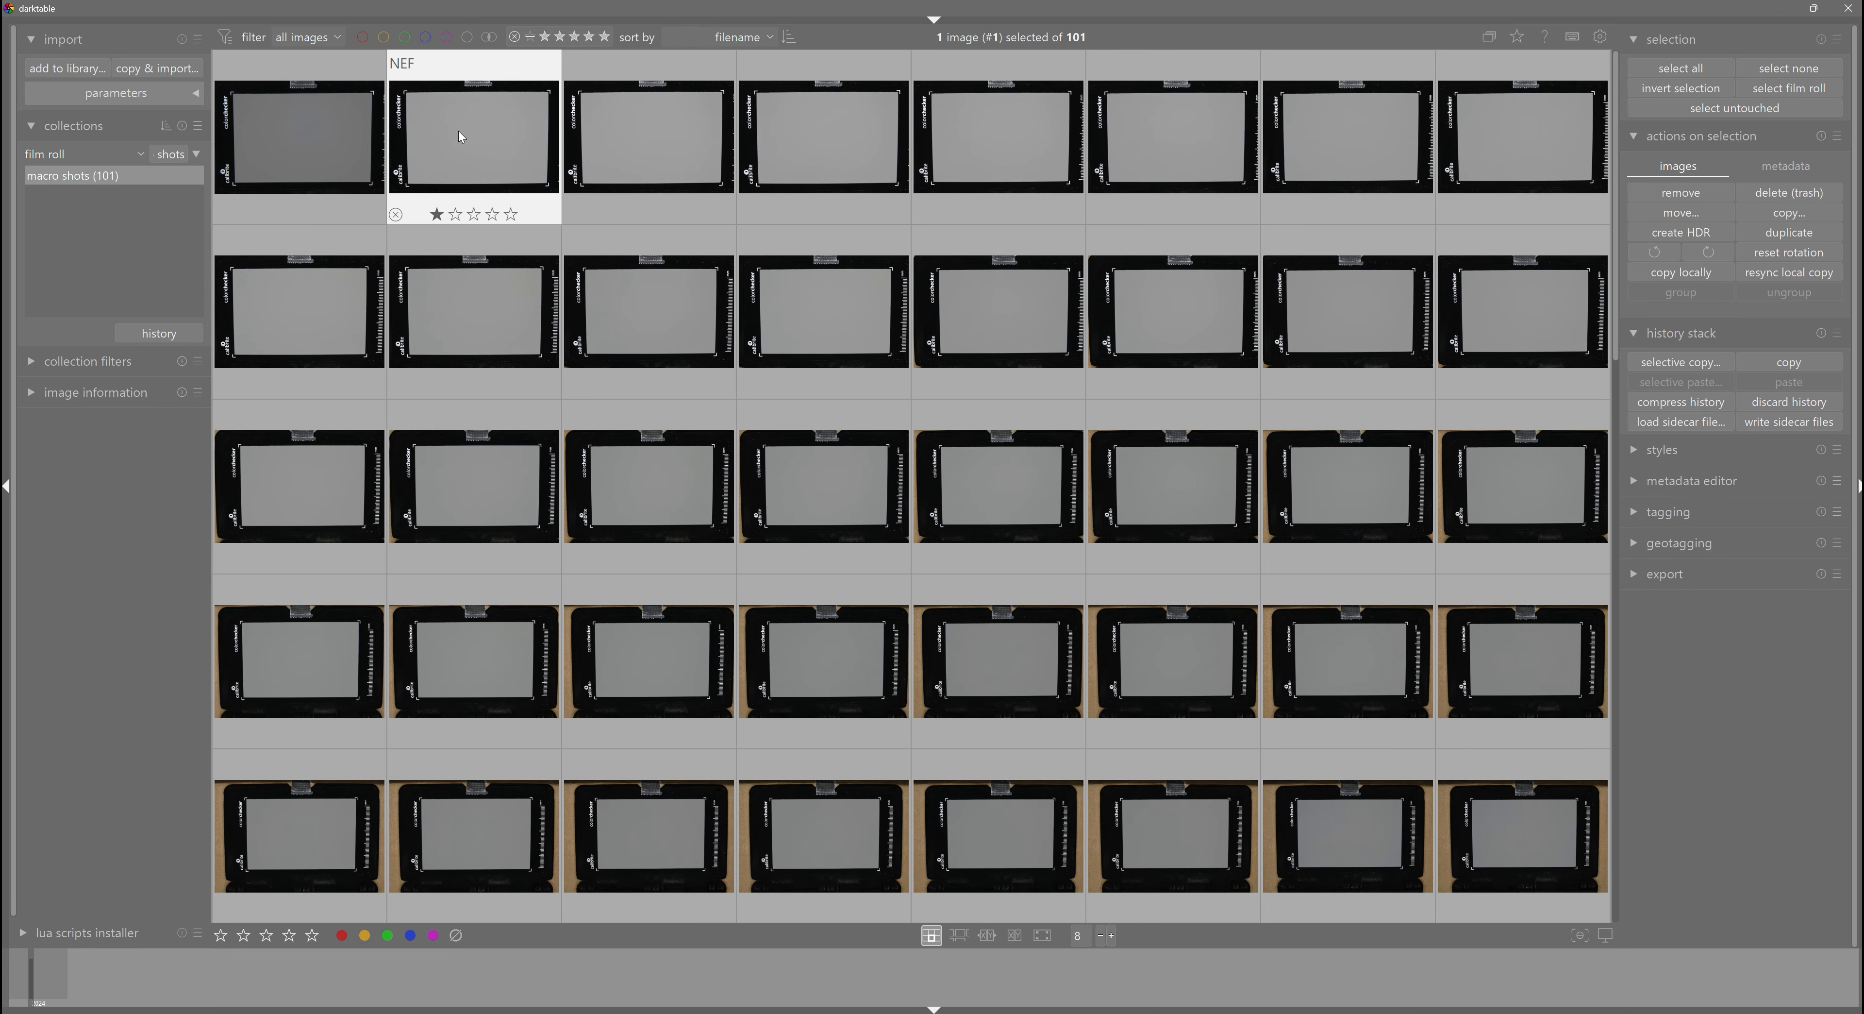
pyautogui.scroll(-3, 653, 507)
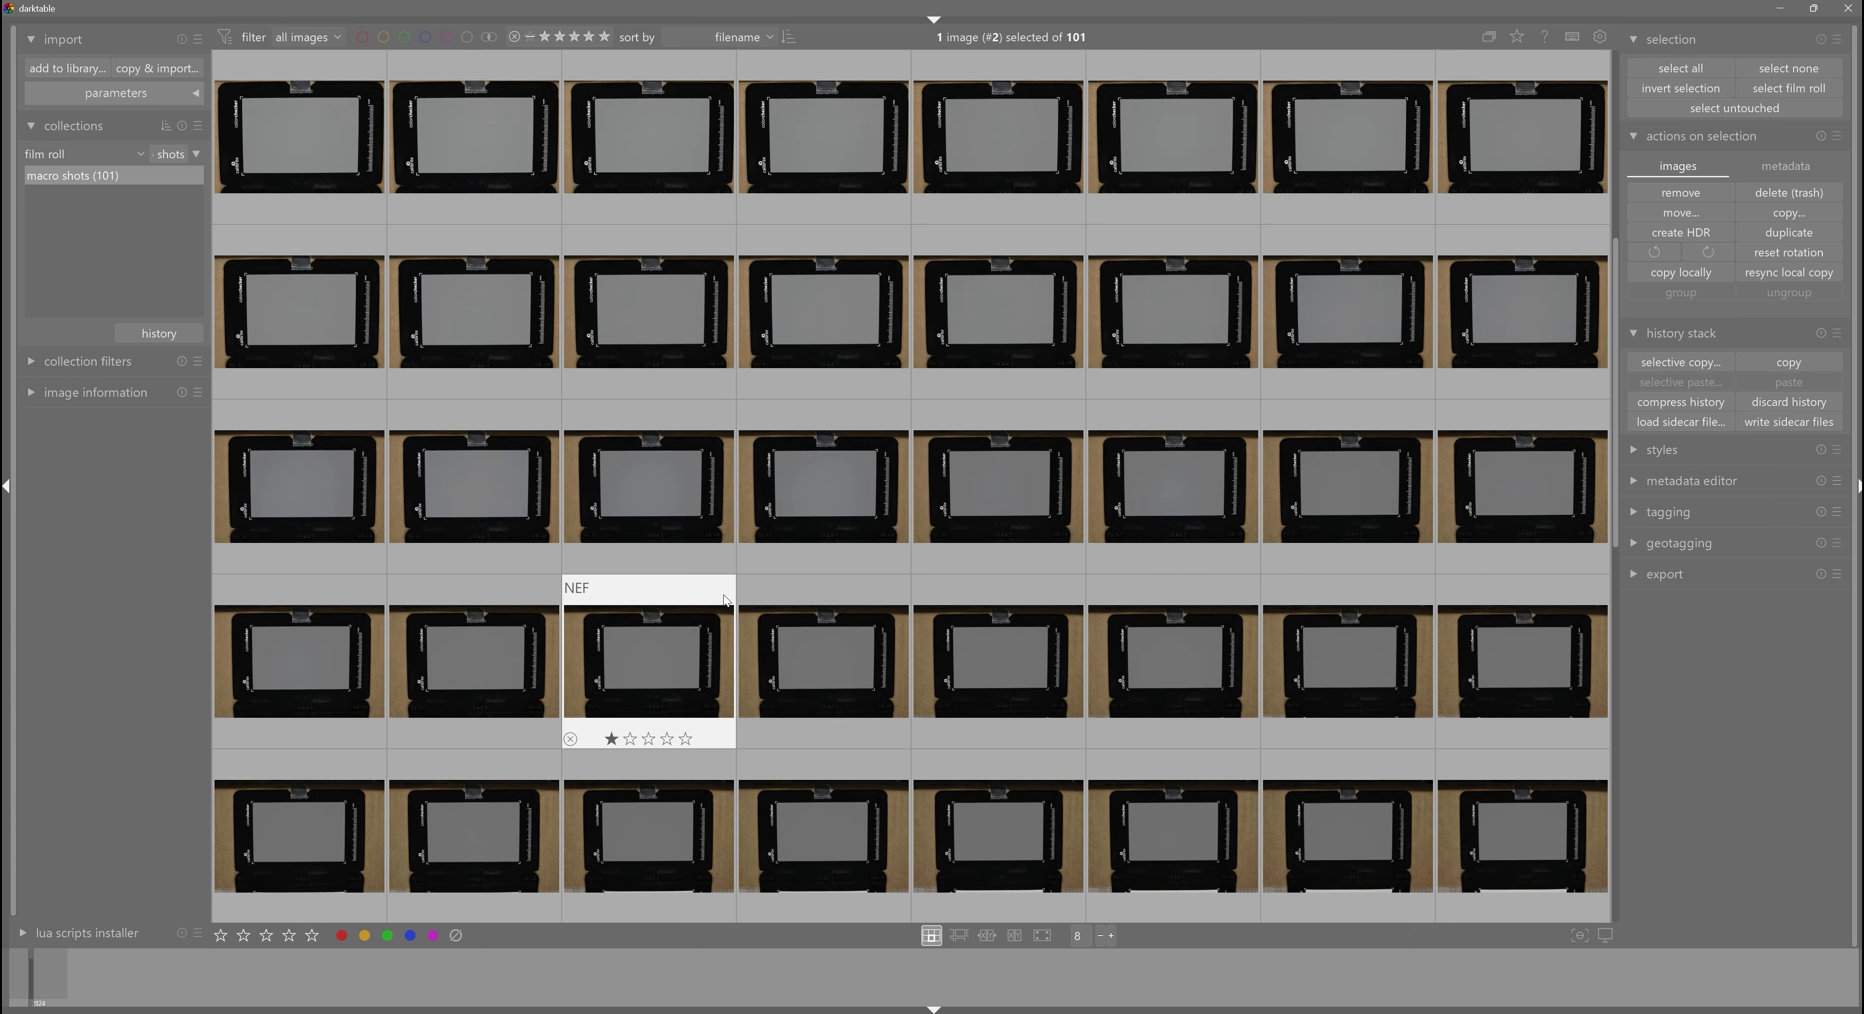
pyautogui.scroll(3, 724, 594)
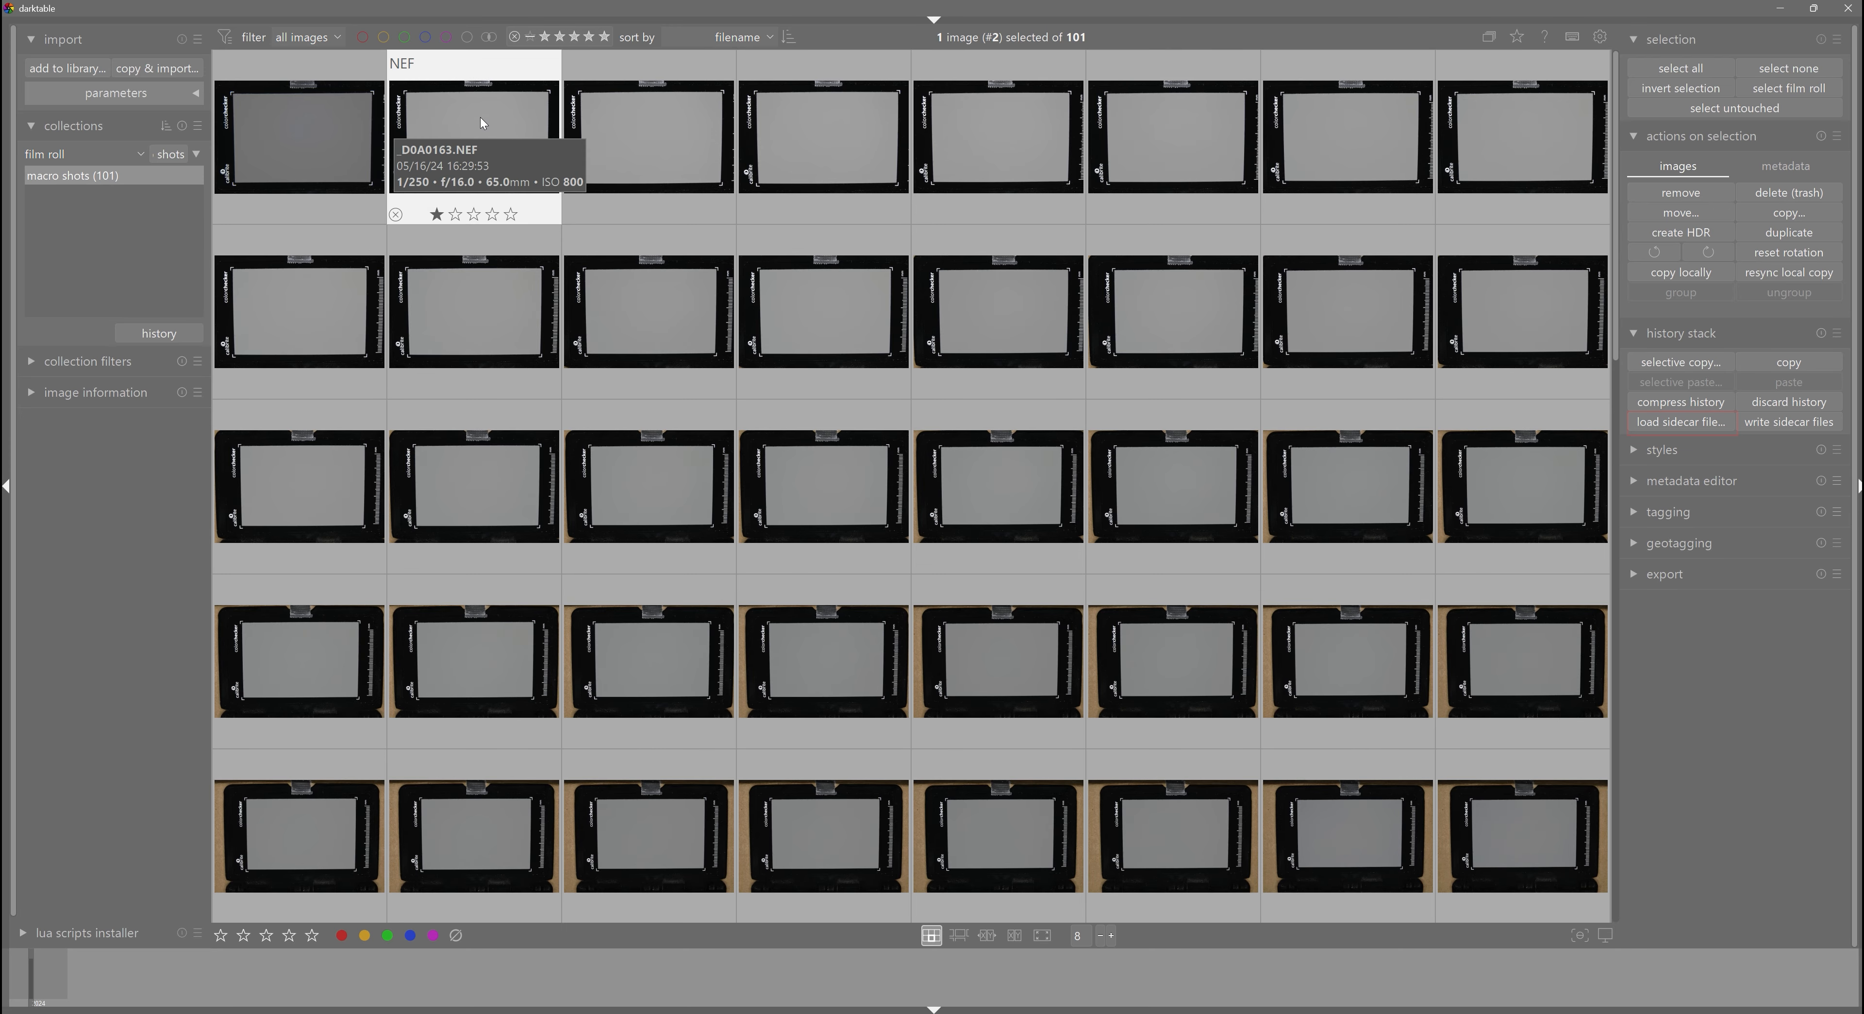
# Check the storage preferences for XMP file creation and for looking for updated XMP files on startup.
pyautogui.click(1601, 37)
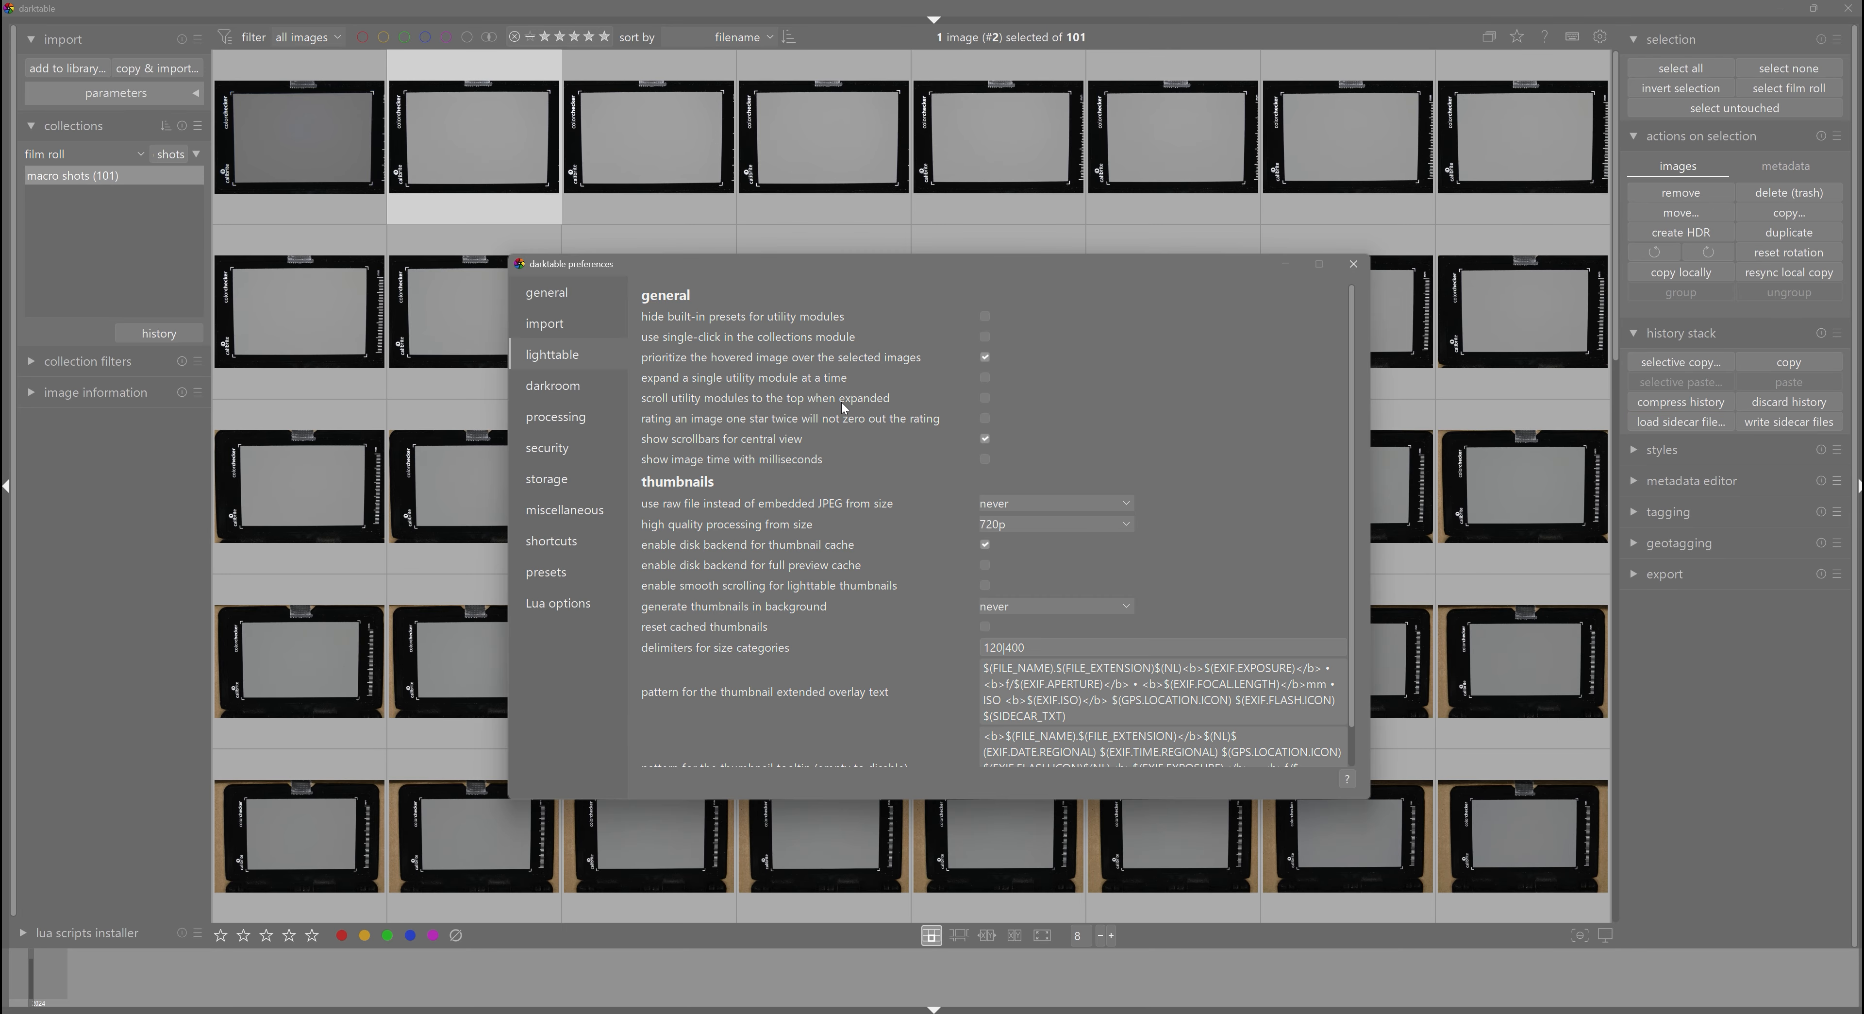
pyautogui.click(557, 478)
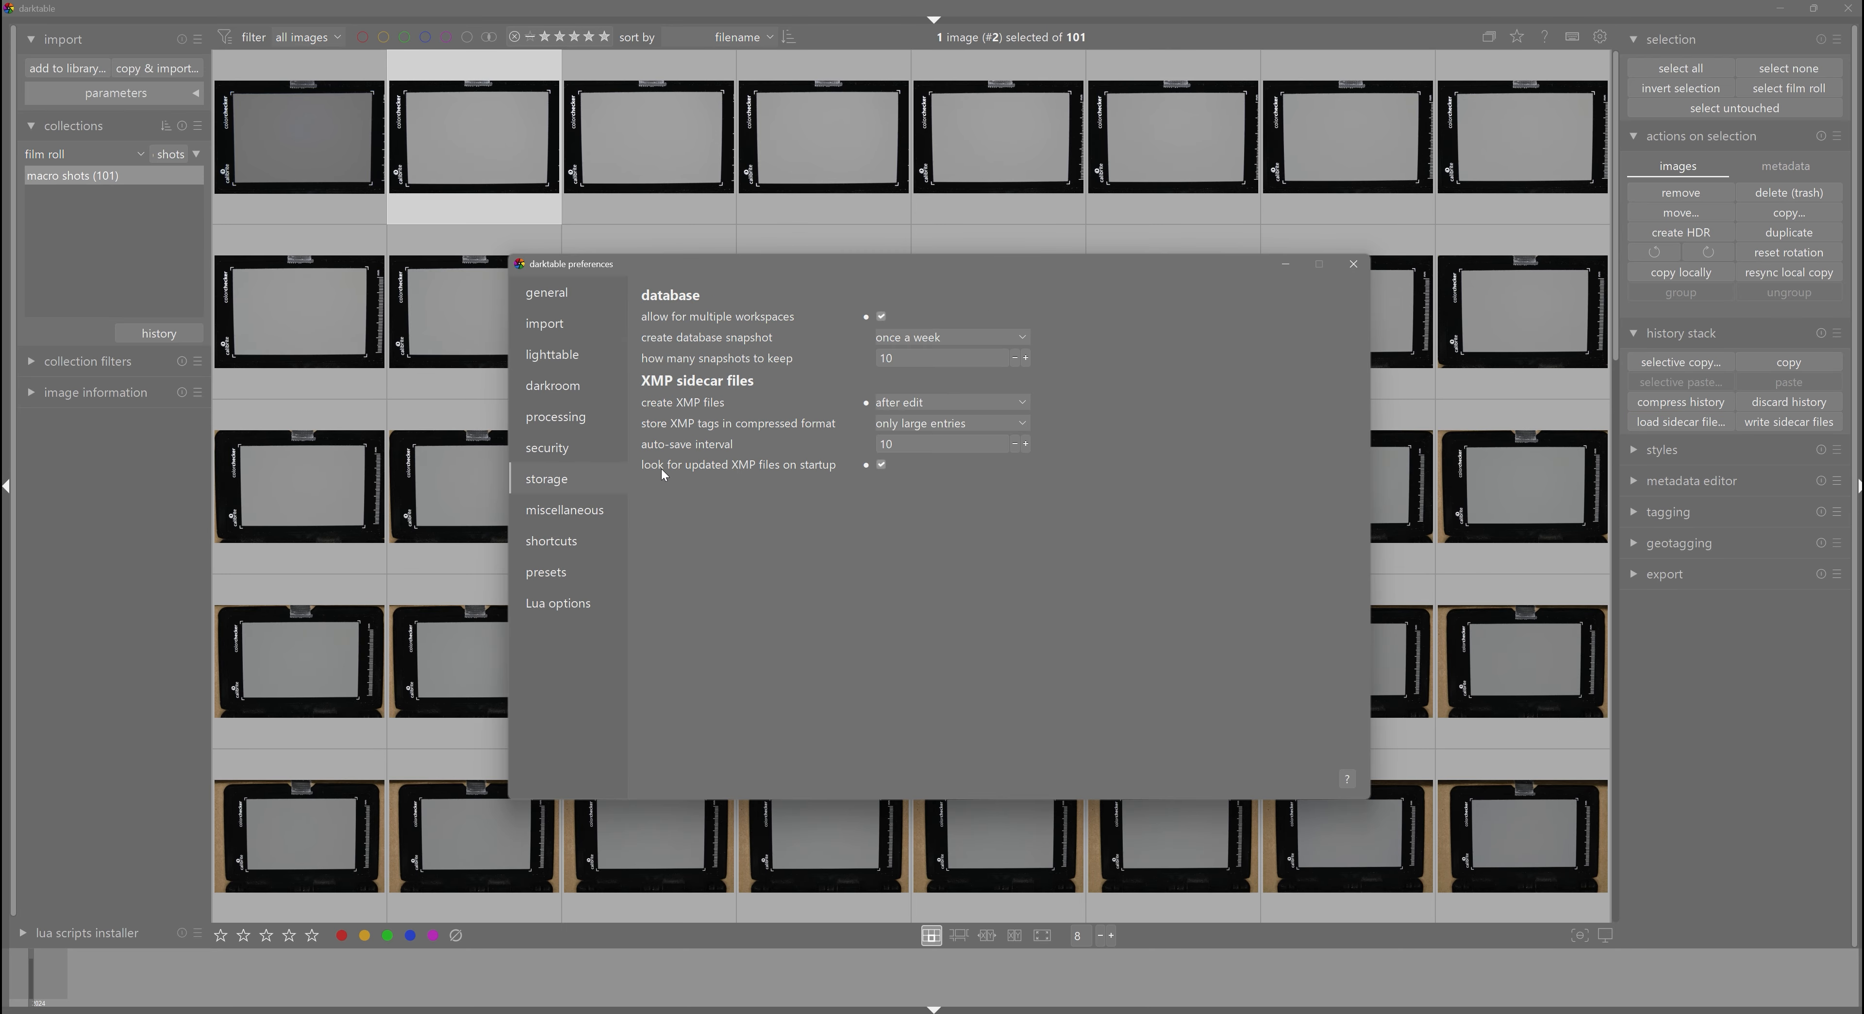
pyautogui.click(1354, 263)
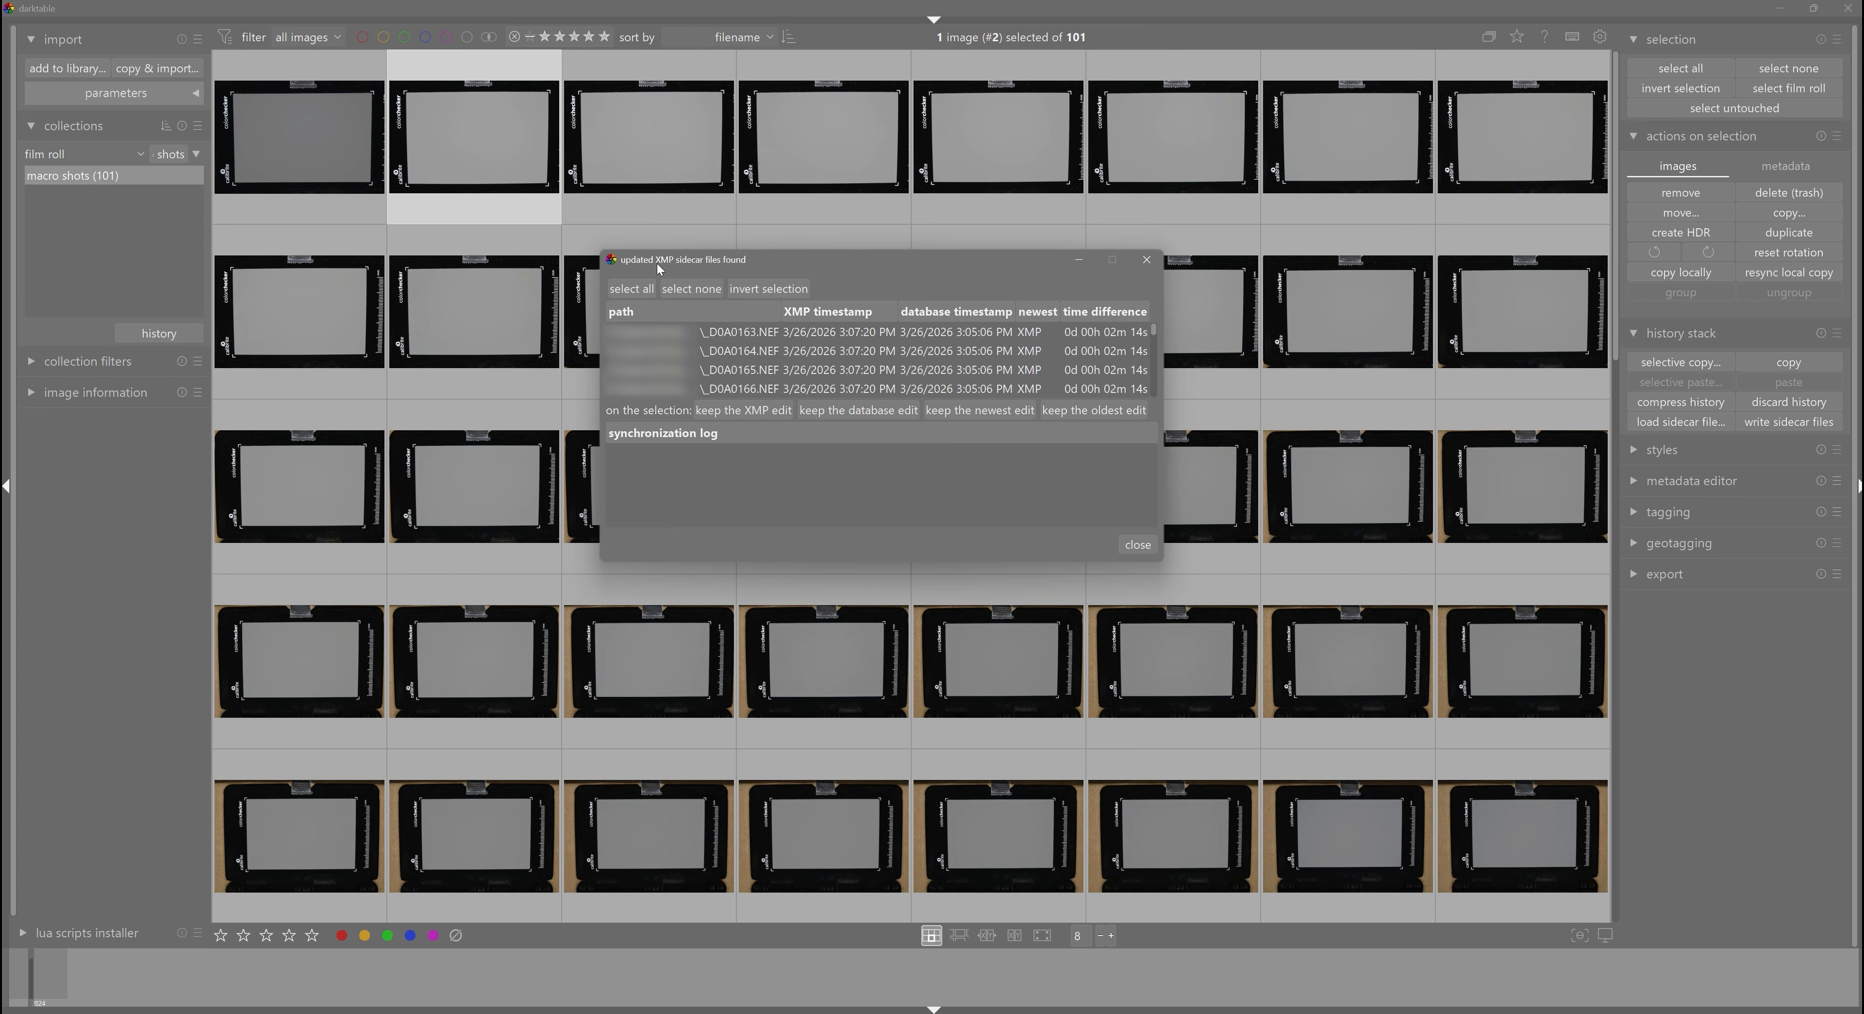
# Keep the XMP edit for all updated sidecar files found at startup, and close the synchronization window.
pyautogui.click(641, 290)
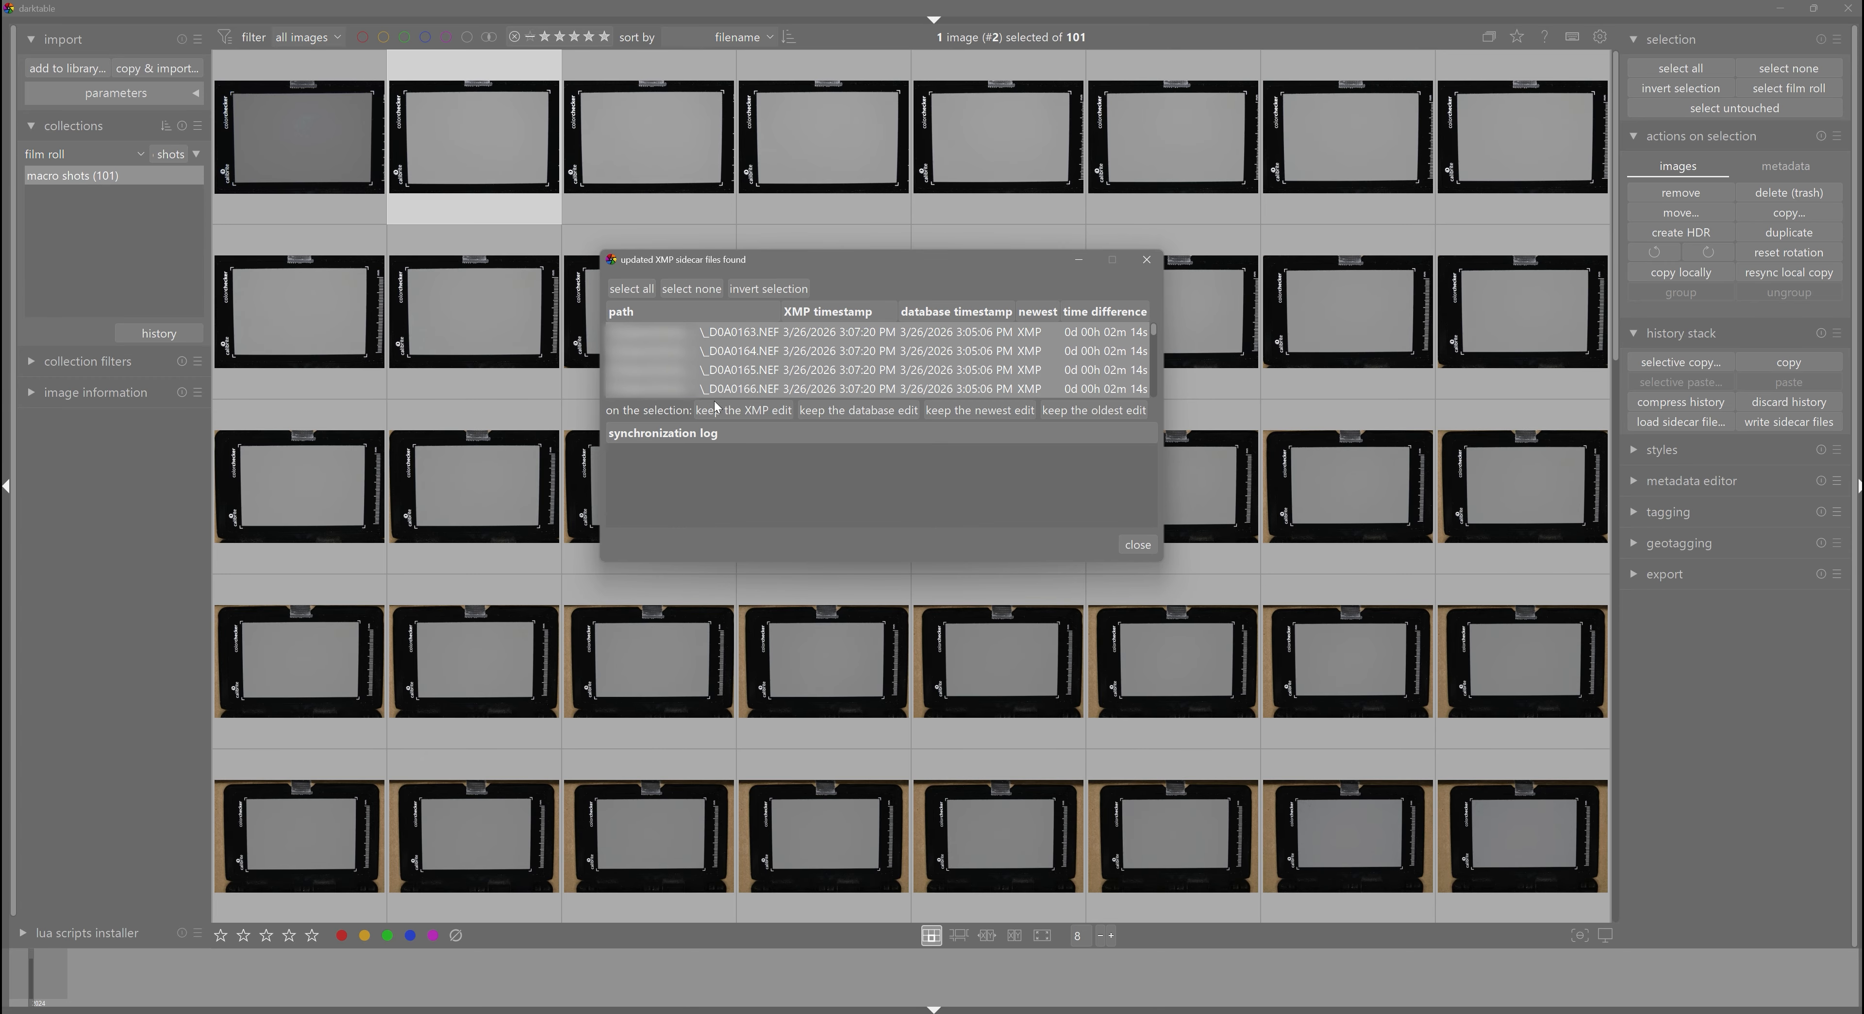
pyautogui.click(764, 412)
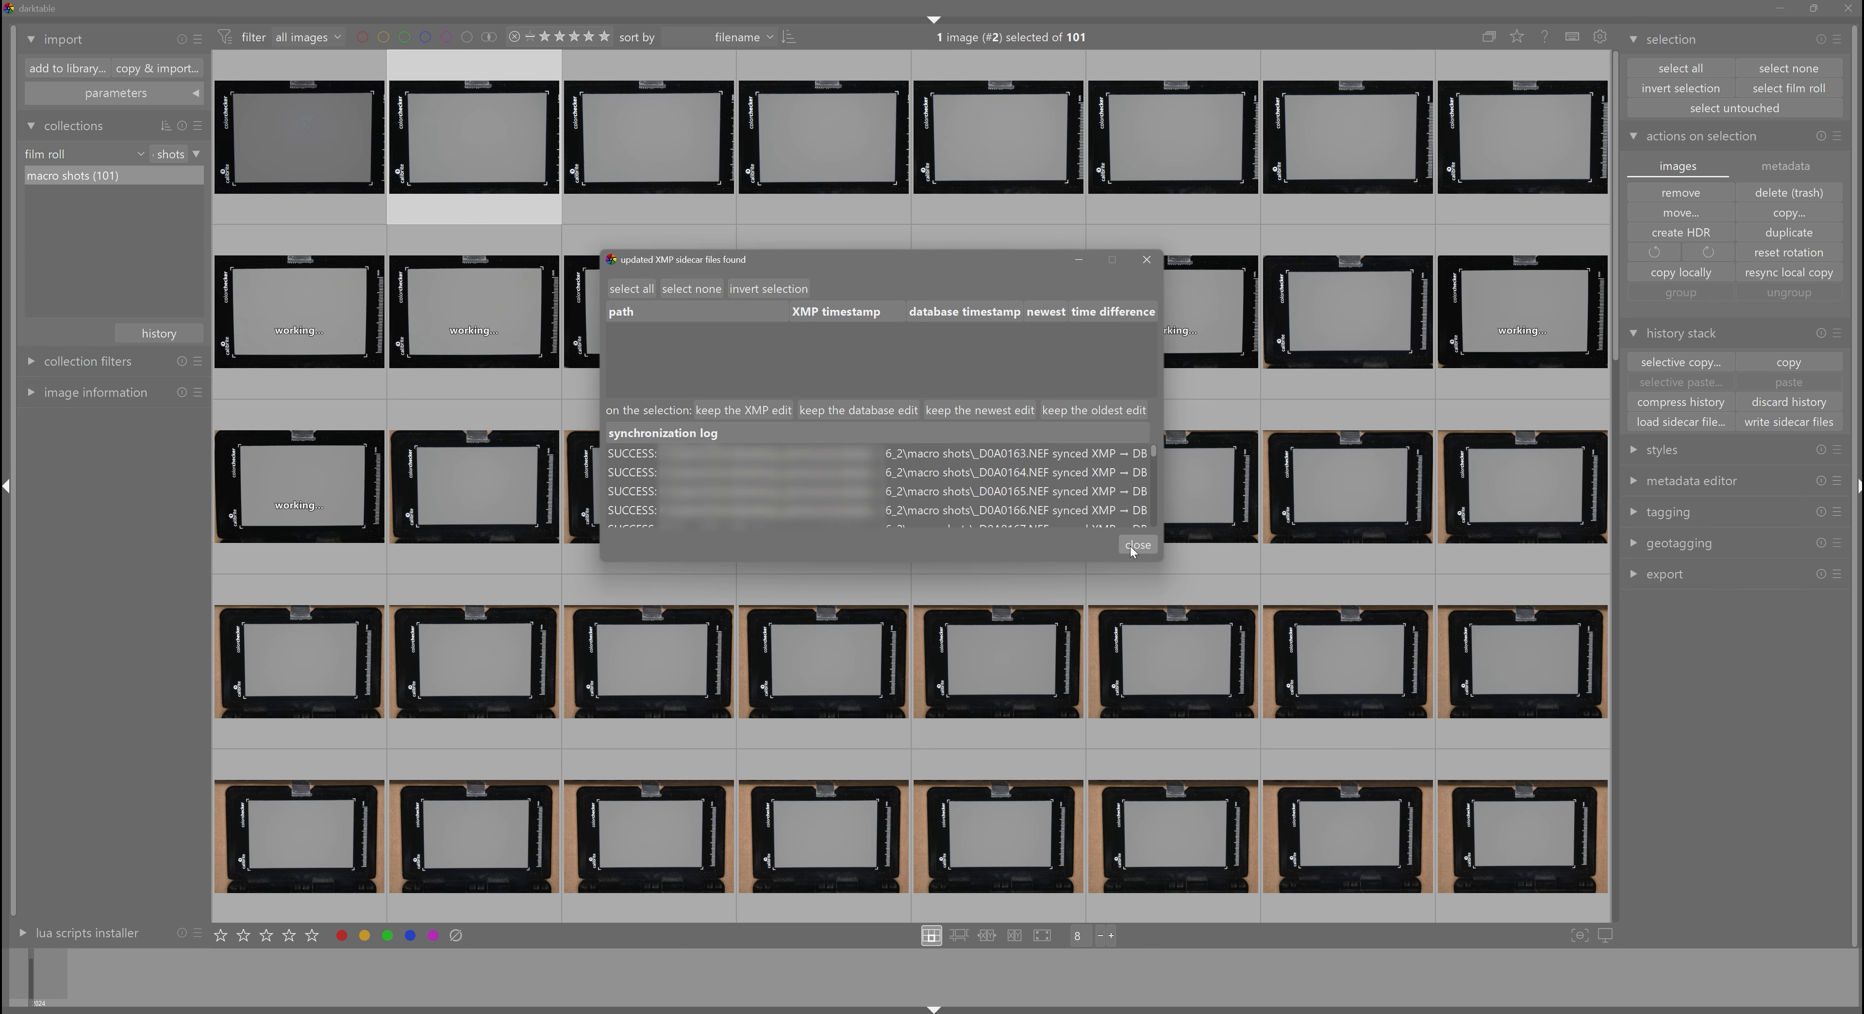
pyautogui.click(1136, 545)
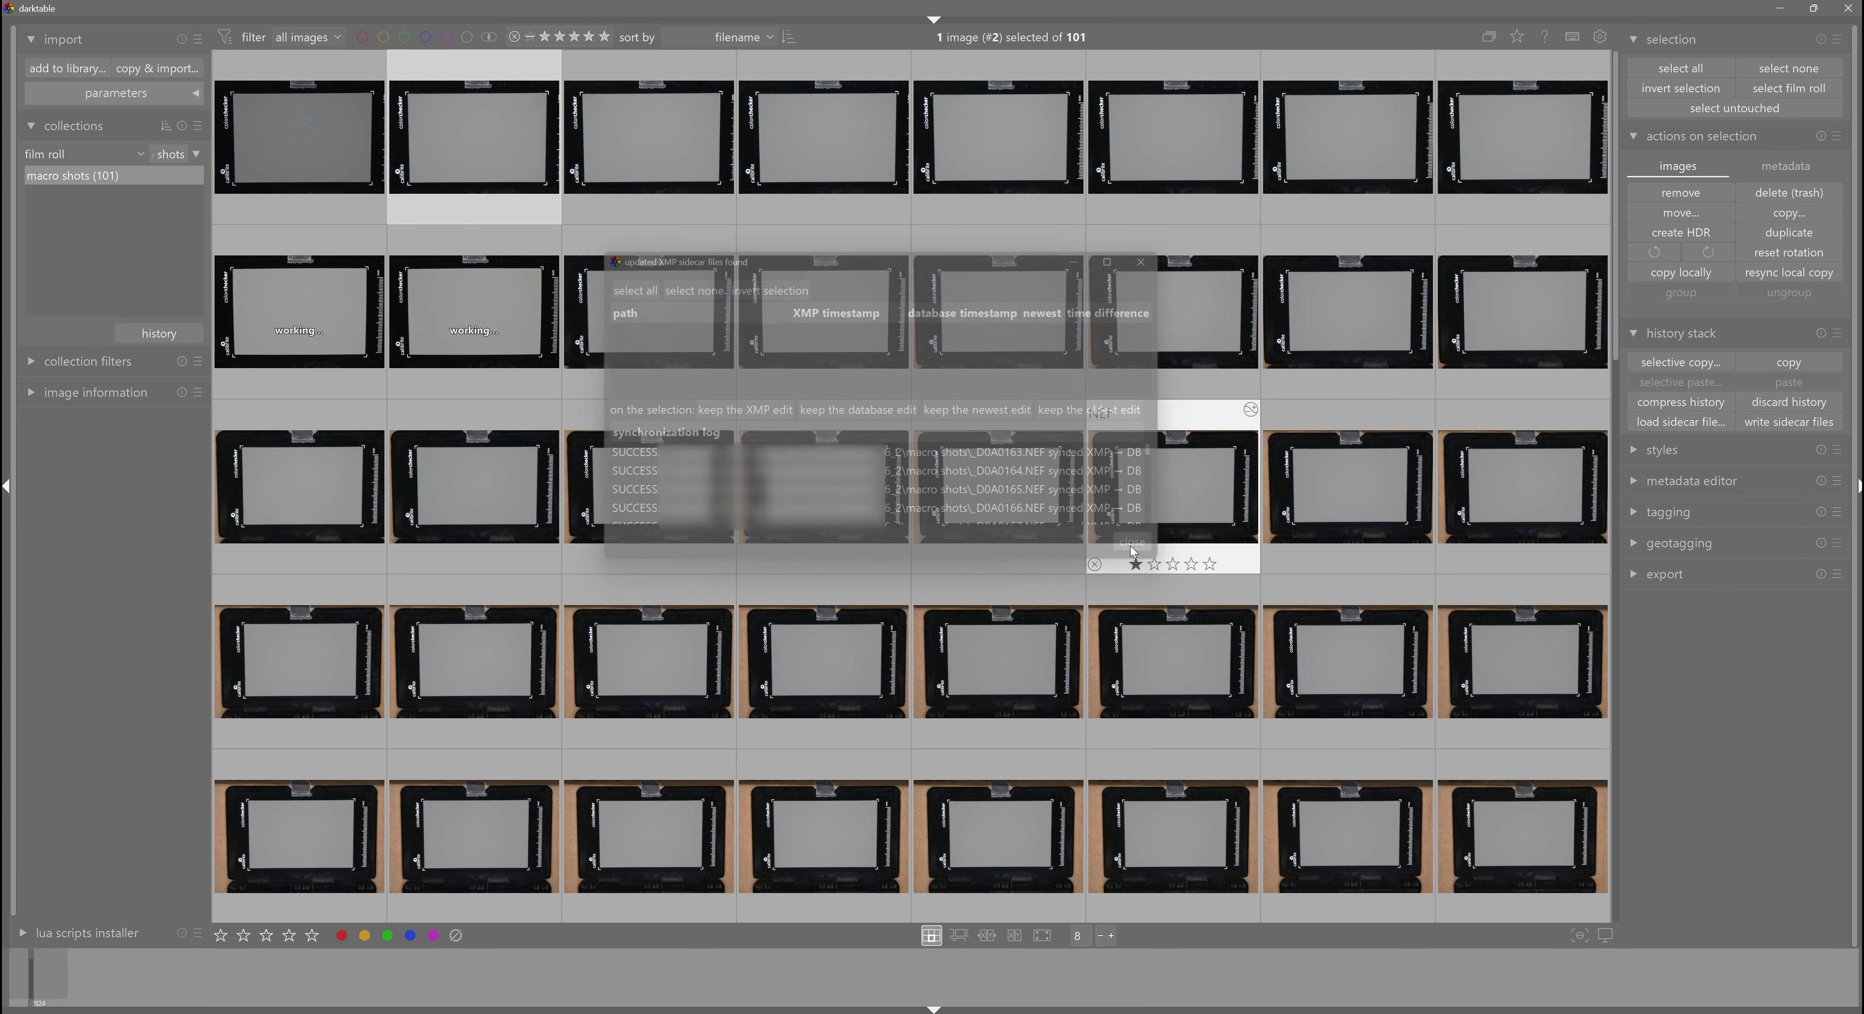
# Open the last image of the series in the darkroom and add three live Lab samples across its gray card.
pyautogui.scroll(-5, 1081, 347)
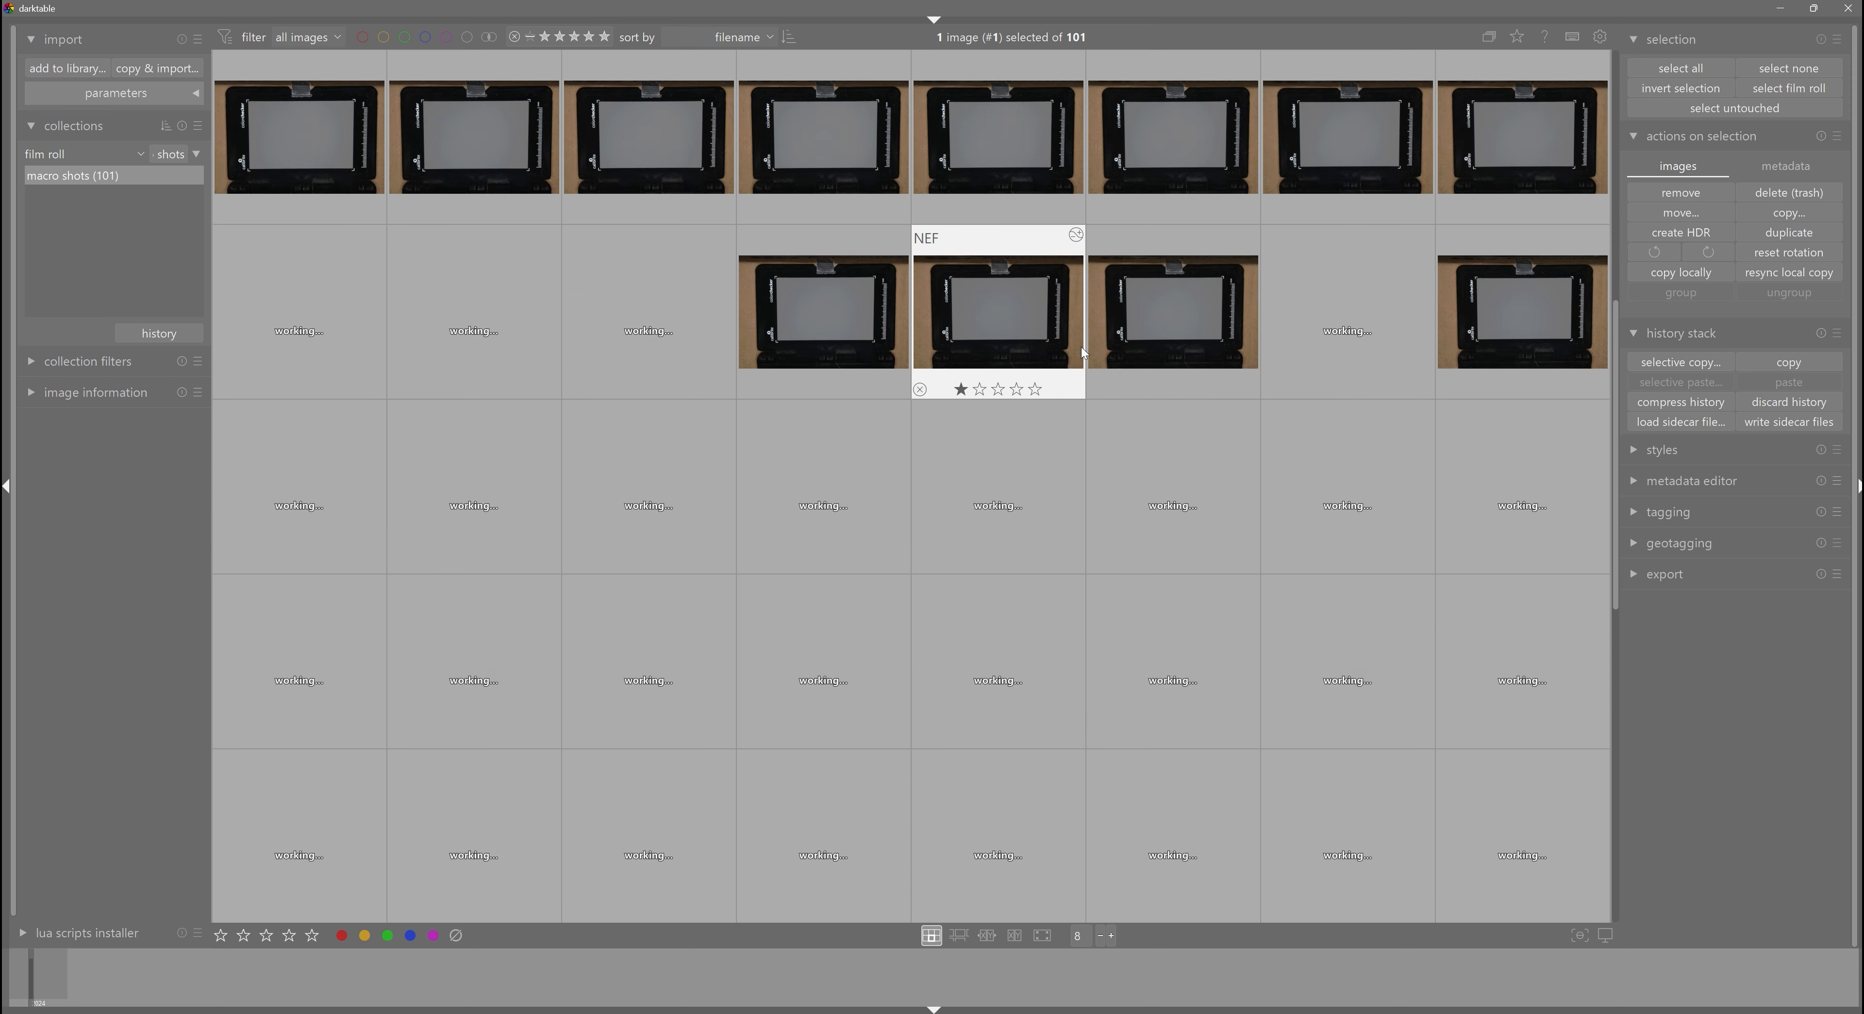
pyautogui.scroll(-4, 1081, 347)
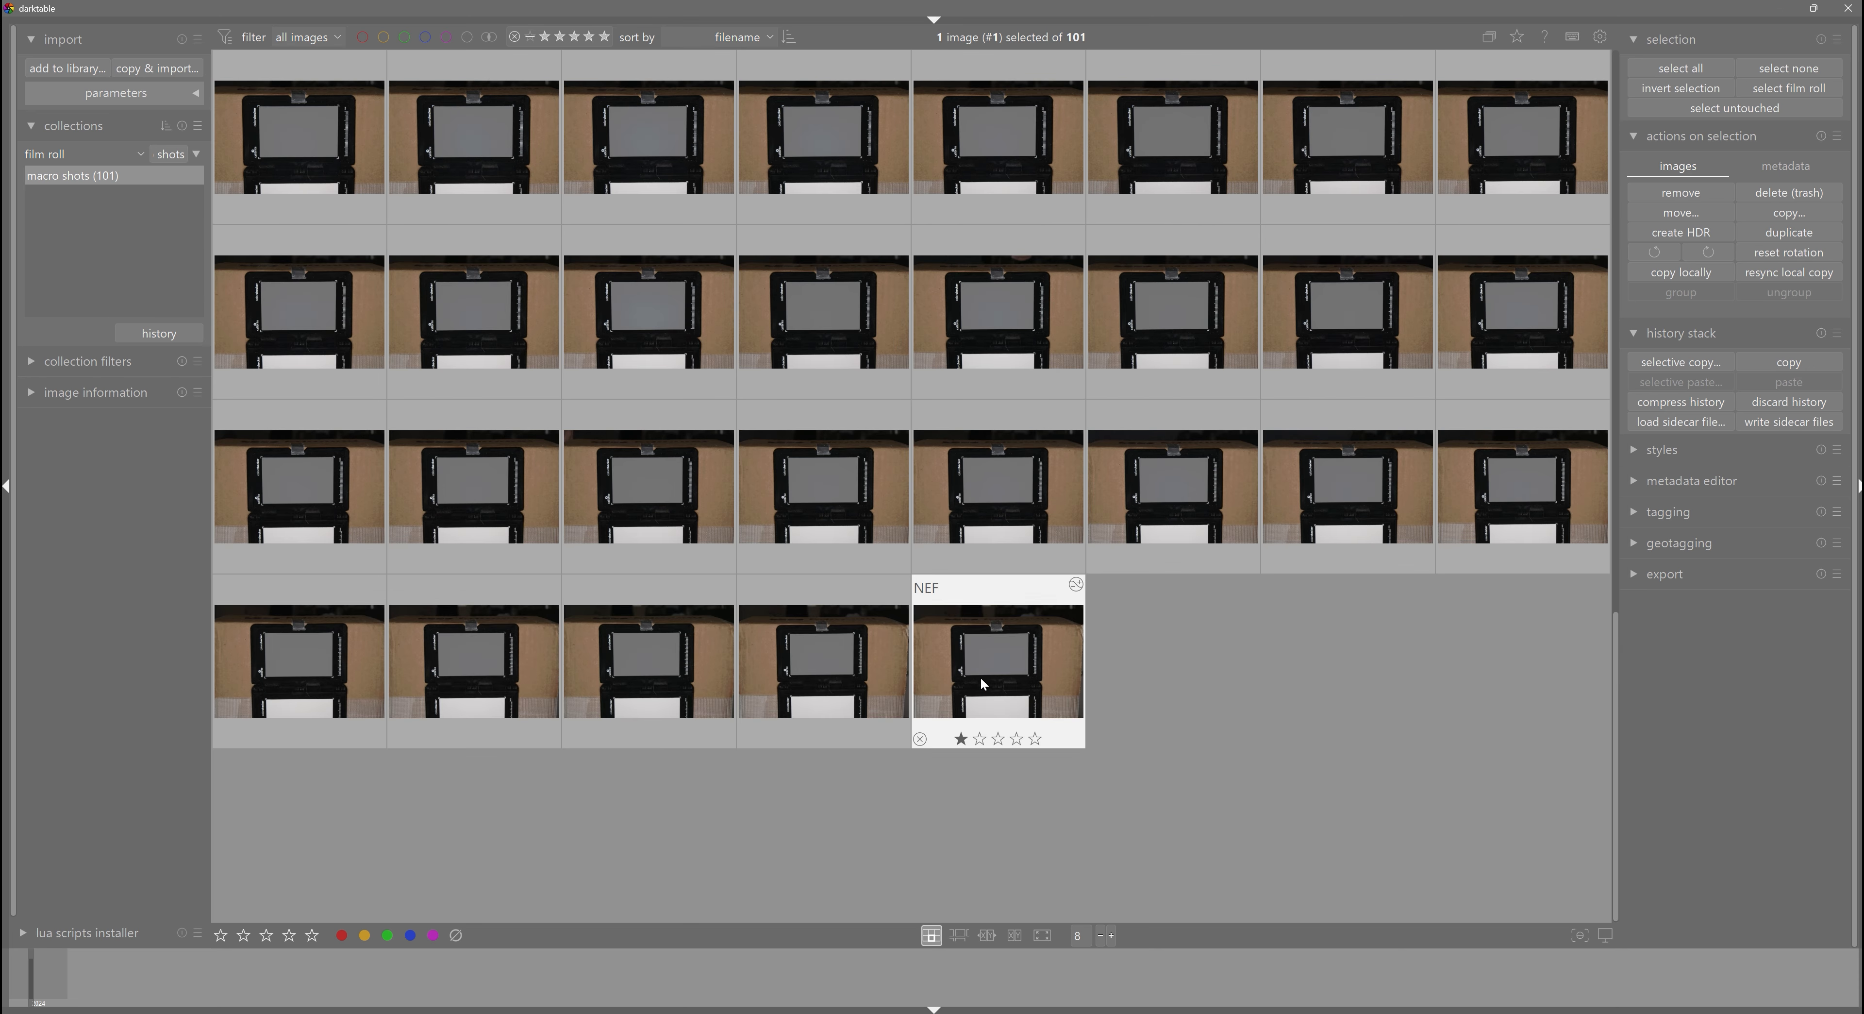
pyautogui.doubleClick(995, 628)
pyautogui.click(231, 293)
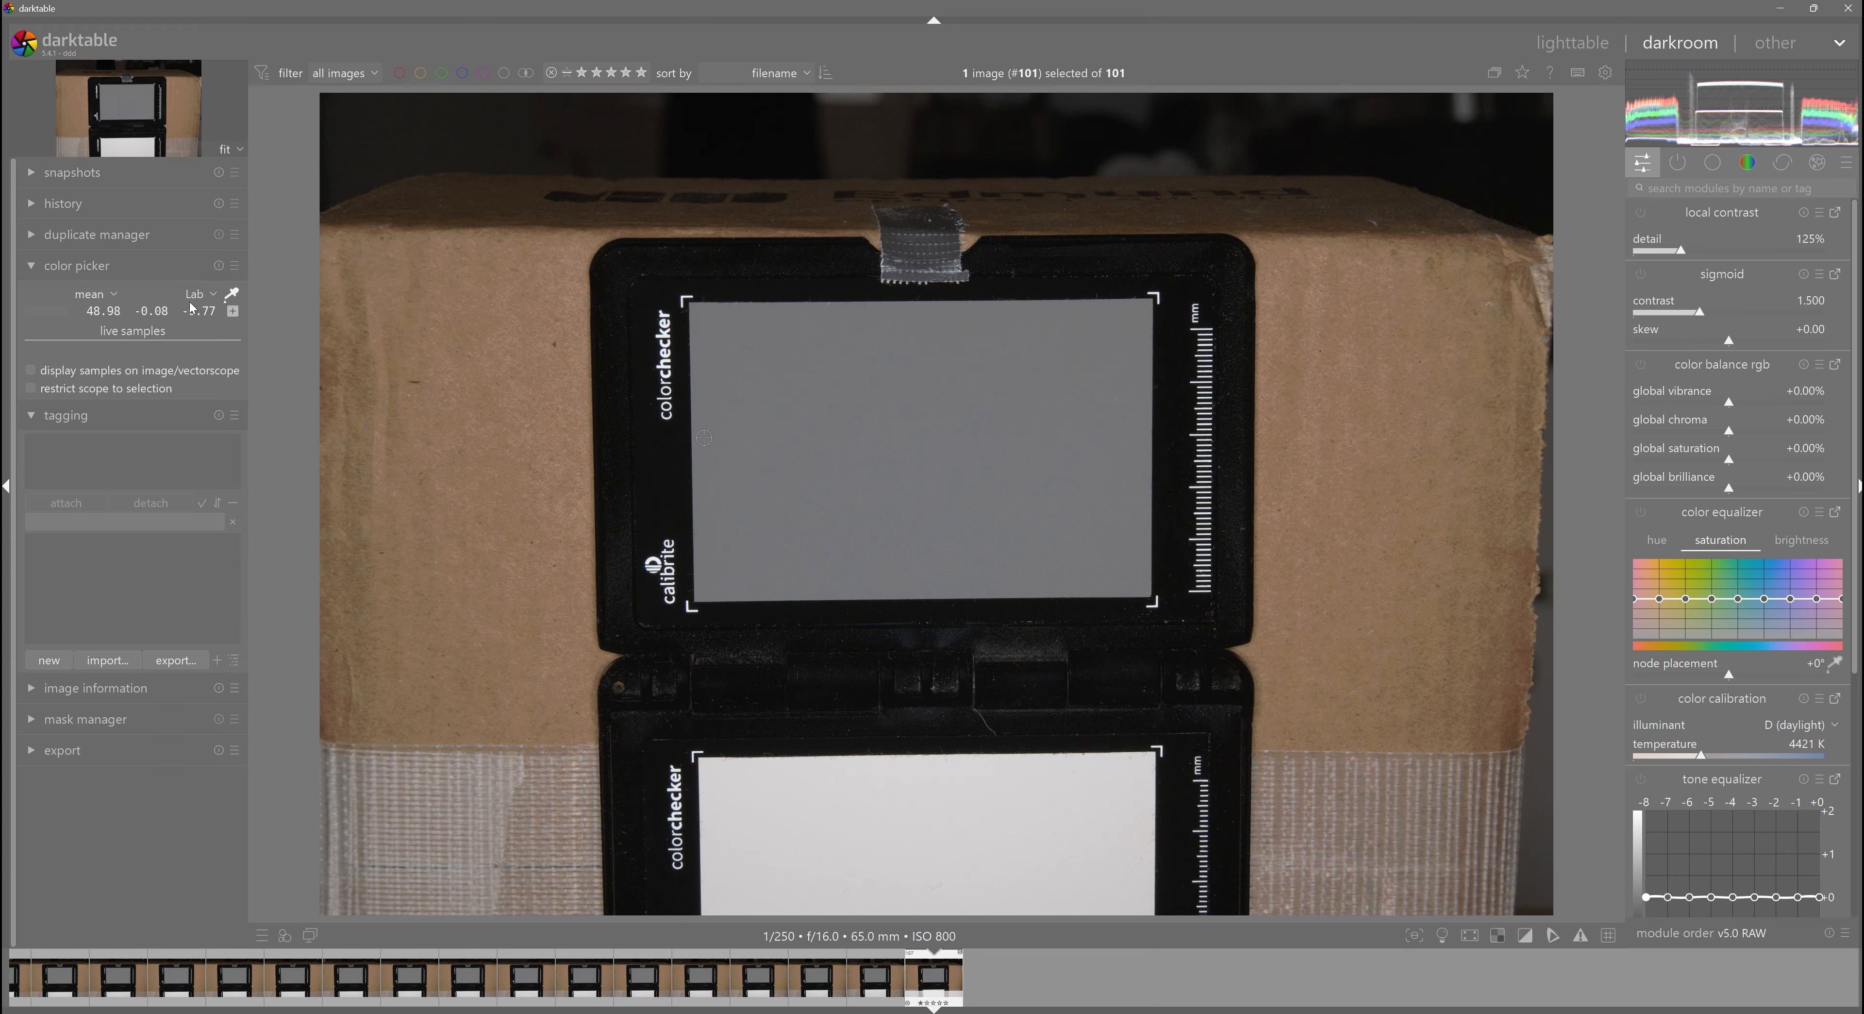
pyautogui.click(233, 311)
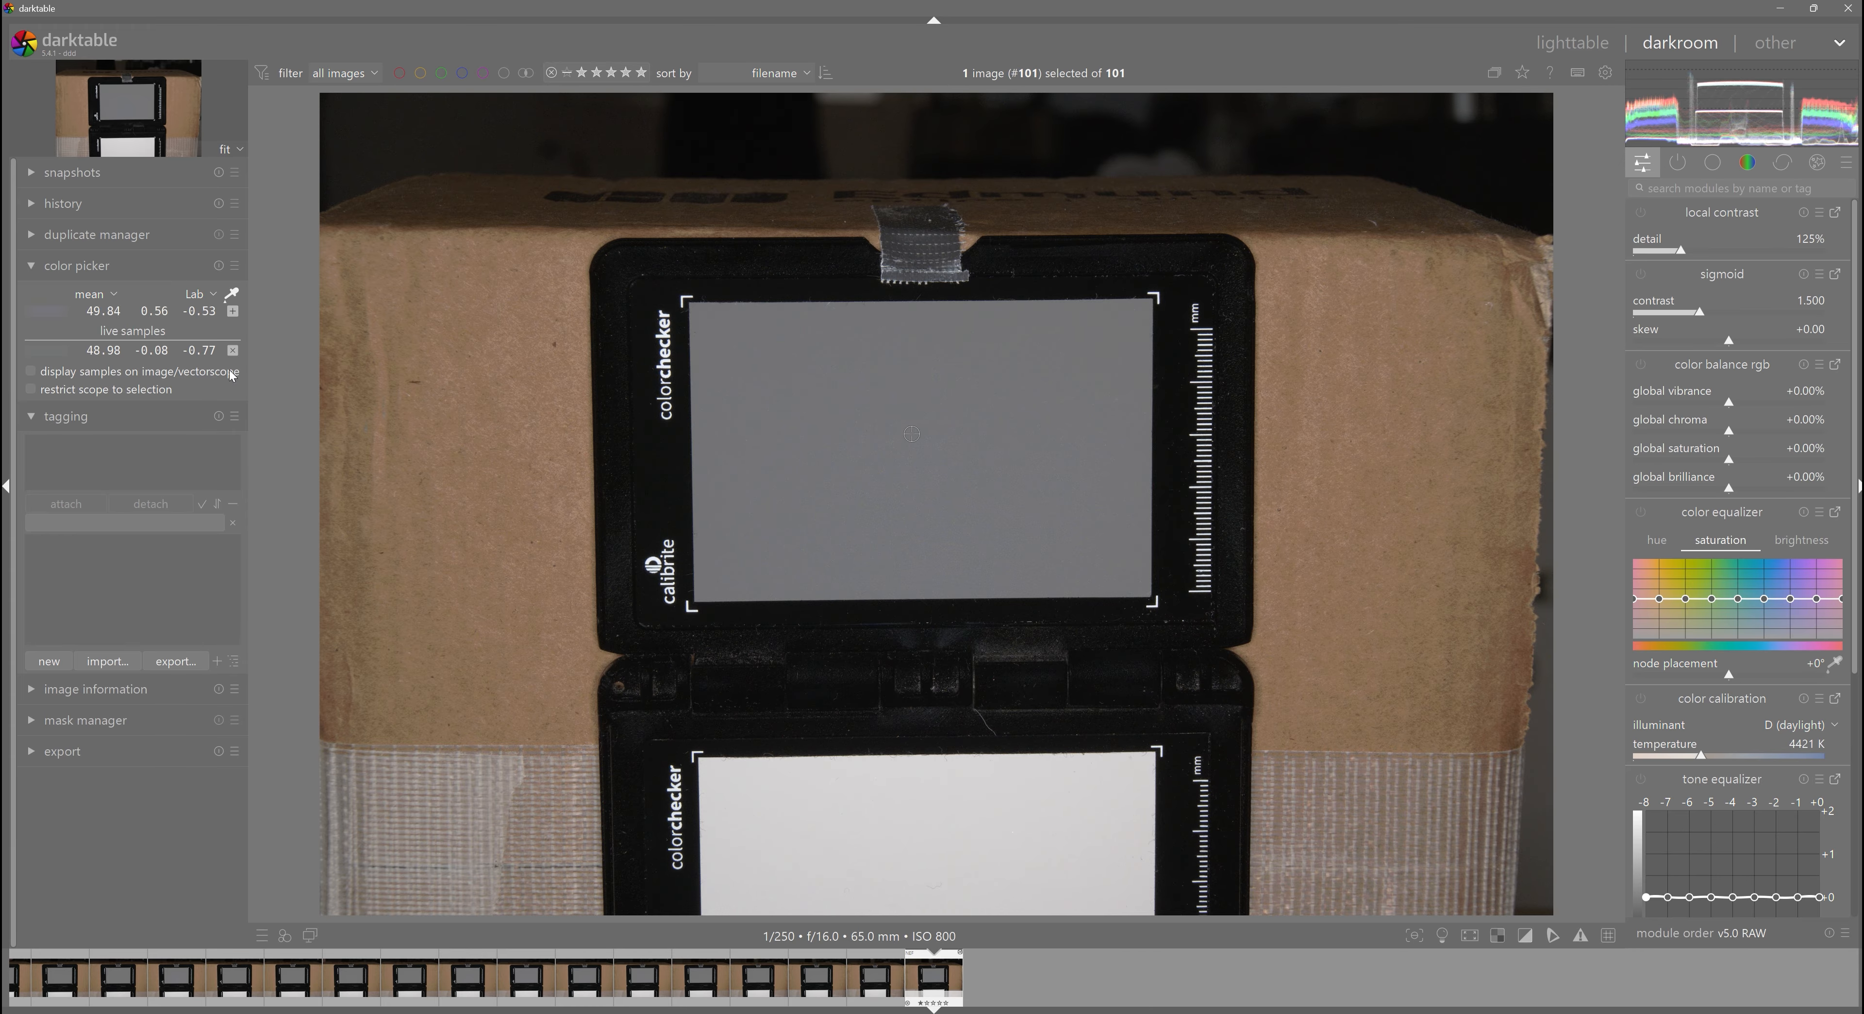
pyautogui.click(232, 311)
pyautogui.moveTo(1019, 444); pyautogui.dragTo(1141, 439)
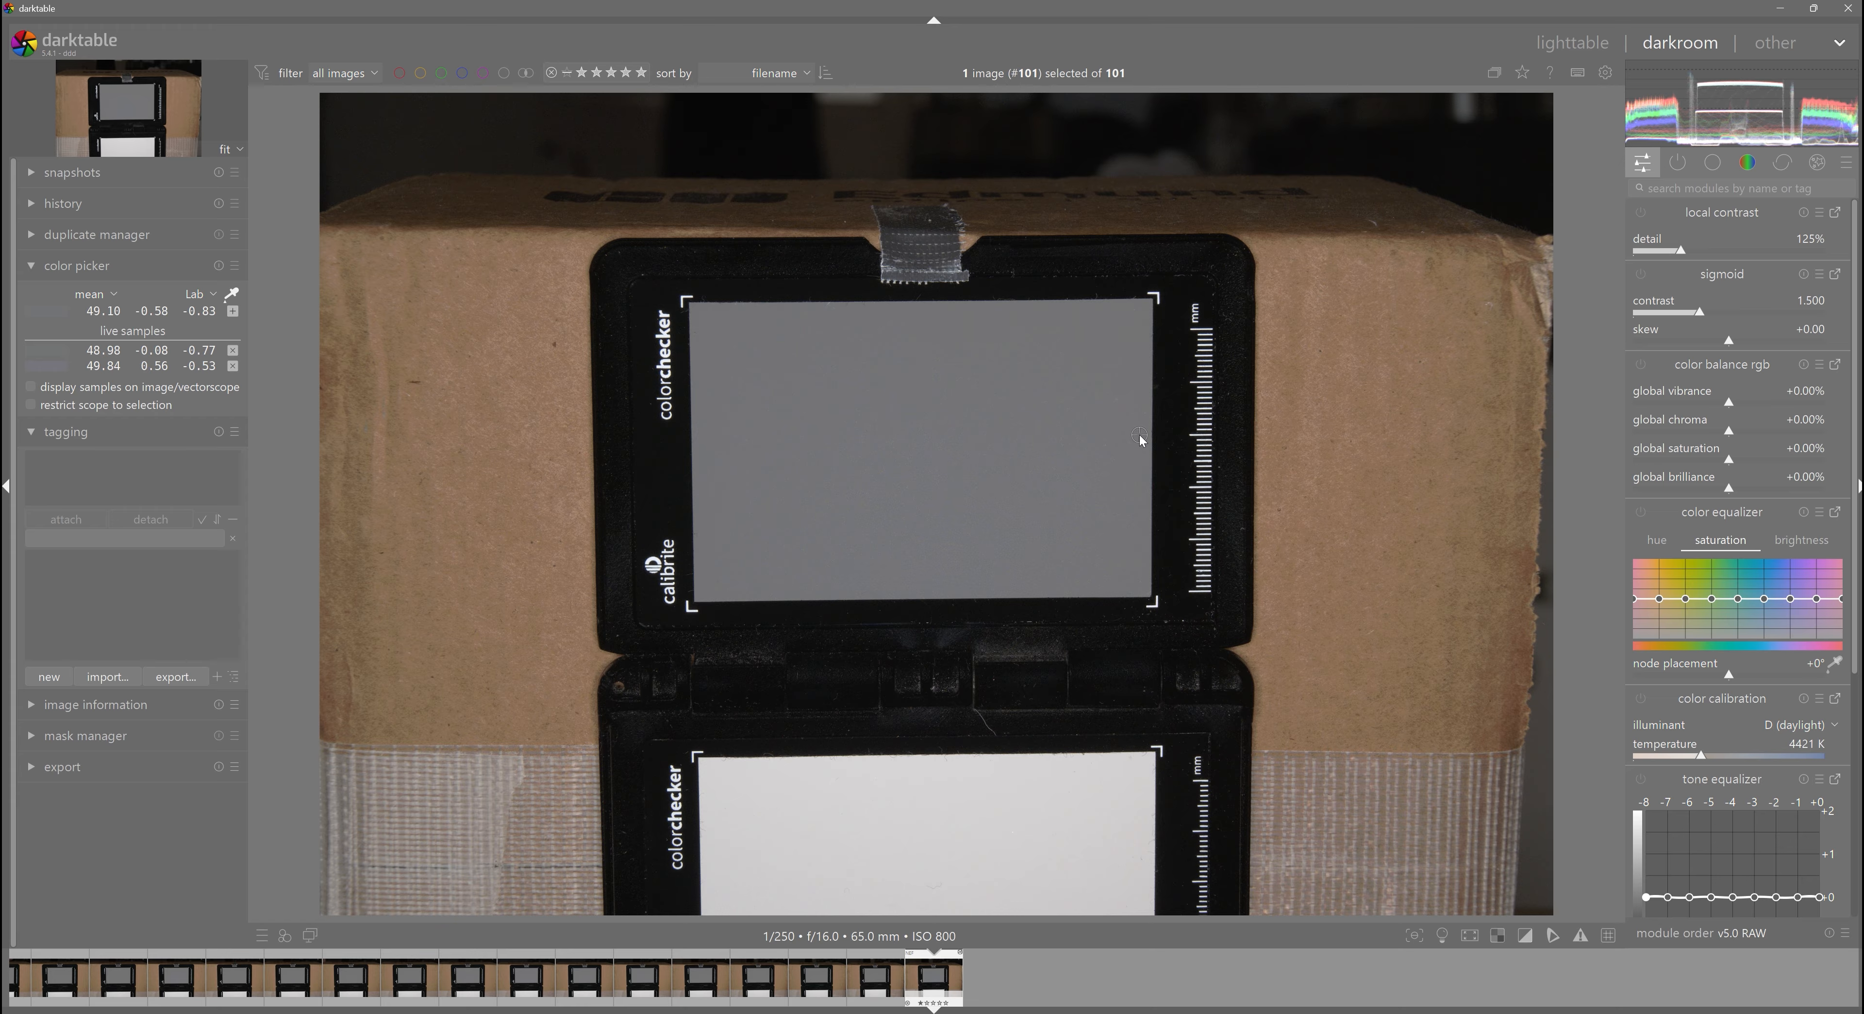
pyautogui.click(233, 310)
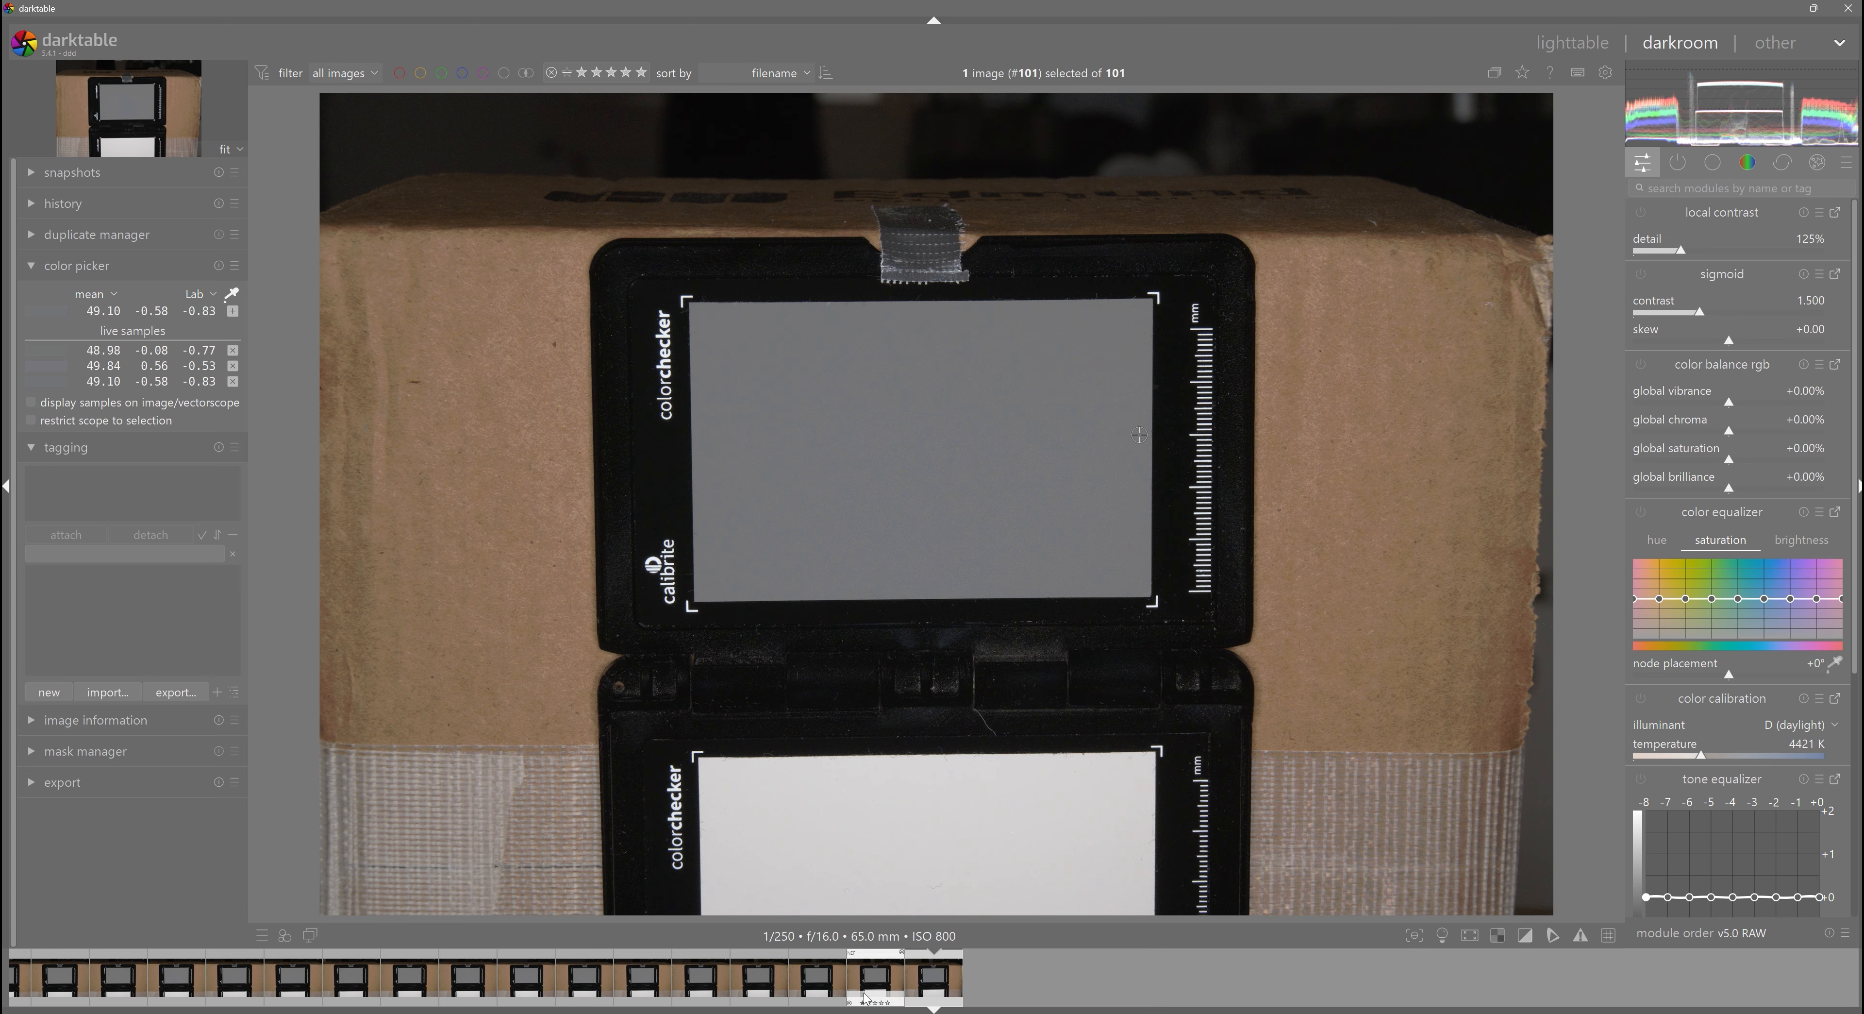
# Open several earlier images from the filmstrip in turn to compare the lightness of the live samples across the series.
pyautogui.click(458, 977)
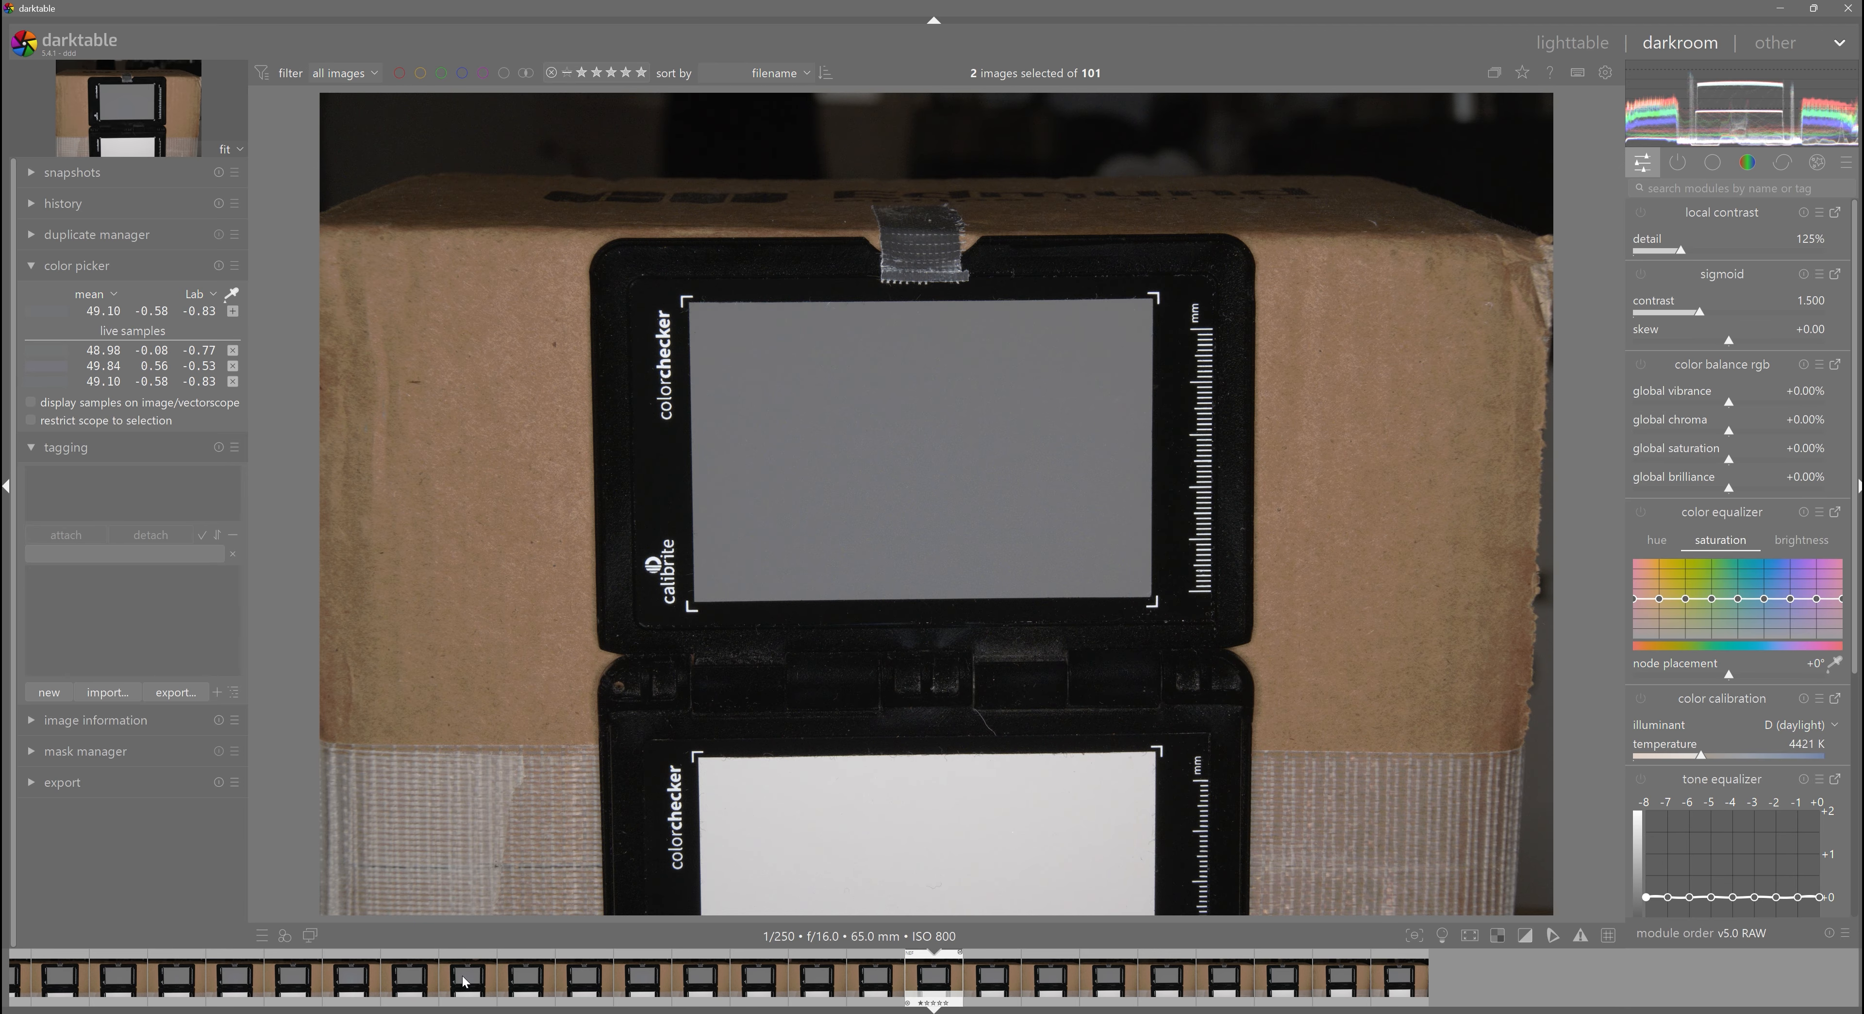
pyautogui.click(416, 977)
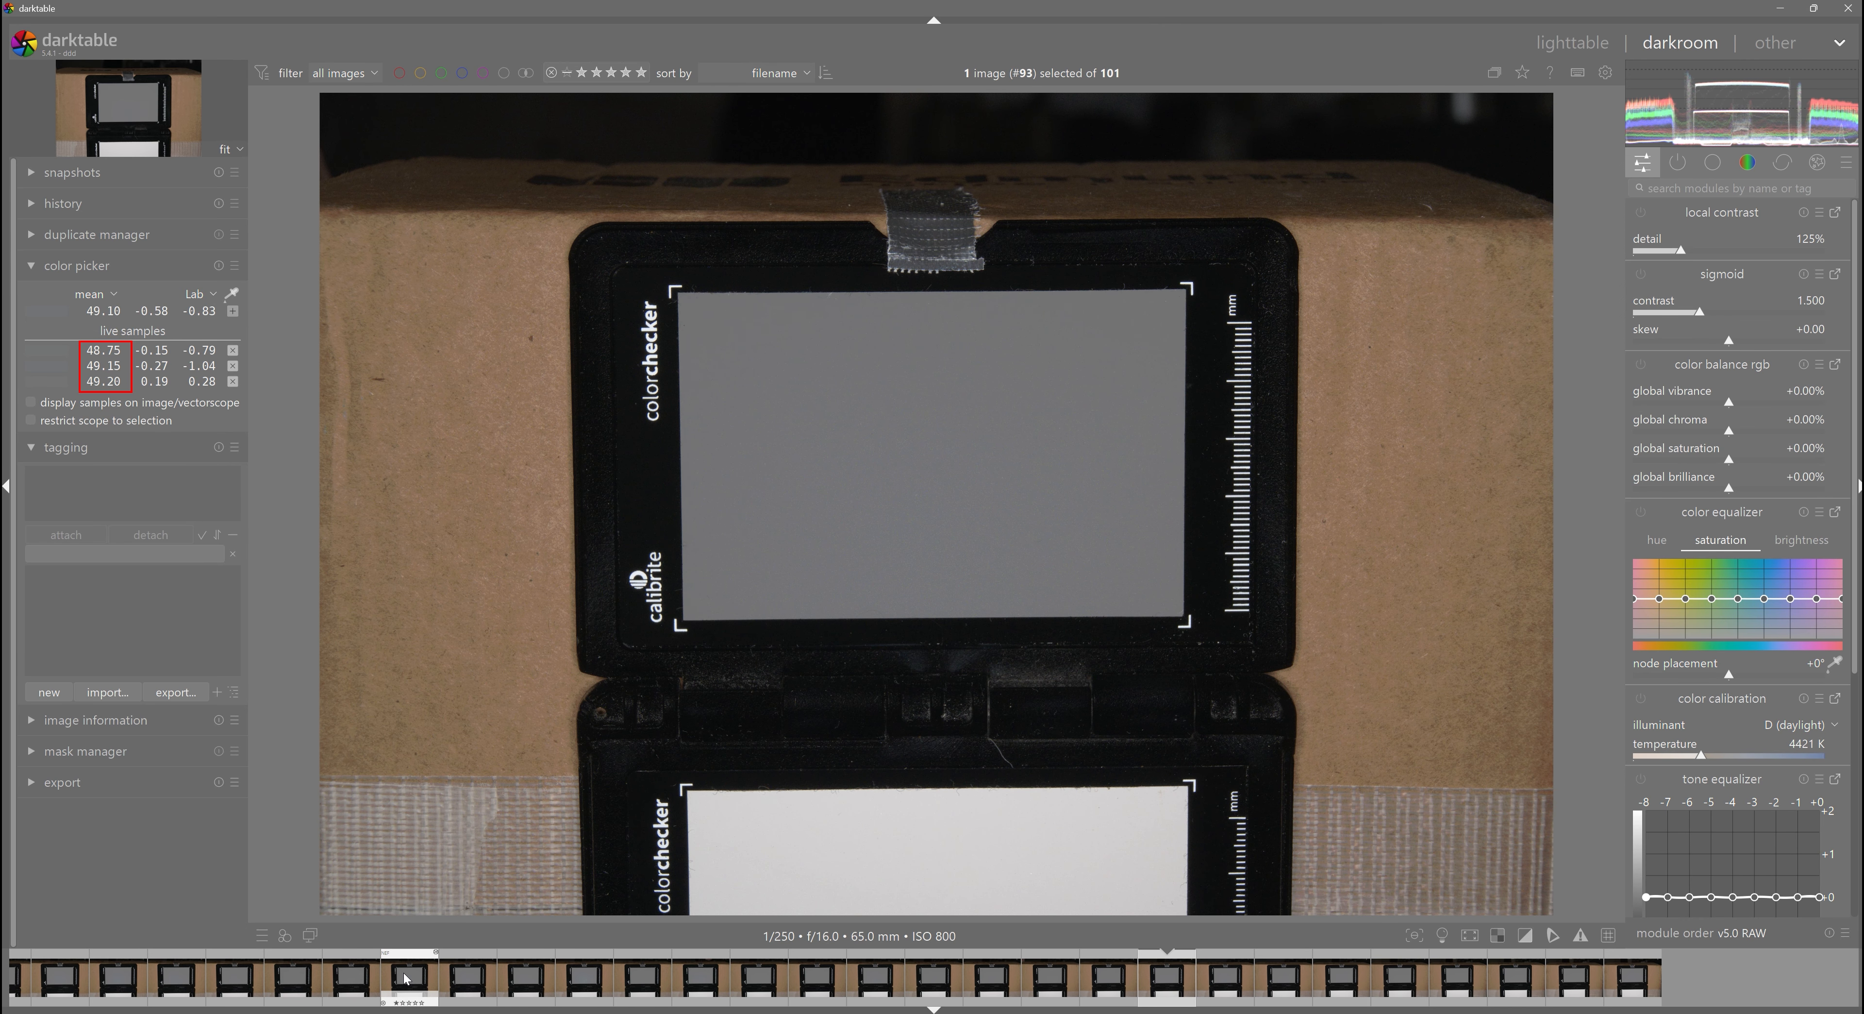
pyautogui.click(246, 977)
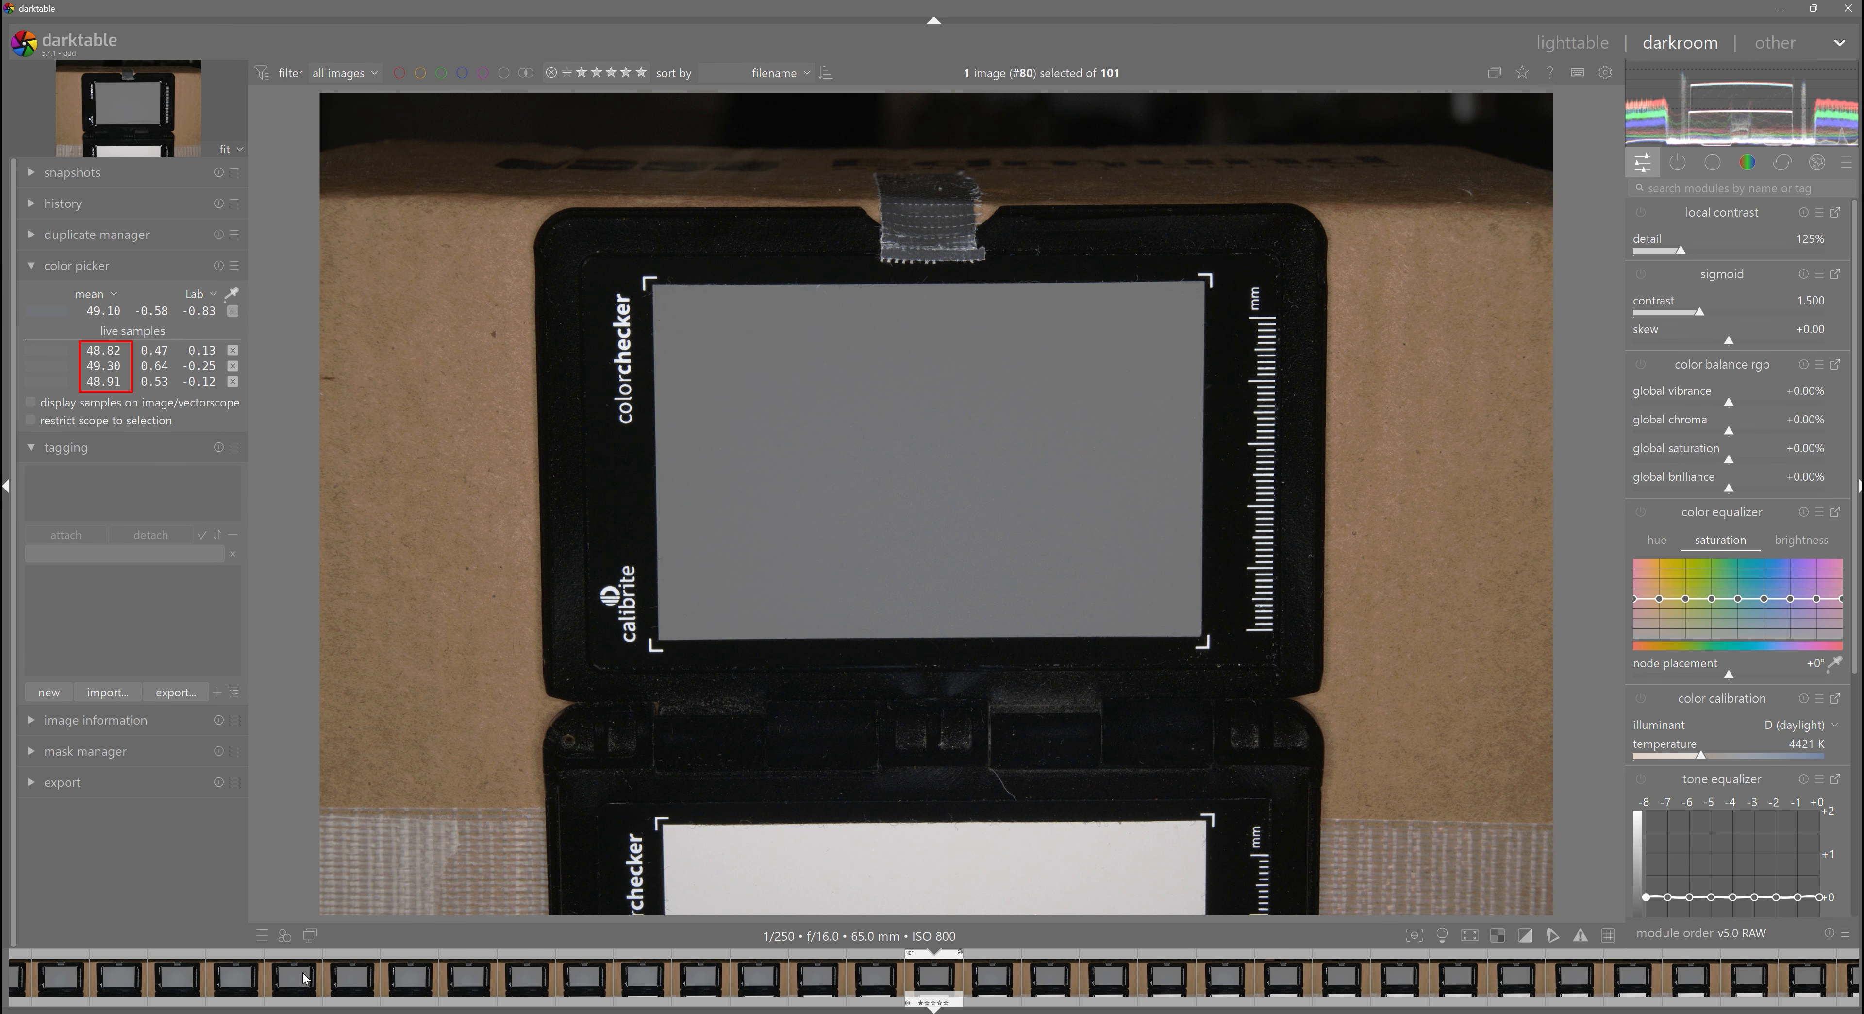
pyautogui.click(246, 977)
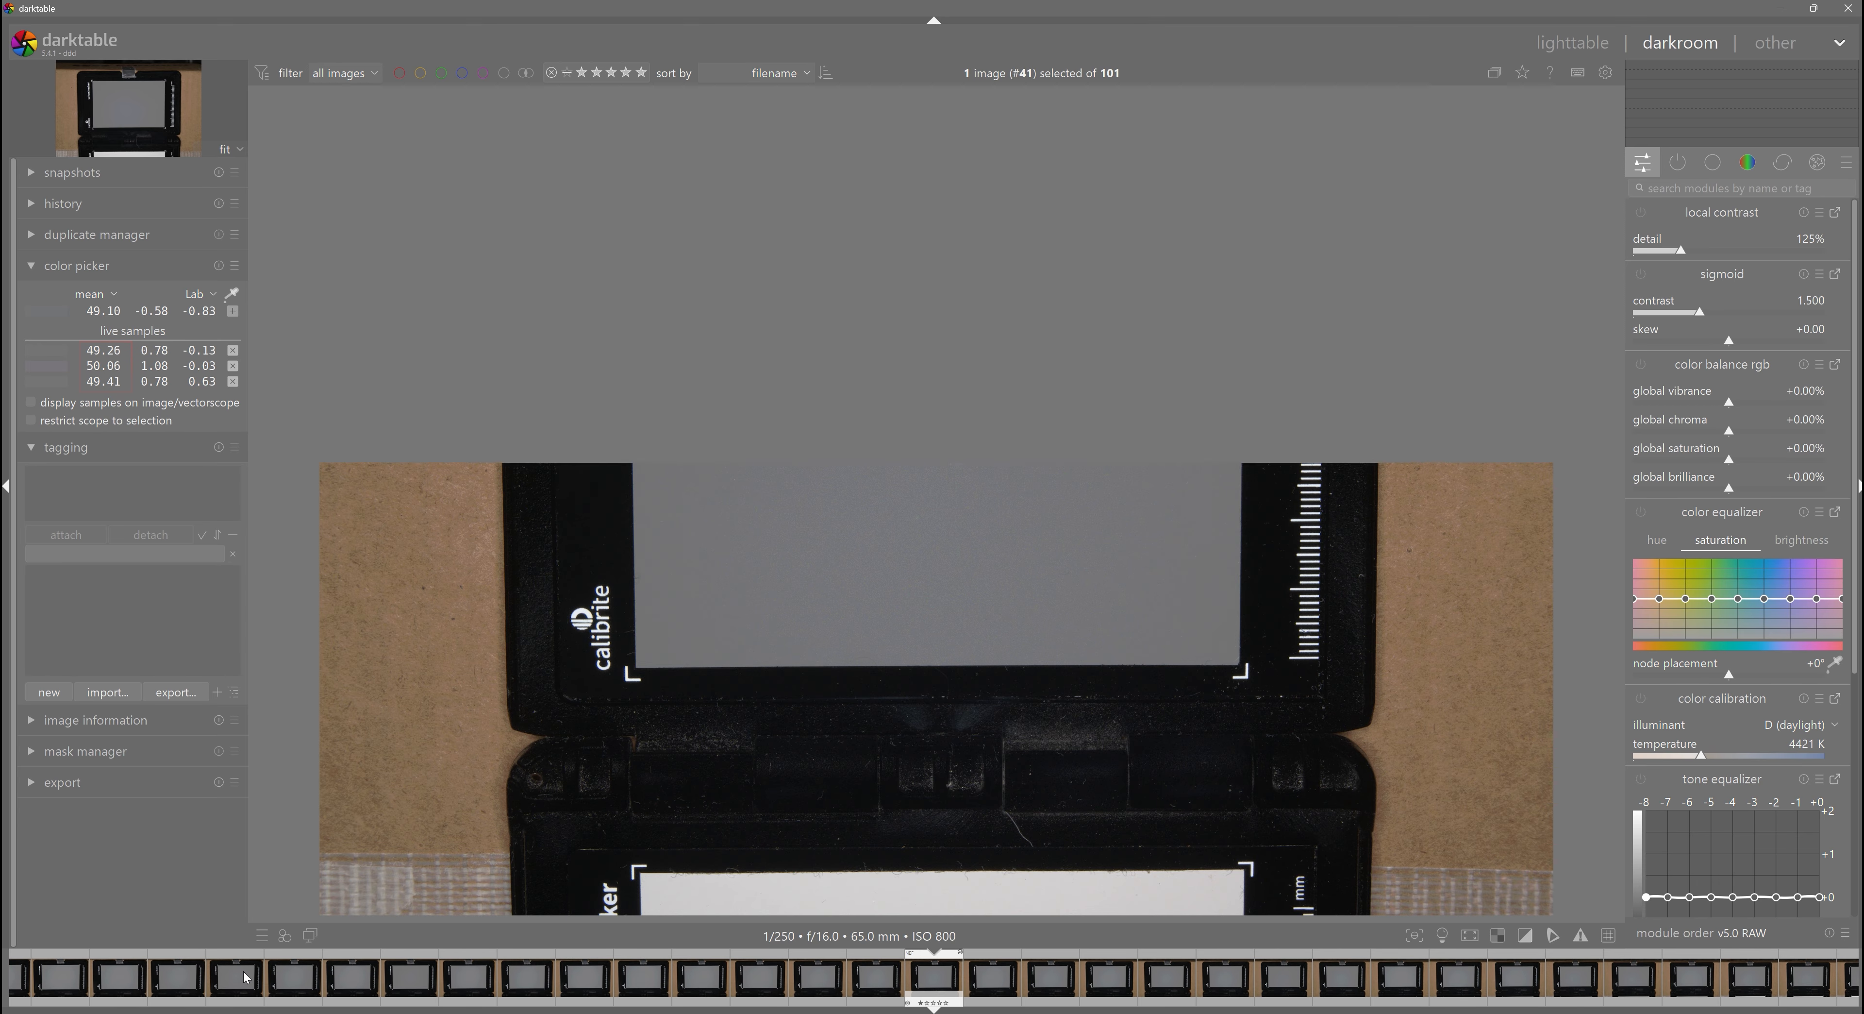
pyautogui.click(129, 972)
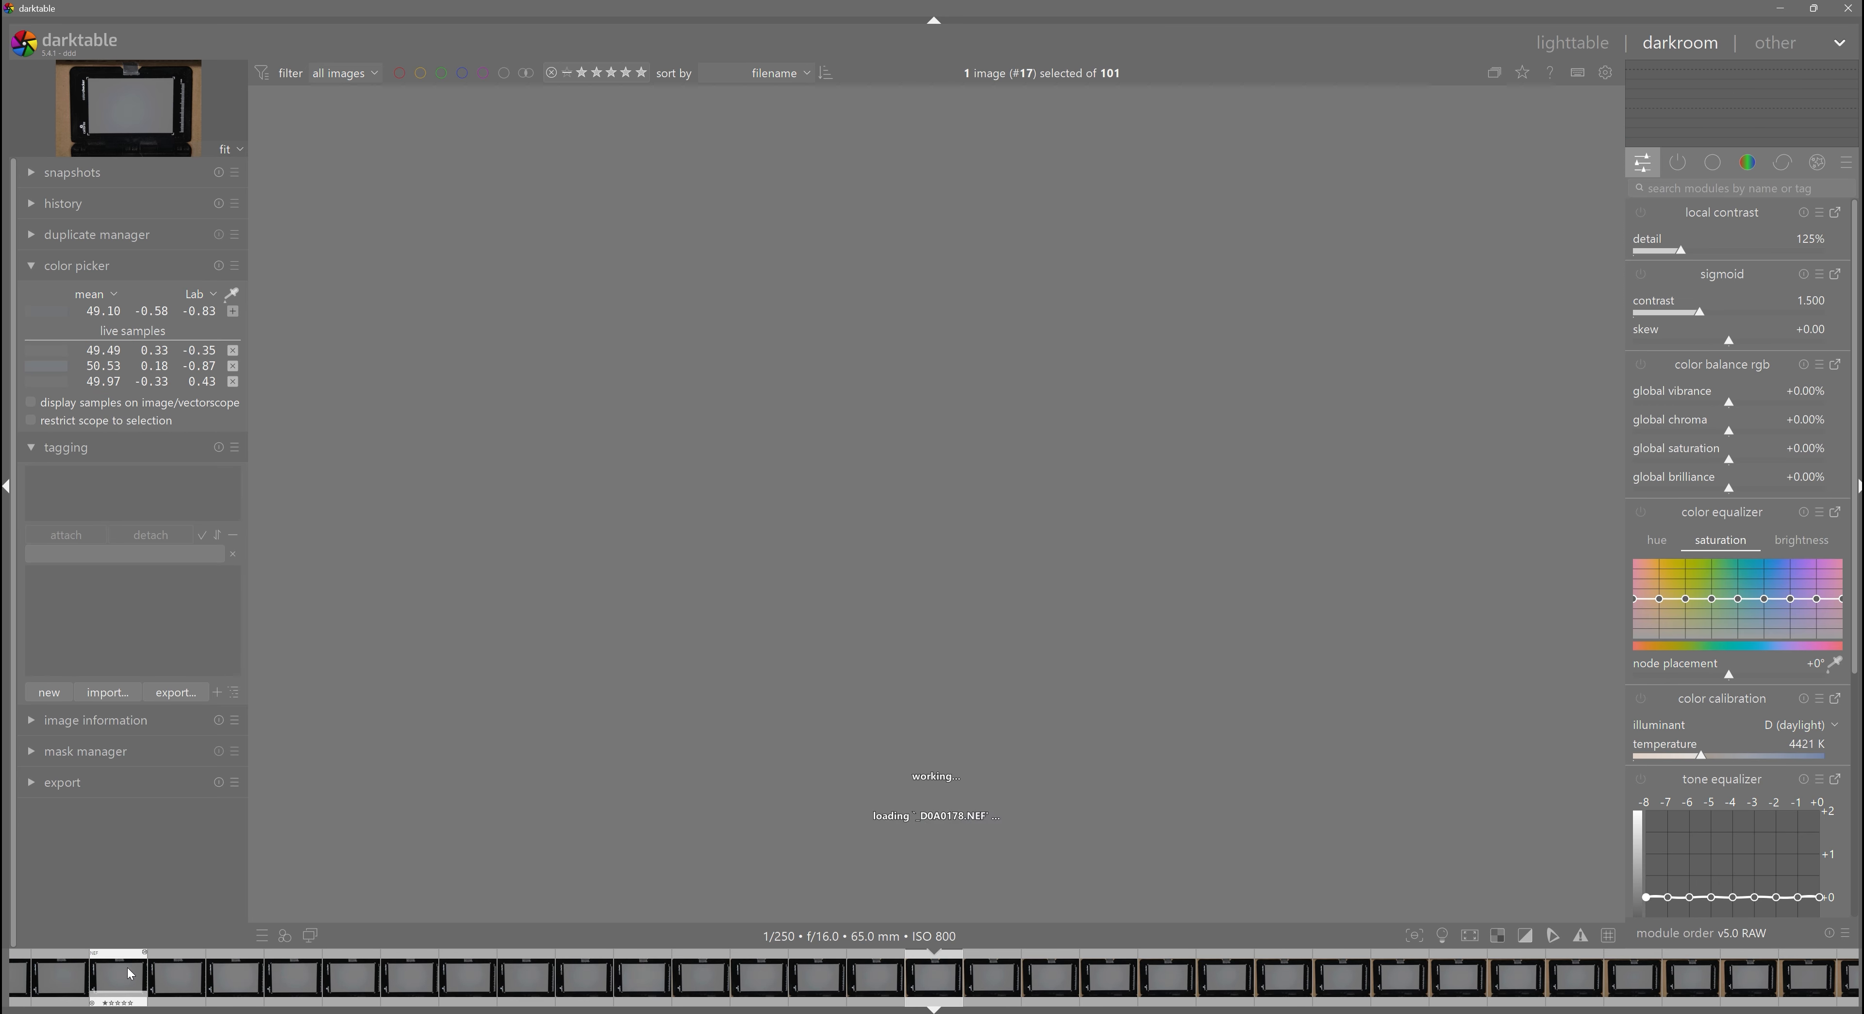
# Open the first few images of the series from the filmstrip to check the lightness of their three live samples.
pyautogui.click(692, 977)
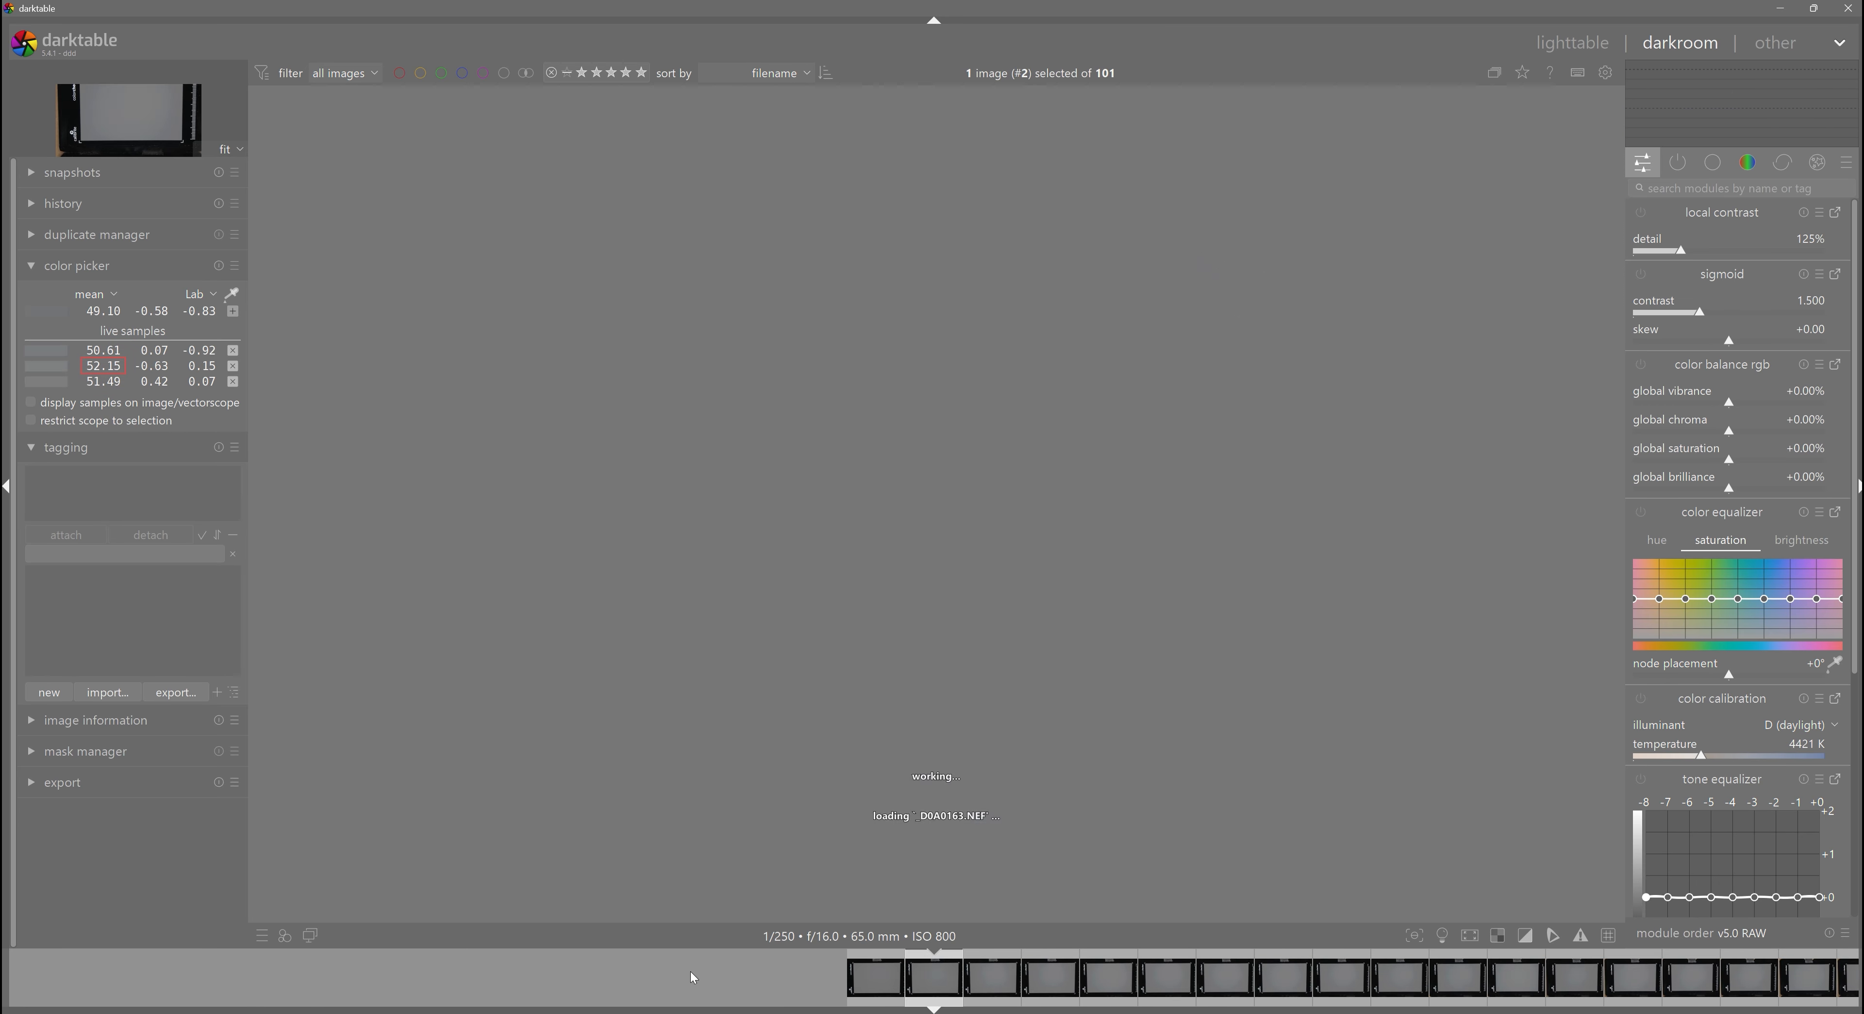
pyautogui.click(991, 977)
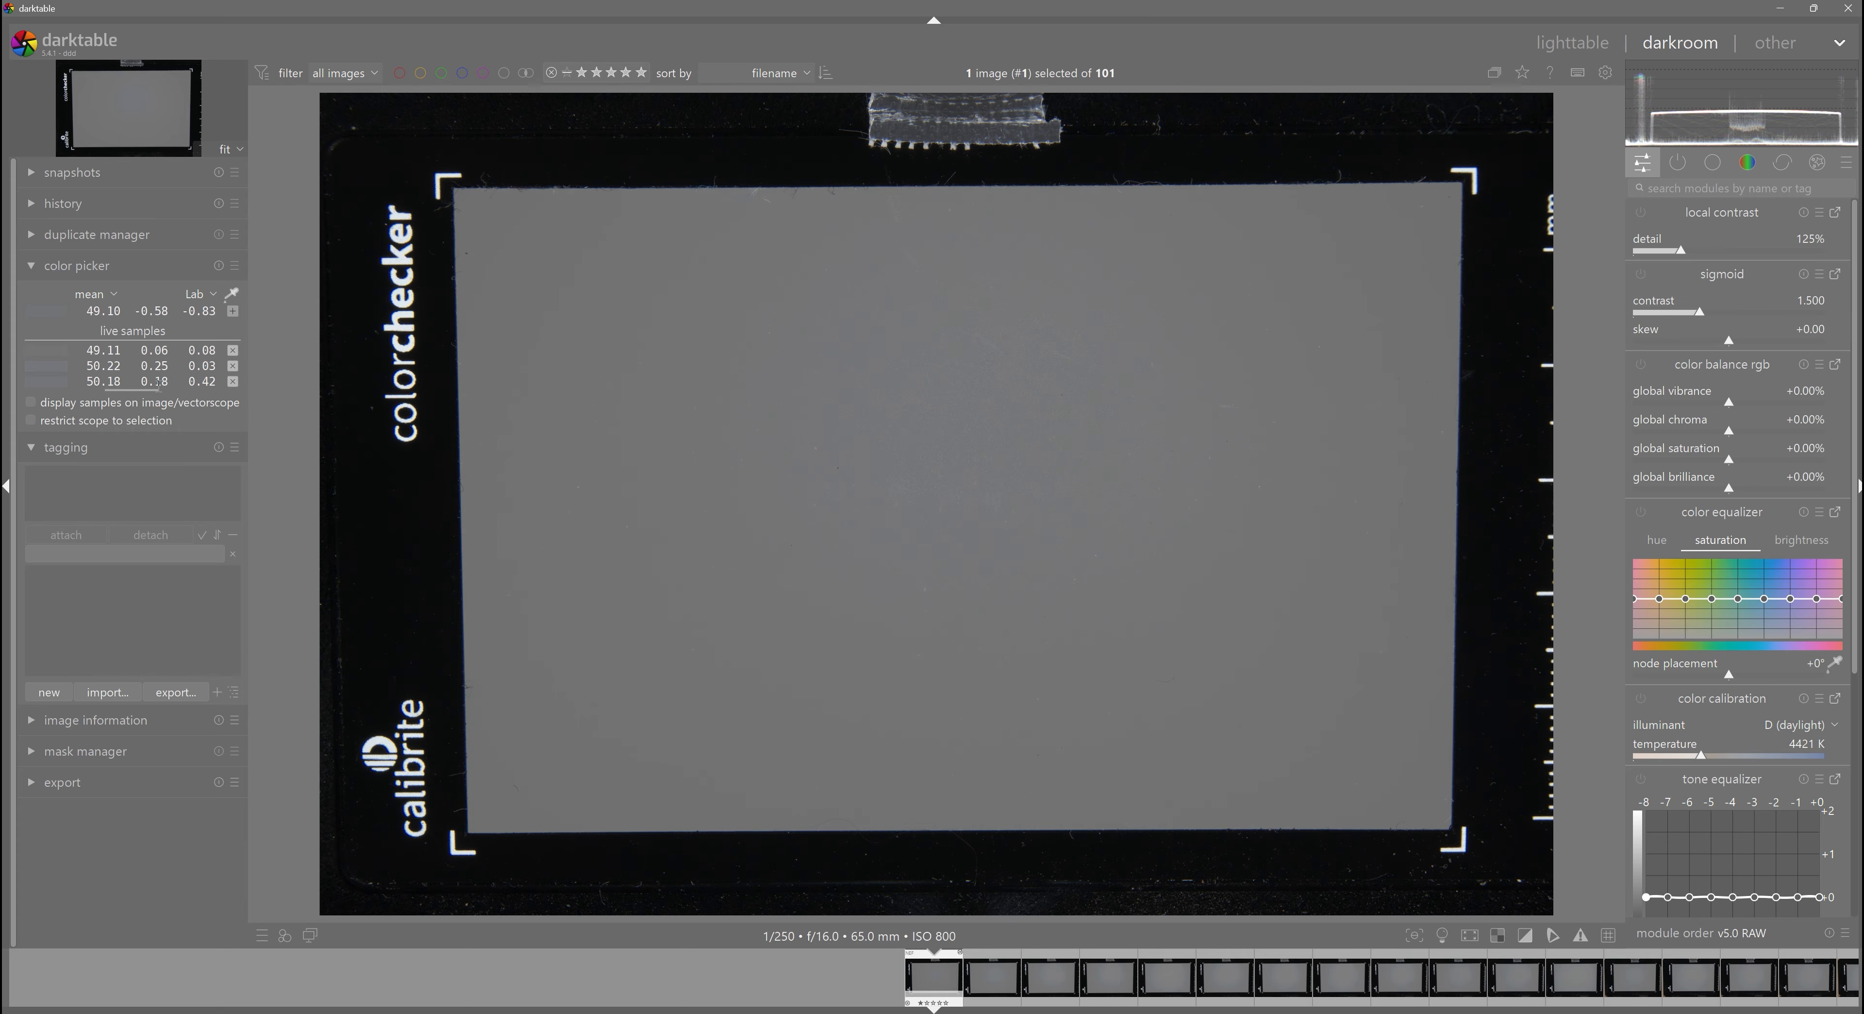
pyautogui.click(1046, 977)
pyautogui.click(1040, 977)
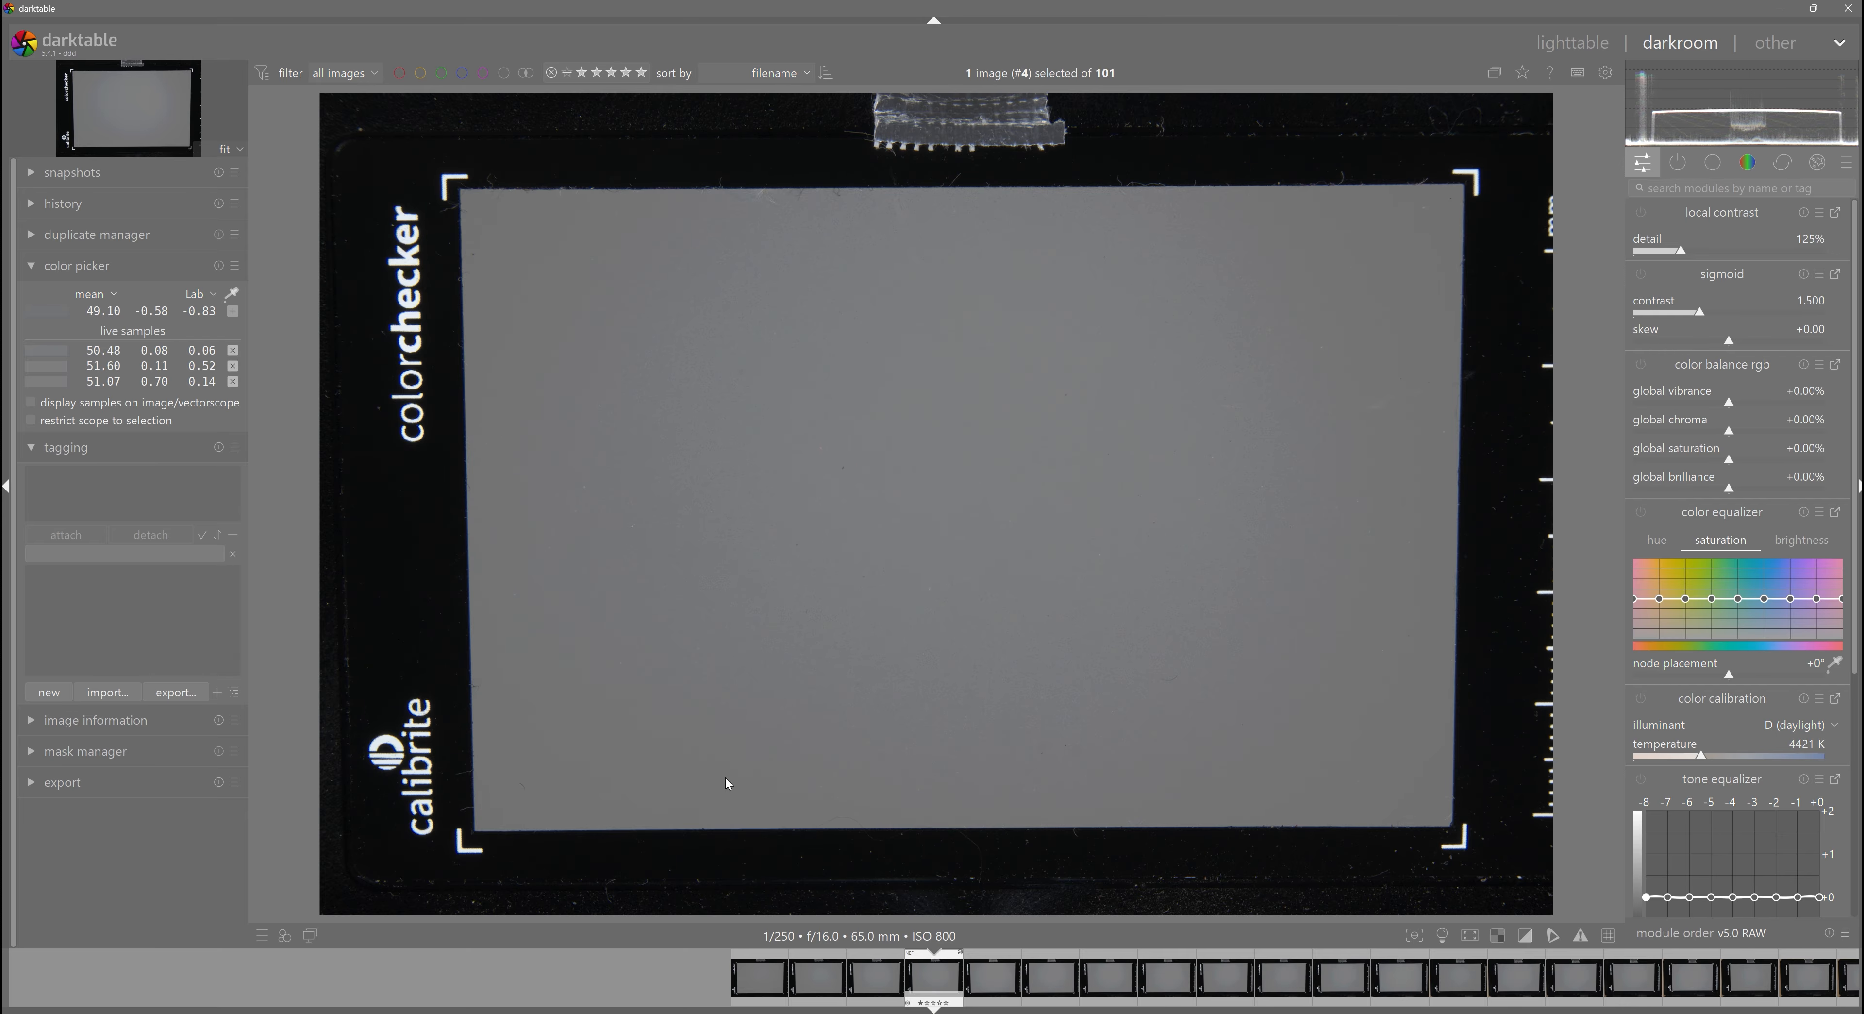
pyautogui.press('space')
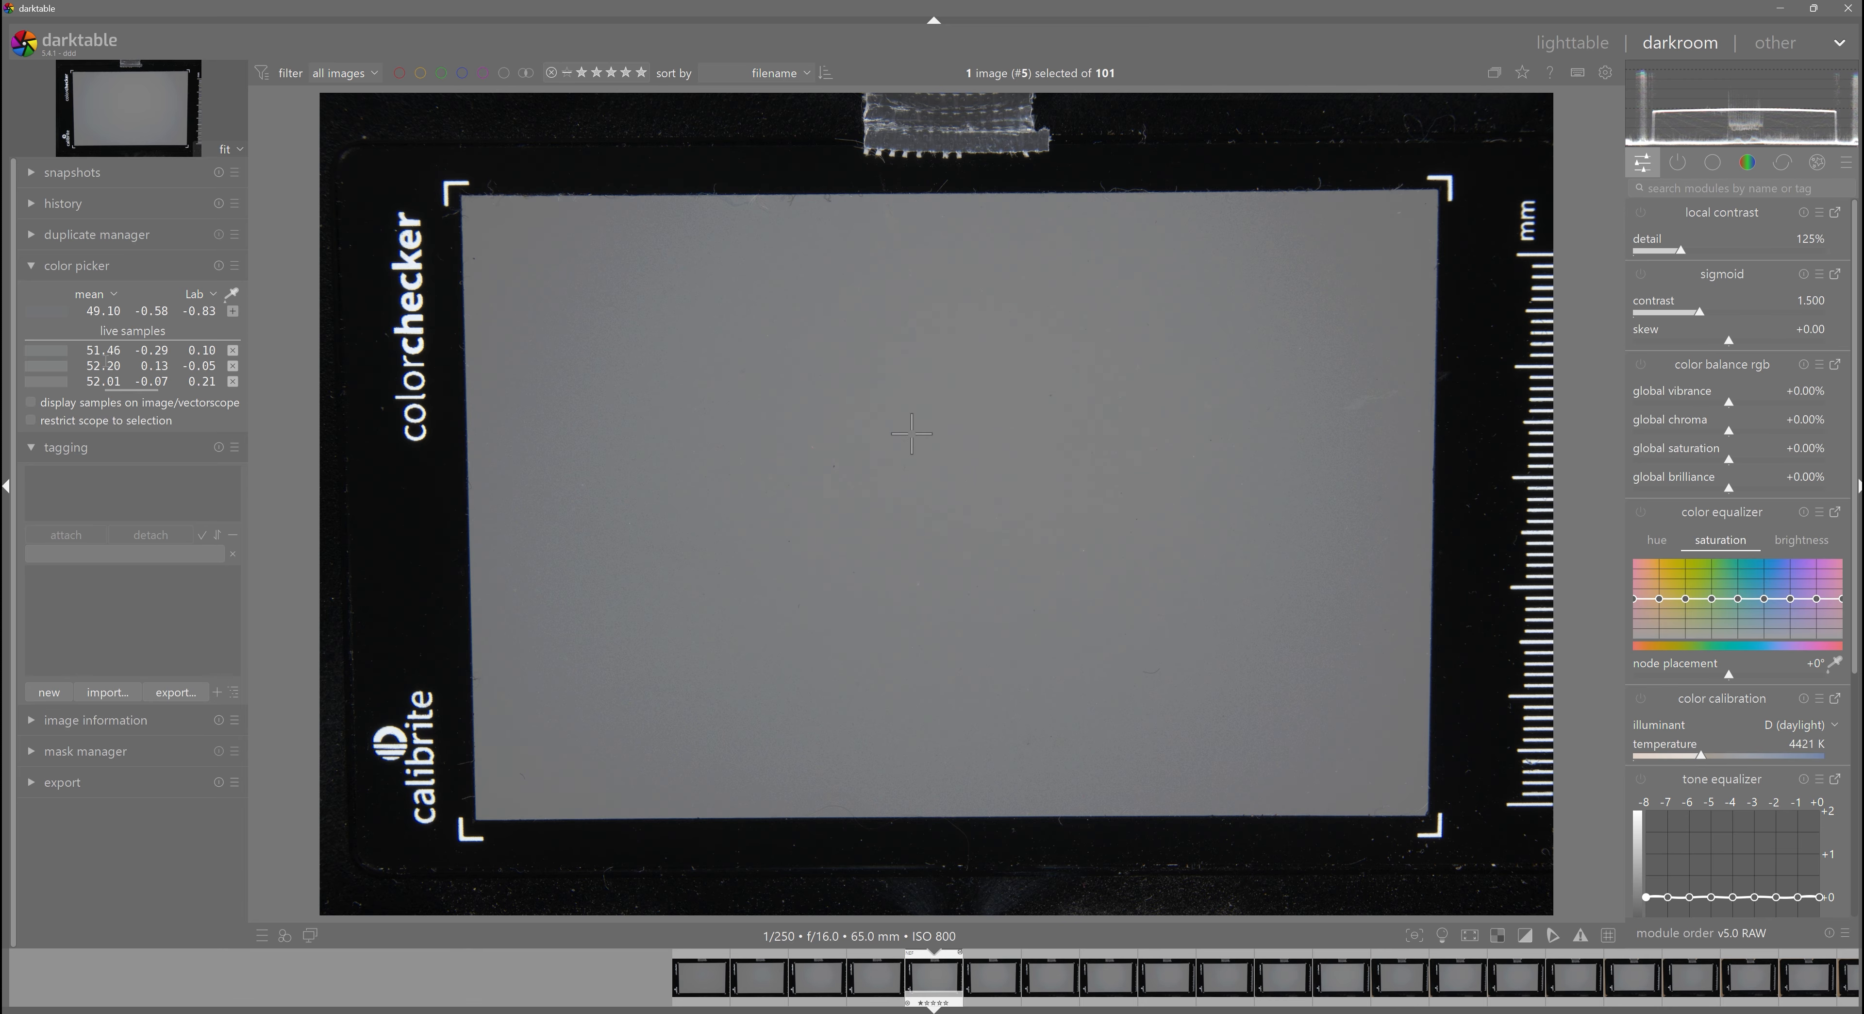
pyautogui.click(996, 983)
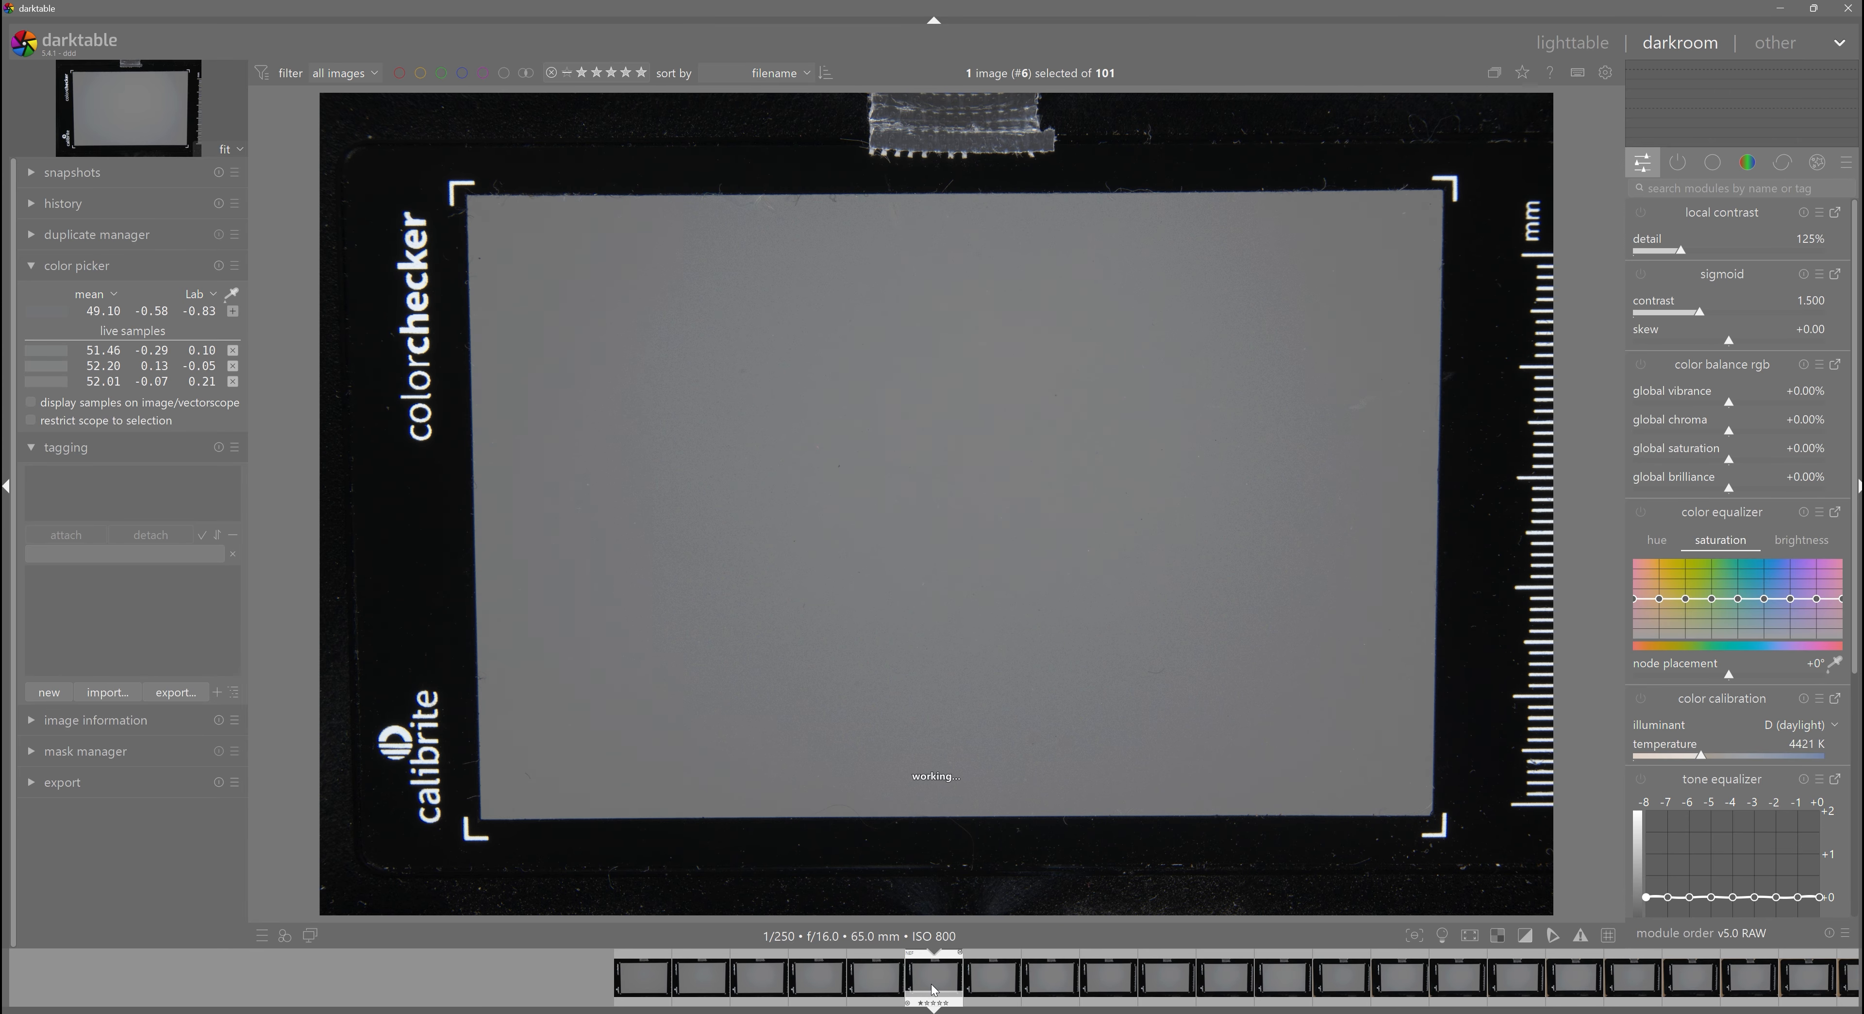
pyautogui.click(879, 982)
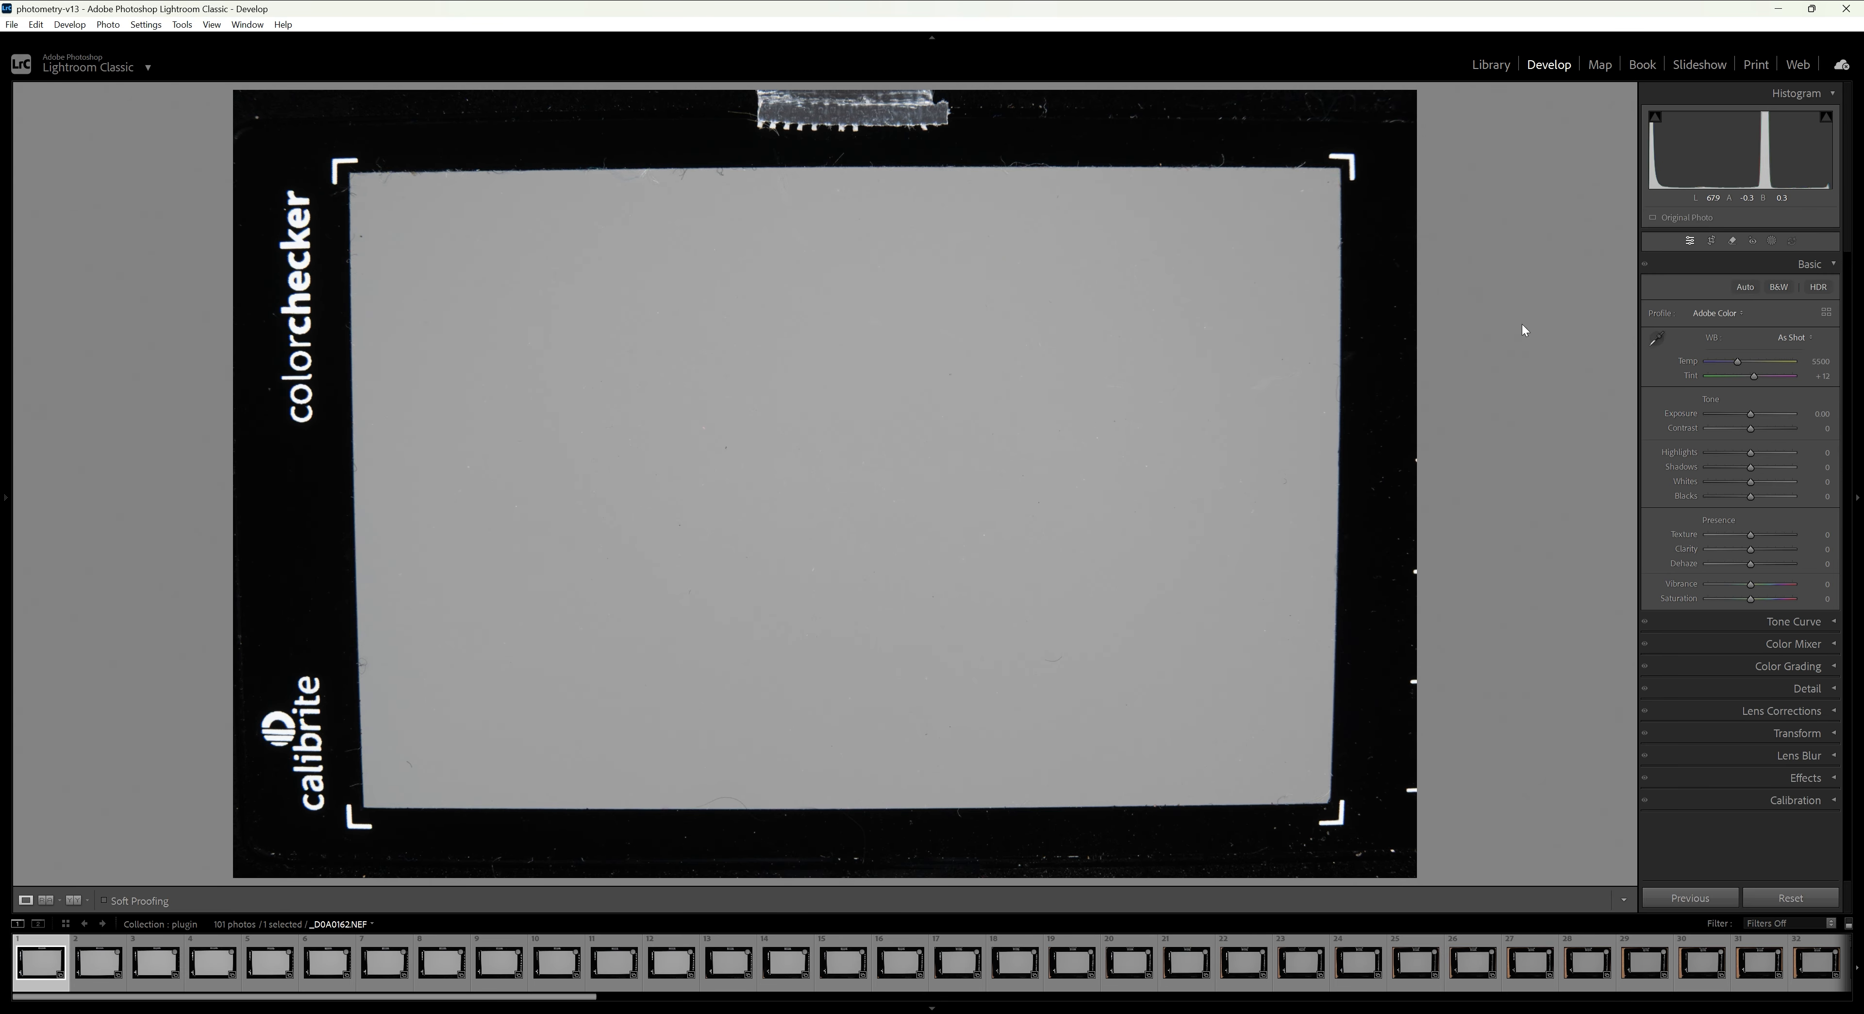
# In Lightroom Classic, change the first photo's profile from Adobe Color and save that photo's metadata to file.
pyautogui.click(1716, 314)
pyautogui.click(1708, 354)
pyautogui.press('g')
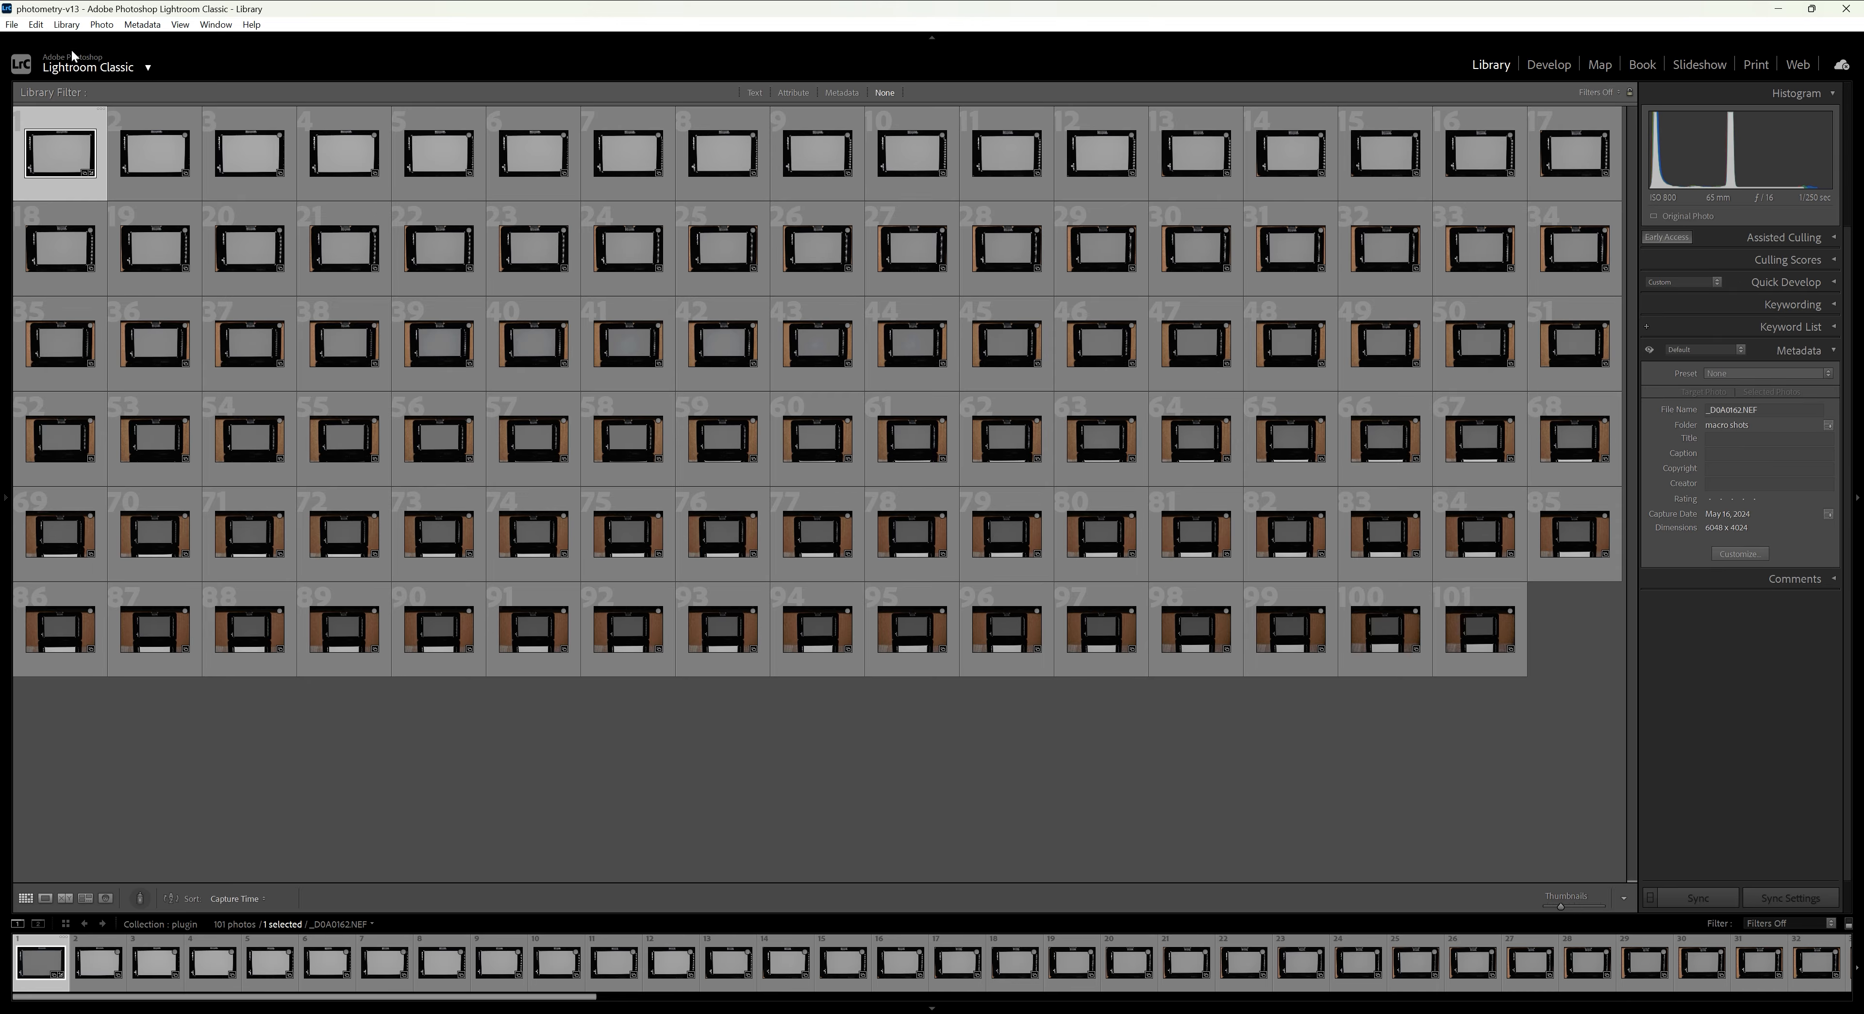
pyautogui.click(142, 24)
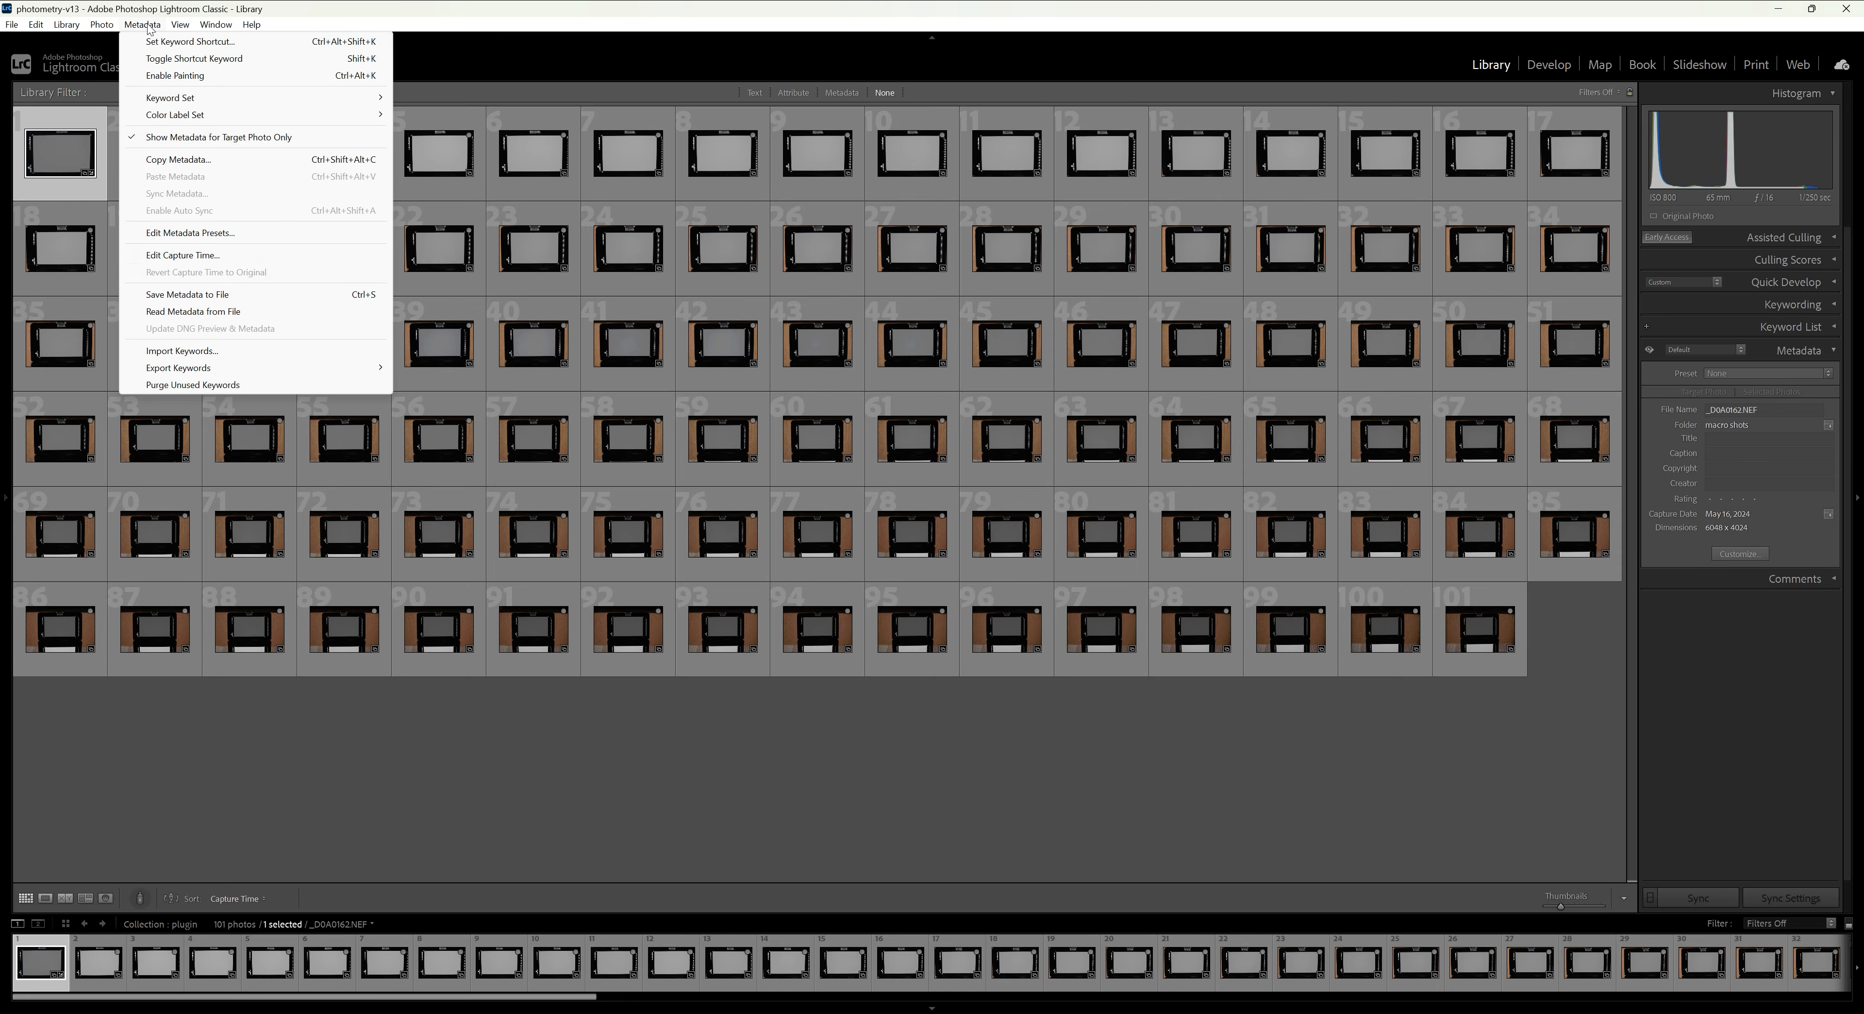
pyautogui.click(178, 298)
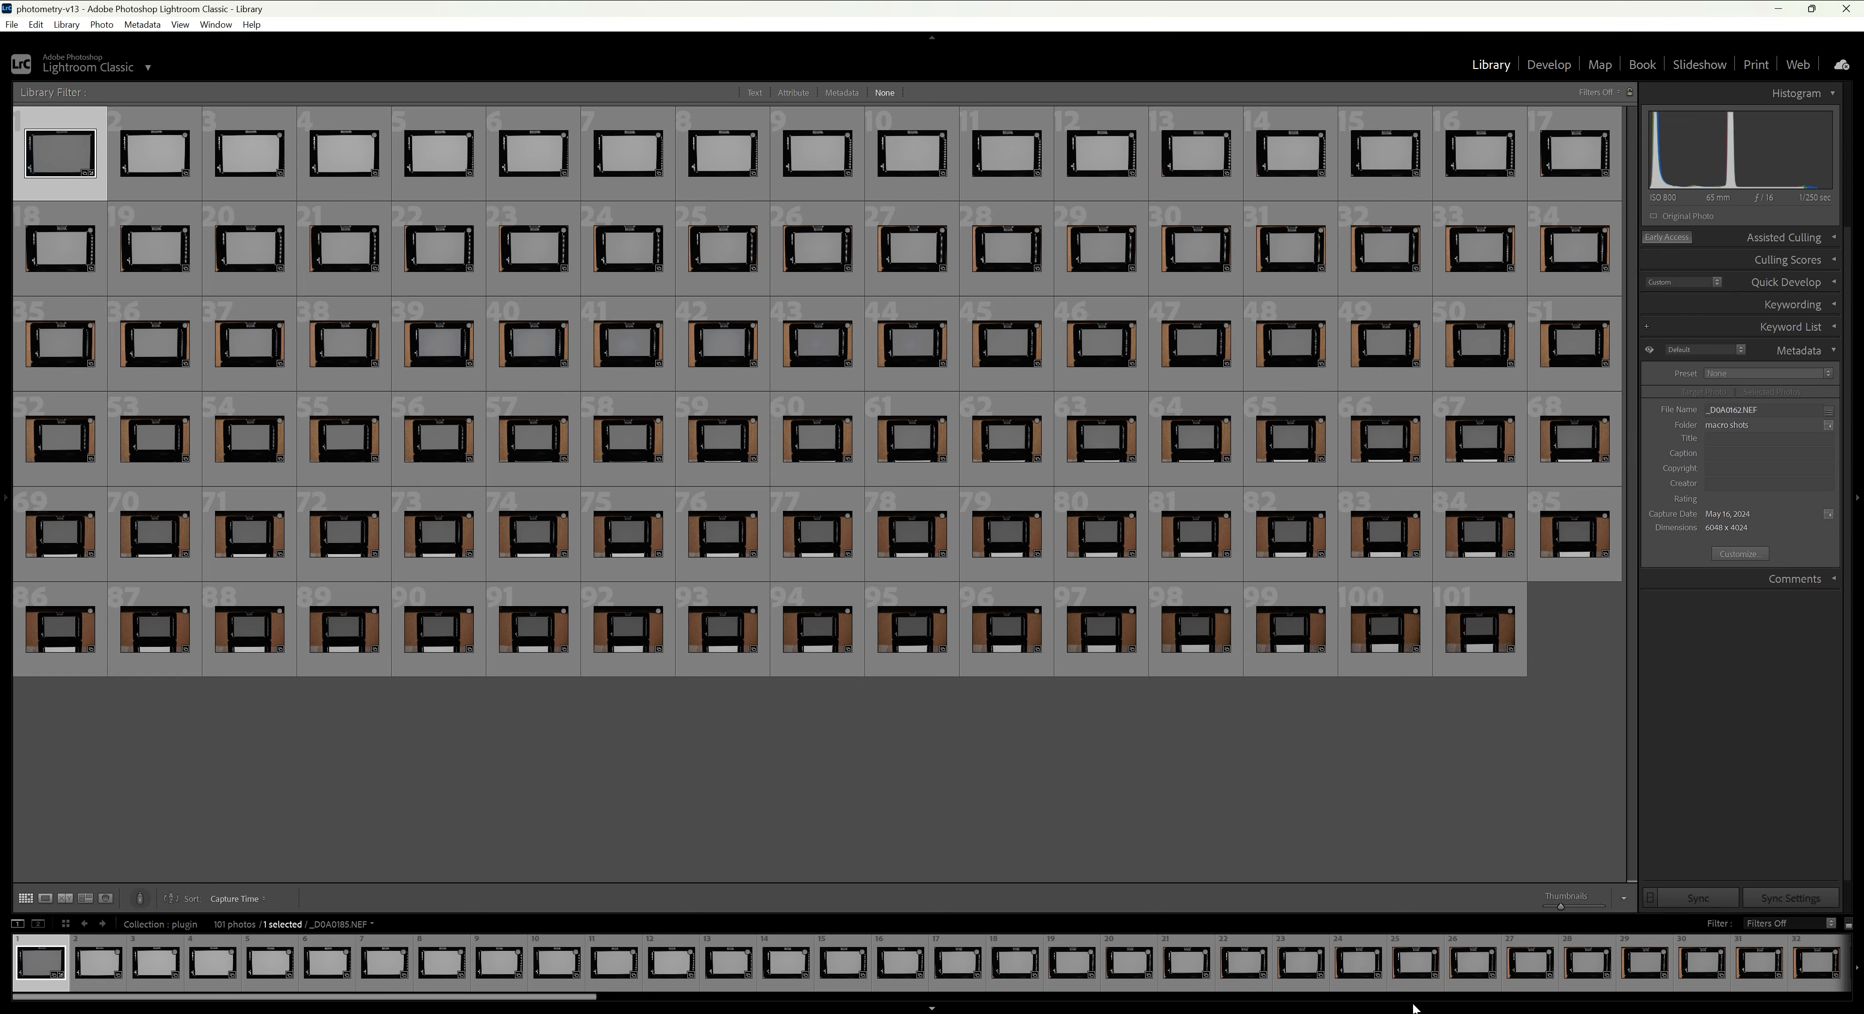
# Run Exposure Equalizer for Lightroom from baseline _D0A0162 with all edits propagated, and read the metadata from files for all 101 photos.
pyautogui.click(1415, 1011)
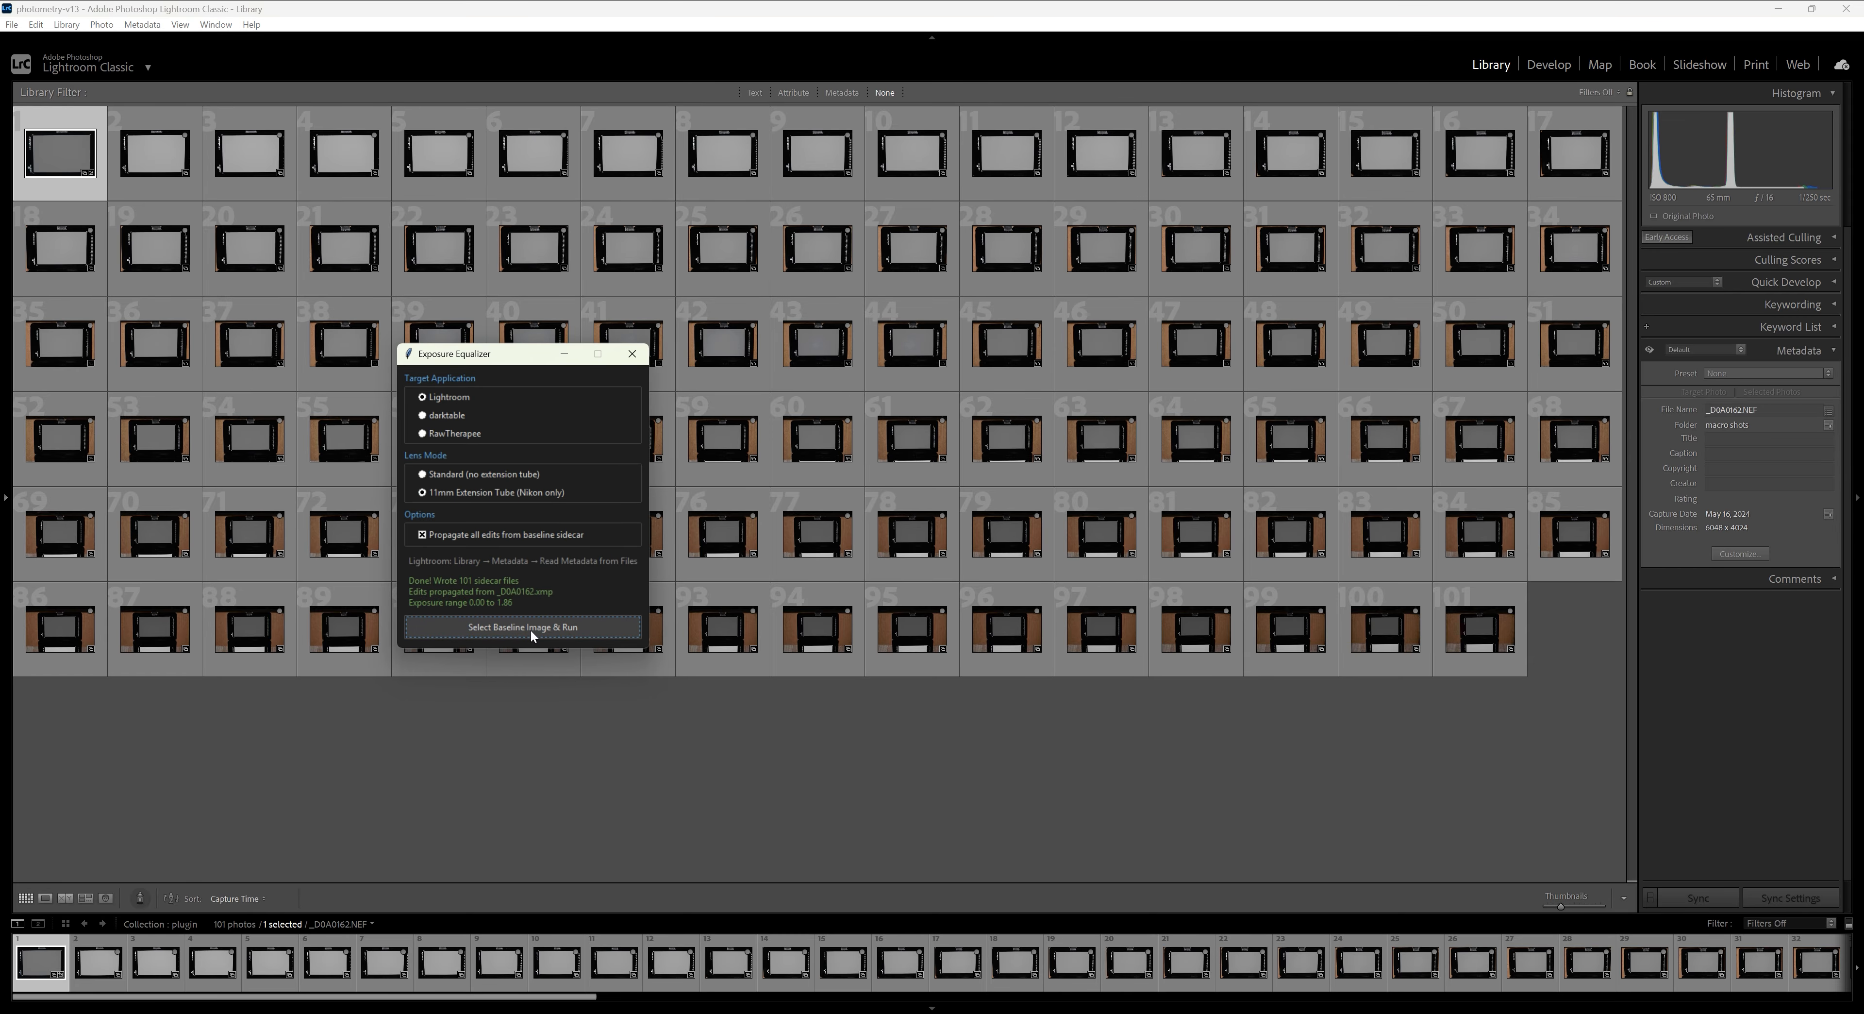
pyautogui.click(81, 136)
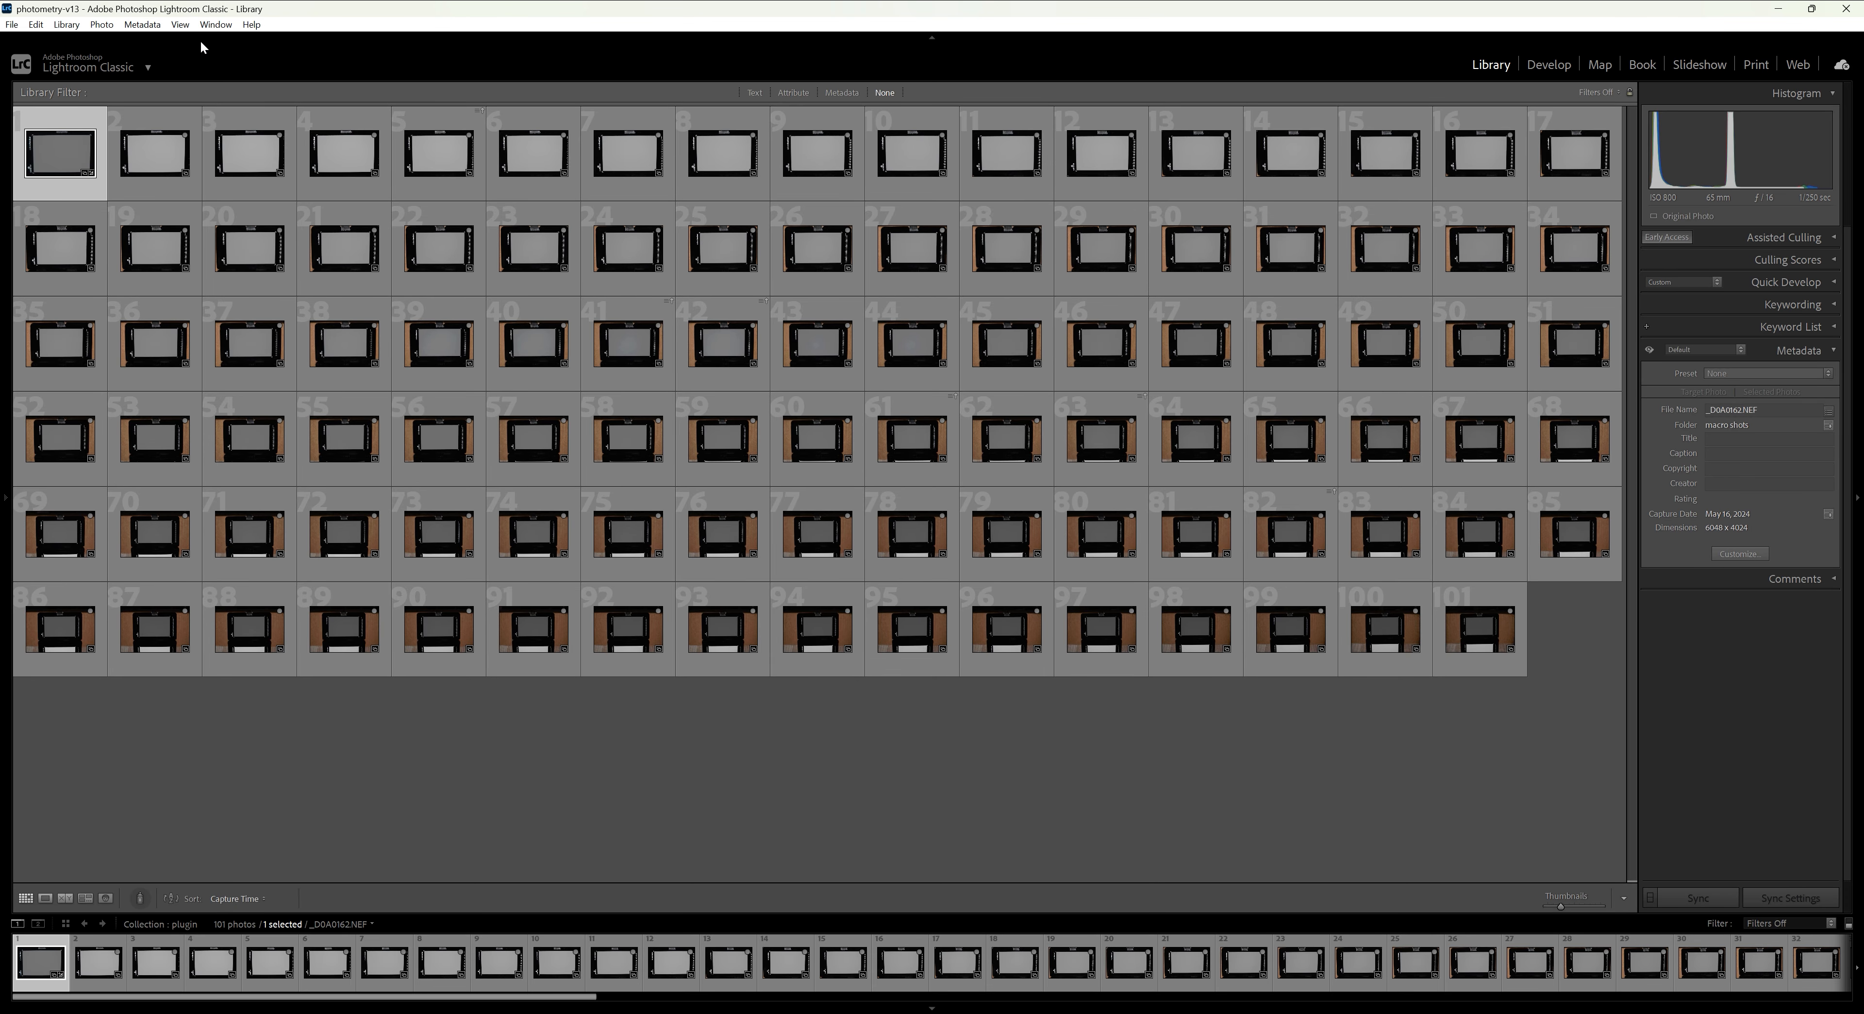
pyautogui.hotkey('ctrl', 'a')
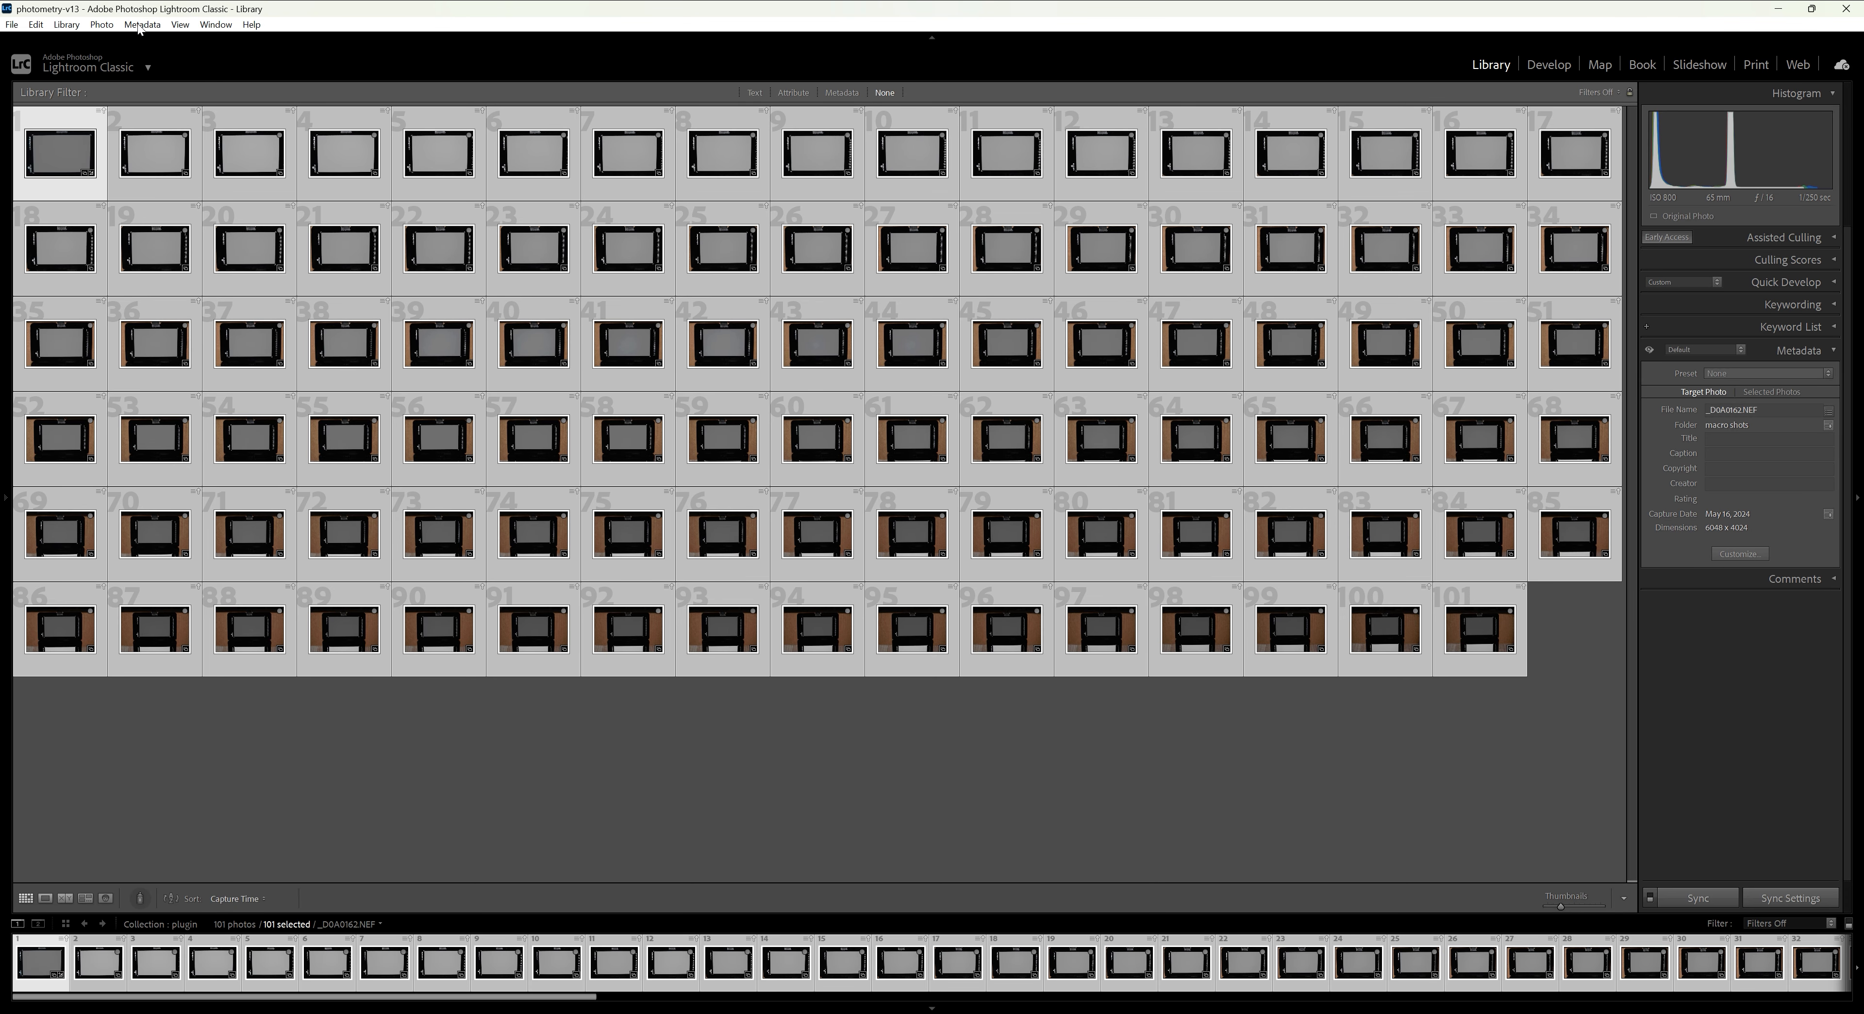
pyautogui.click(140, 26)
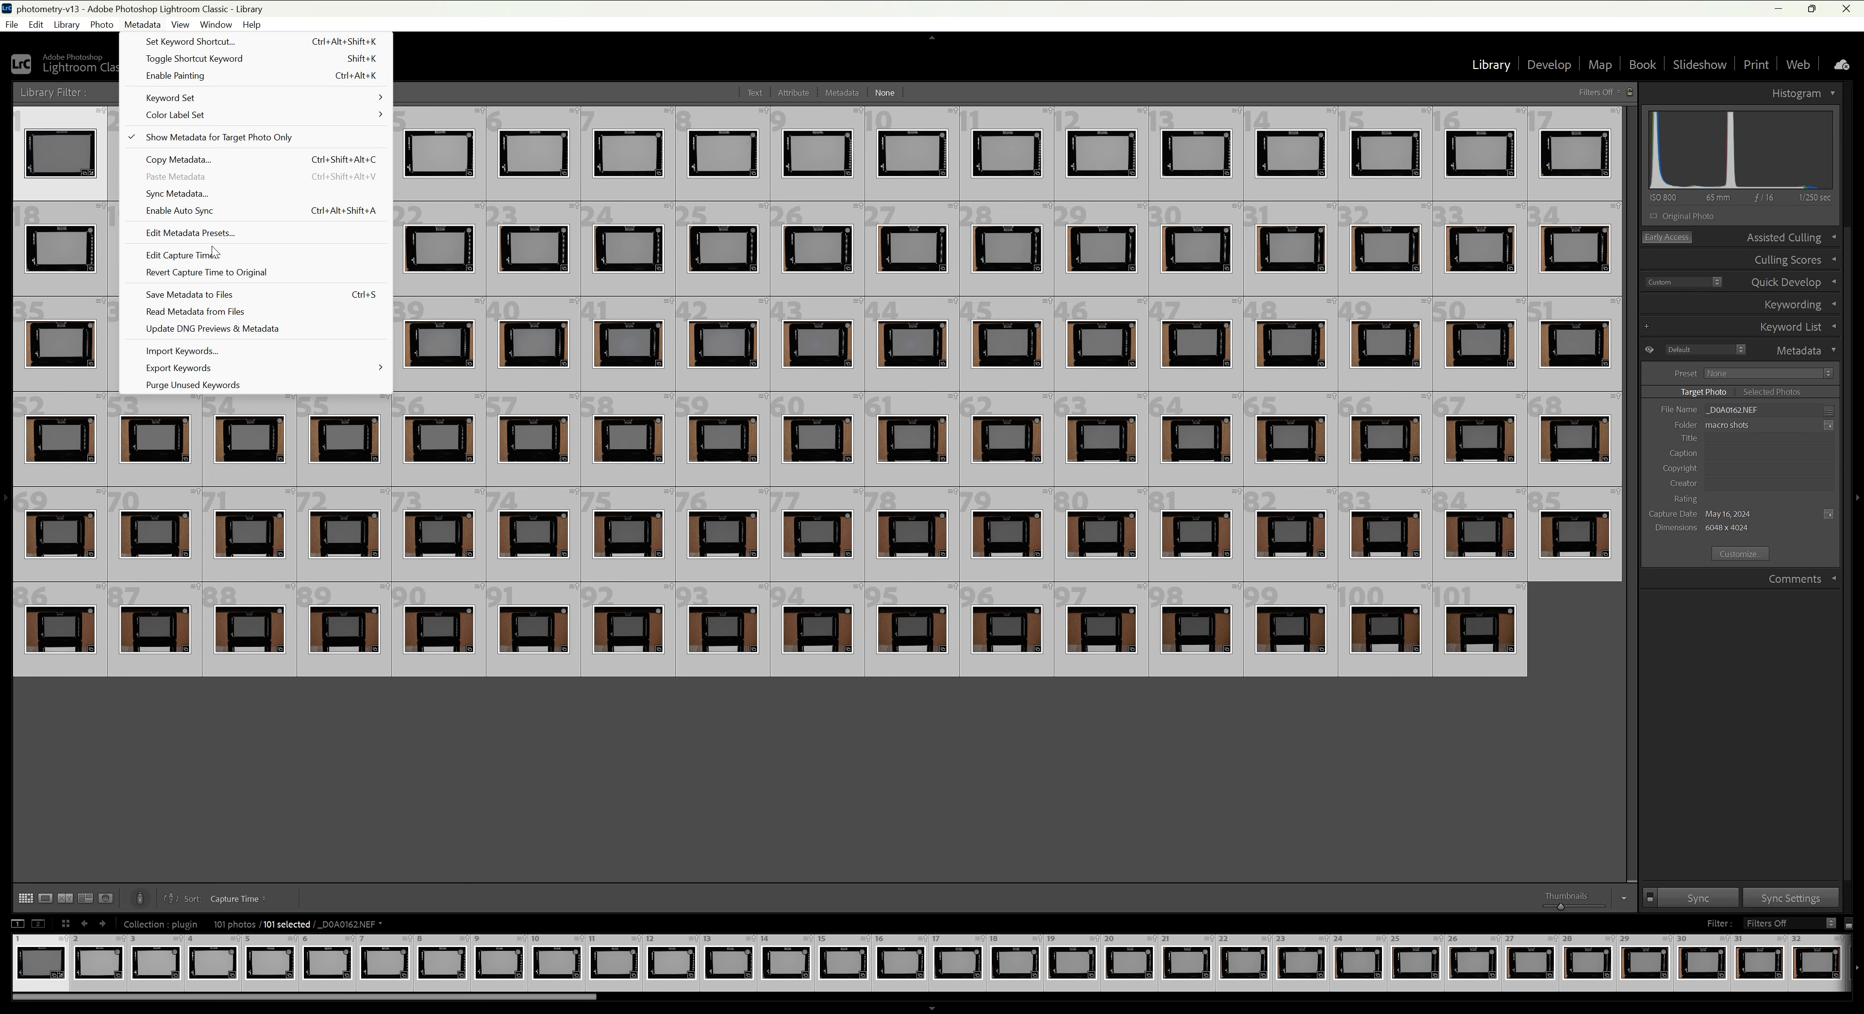
pyautogui.click(213, 312)
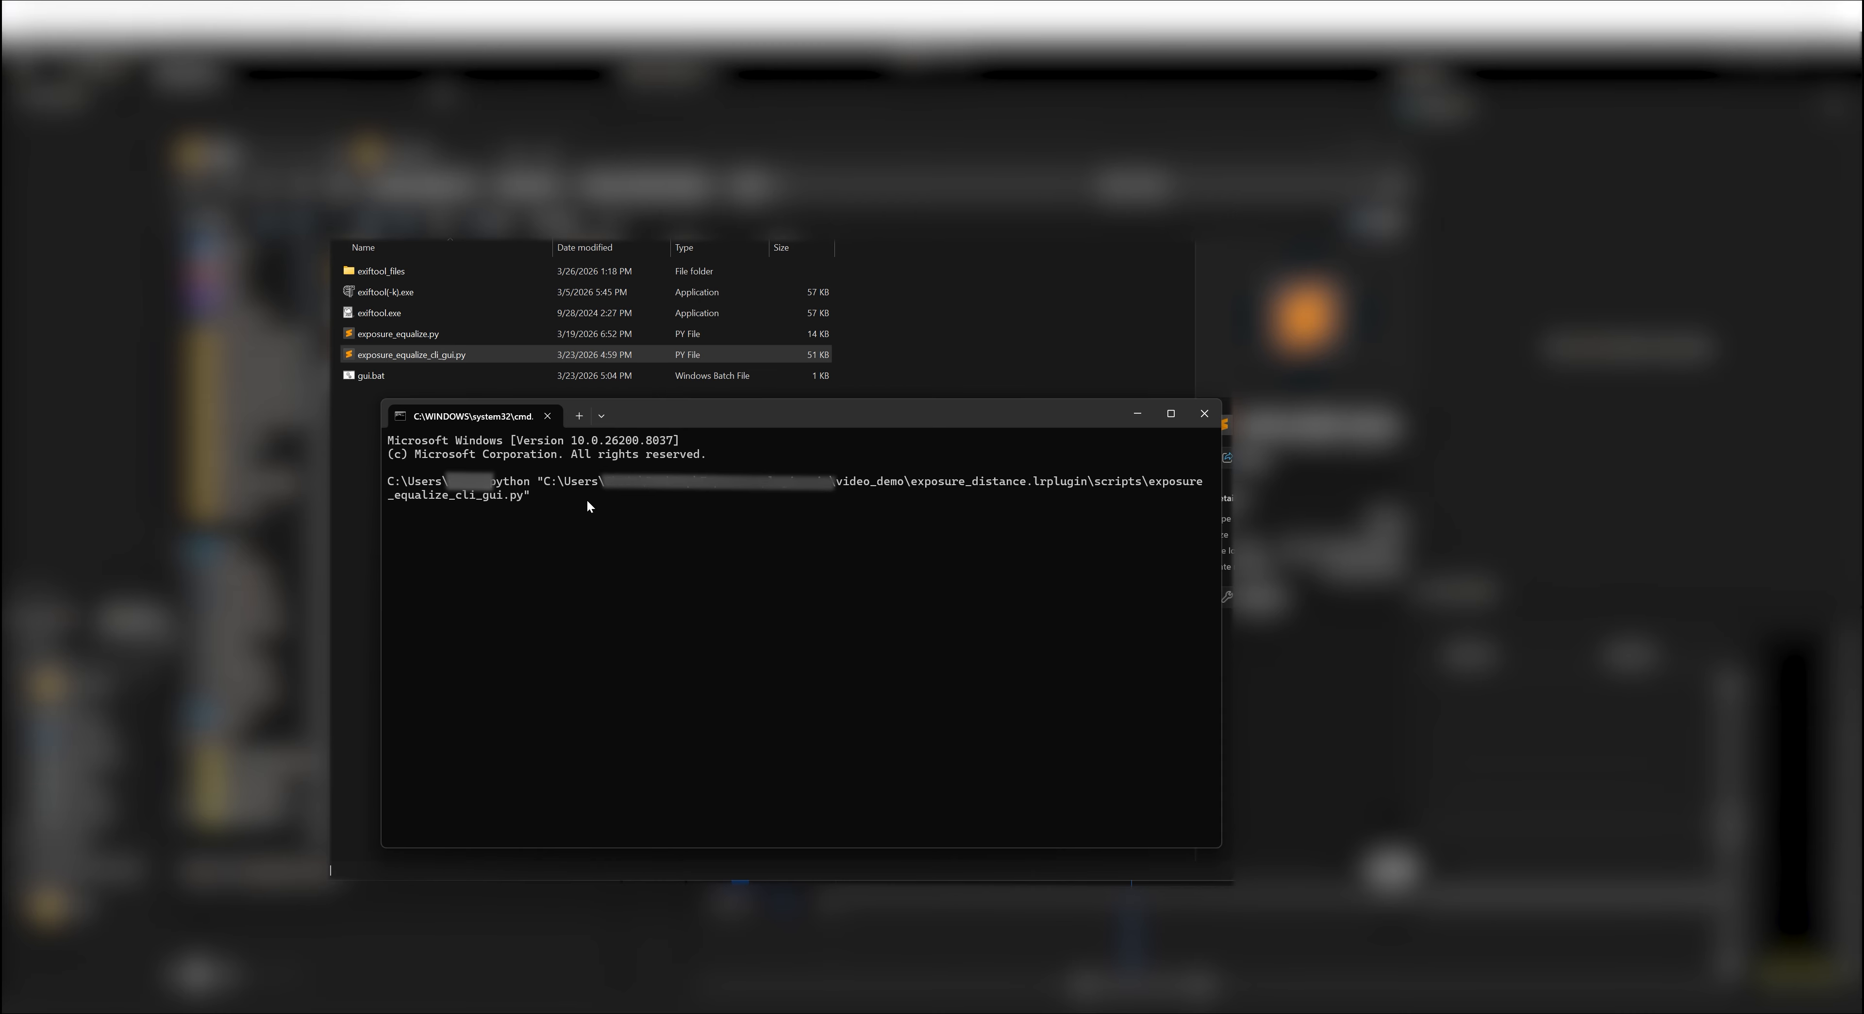
# In the command prompt, run exposure_equalize_cli_gui.py with --rawtherapee --propagate on the baseline image _D0A0162.NEF.
pyautogui.write('--rawtherapee --propagate')
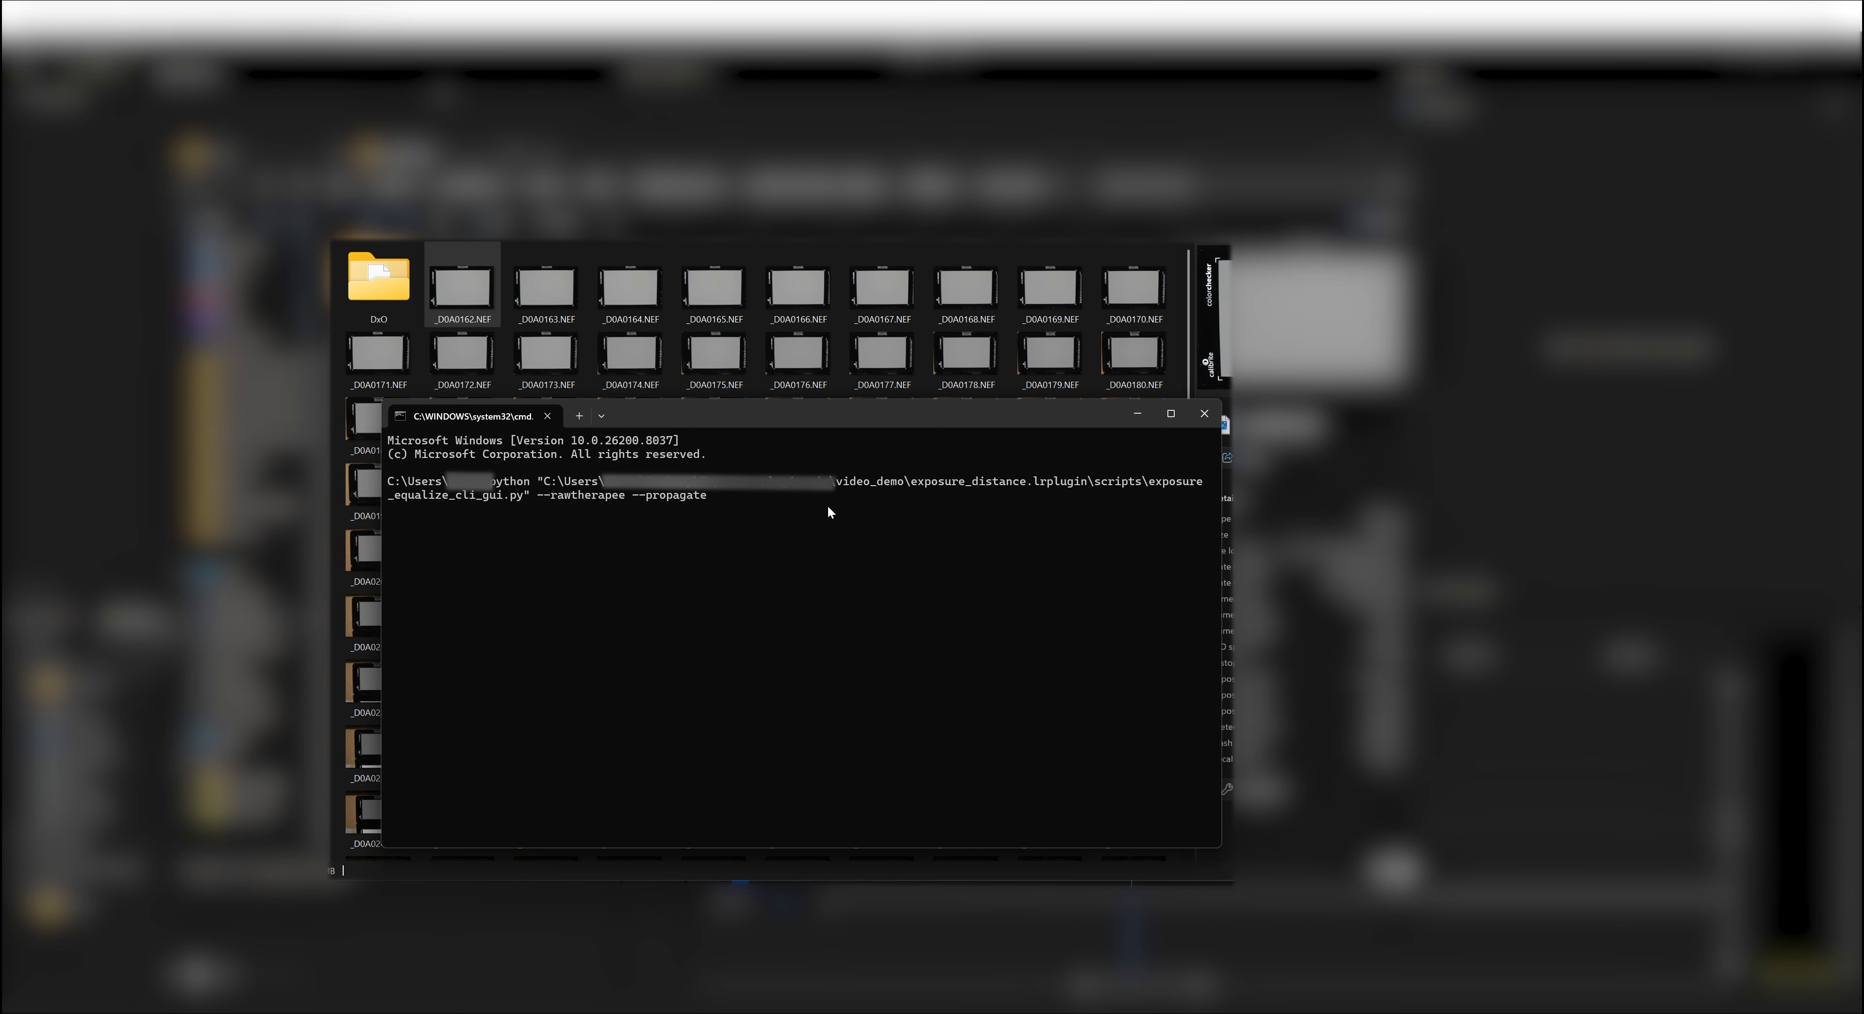
pyautogui.hotkey('ctrl', 'v')
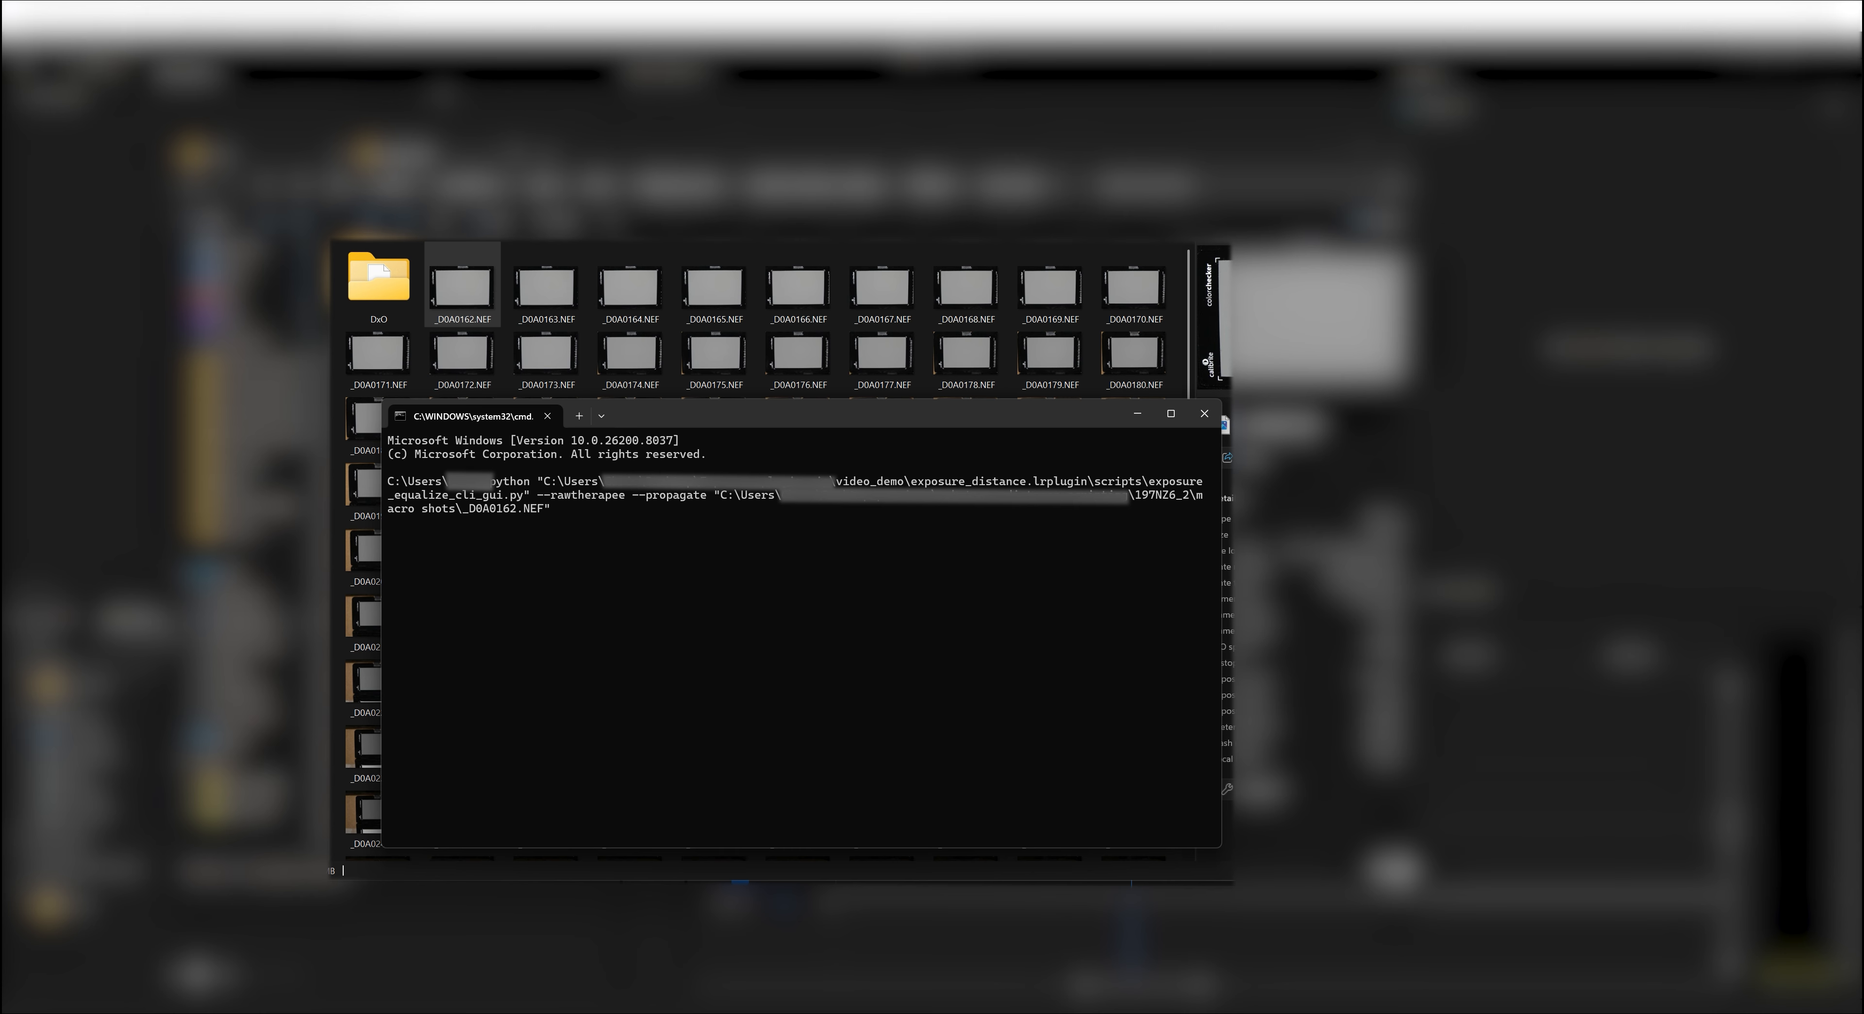
pyautogui.press('Return')
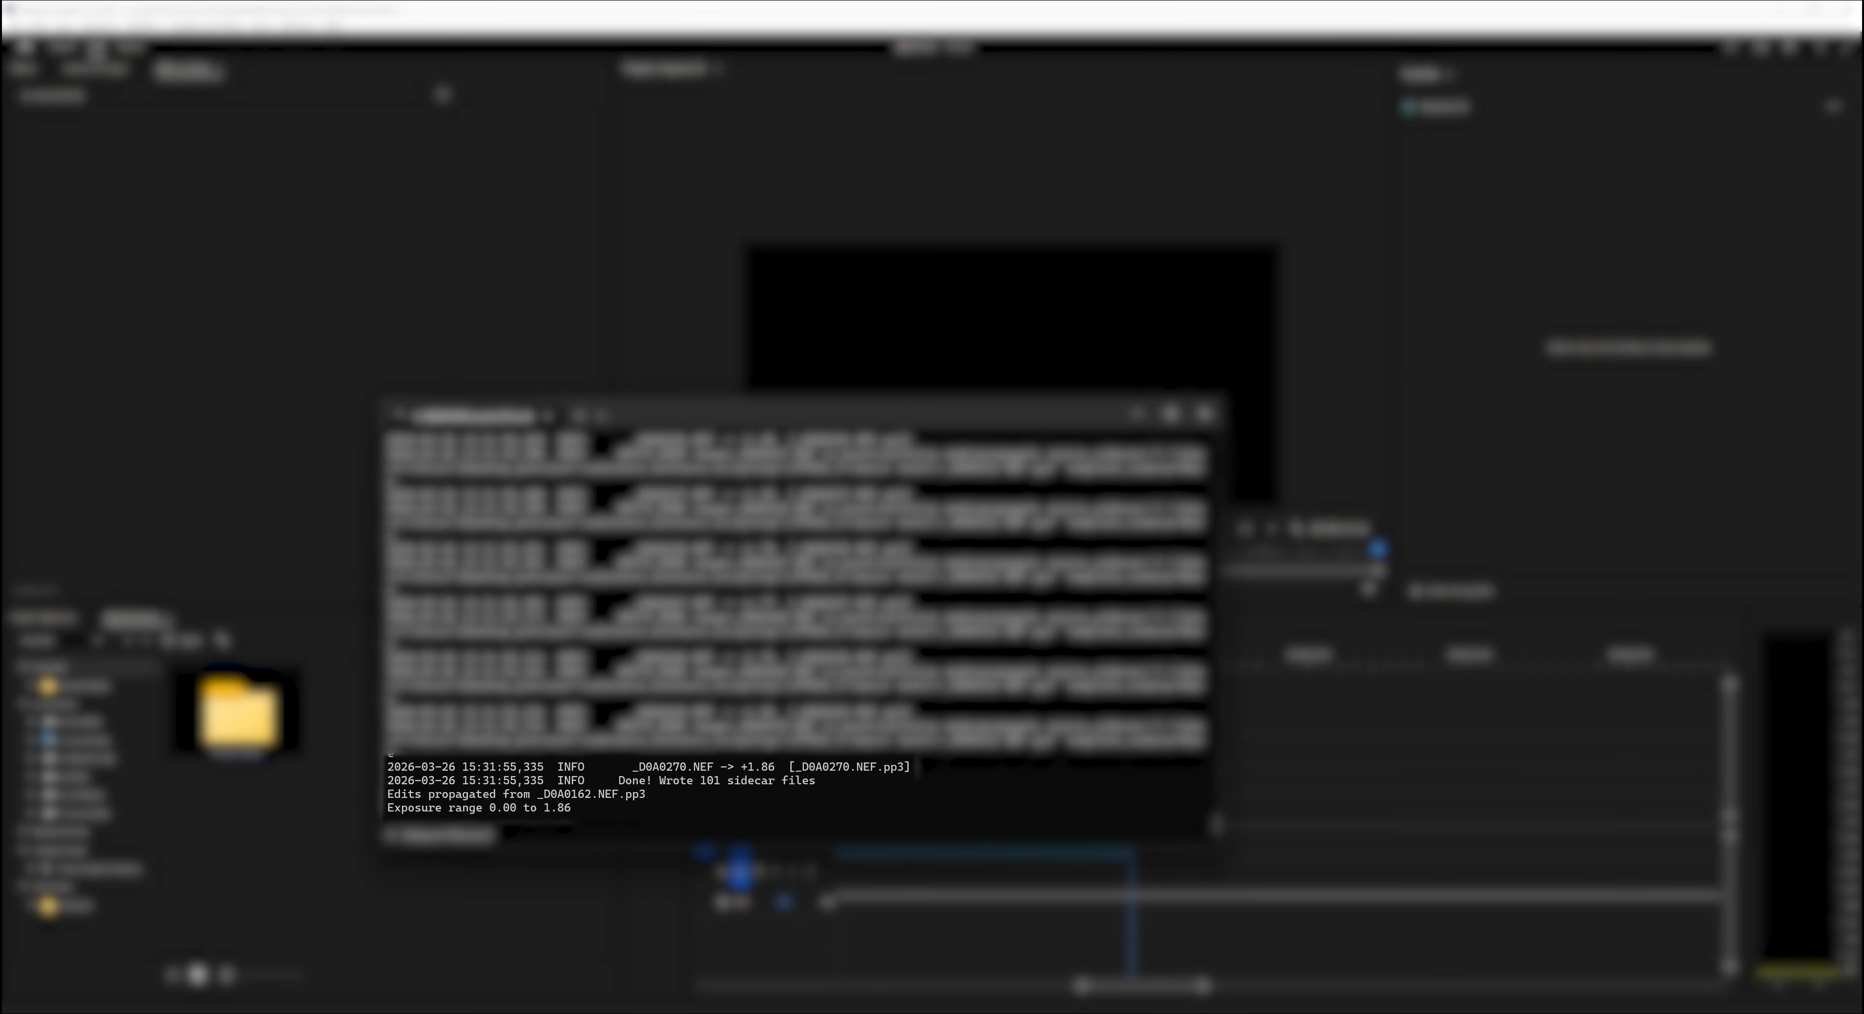